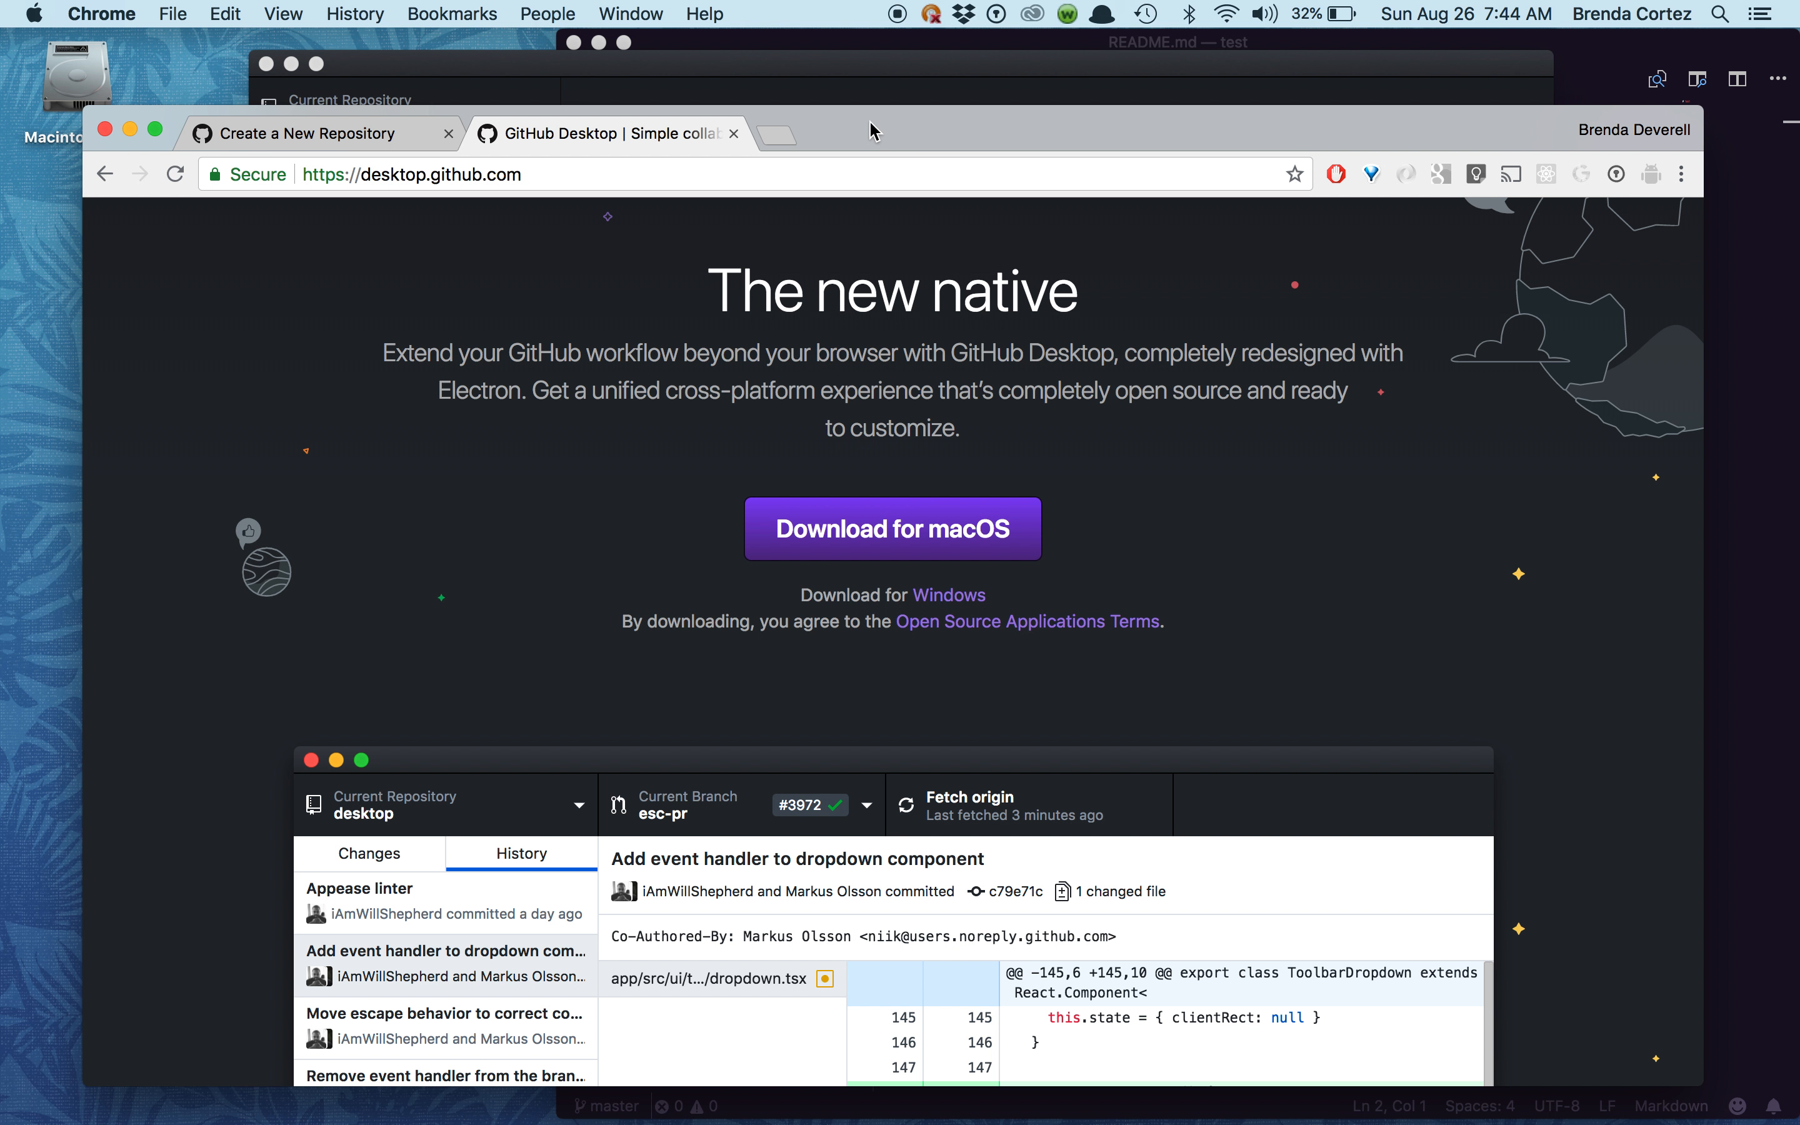
# - Bring the empty GitHub Desktop window in front of Chrome
pyautogui.click(841, 69)
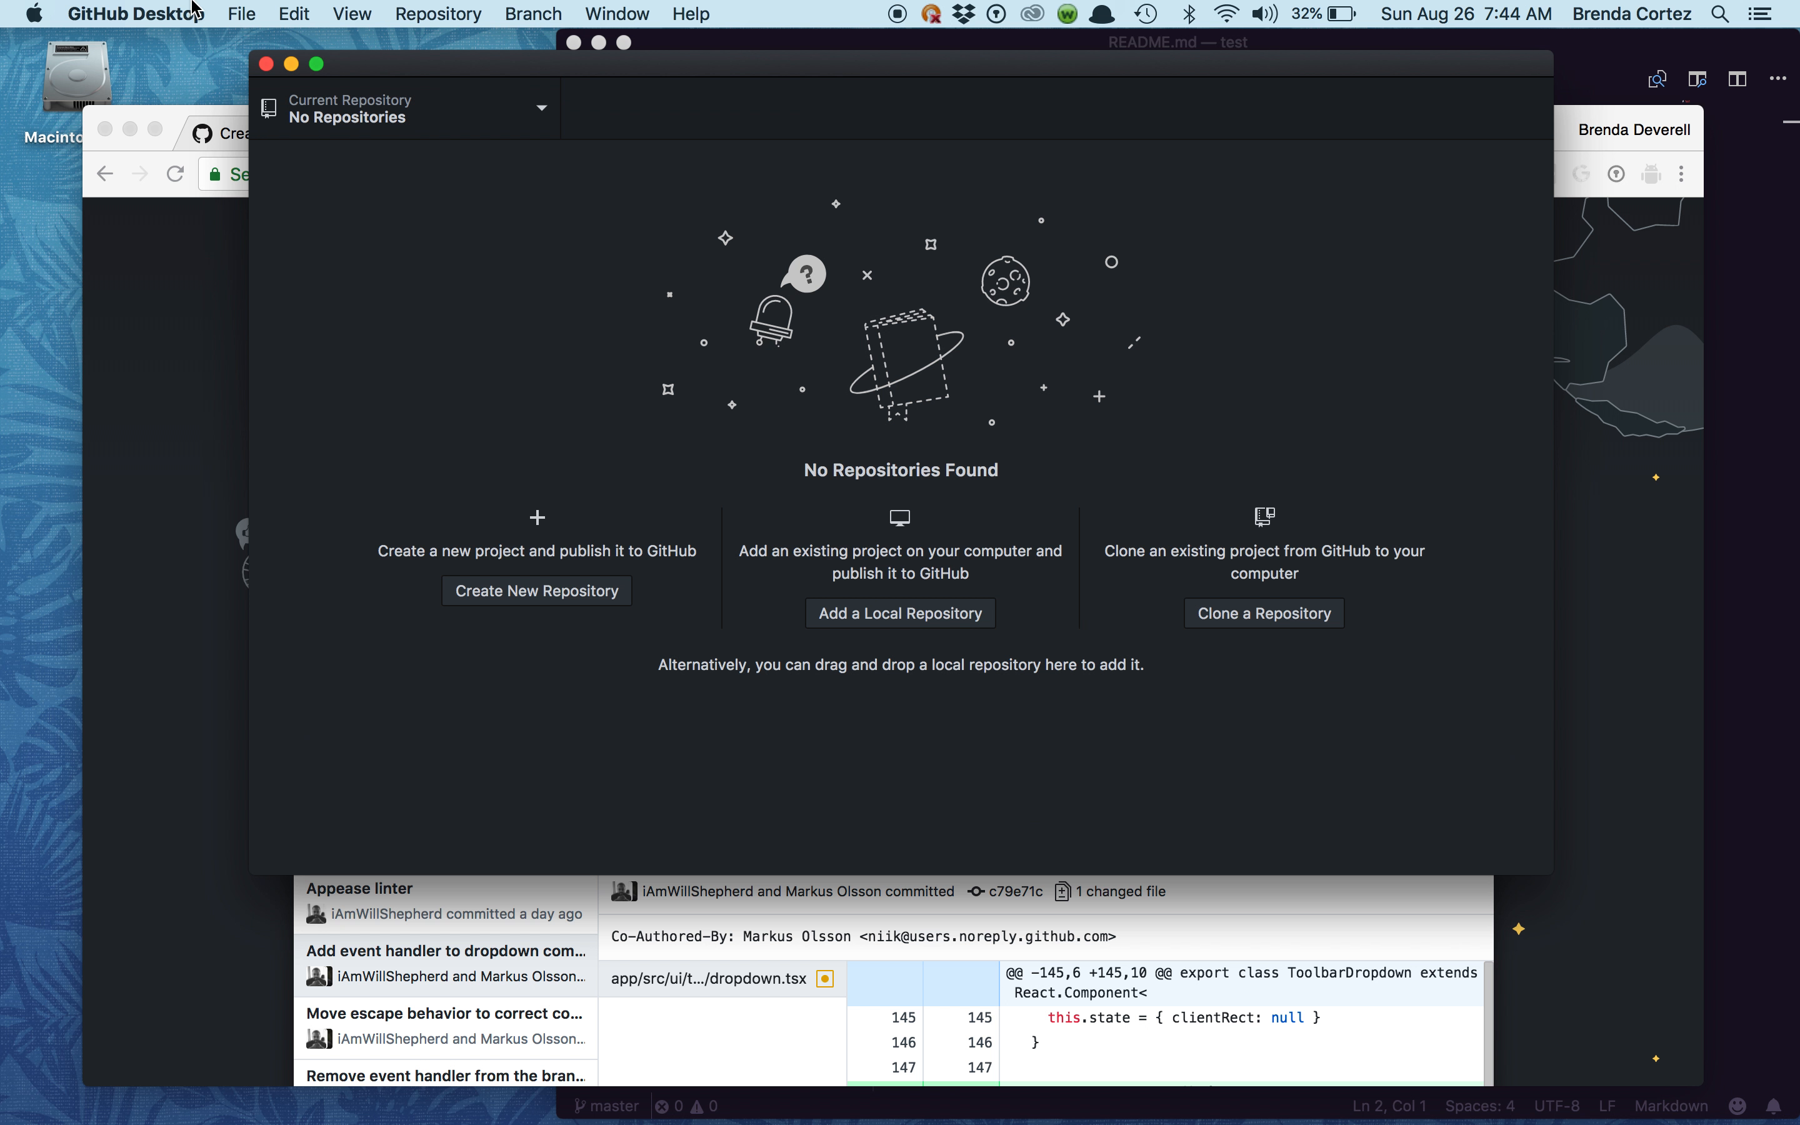
# - In Preferences, try the Light theme, settle on Dark (beta), then show Accounts settings
pyautogui.click(167, 15)
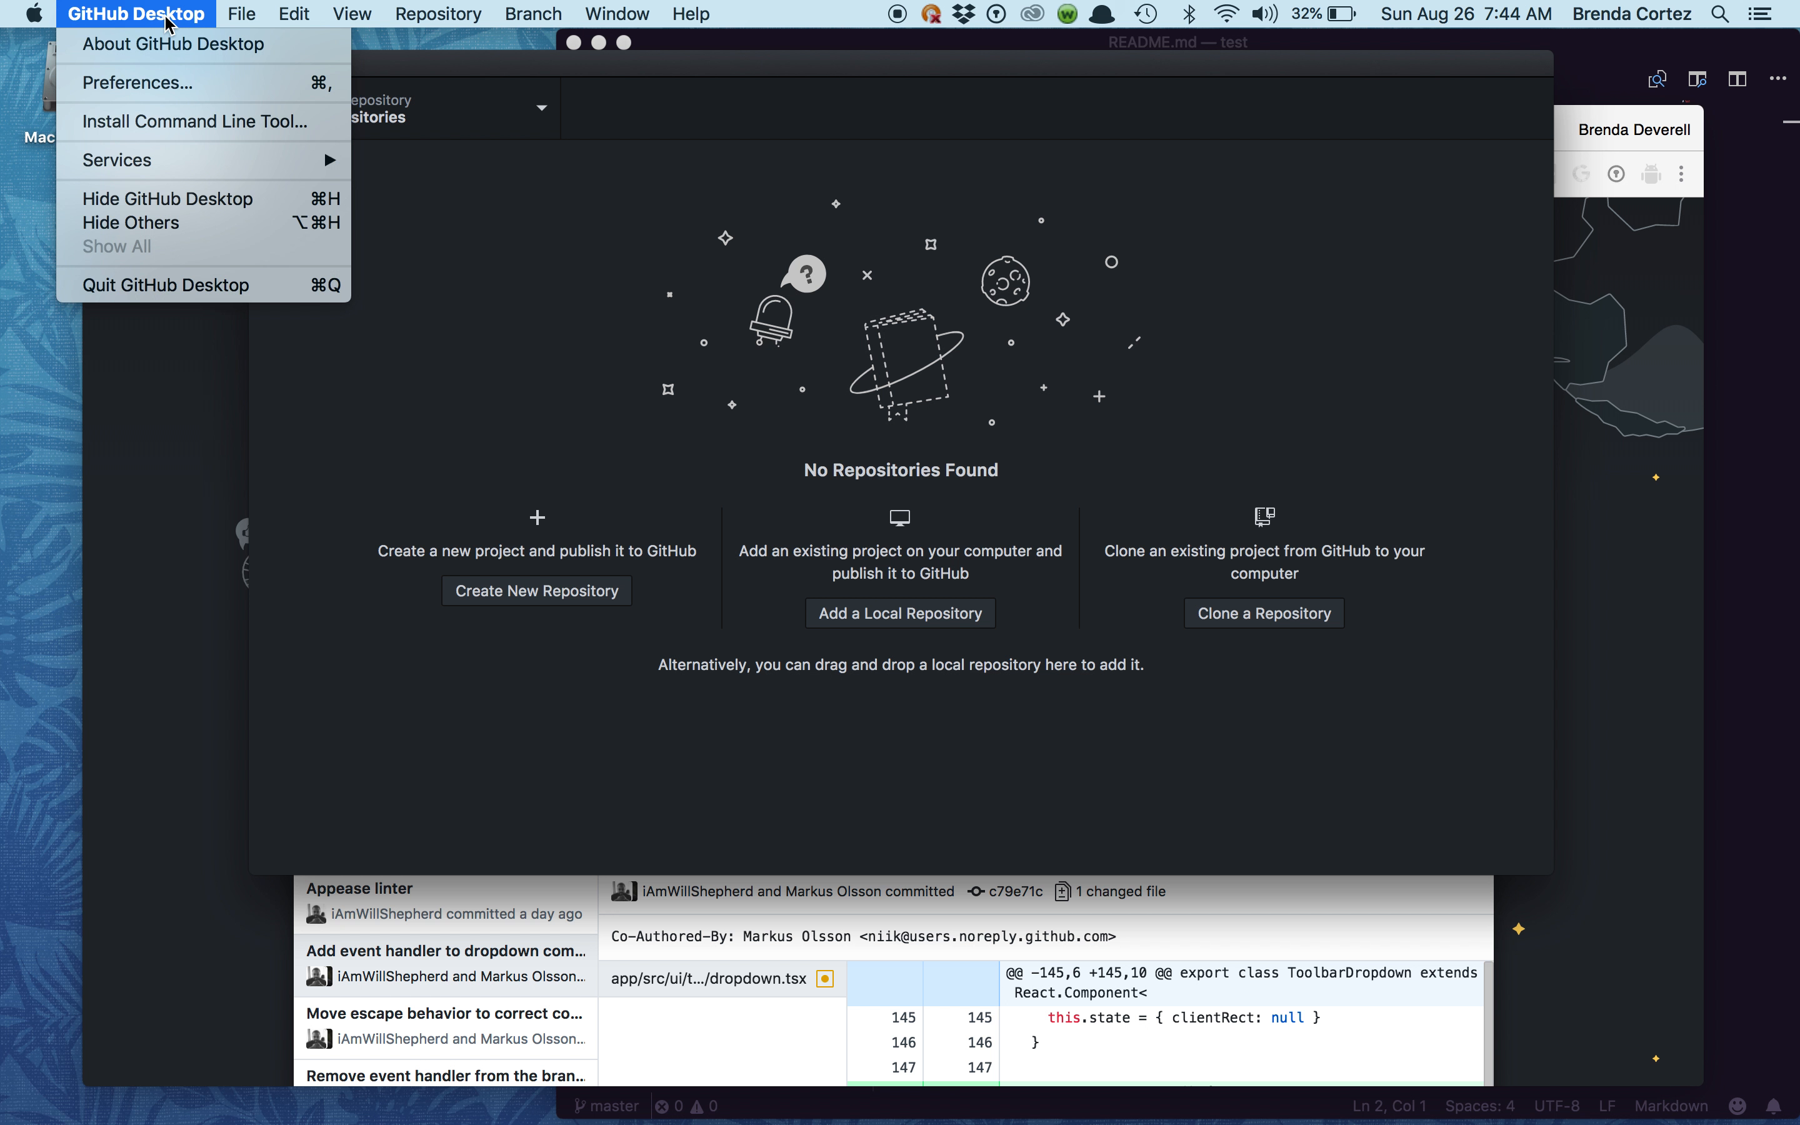
pyautogui.click(153, 83)
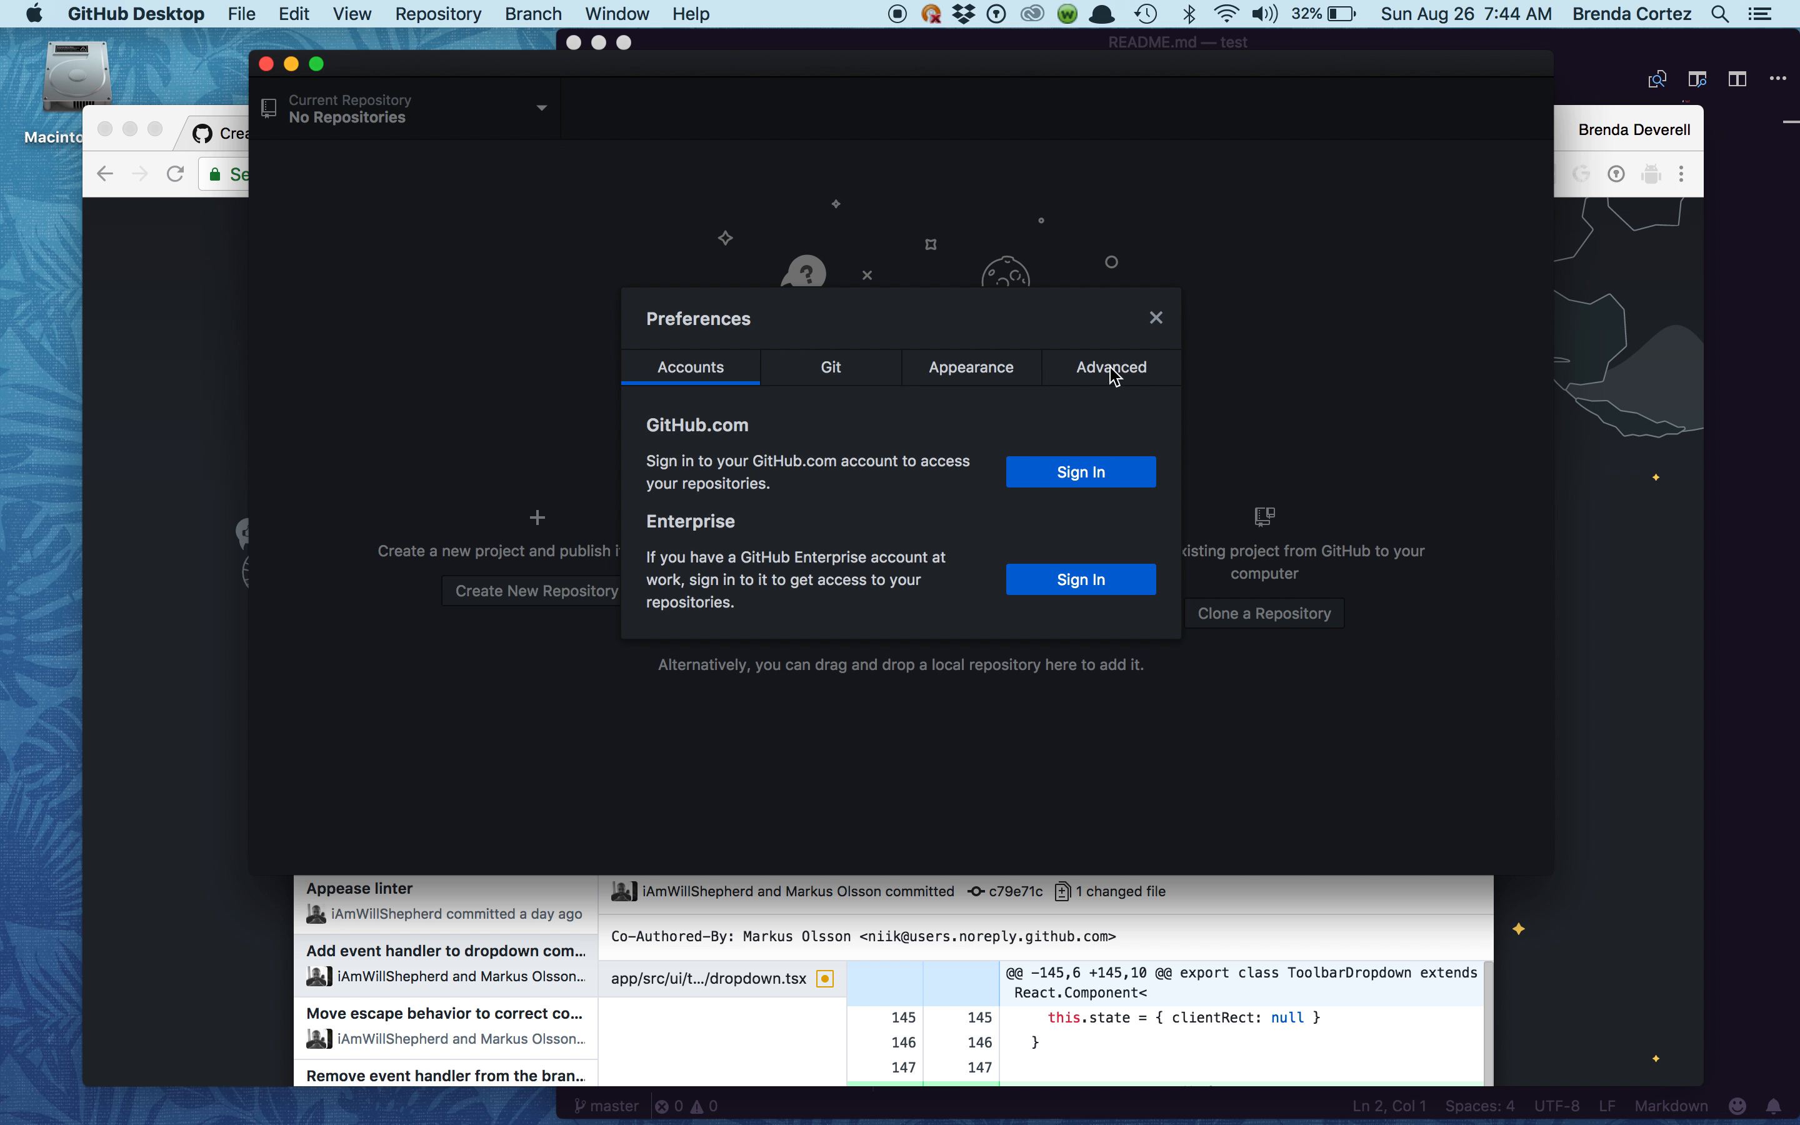
pyautogui.click(959, 370)
pyautogui.click(850, 452)
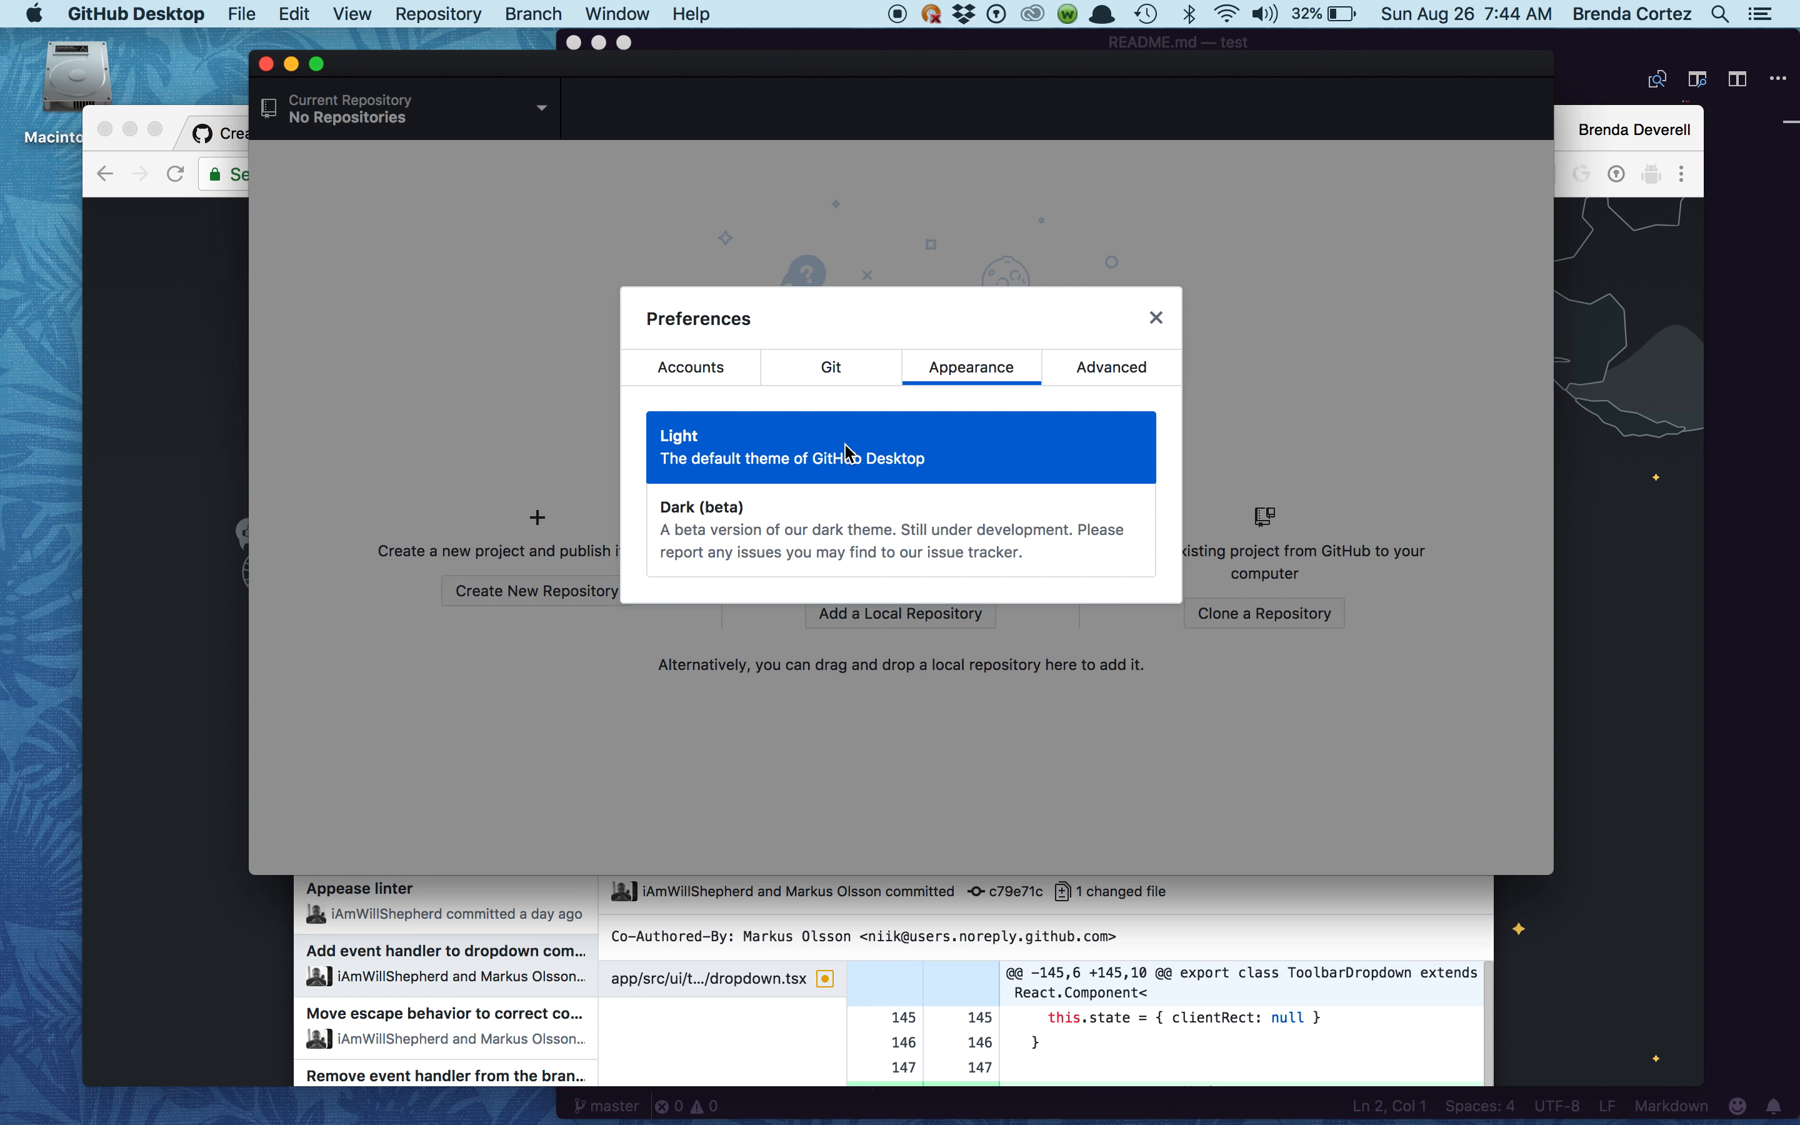
pyautogui.click(822, 551)
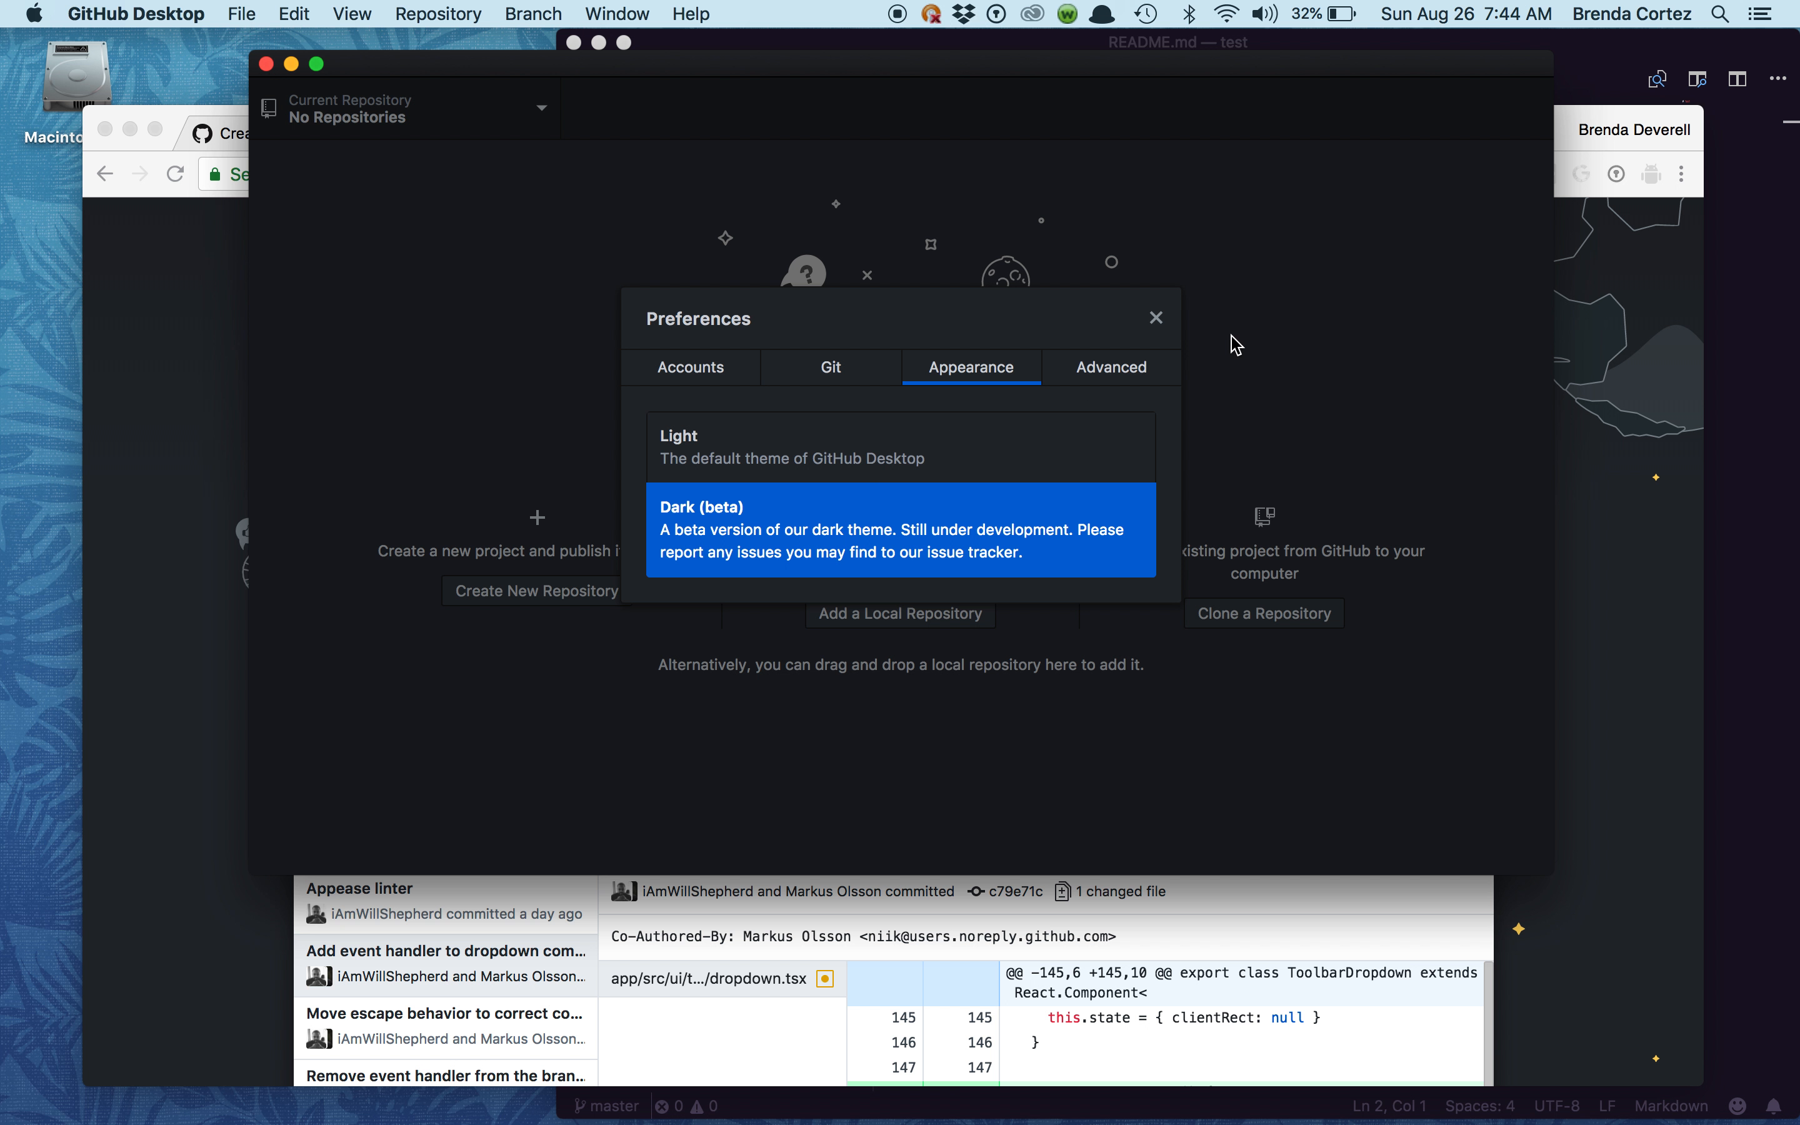
pyautogui.click(689, 367)
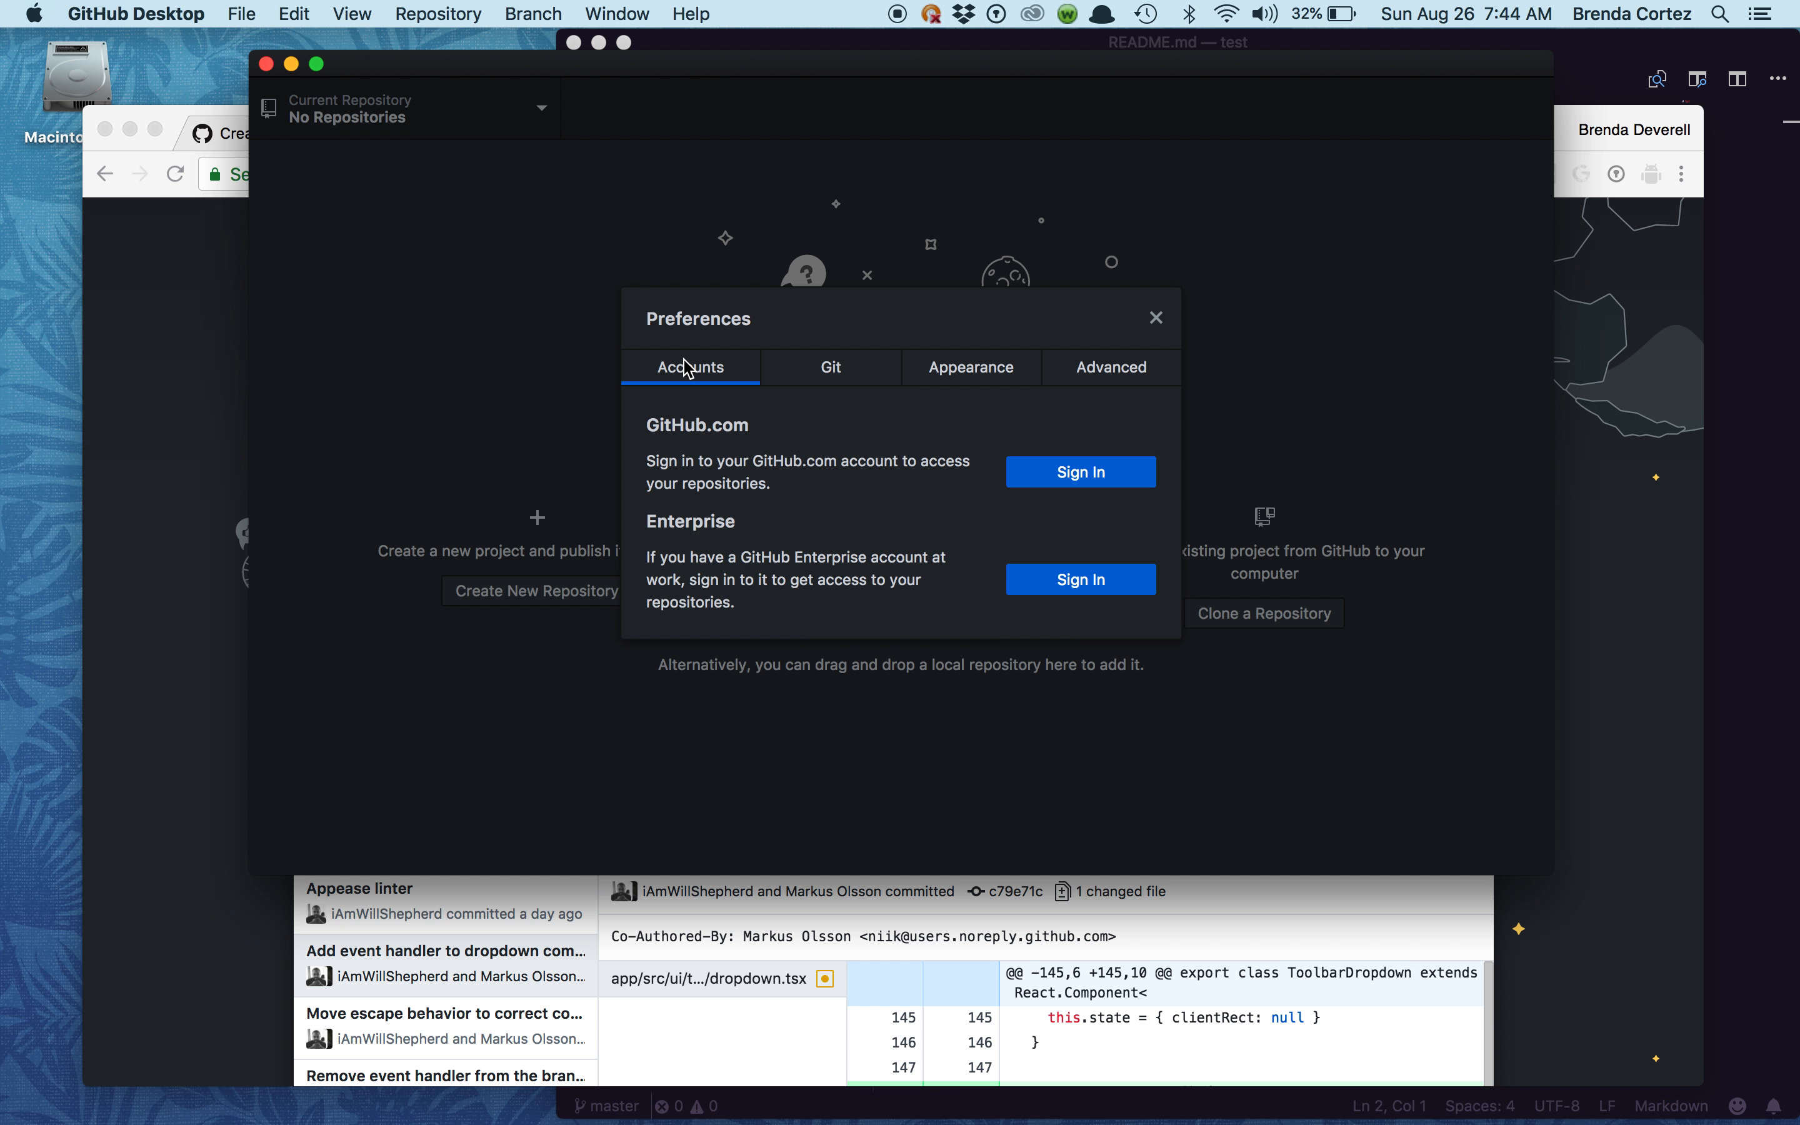
# - Sign in to GitHub.com with the account username and password
pyautogui.click(1112, 489)
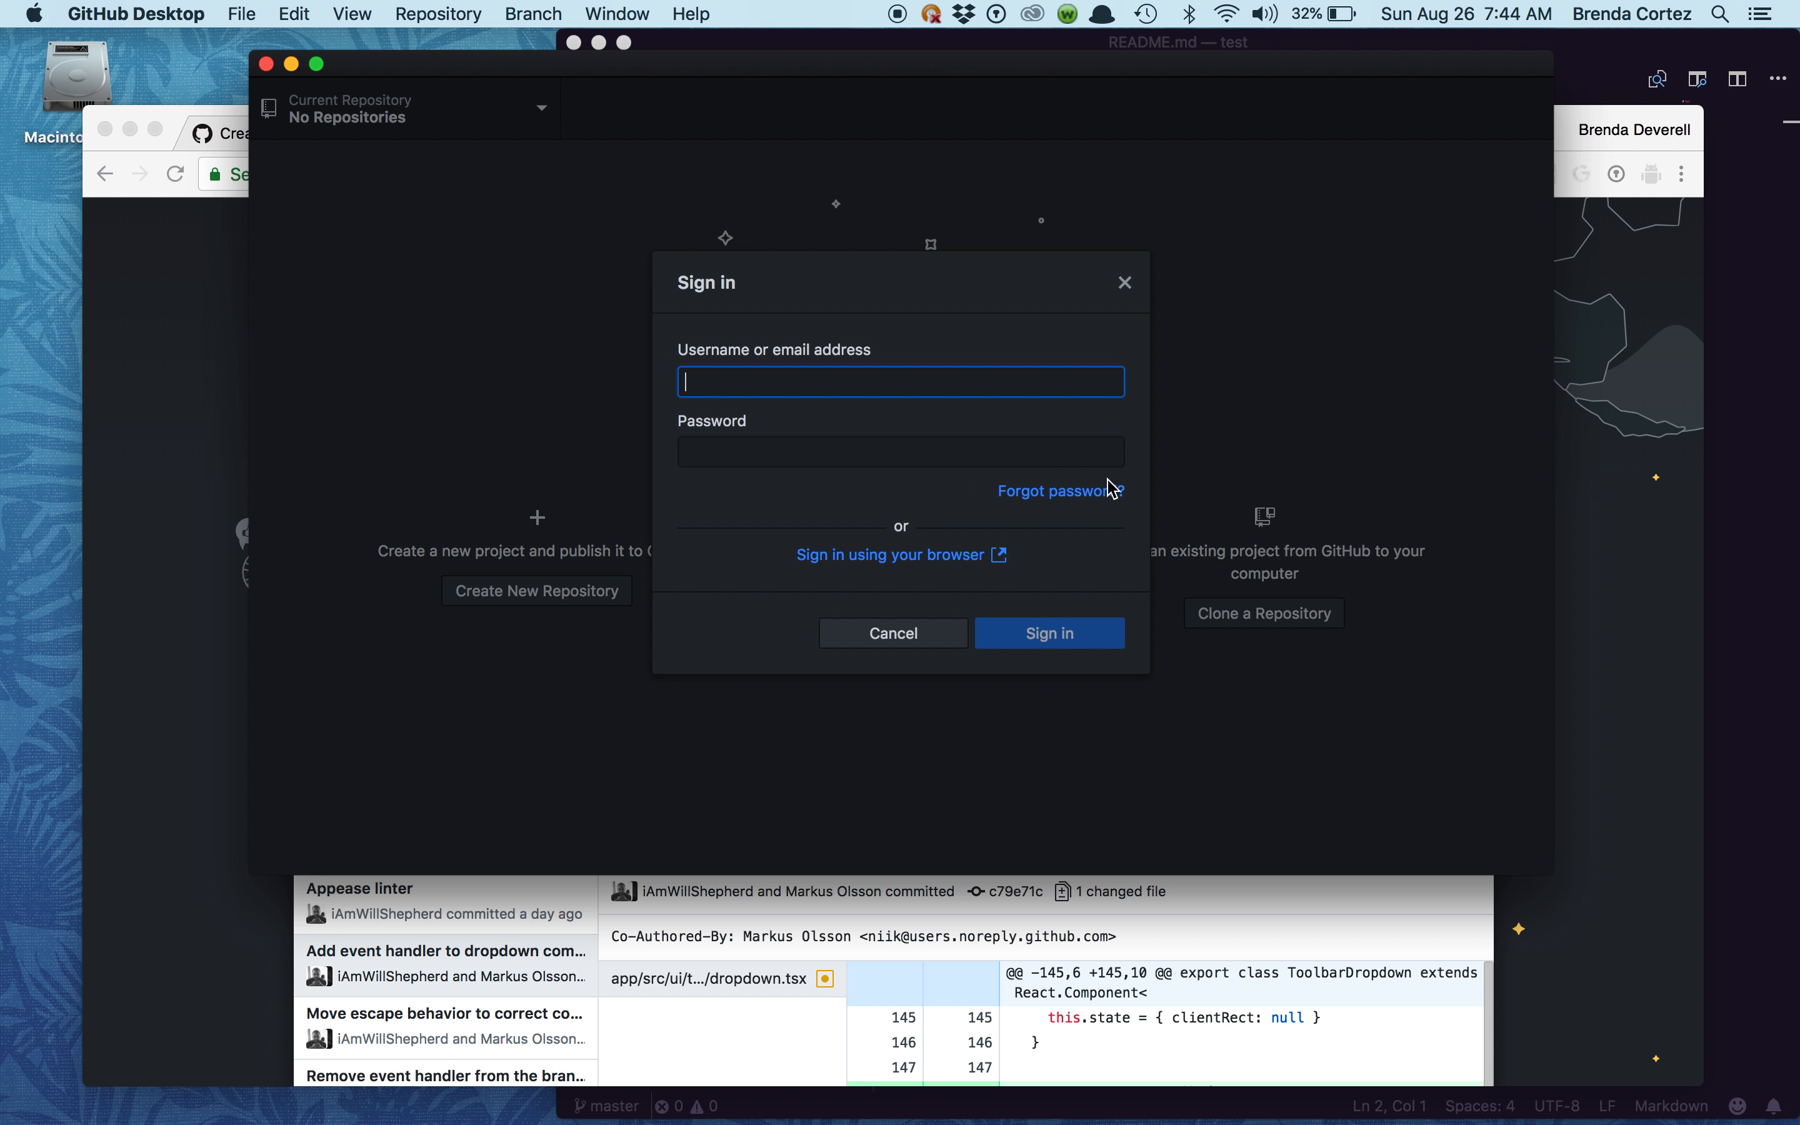
pyautogui.write('thehme')
pyautogui.press('Tab')
pyautogui.write('•••••••••')
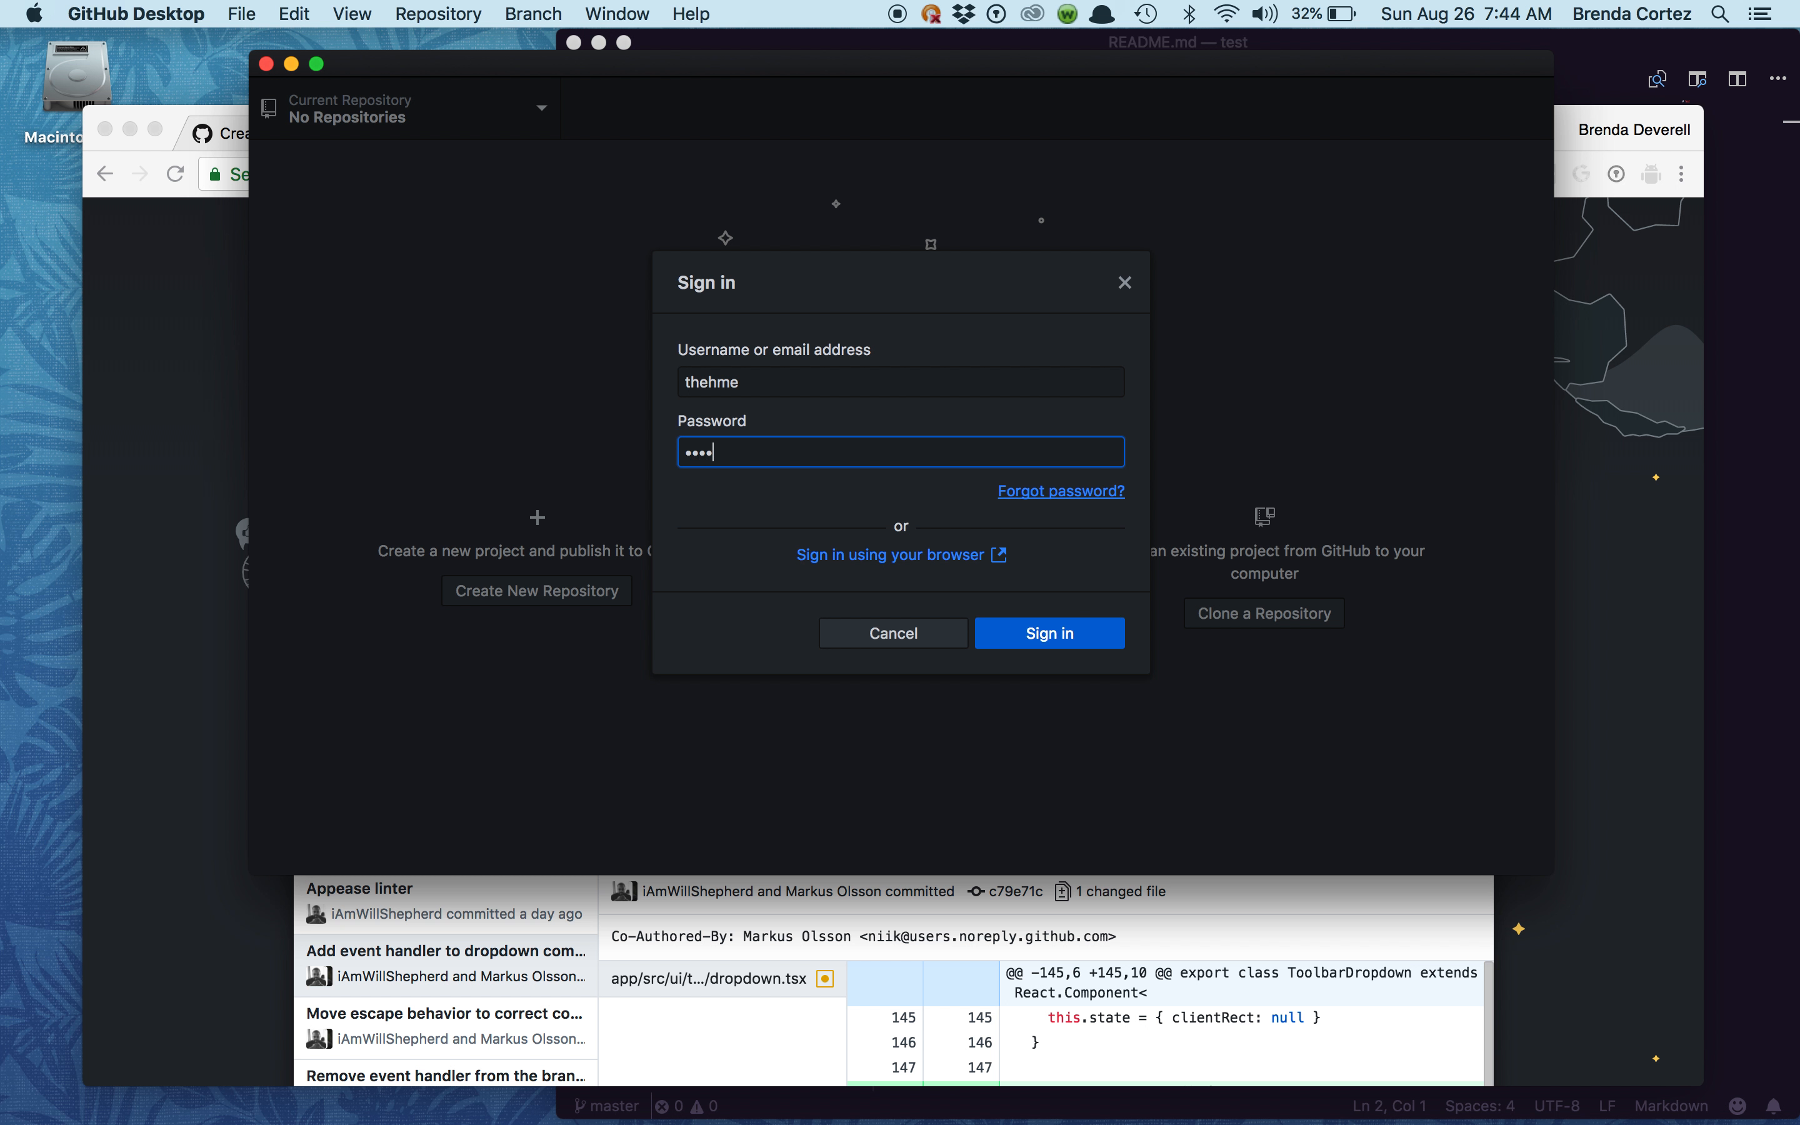
pyautogui.write('•••••')
pyautogui.click(1076, 636)
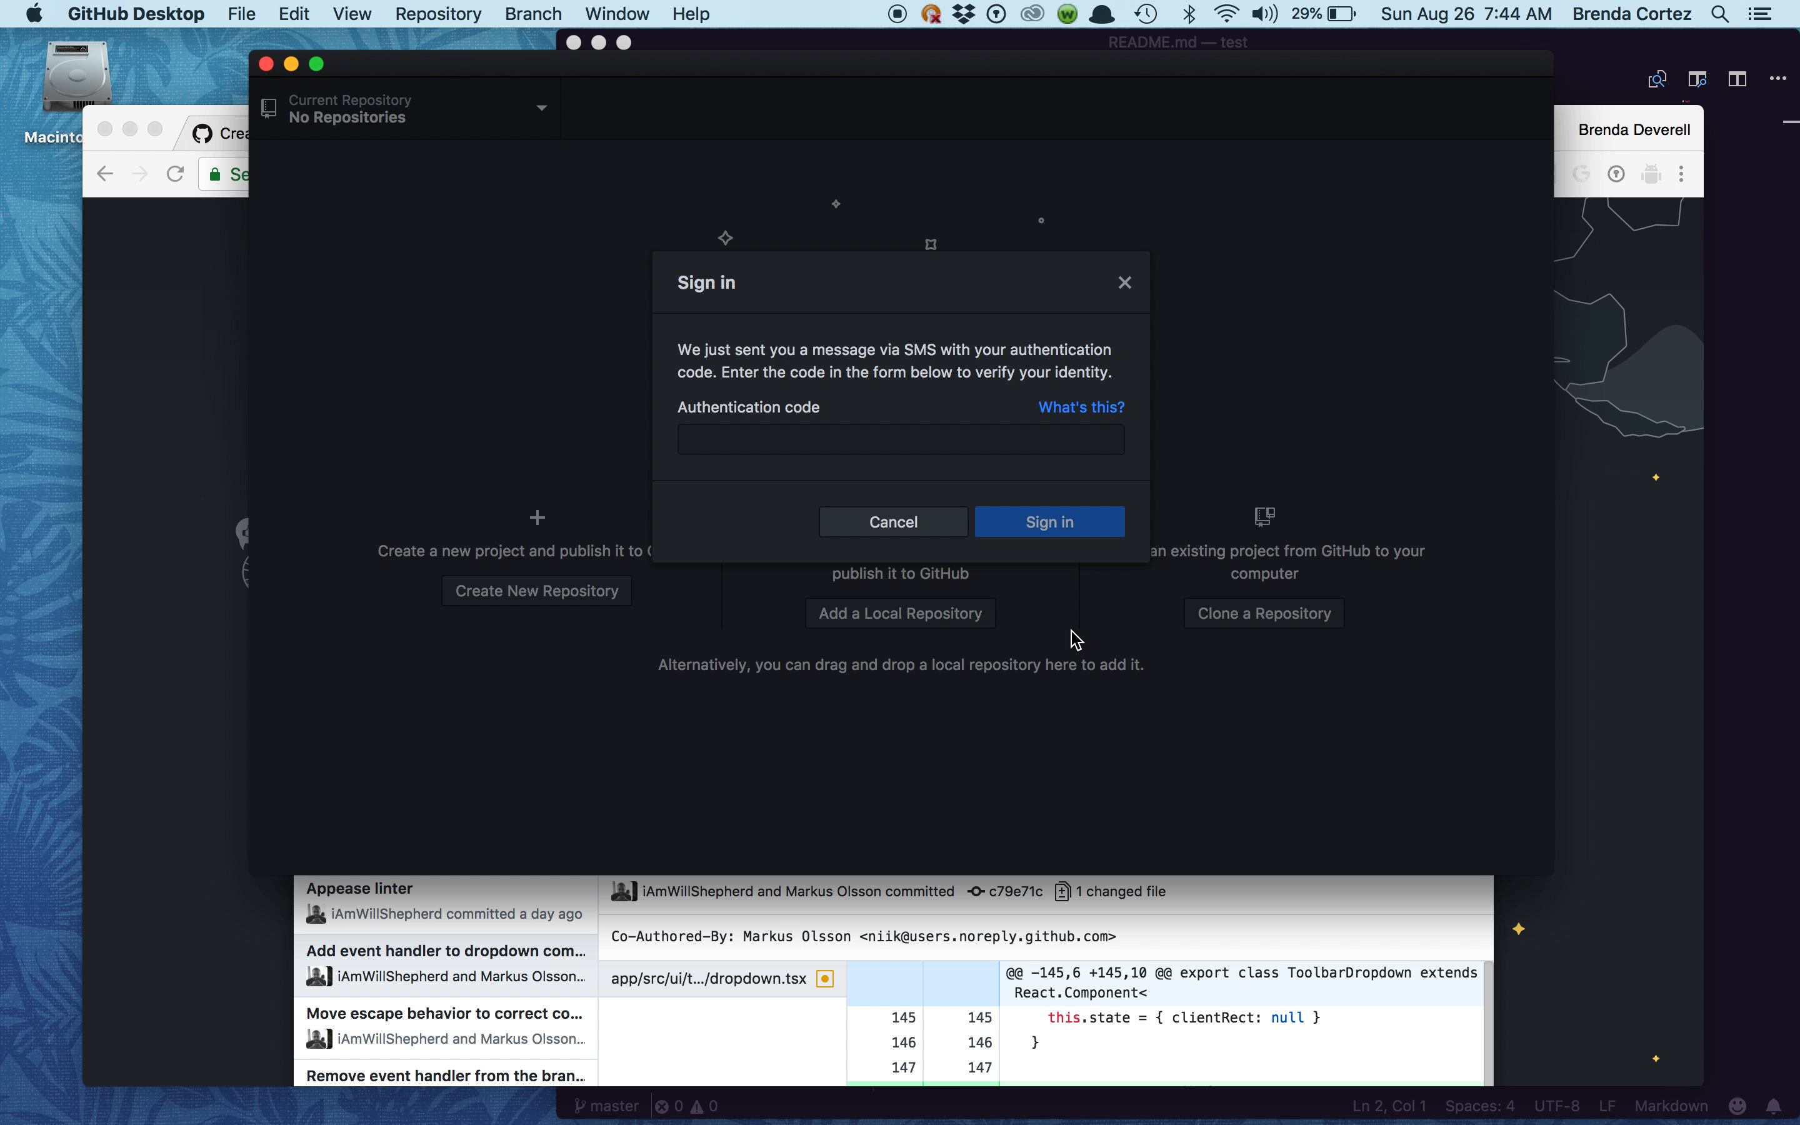
# - Enter the SMS authentication code to complete the GitHub.com sign-in
pyautogui.click(866, 441)
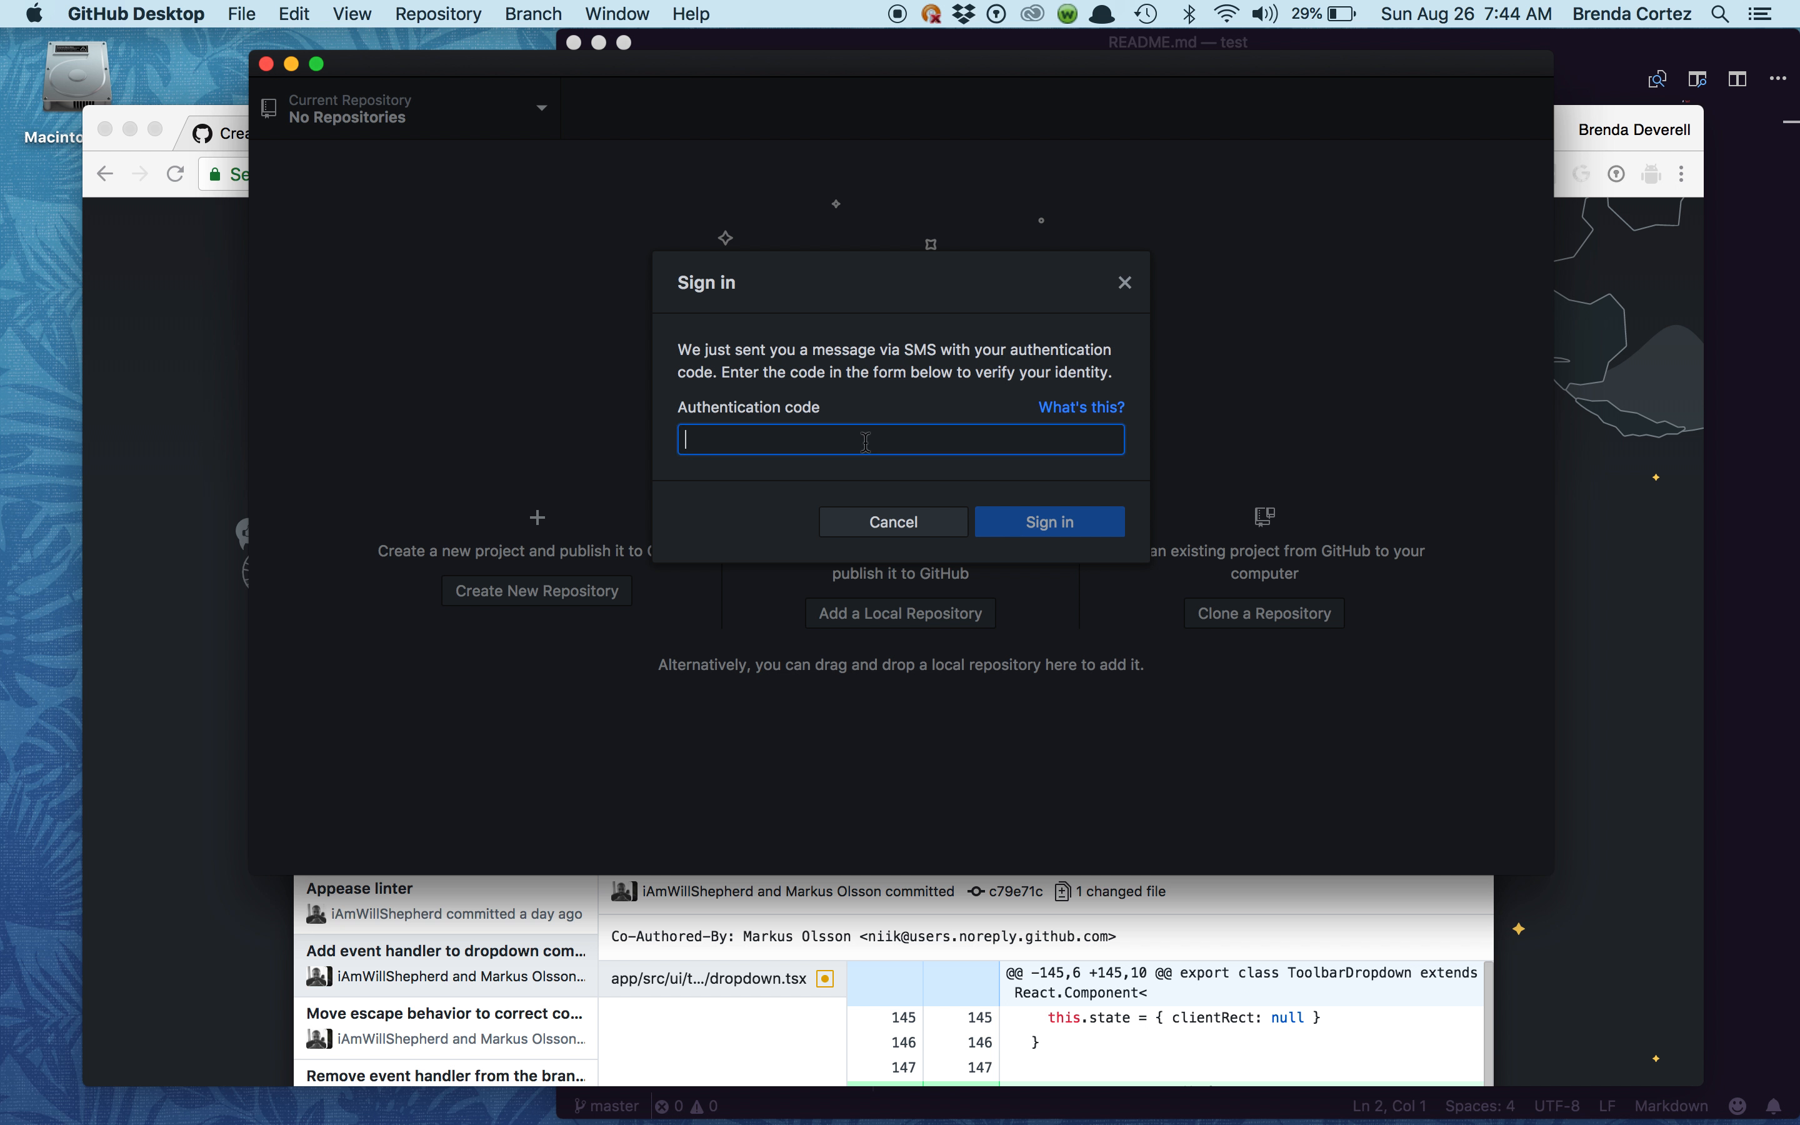
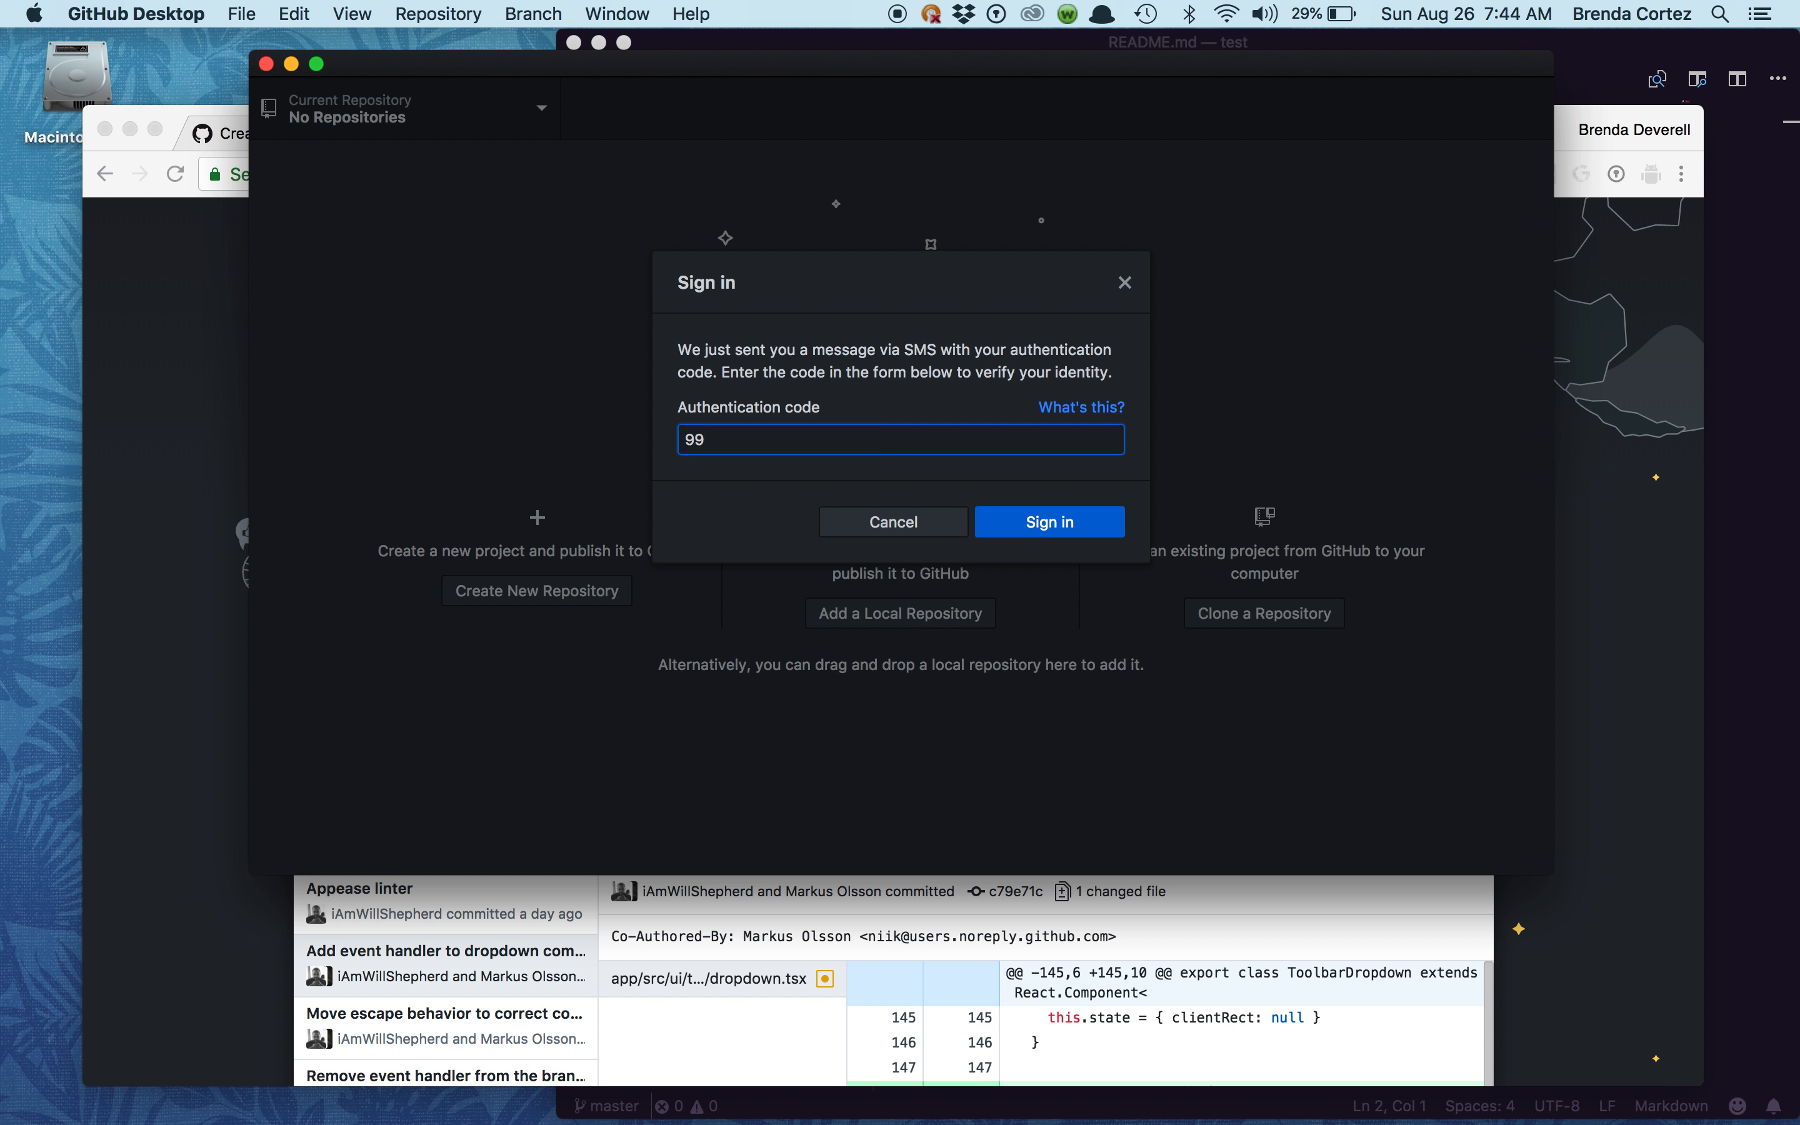
pyautogui.click(1053, 524)
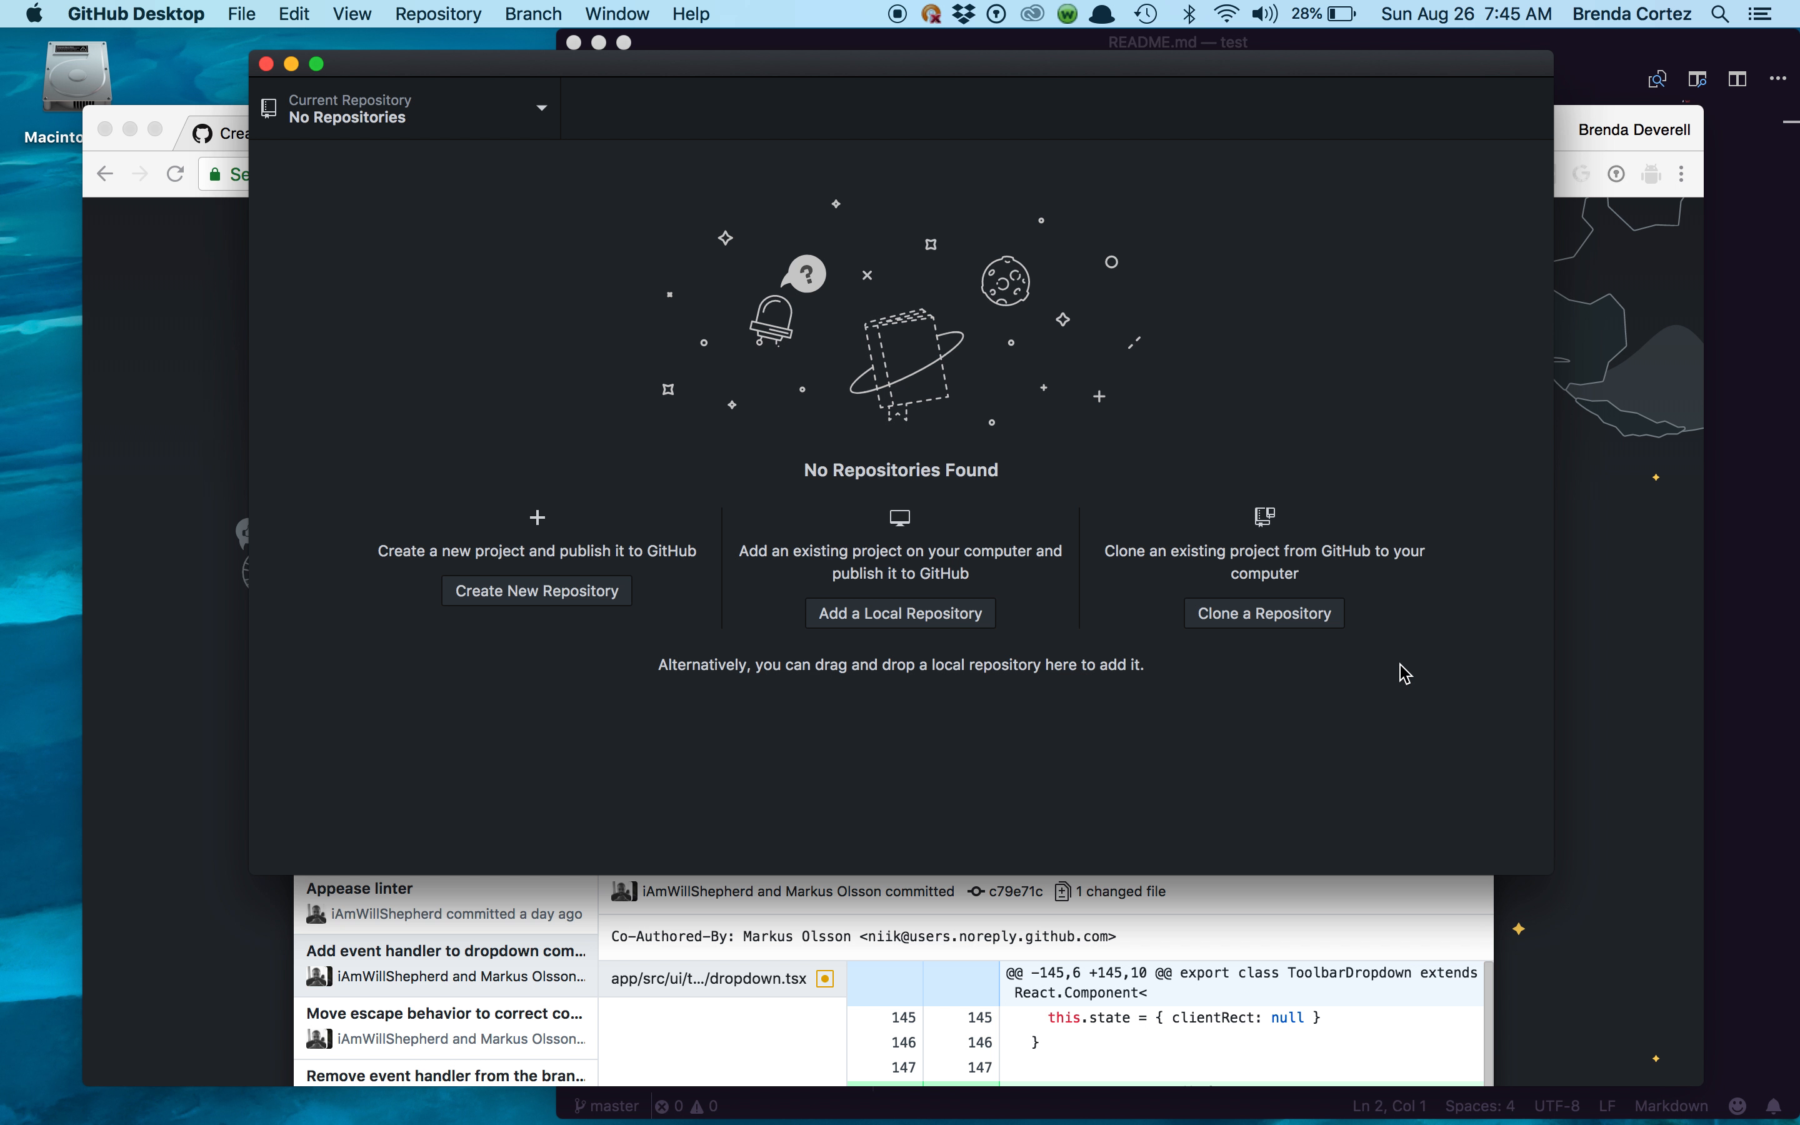
# - Create local repository testRepo, described as 'this is test repo', initialised with a README
pyautogui.click(513, 595)
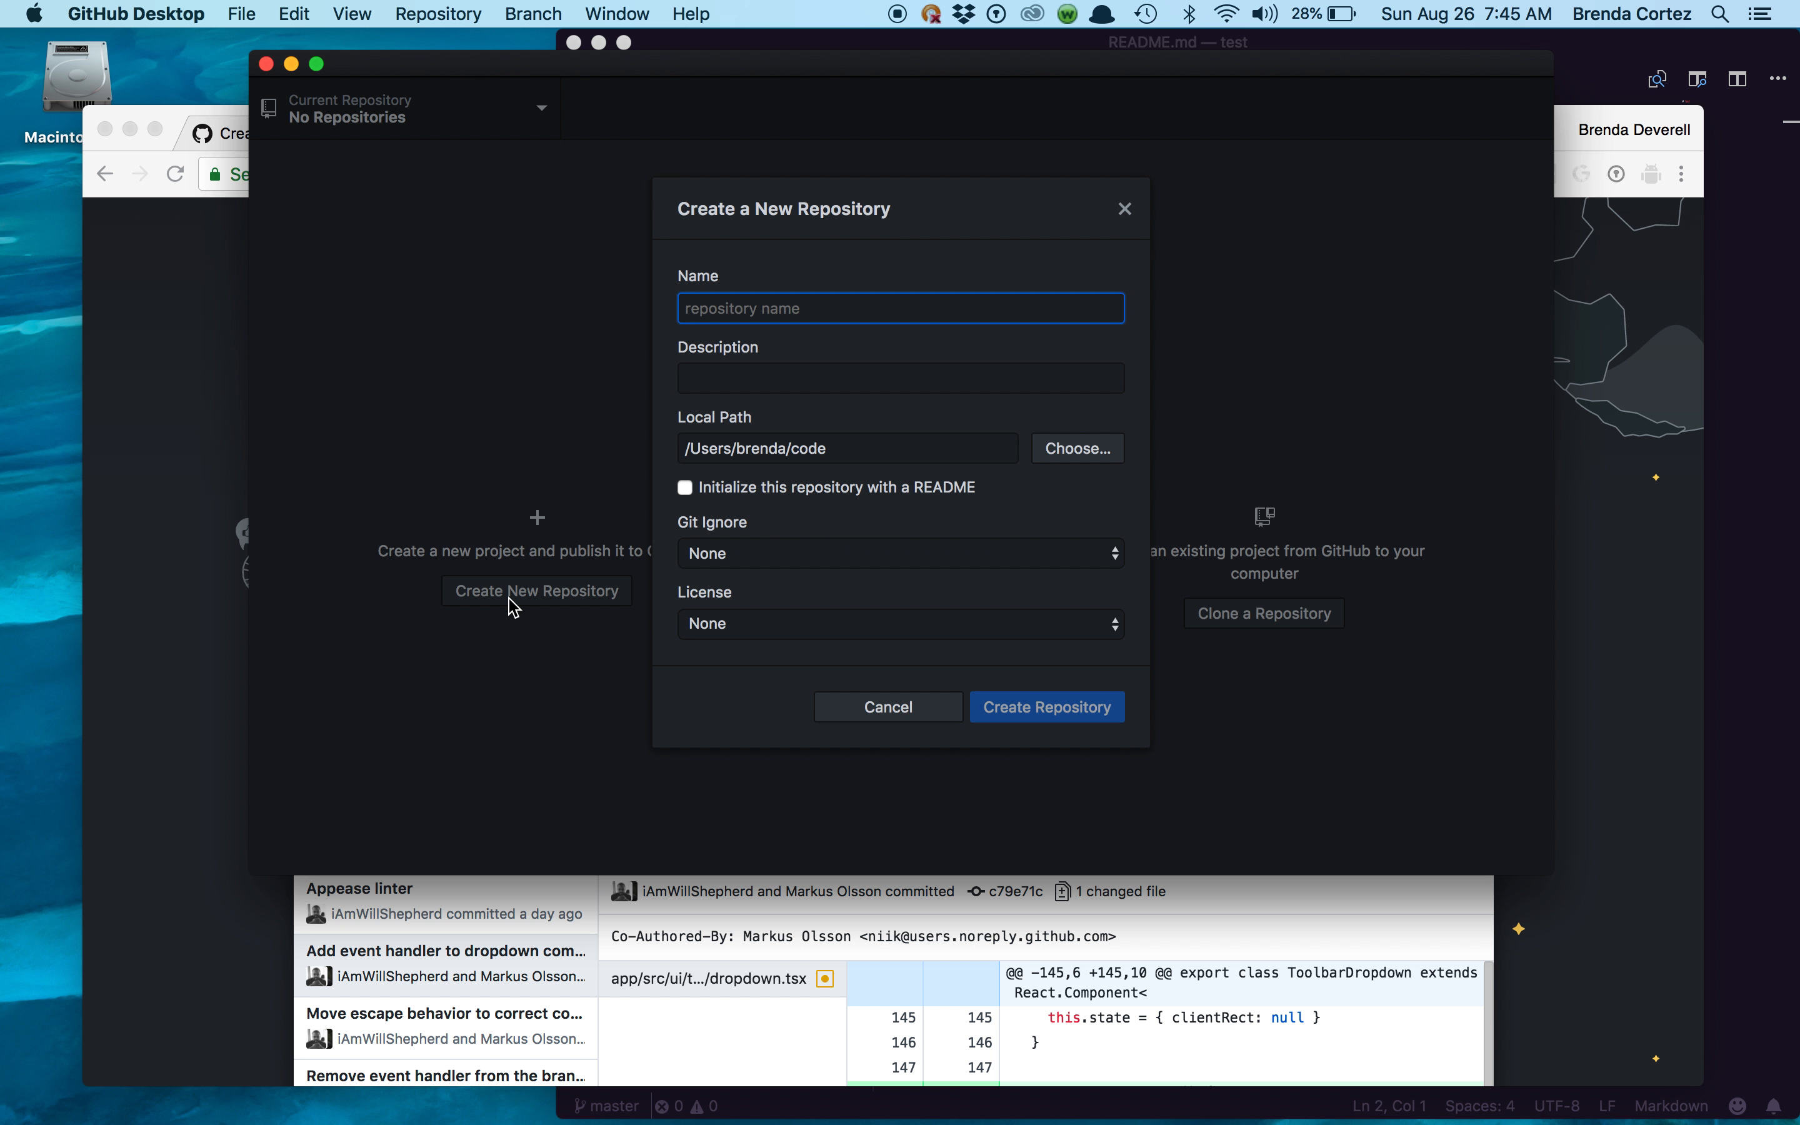
pyautogui.write('testRe')
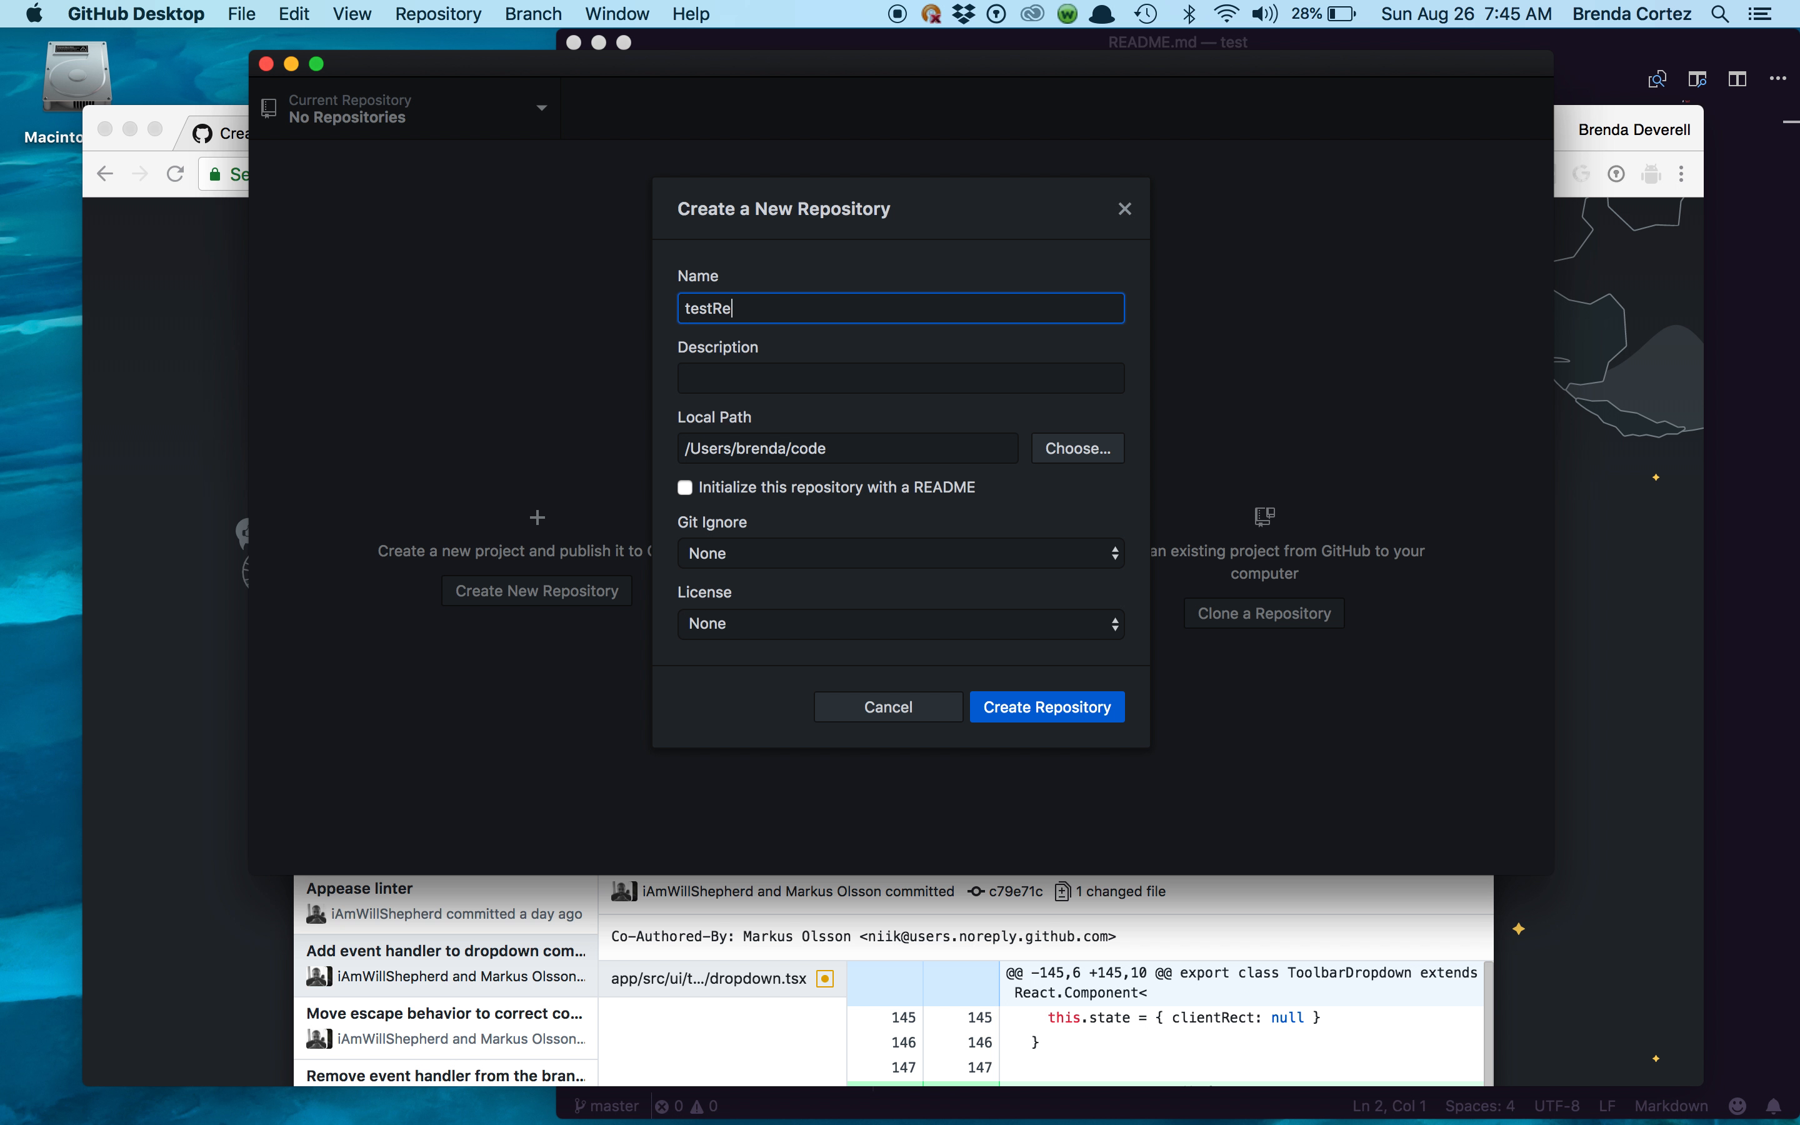
pyautogui.write('po')
pyautogui.click(786, 385)
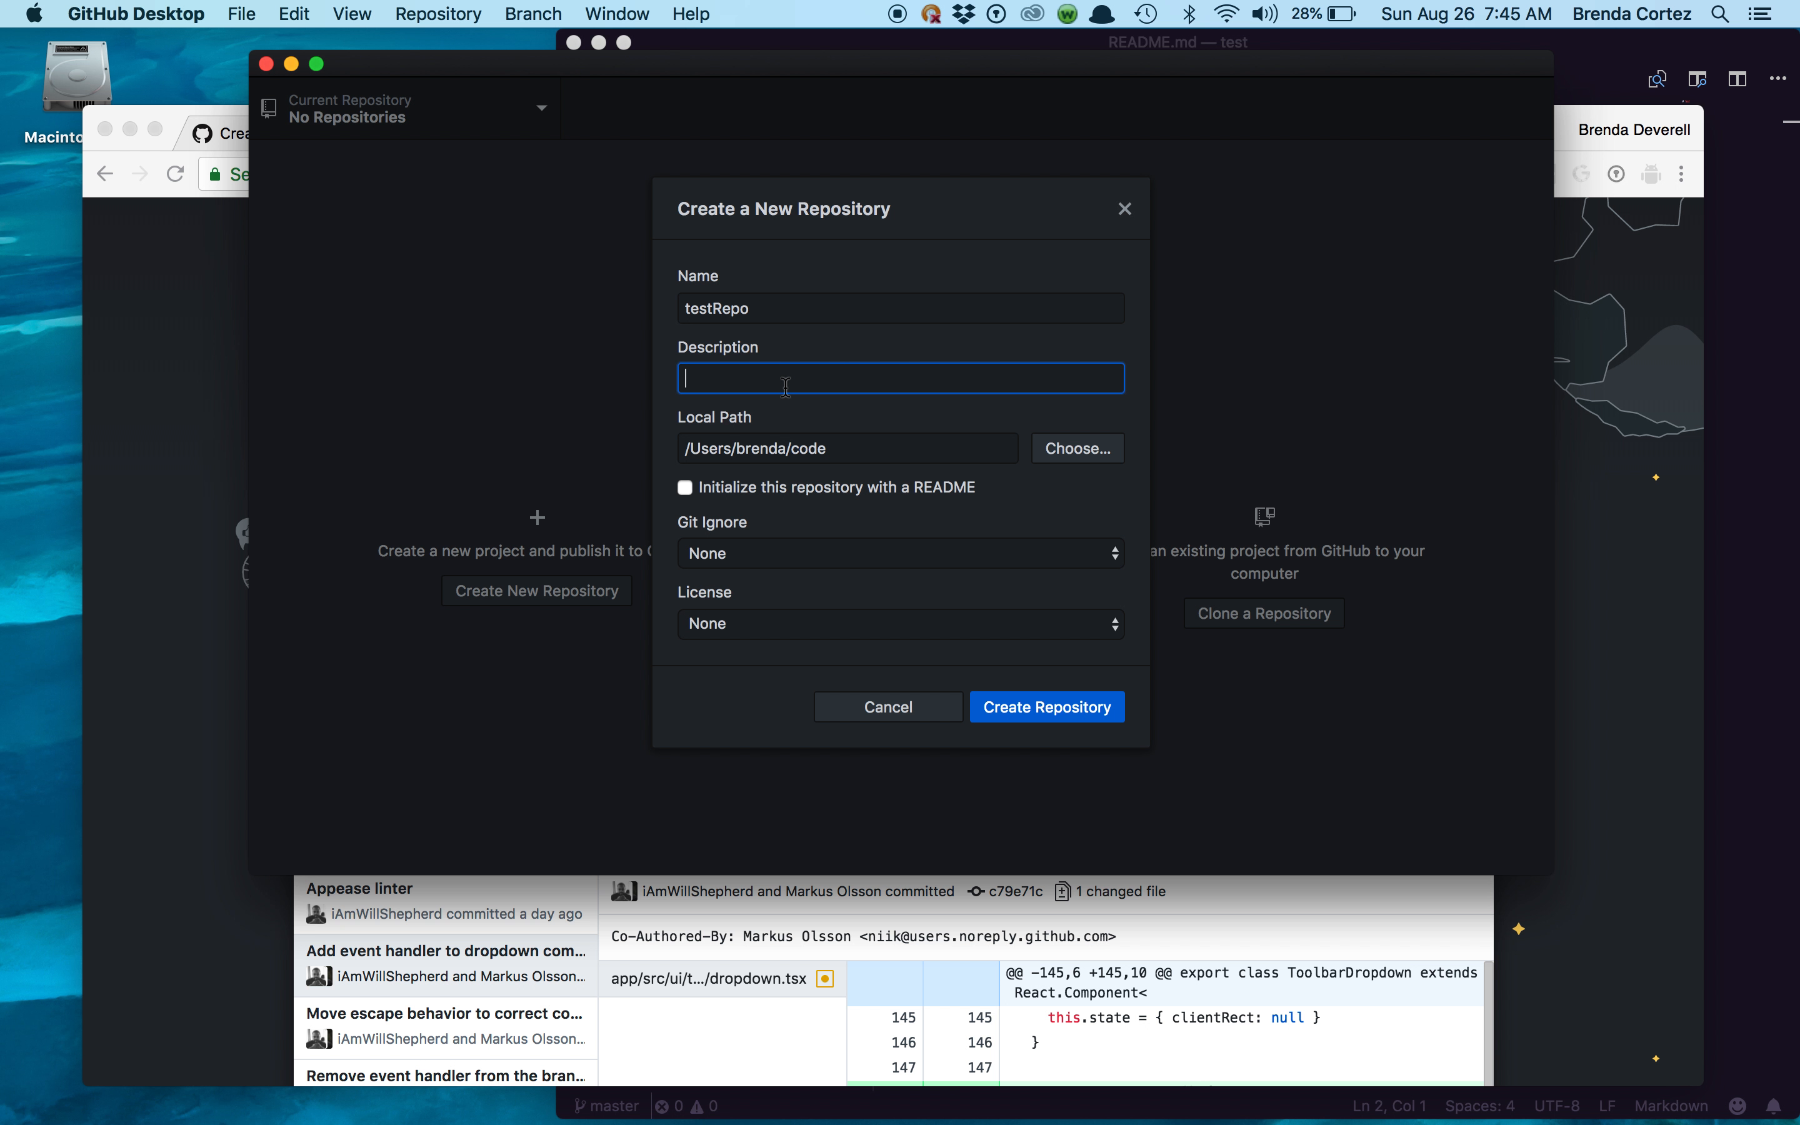
pyautogui.write('this is test repo')
pyautogui.click(688, 490)
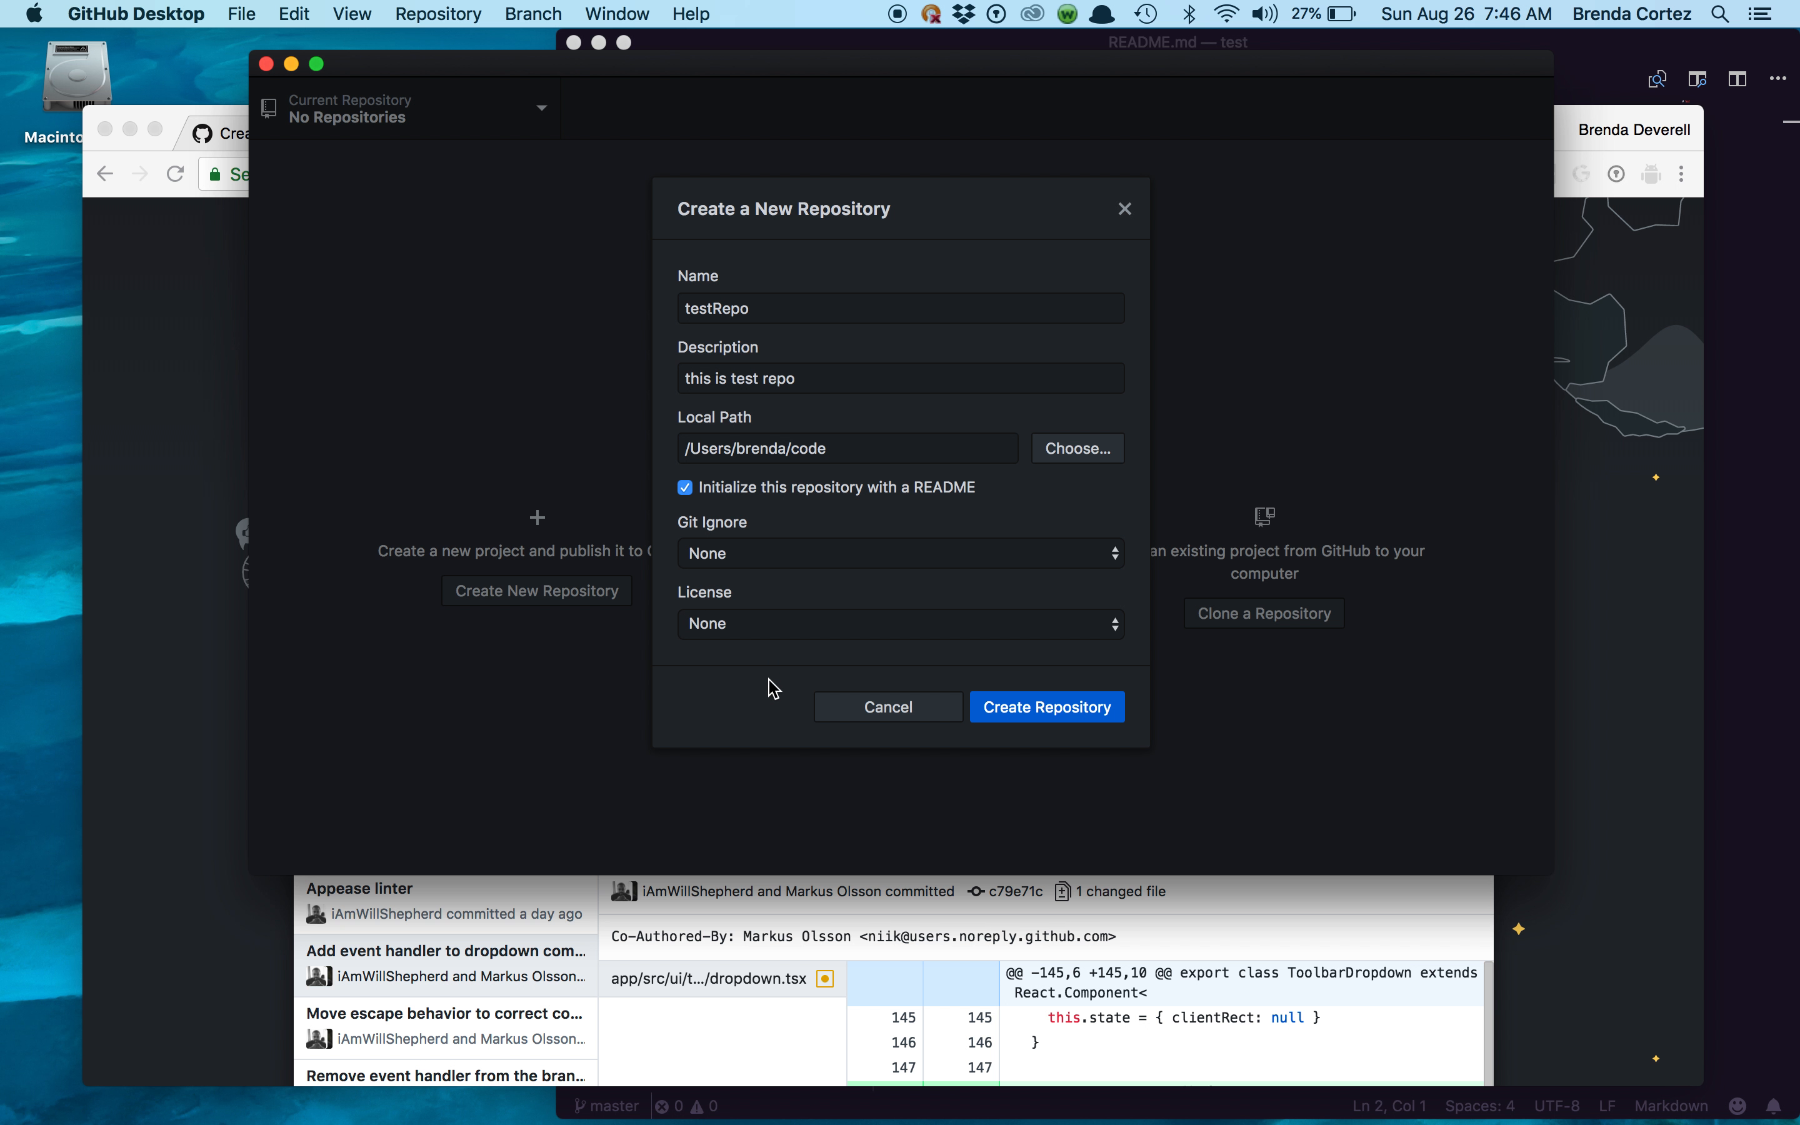
pyautogui.click(1064, 713)
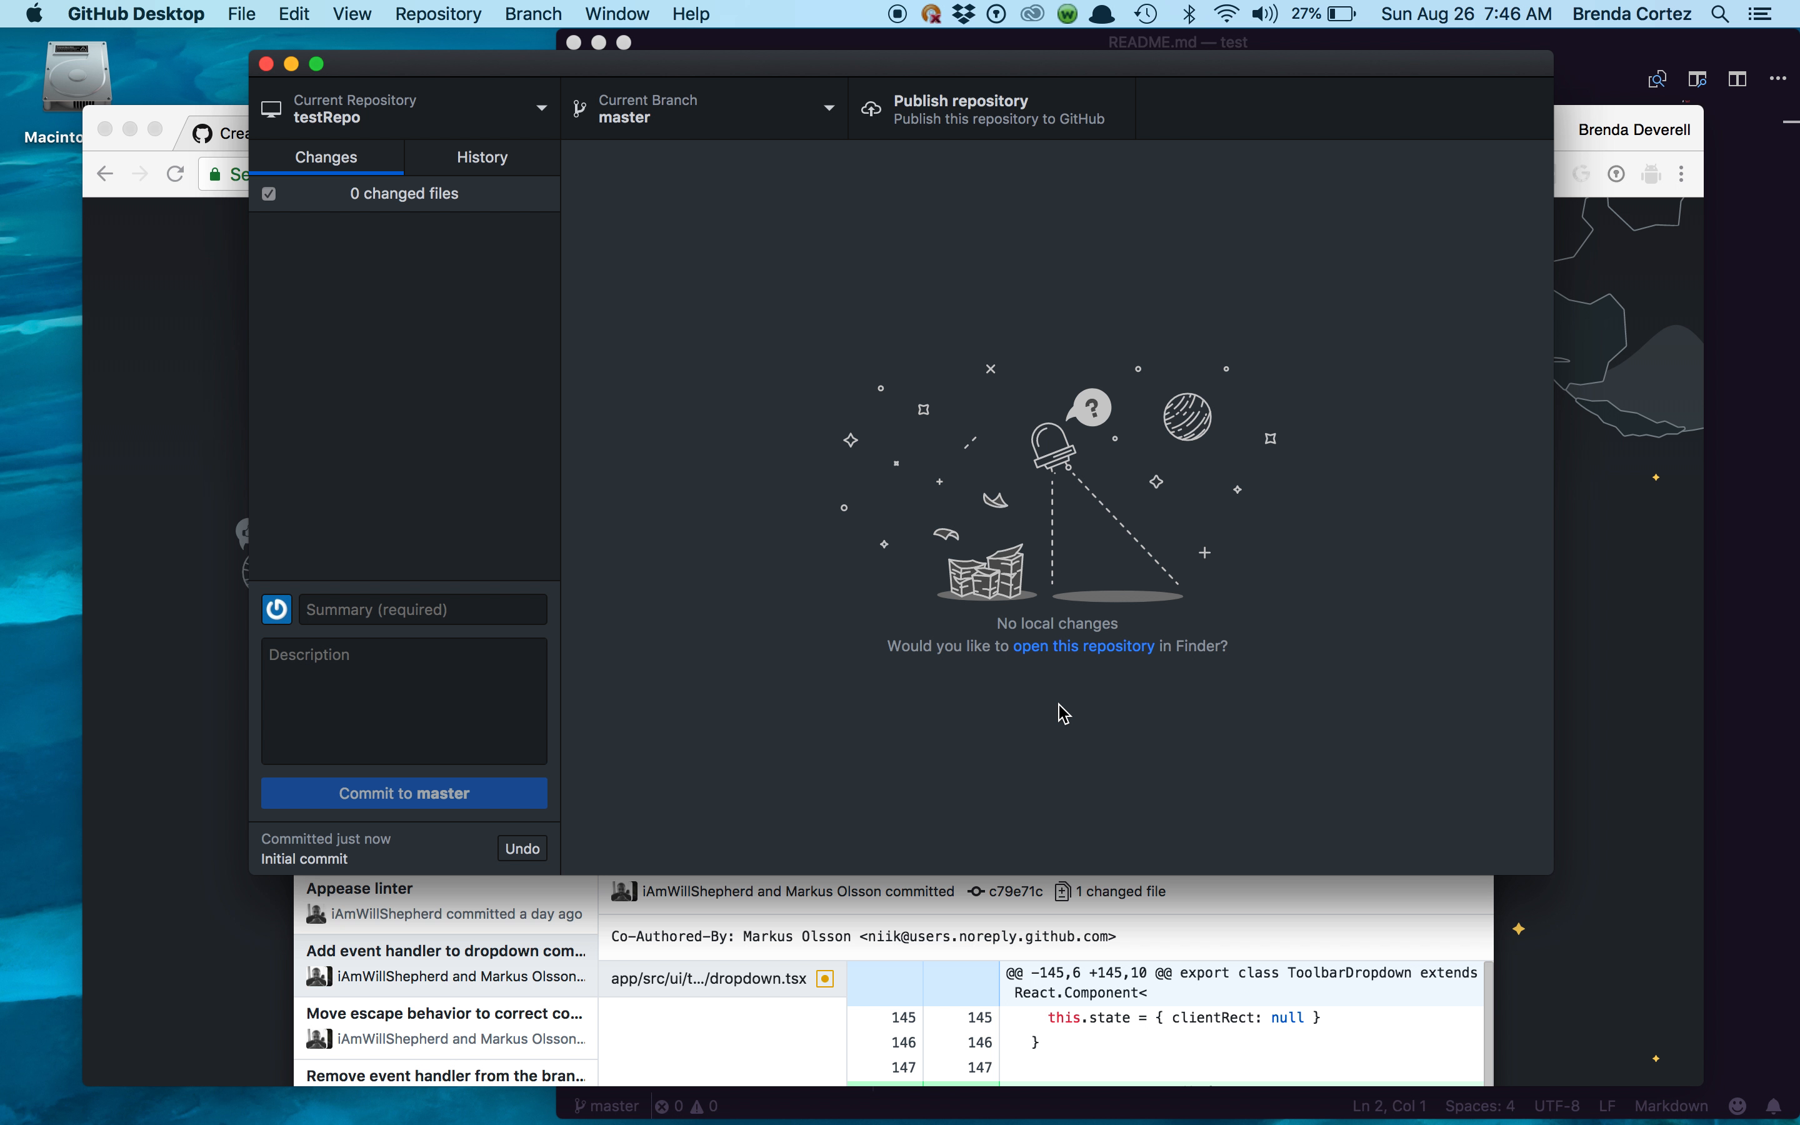
# - View testRepo's history showing the Initial commit with .gitattributes and README.md
pyautogui.click(158, 439)
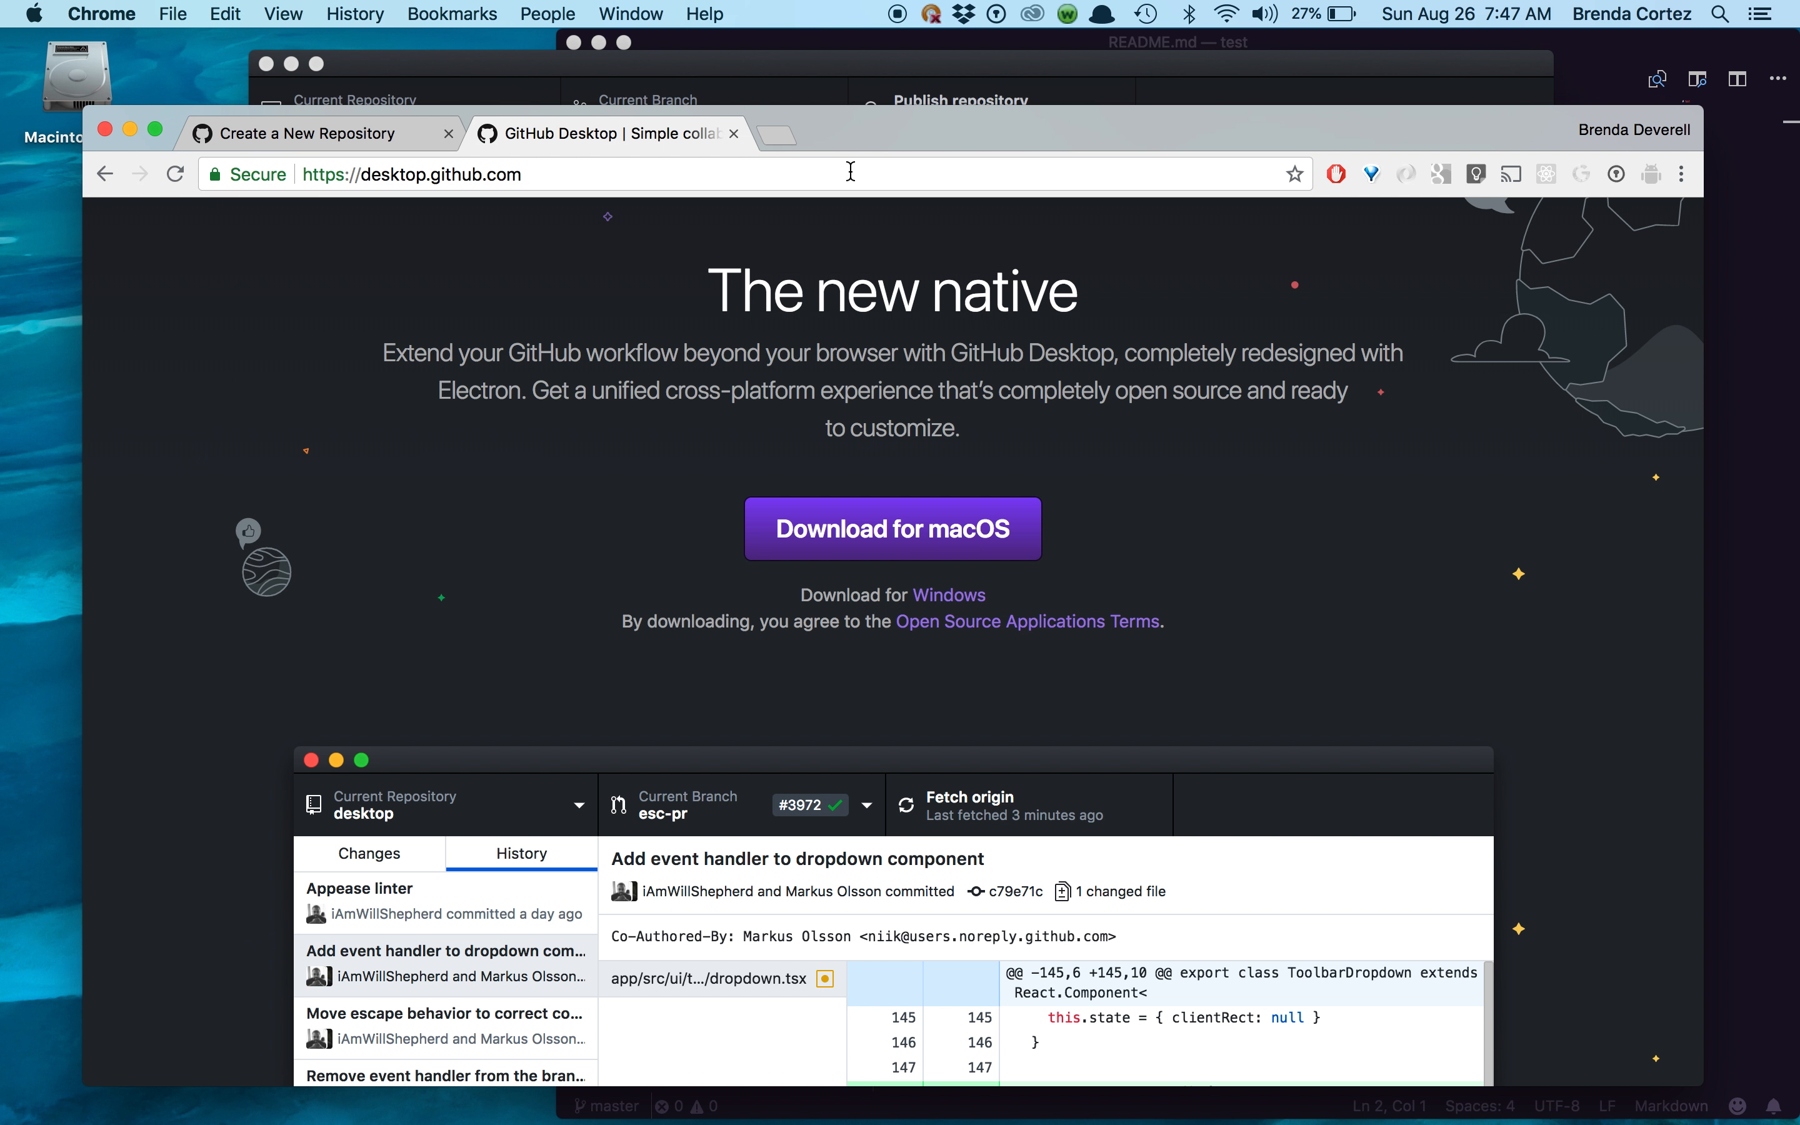
pyautogui.click(768, 59)
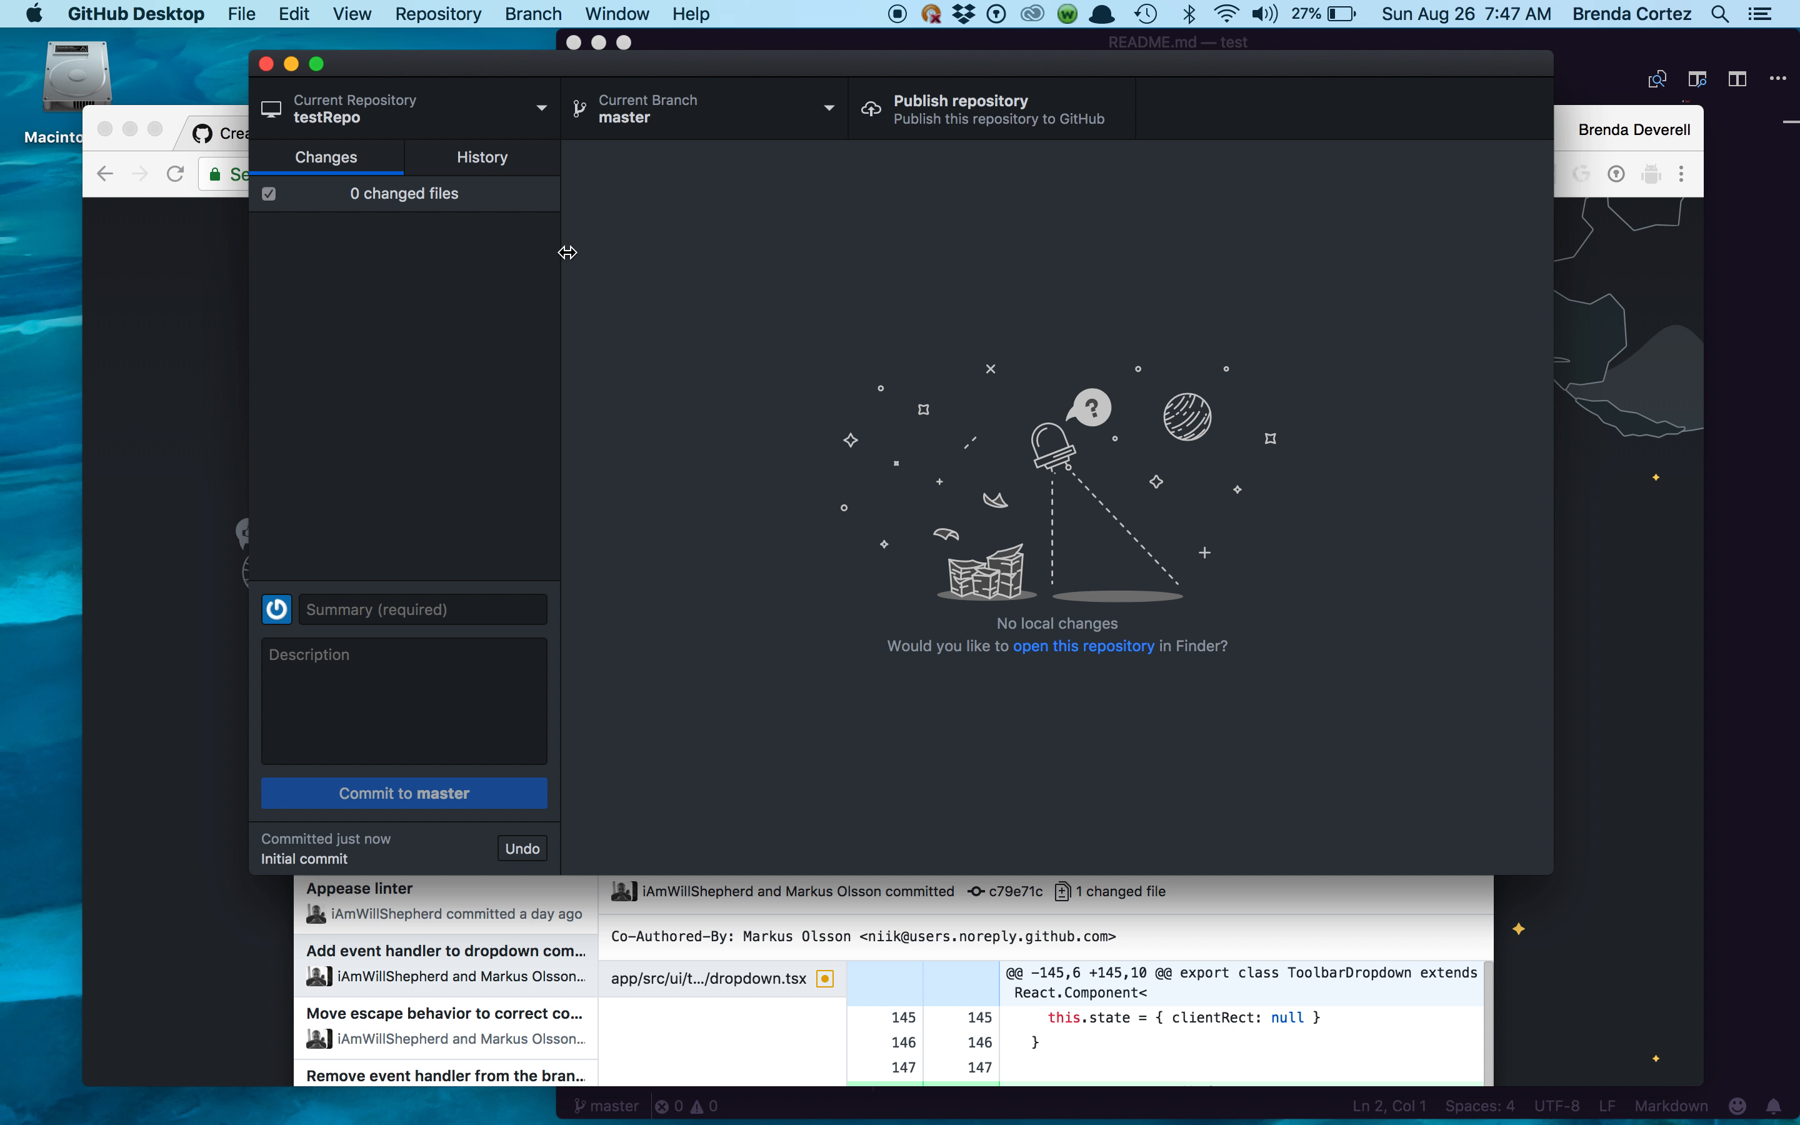
pyautogui.click(491, 166)
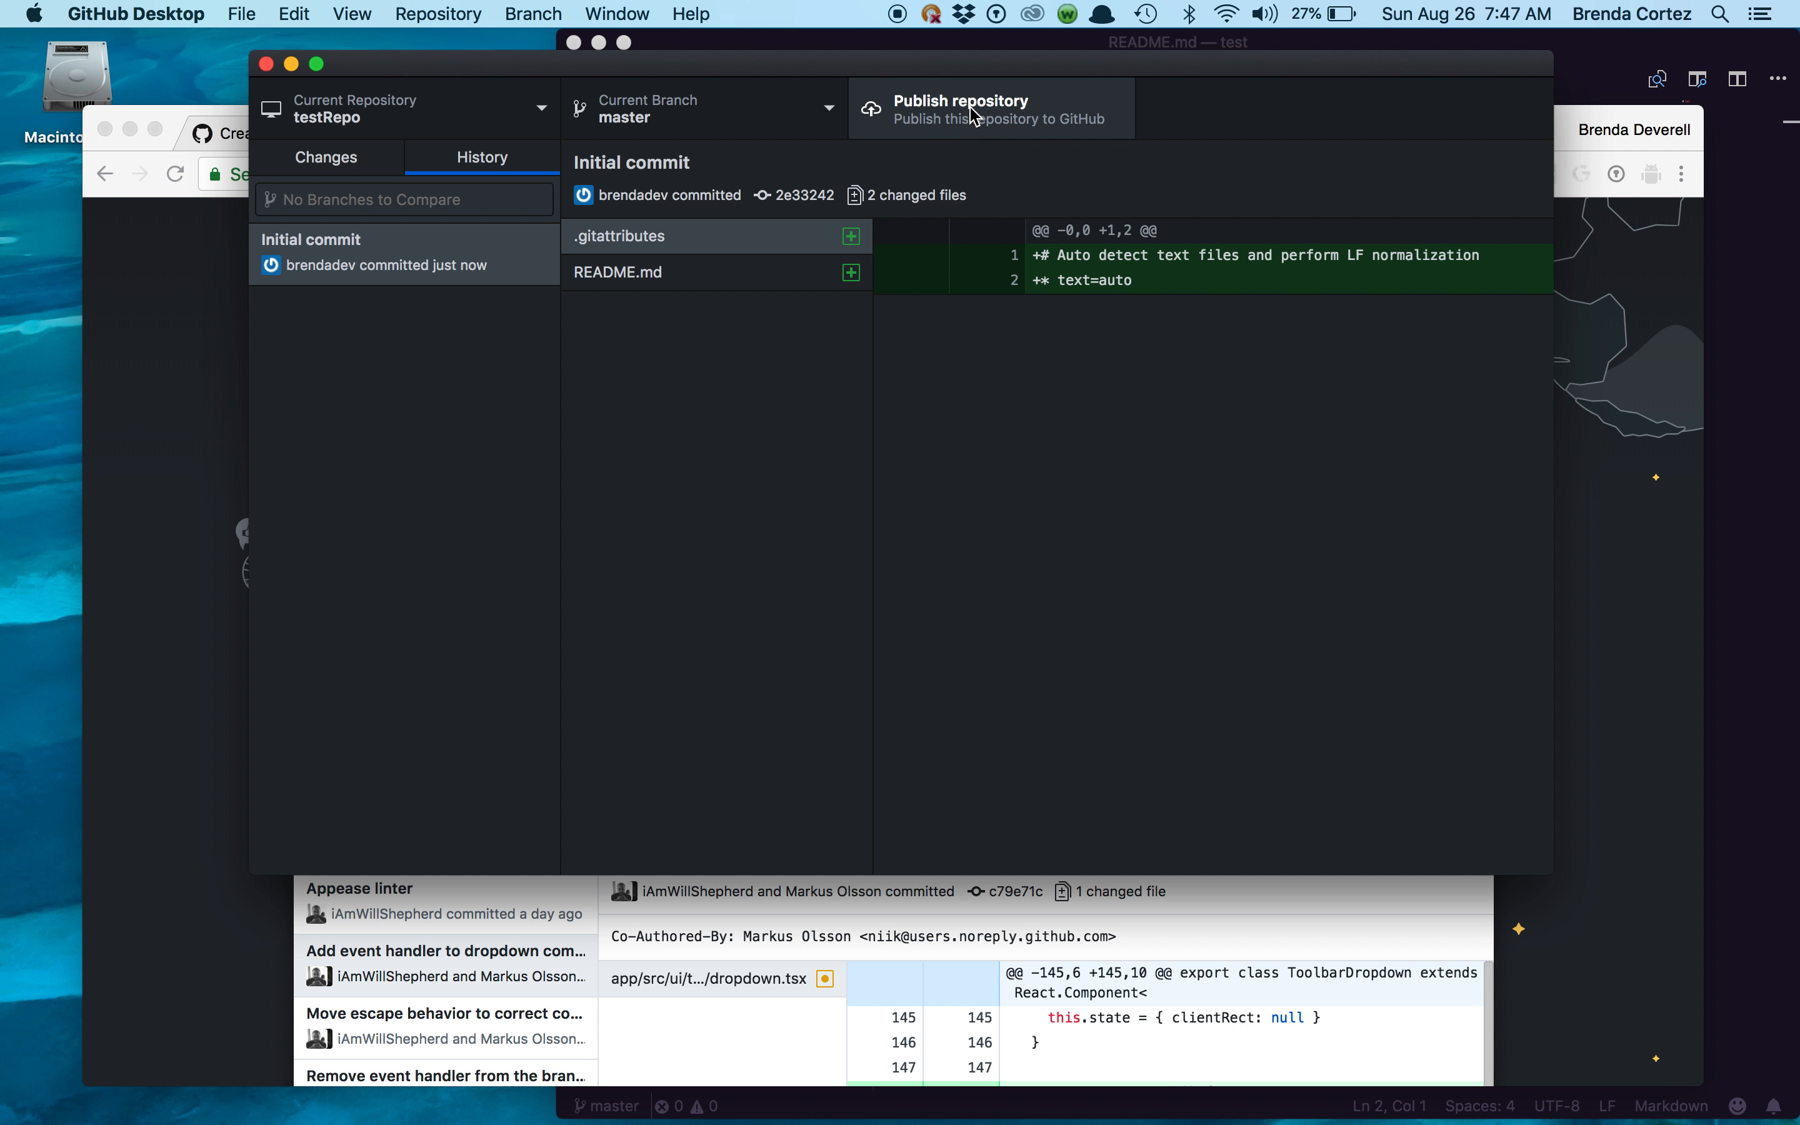
# - Search the GitHub dashboard's repository list for 'test' and confirm testRepo isn't online yet
pyautogui.click(192, 329)
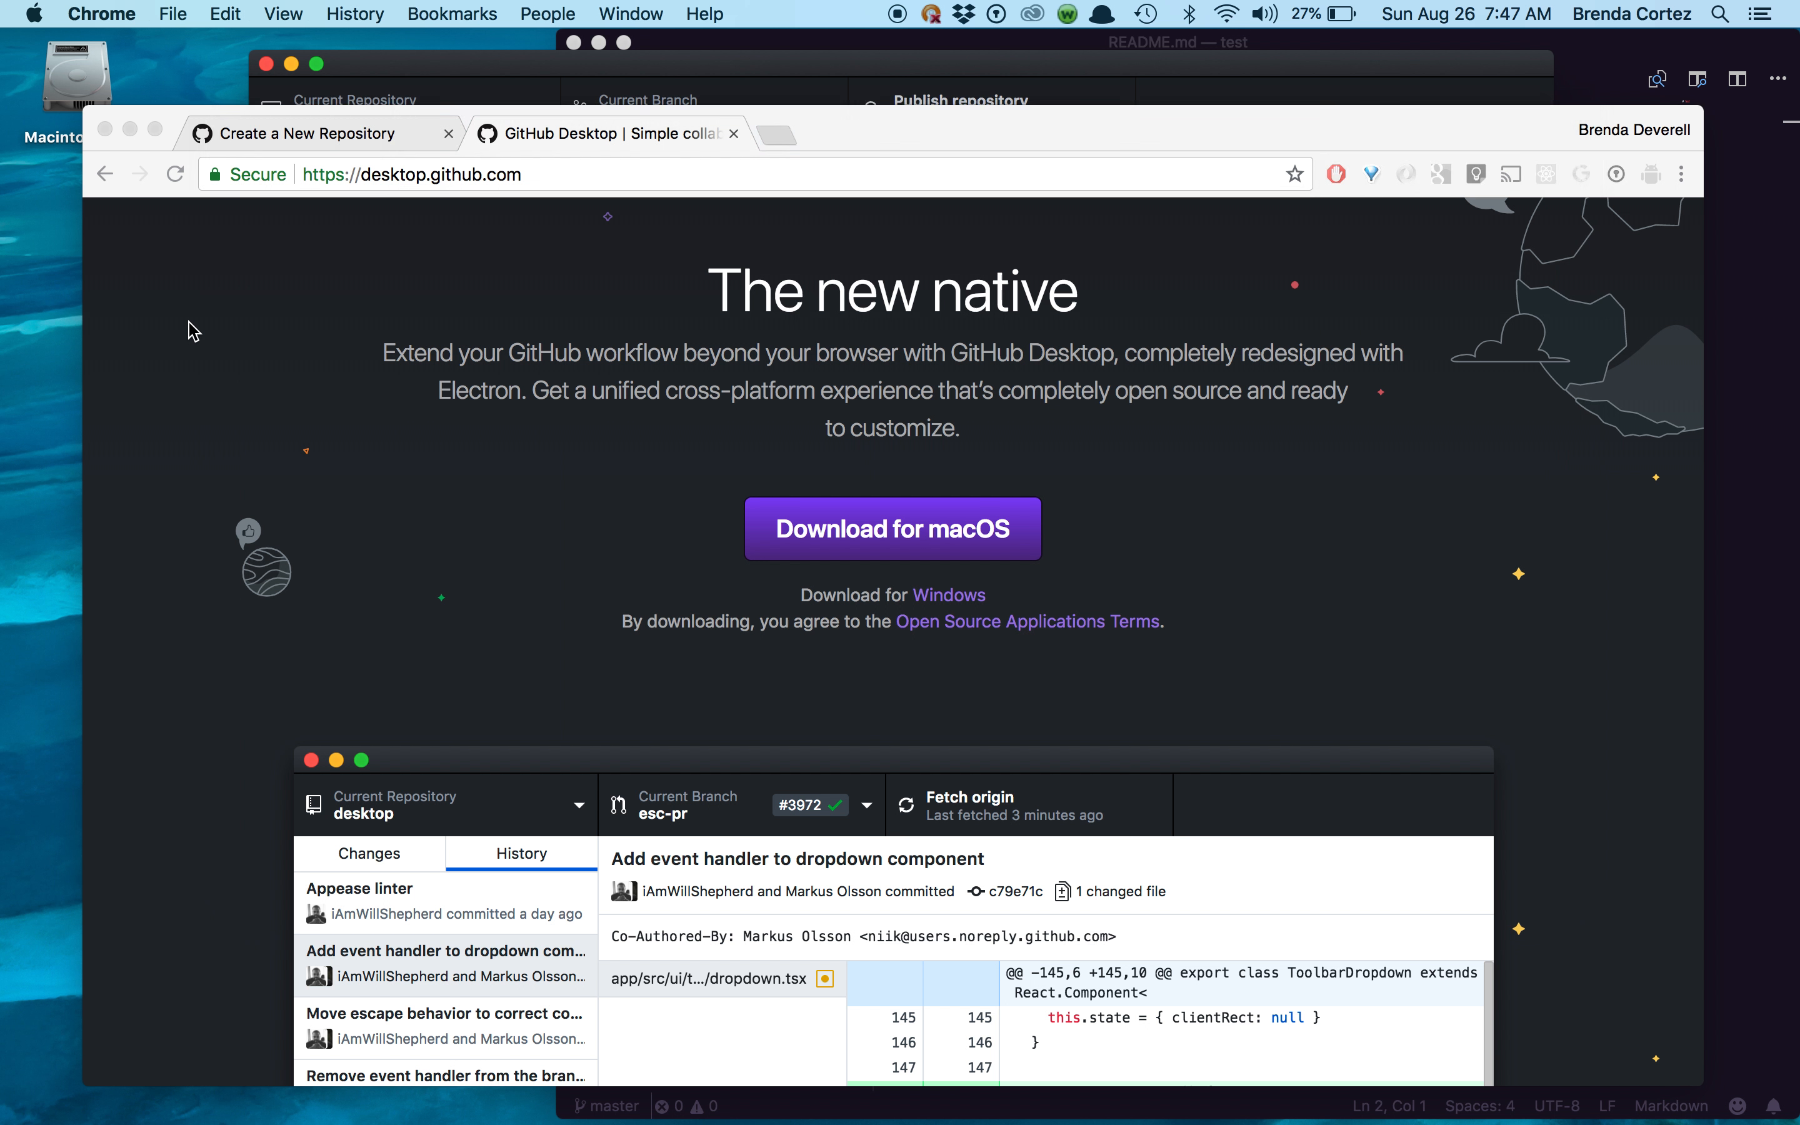
pyautogui.click(343, 144)
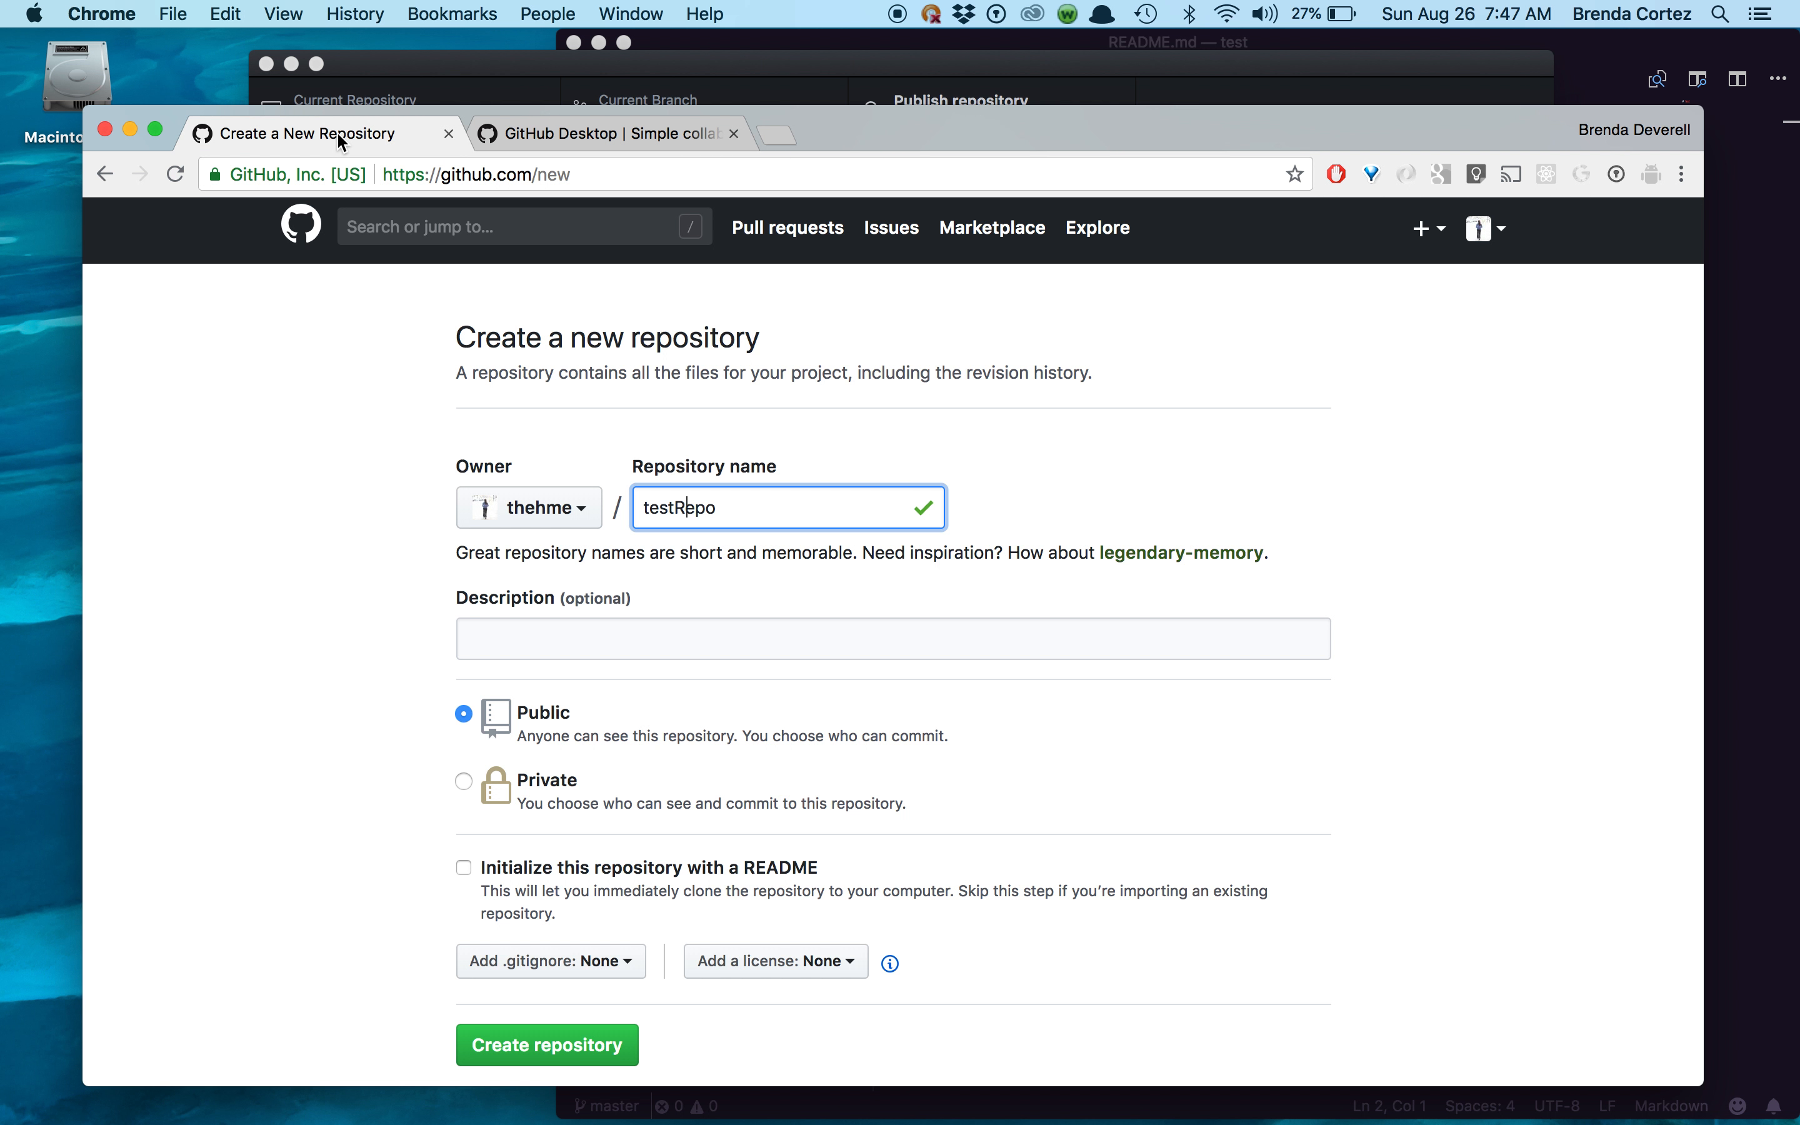
pyautogui.click(303, 230)
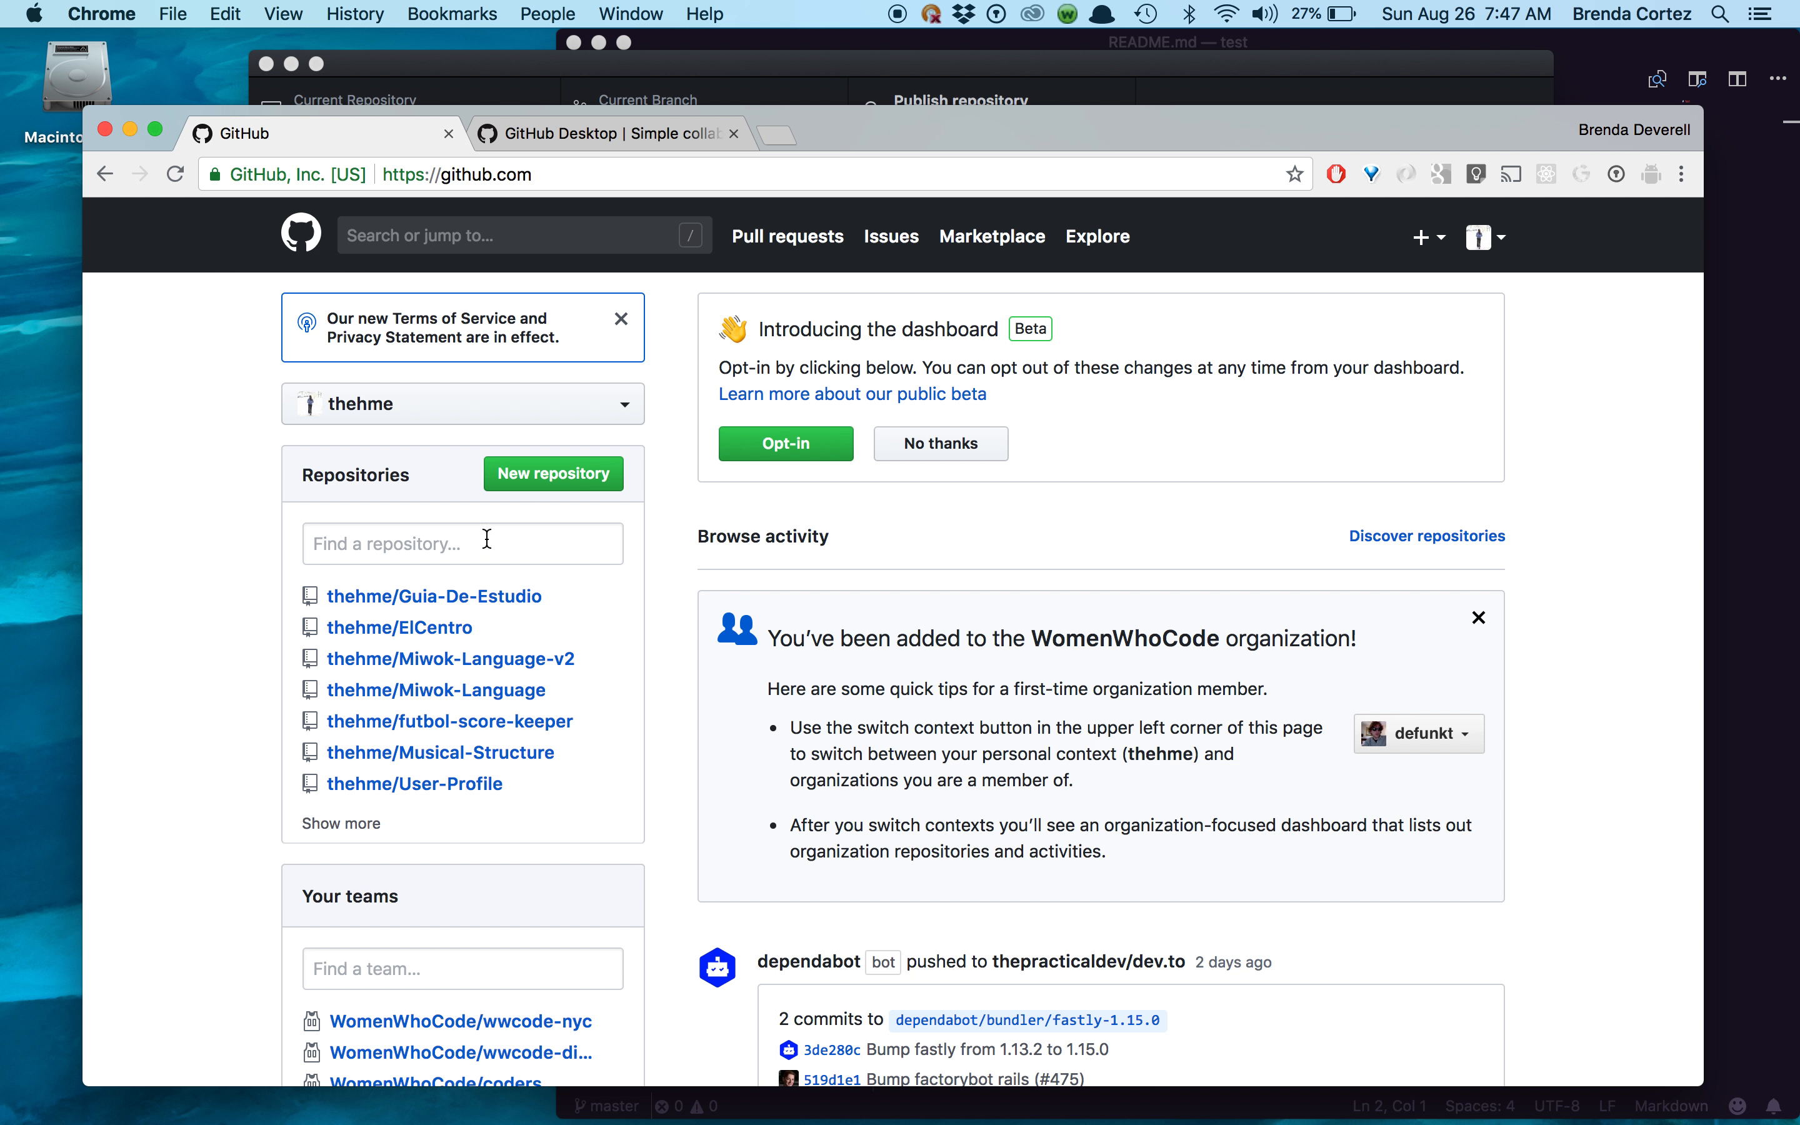
pyautogui.click(488, 539)
pyautogui.write('test')
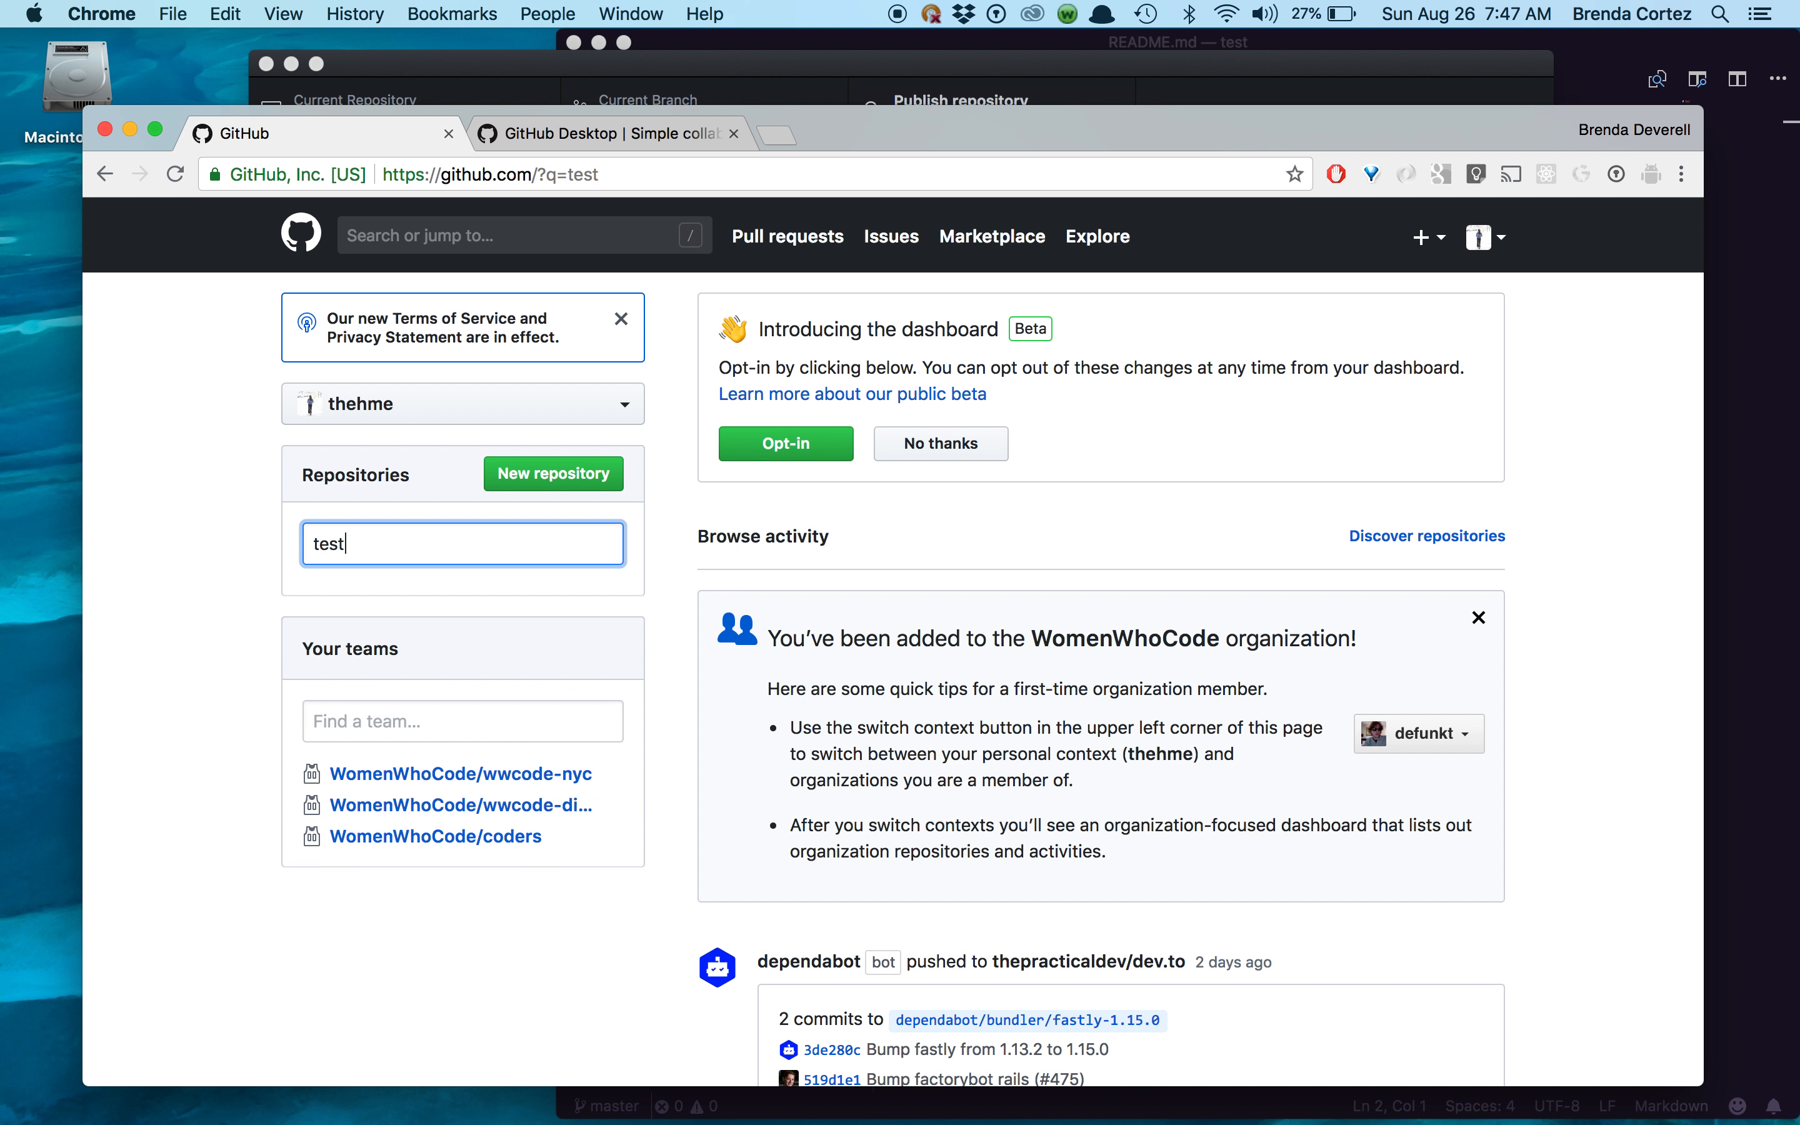
pyautogui.write('Repo')
pyautogui.press('BackSpace')
pyautogui.press('BackSpace')
pyautogui.press('BackSpace')
pyautogui.press('BackSpace')
pyautogui.press('BackSpace')
pyautogui.press('BackSpace')
pyautogui.press('BackSpace')
pyautogui.press('BackSpace')
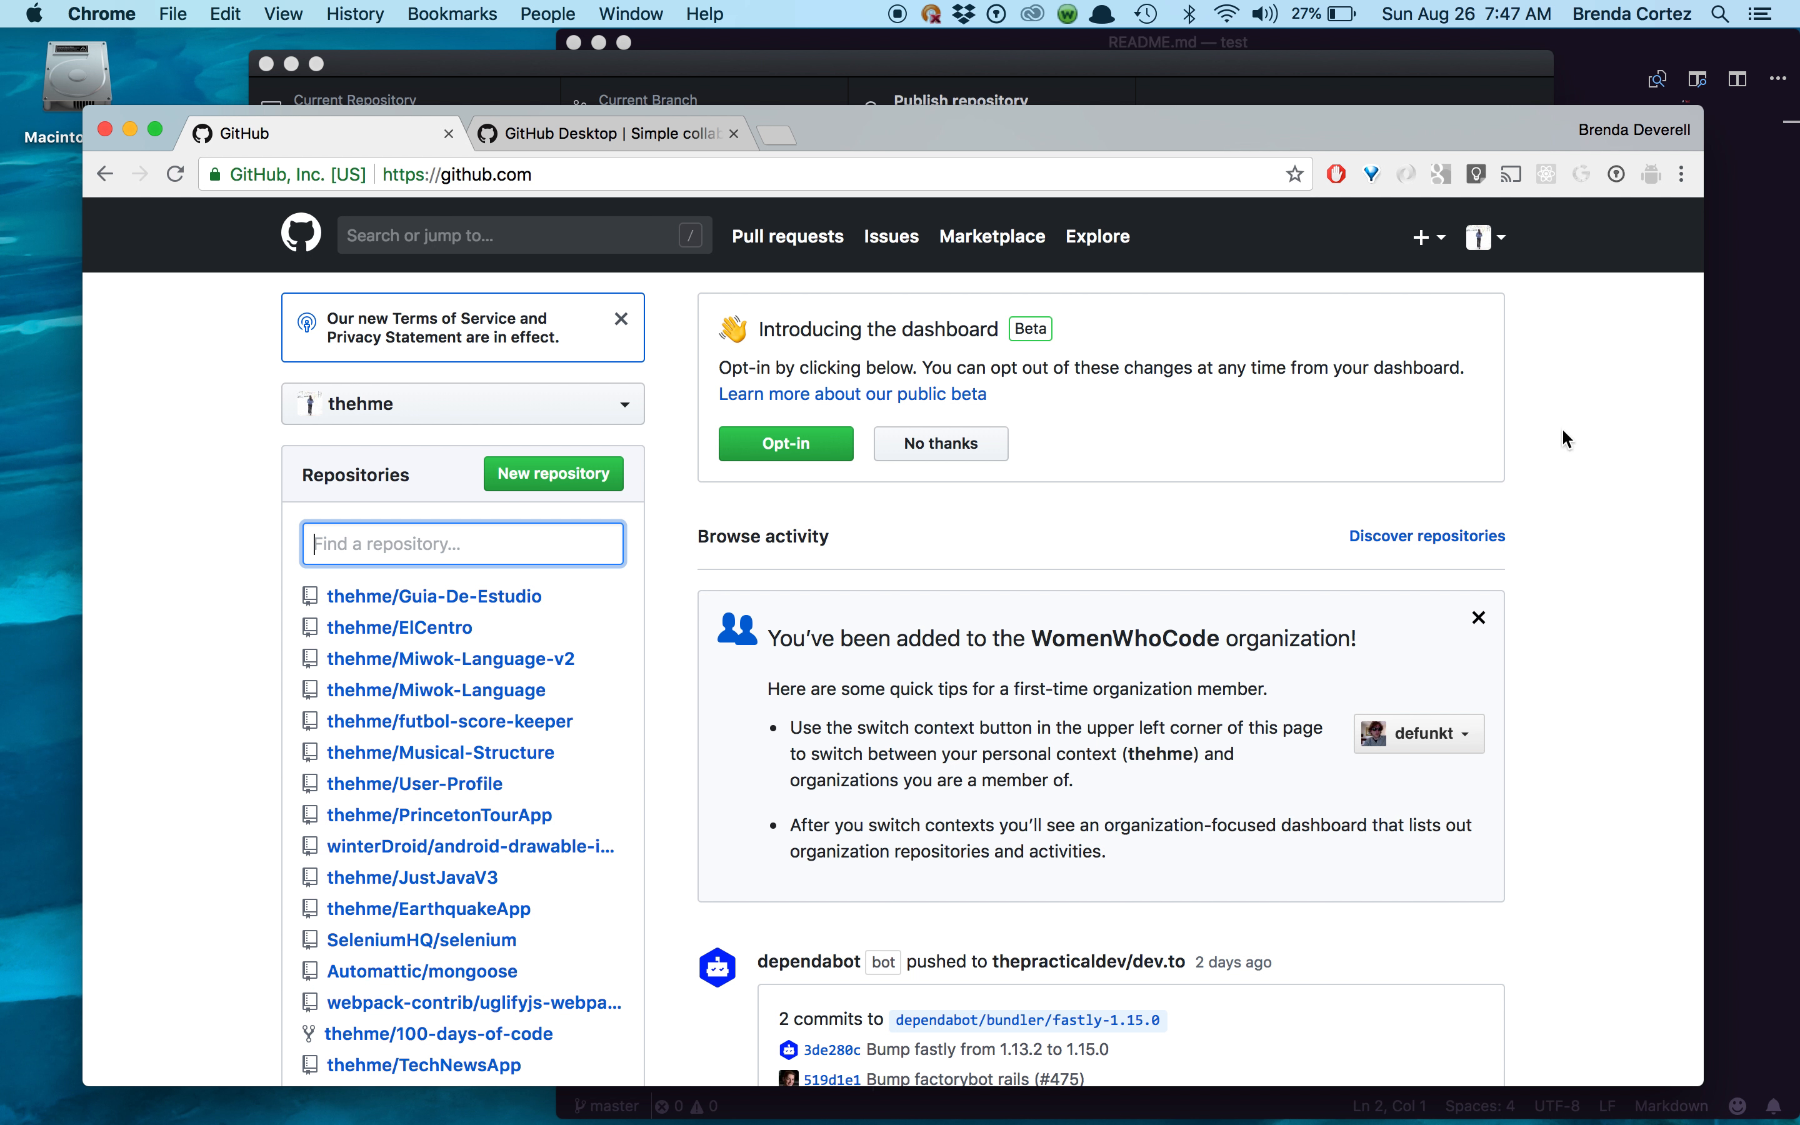
pyautogui.click(1510, 259)
pyautogui.click(1600, 359)
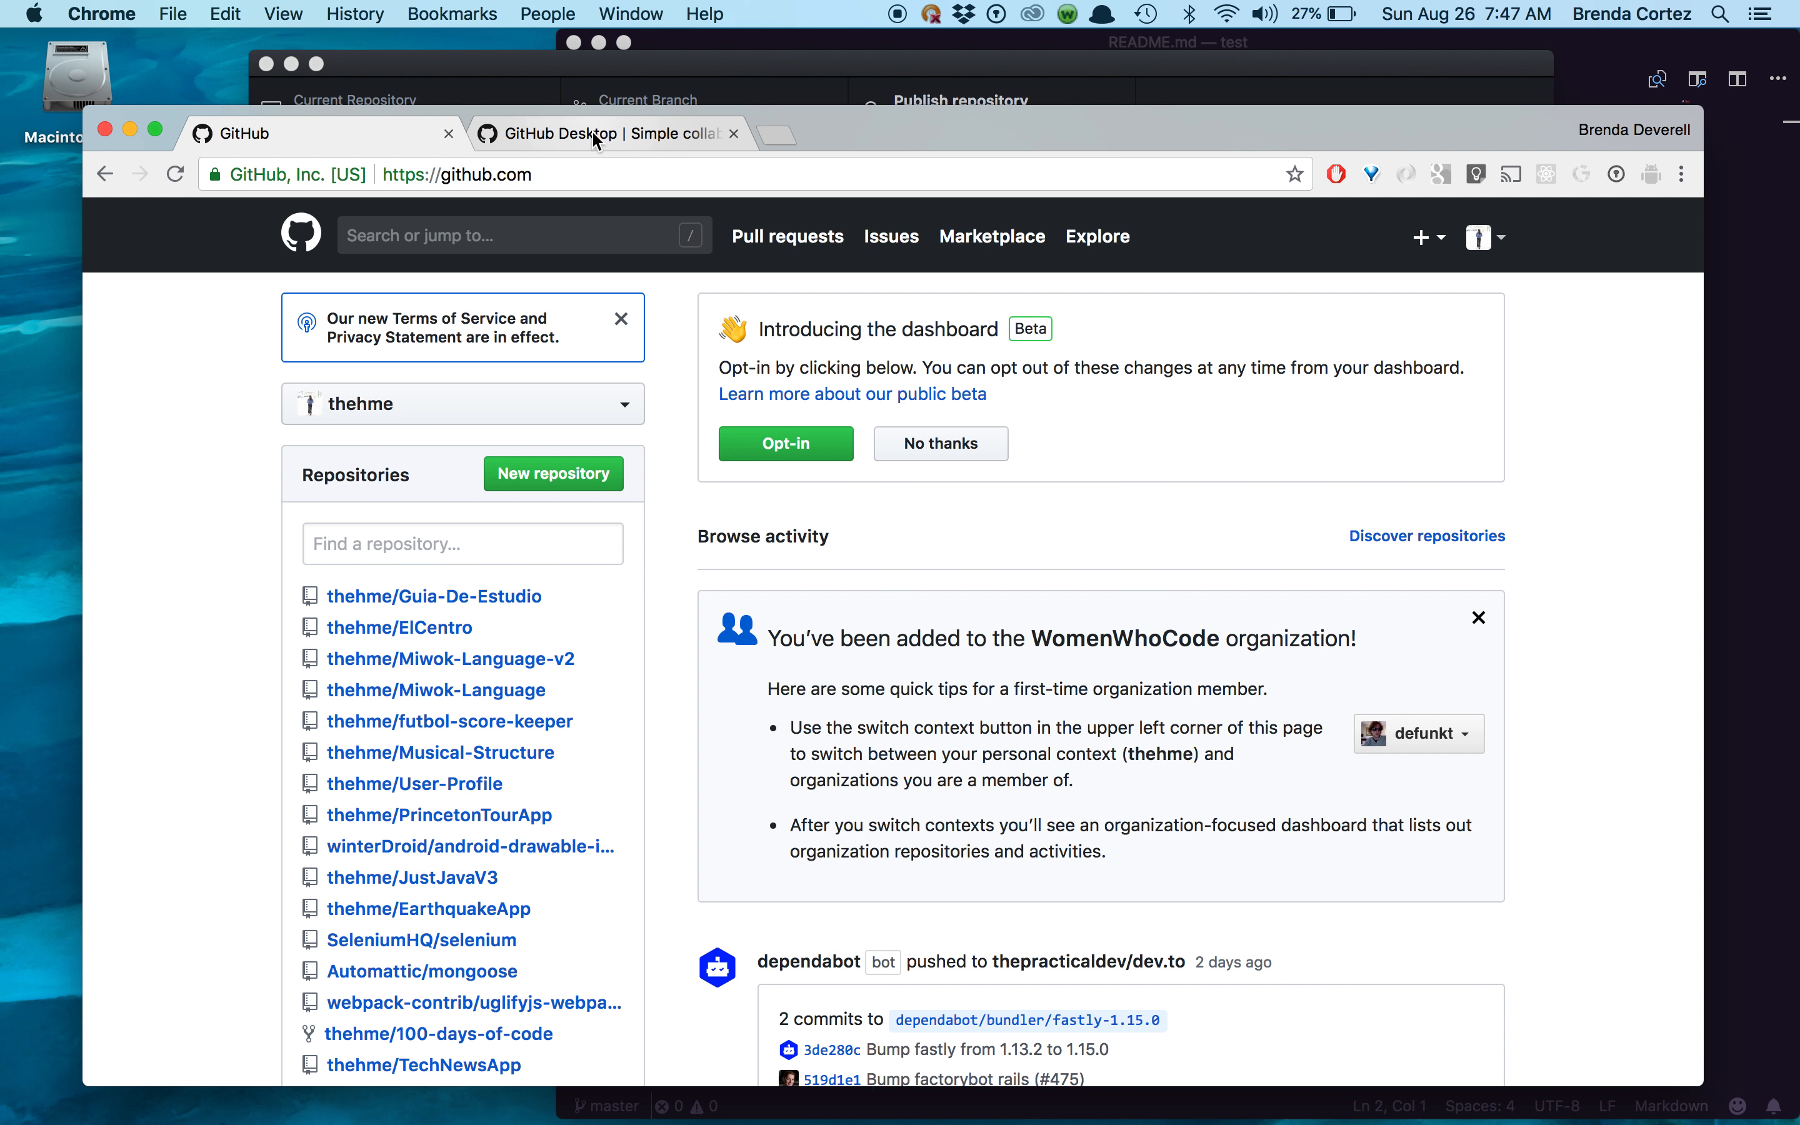
pyautogui.click(642, 70)
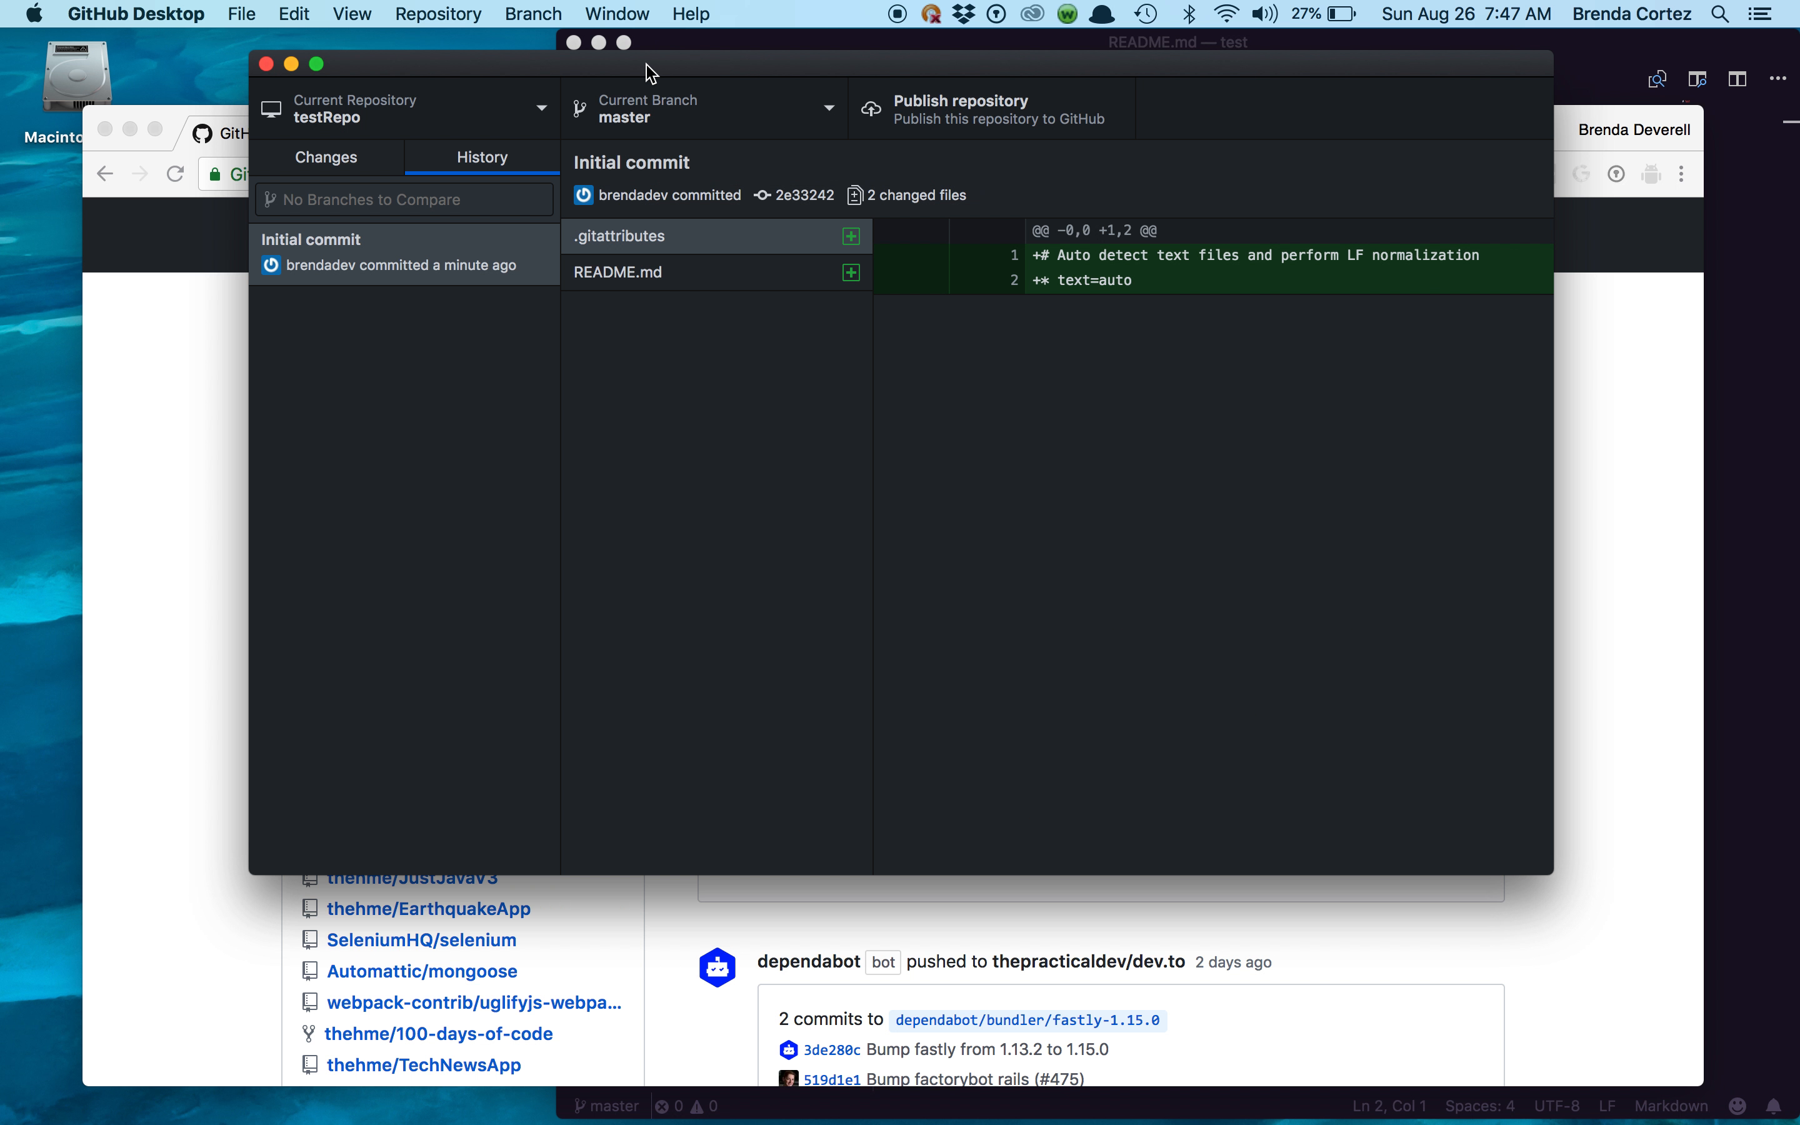
# - Publish testRepo publicly to GitHub.com
pyautogui.click(979, 119)
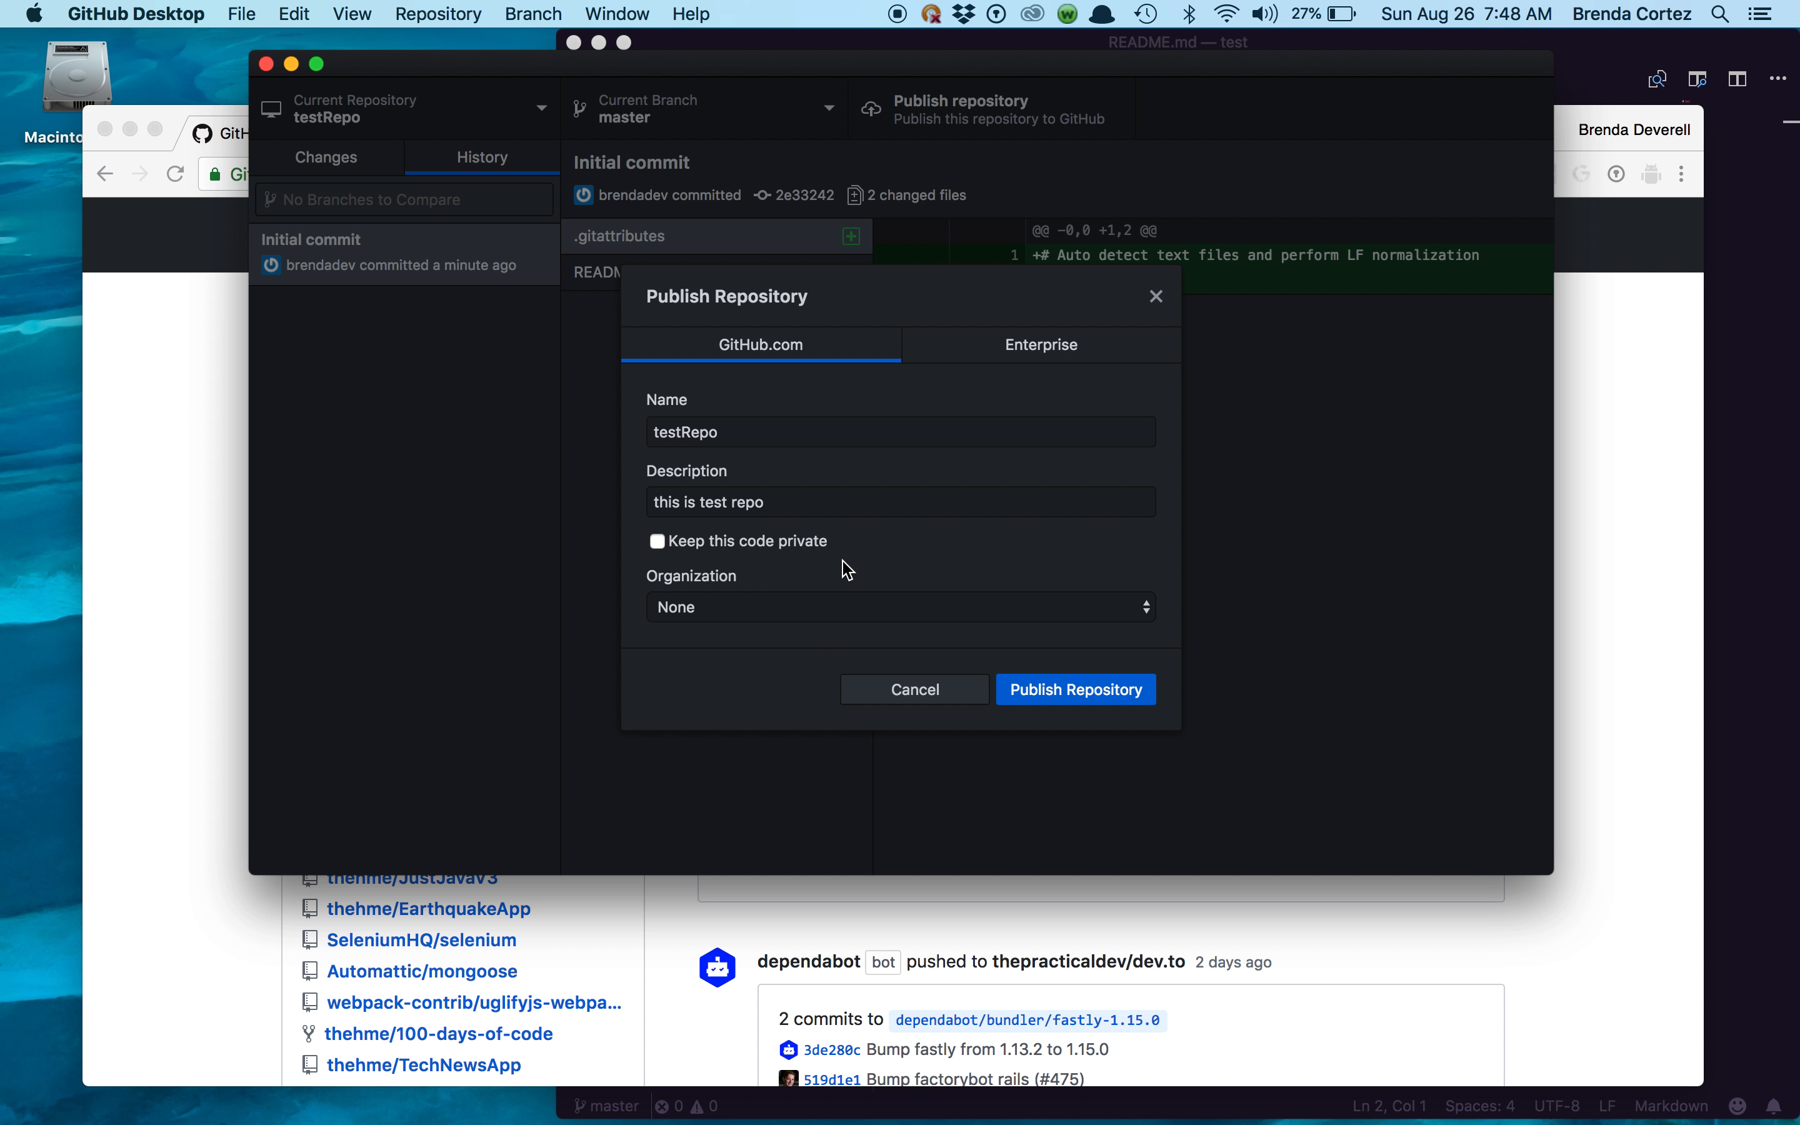
pyautogui.click(1088, 700)
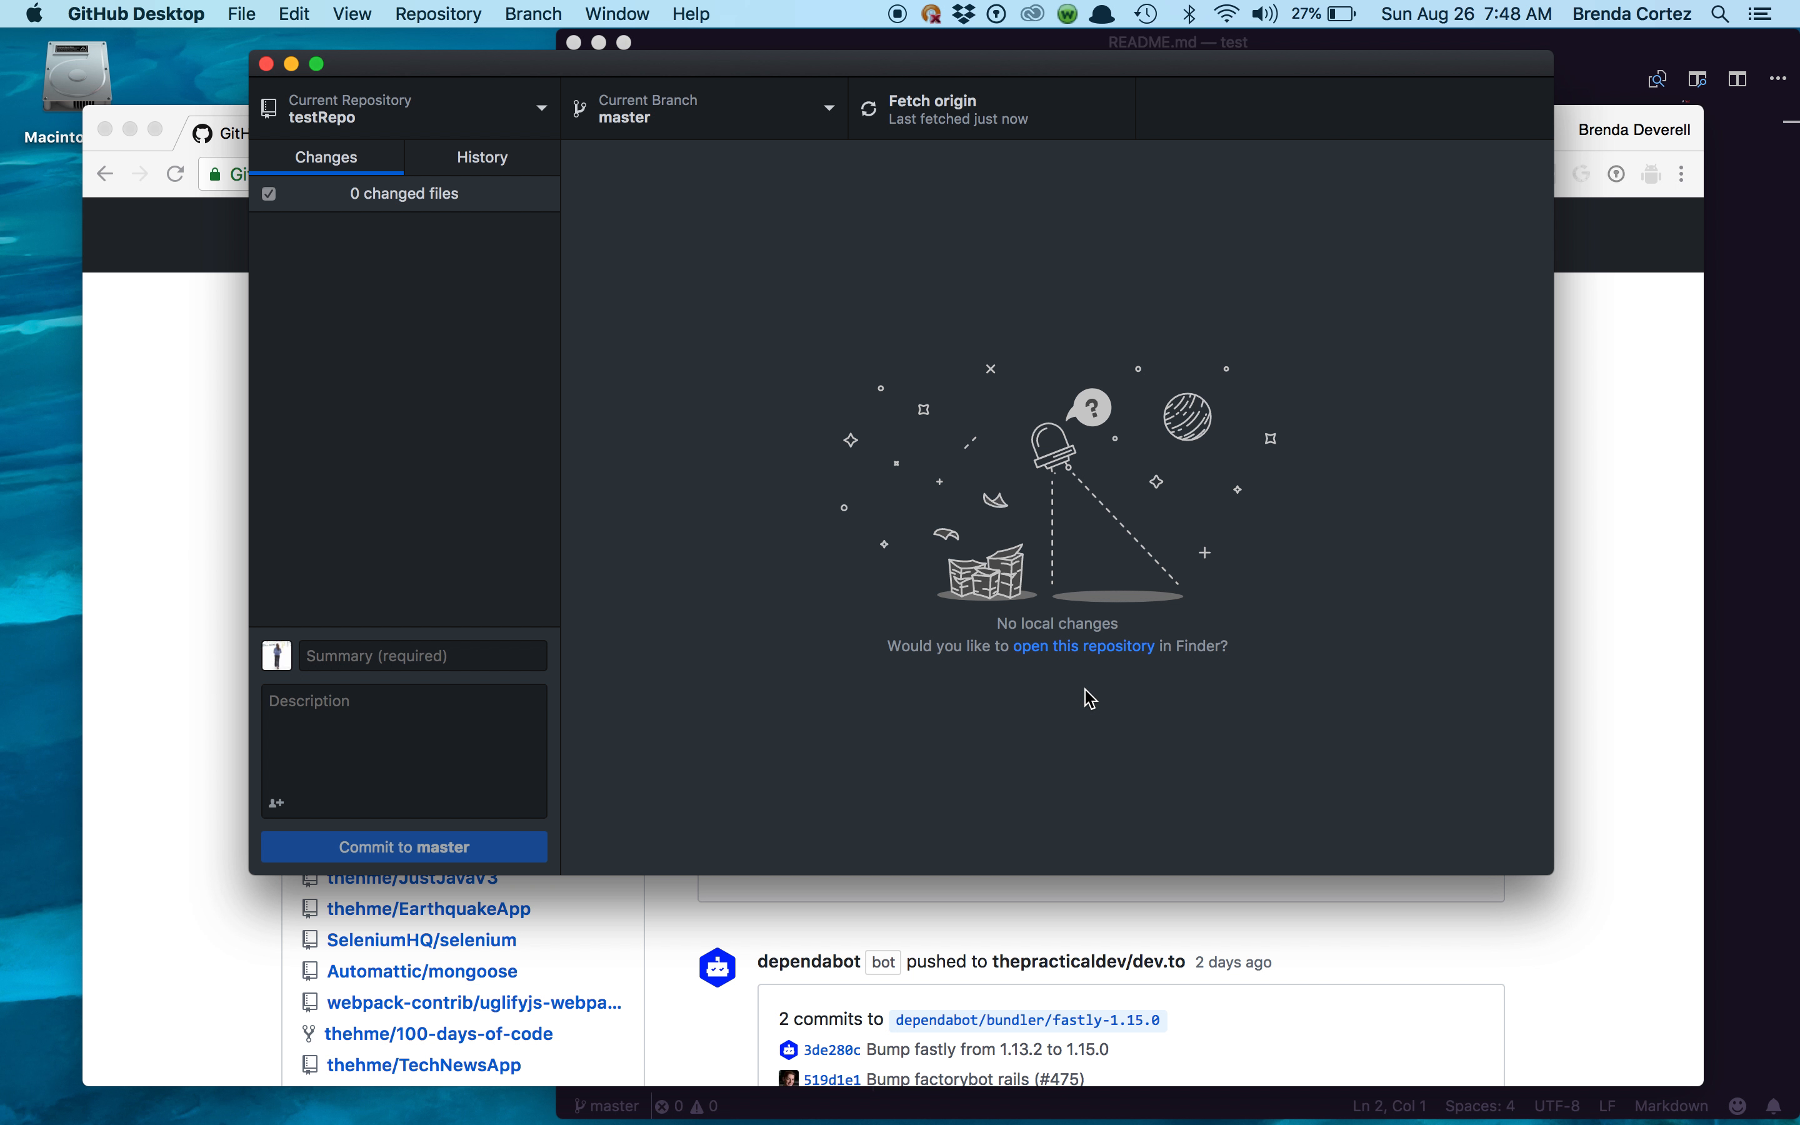
pyautogui.click(187, 421)
# - Reload the dashboard, filter repositories by 'tes', and open testRepo's GitHub page
pyautogui.press('super+r')
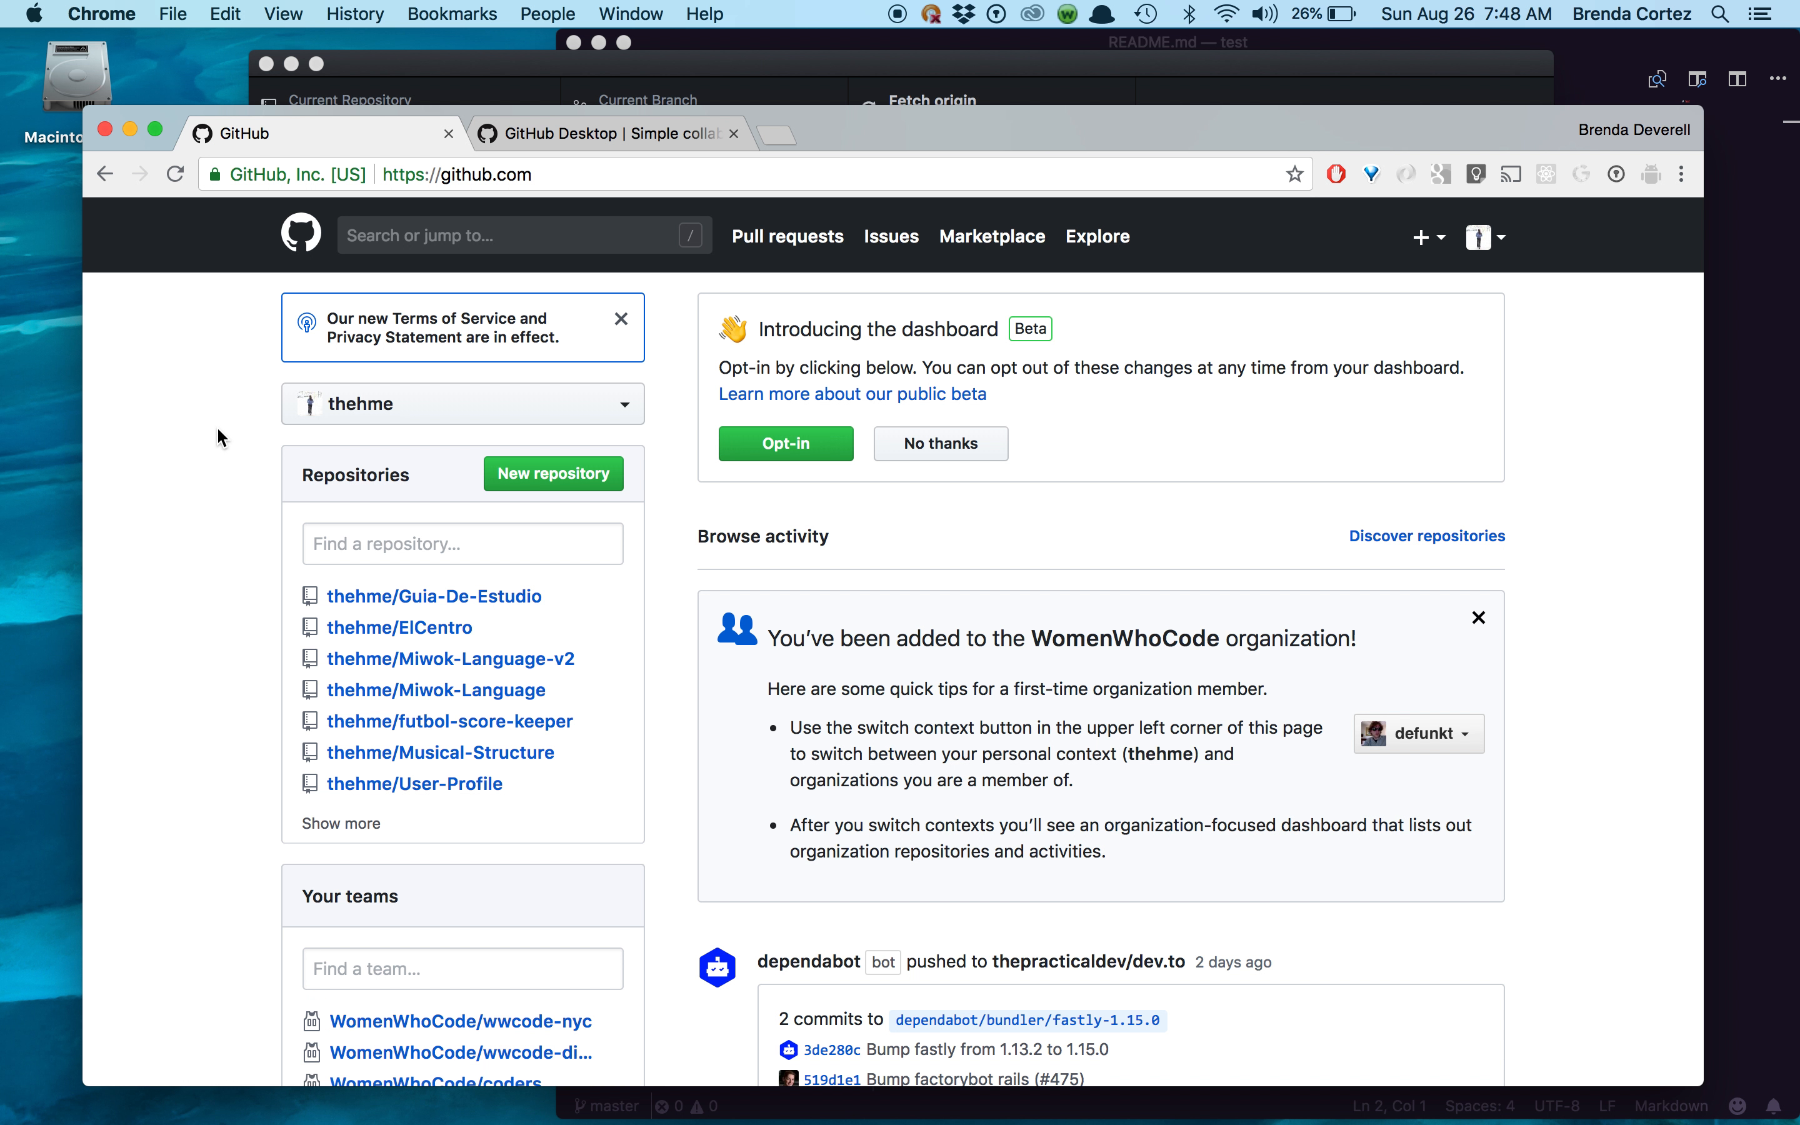
pyautogui.scroll(-1, 320, 793)
pyautogui.scroll(-5, 320, 789)
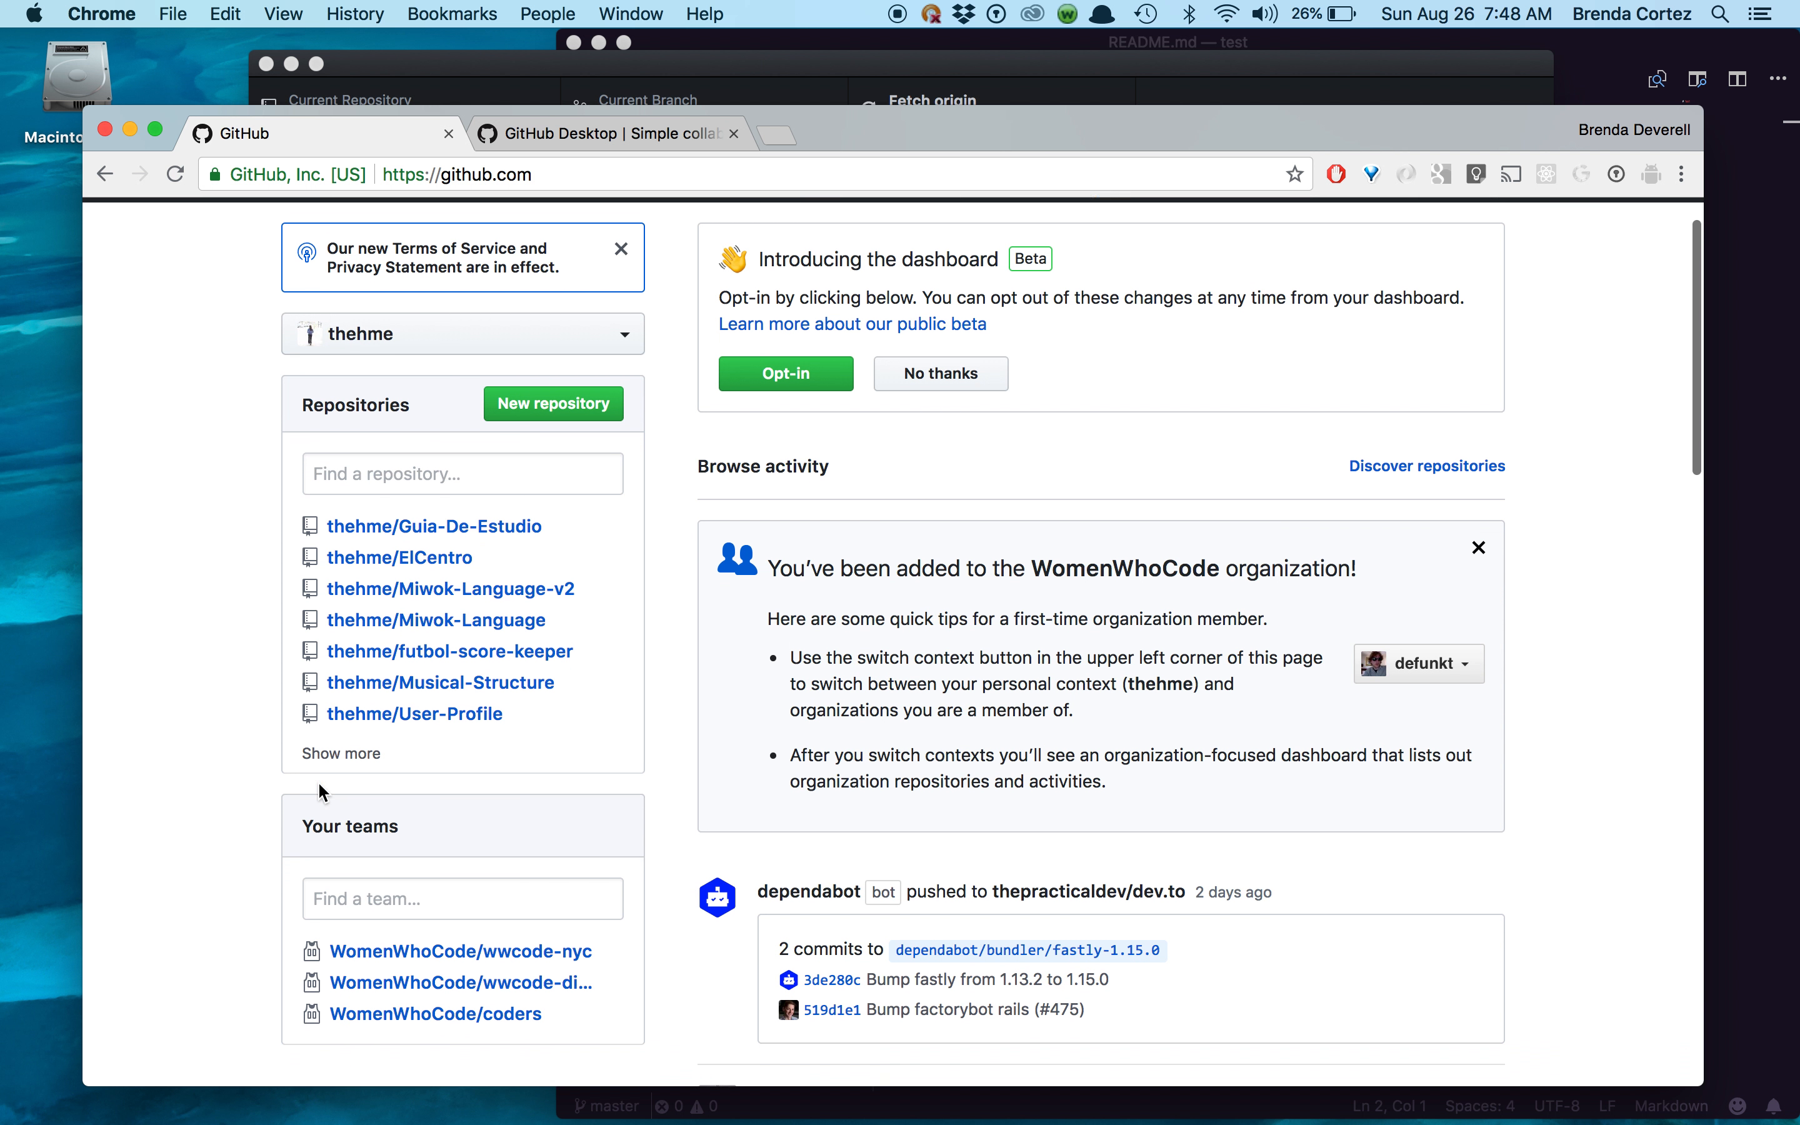
pyautogui.scroll(5, 320, 783)
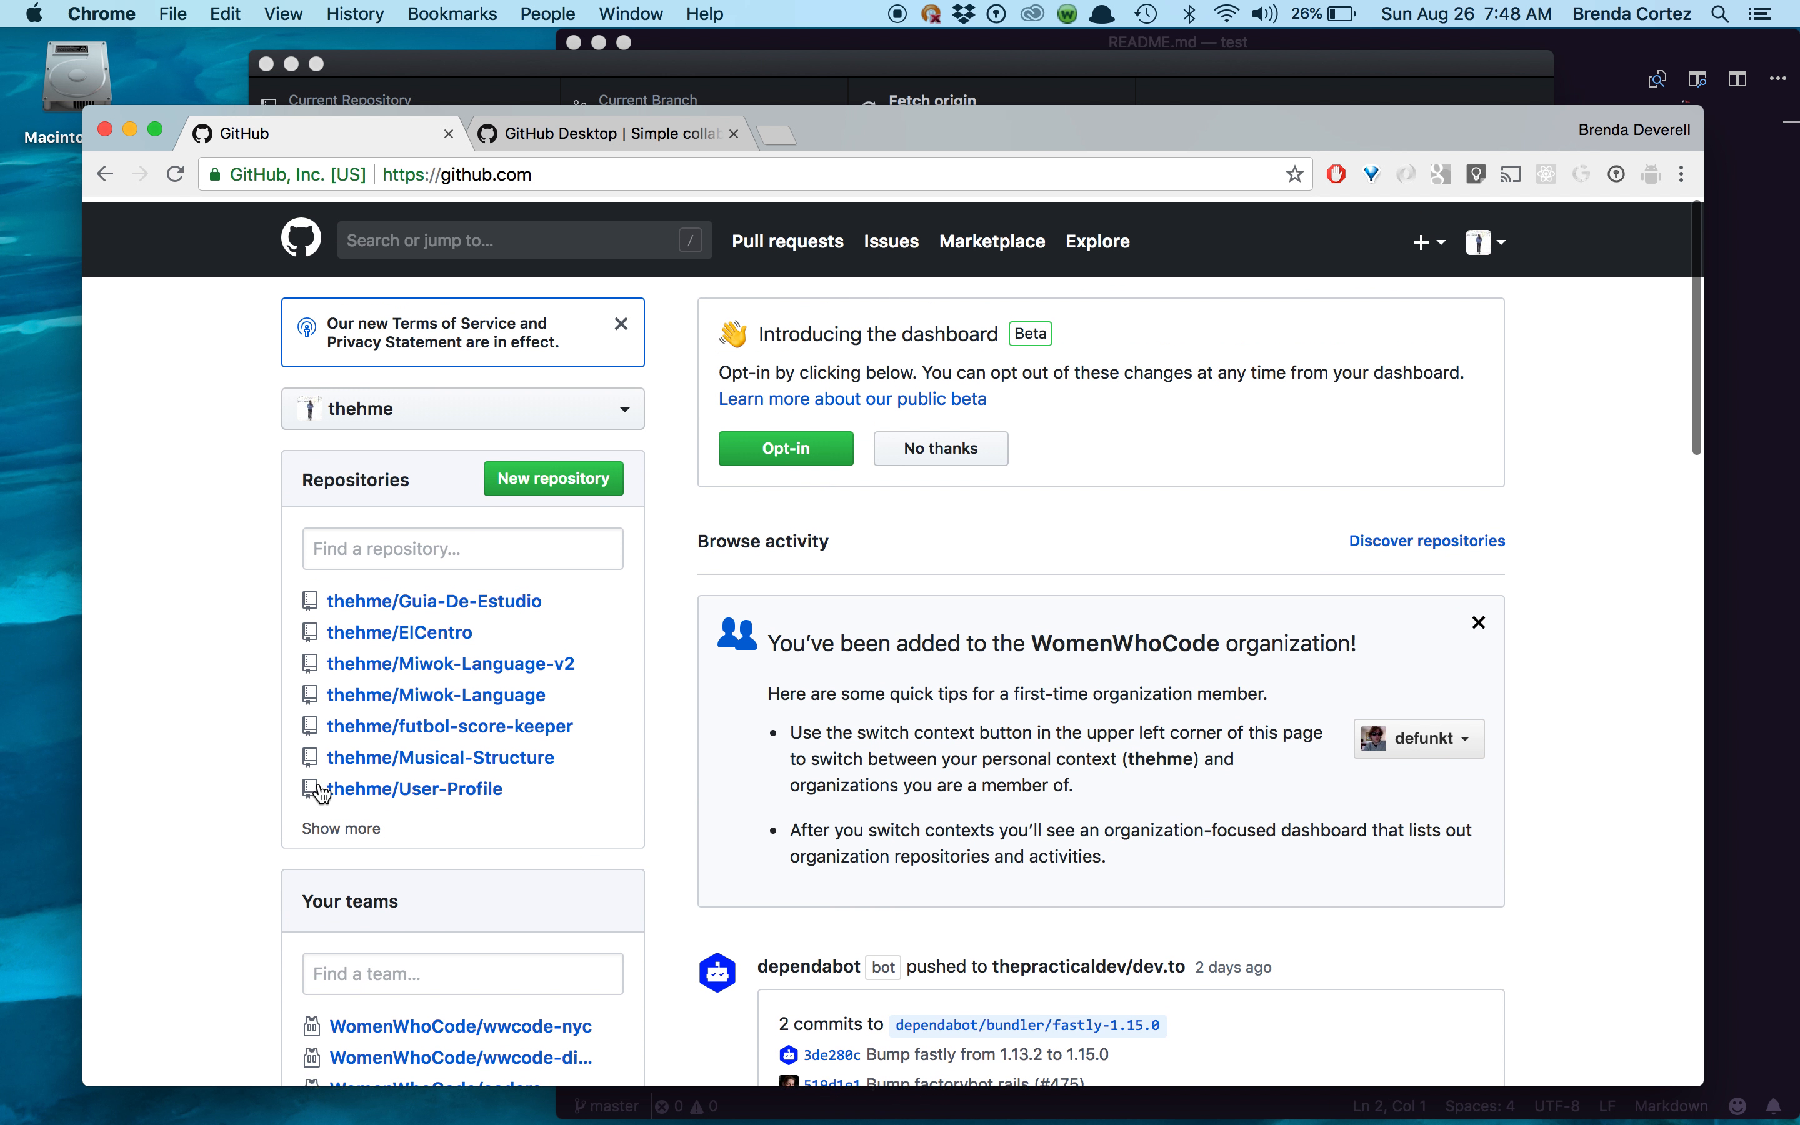
pyautogui.click(383, 529)
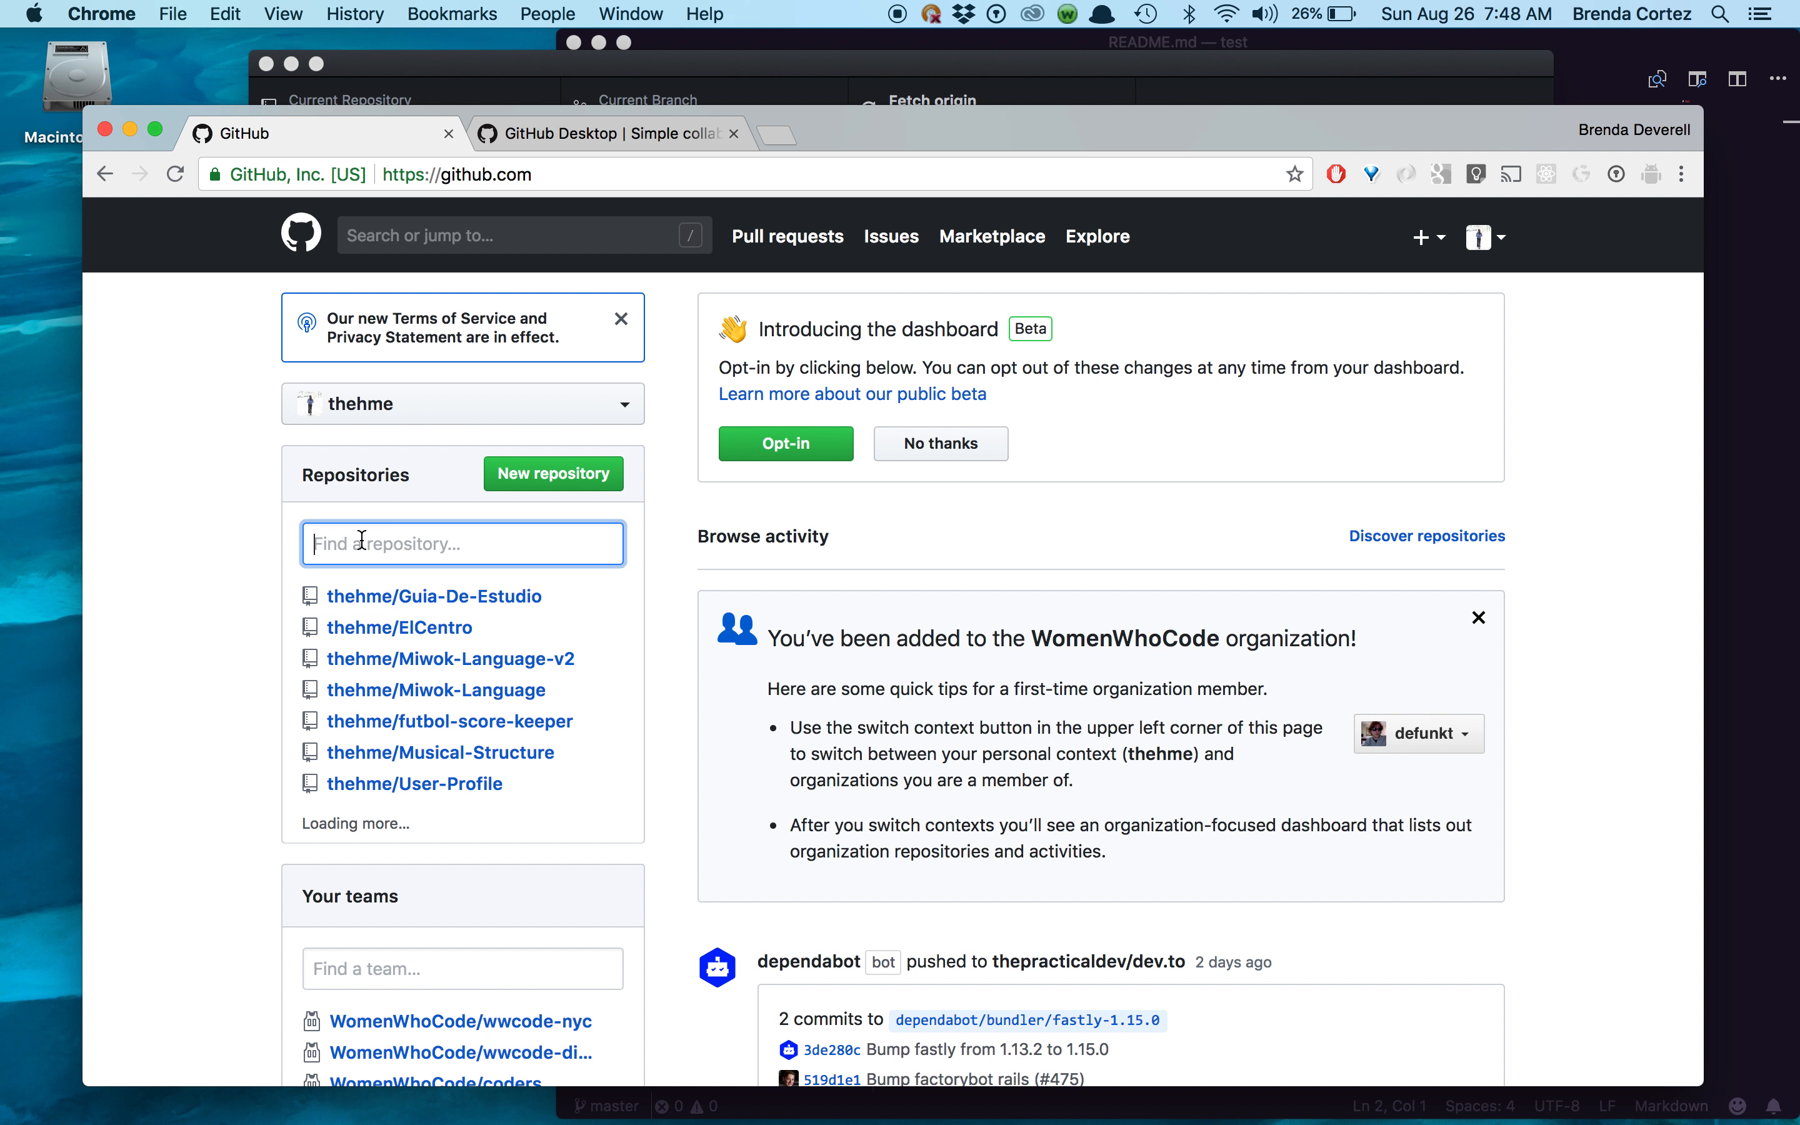
pyautogui.write('tes')
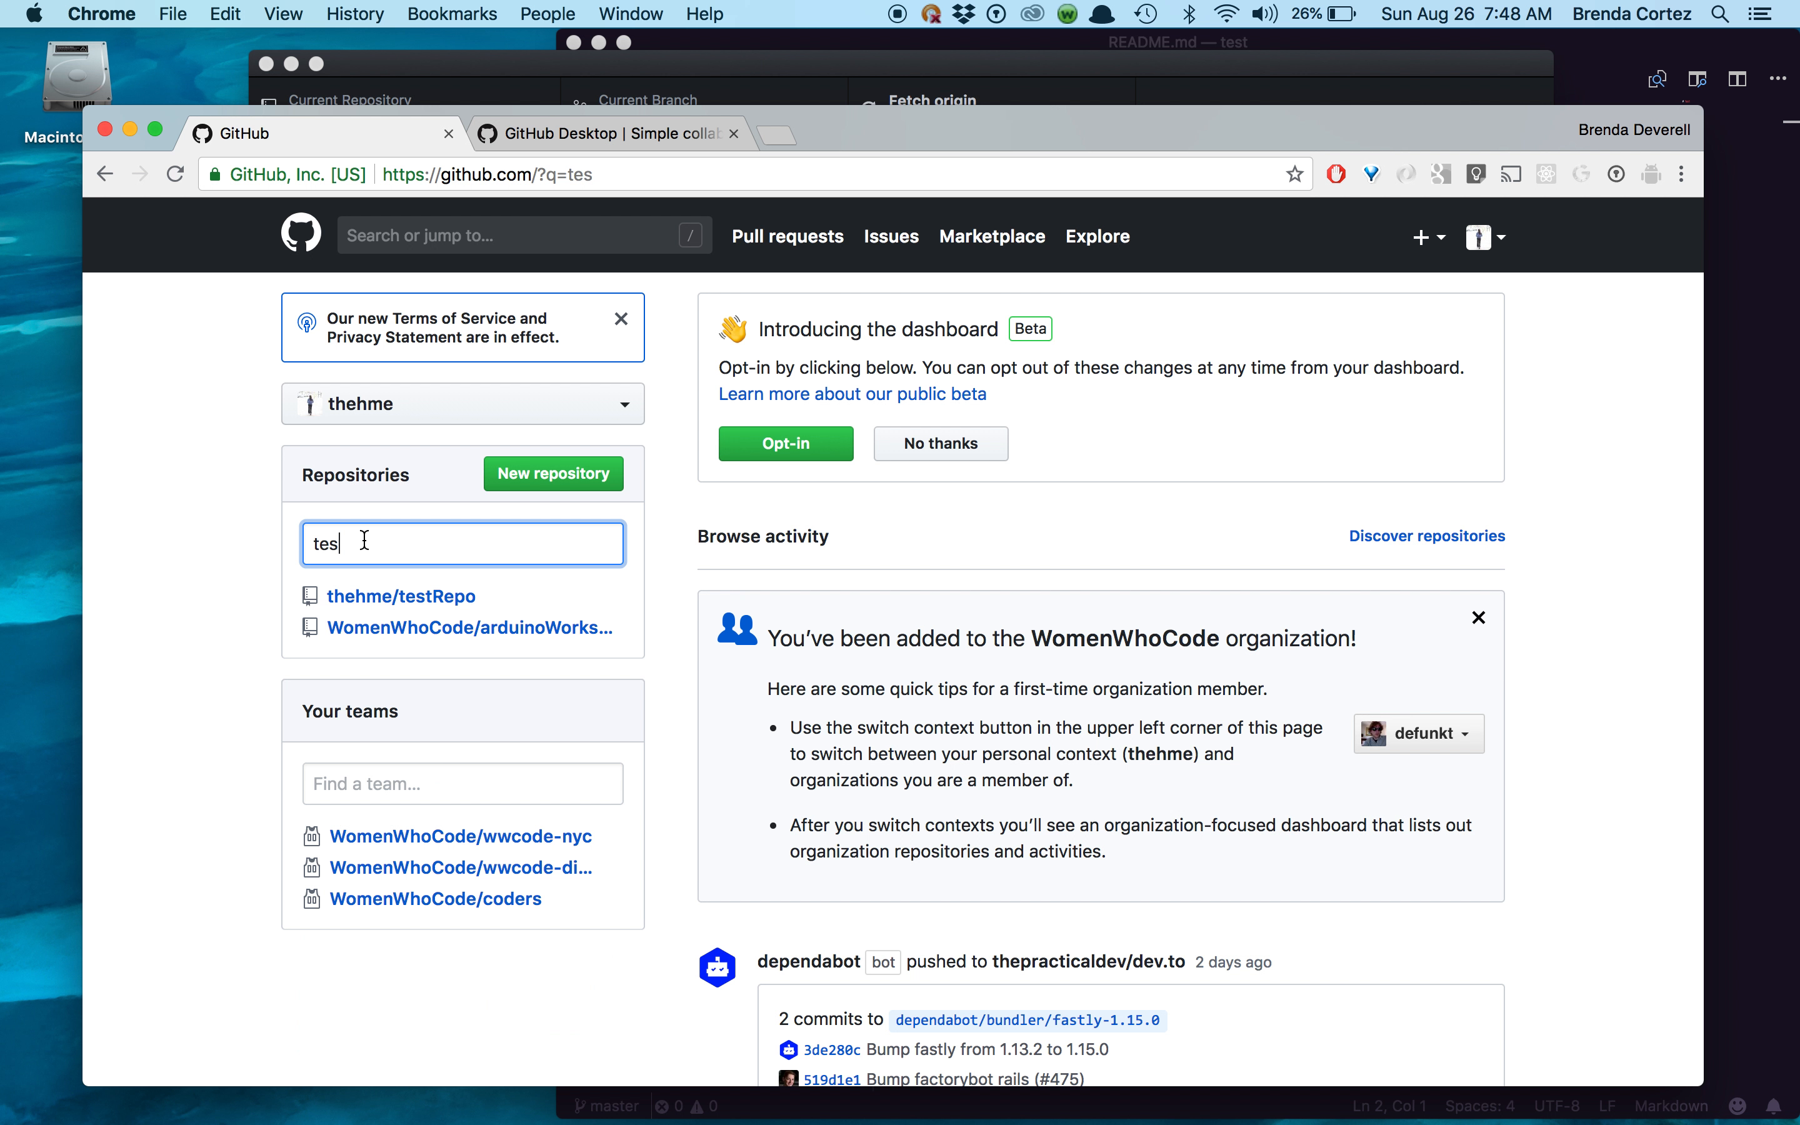
pyautogui.click(439, 601)
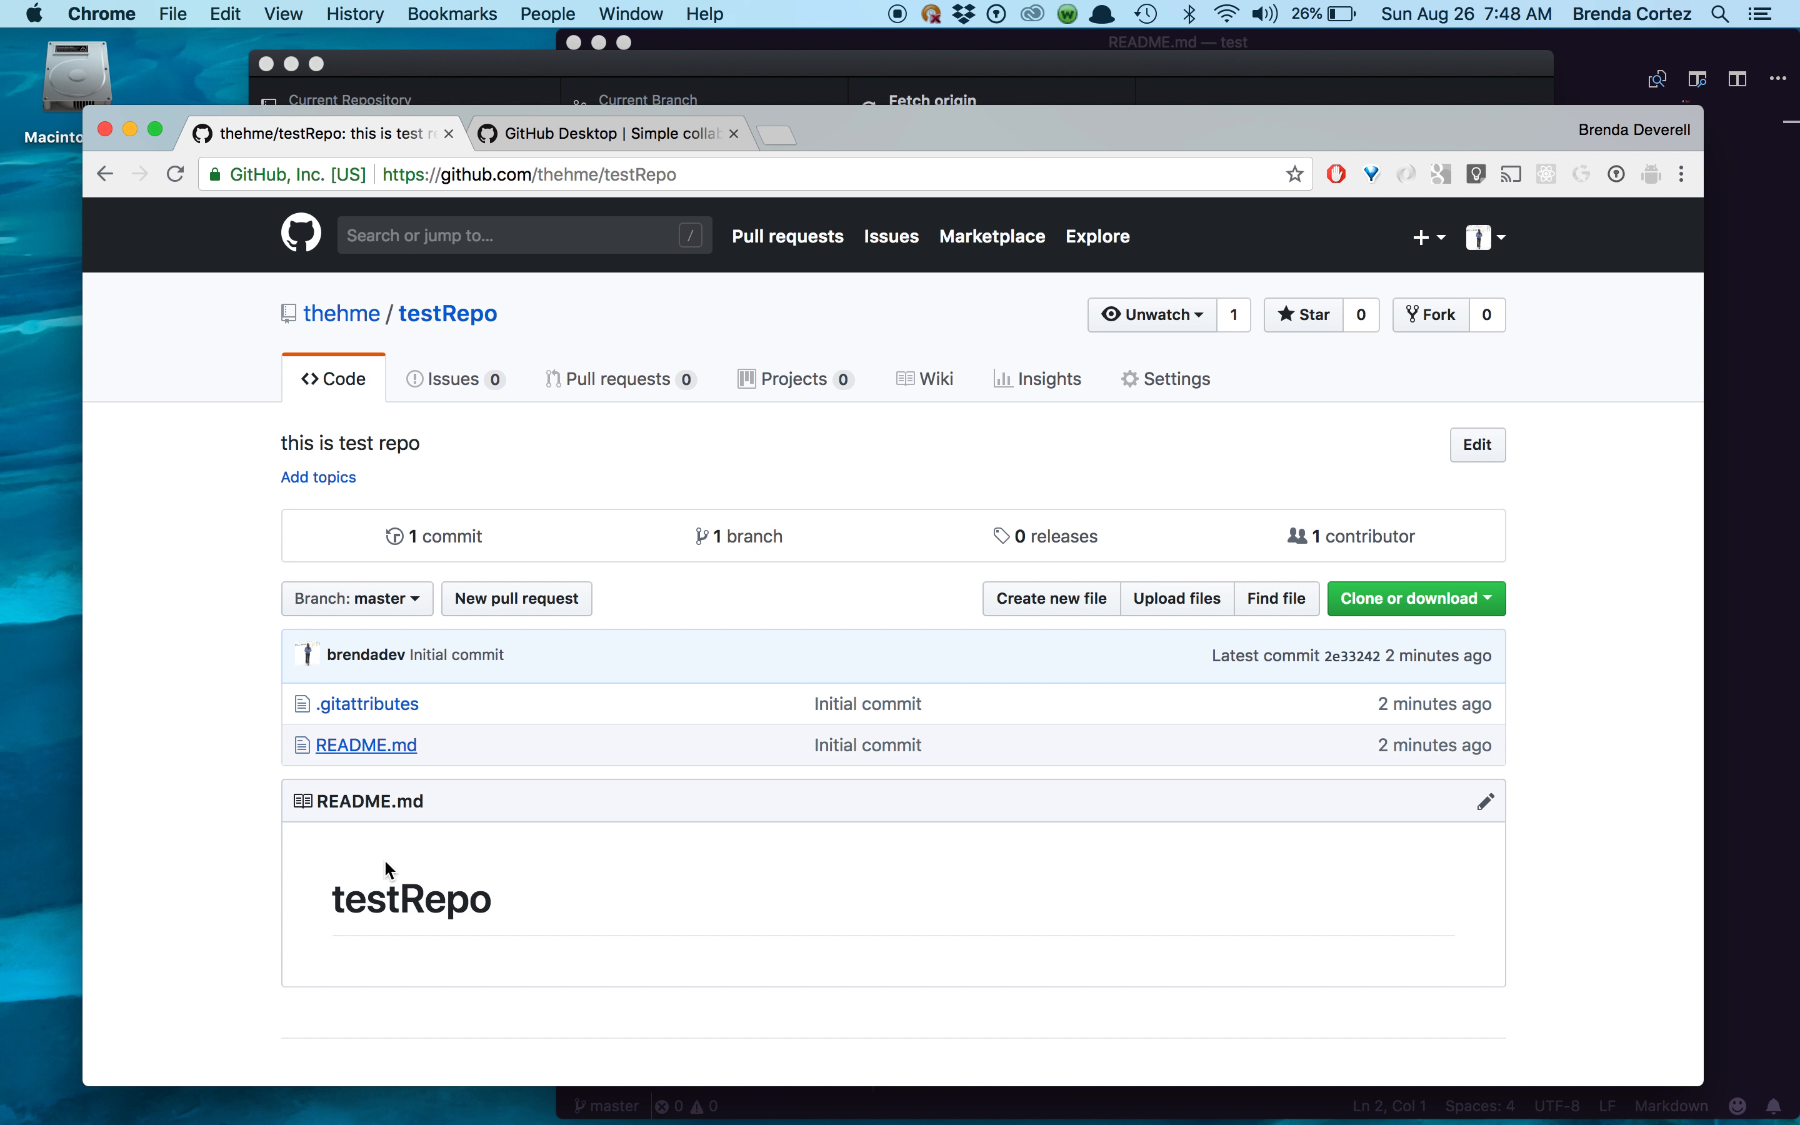
# - Review testRepo's README heading, description and README.md file online
pyautogui.scroll(-3, 398, 926)
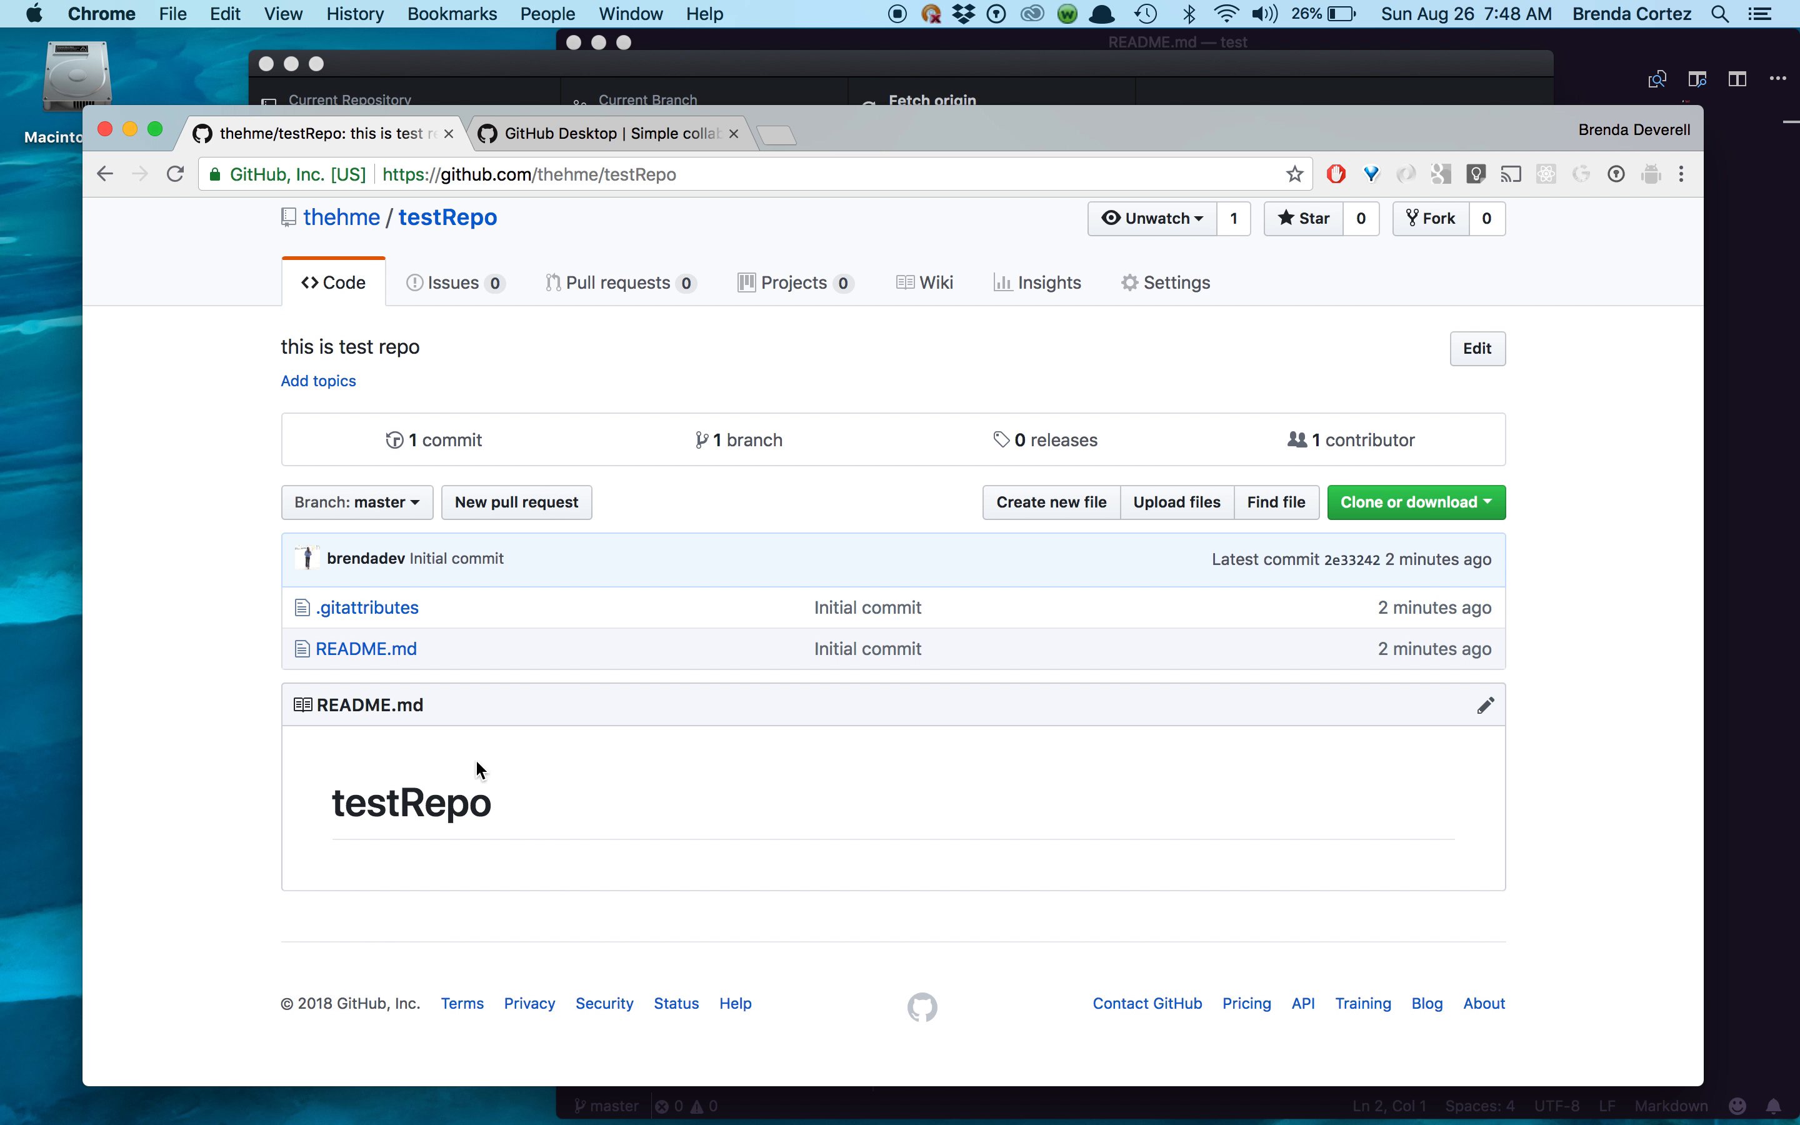
pyautogui.moveTo(501, 810); pyautogui.dragTo(333, 808)
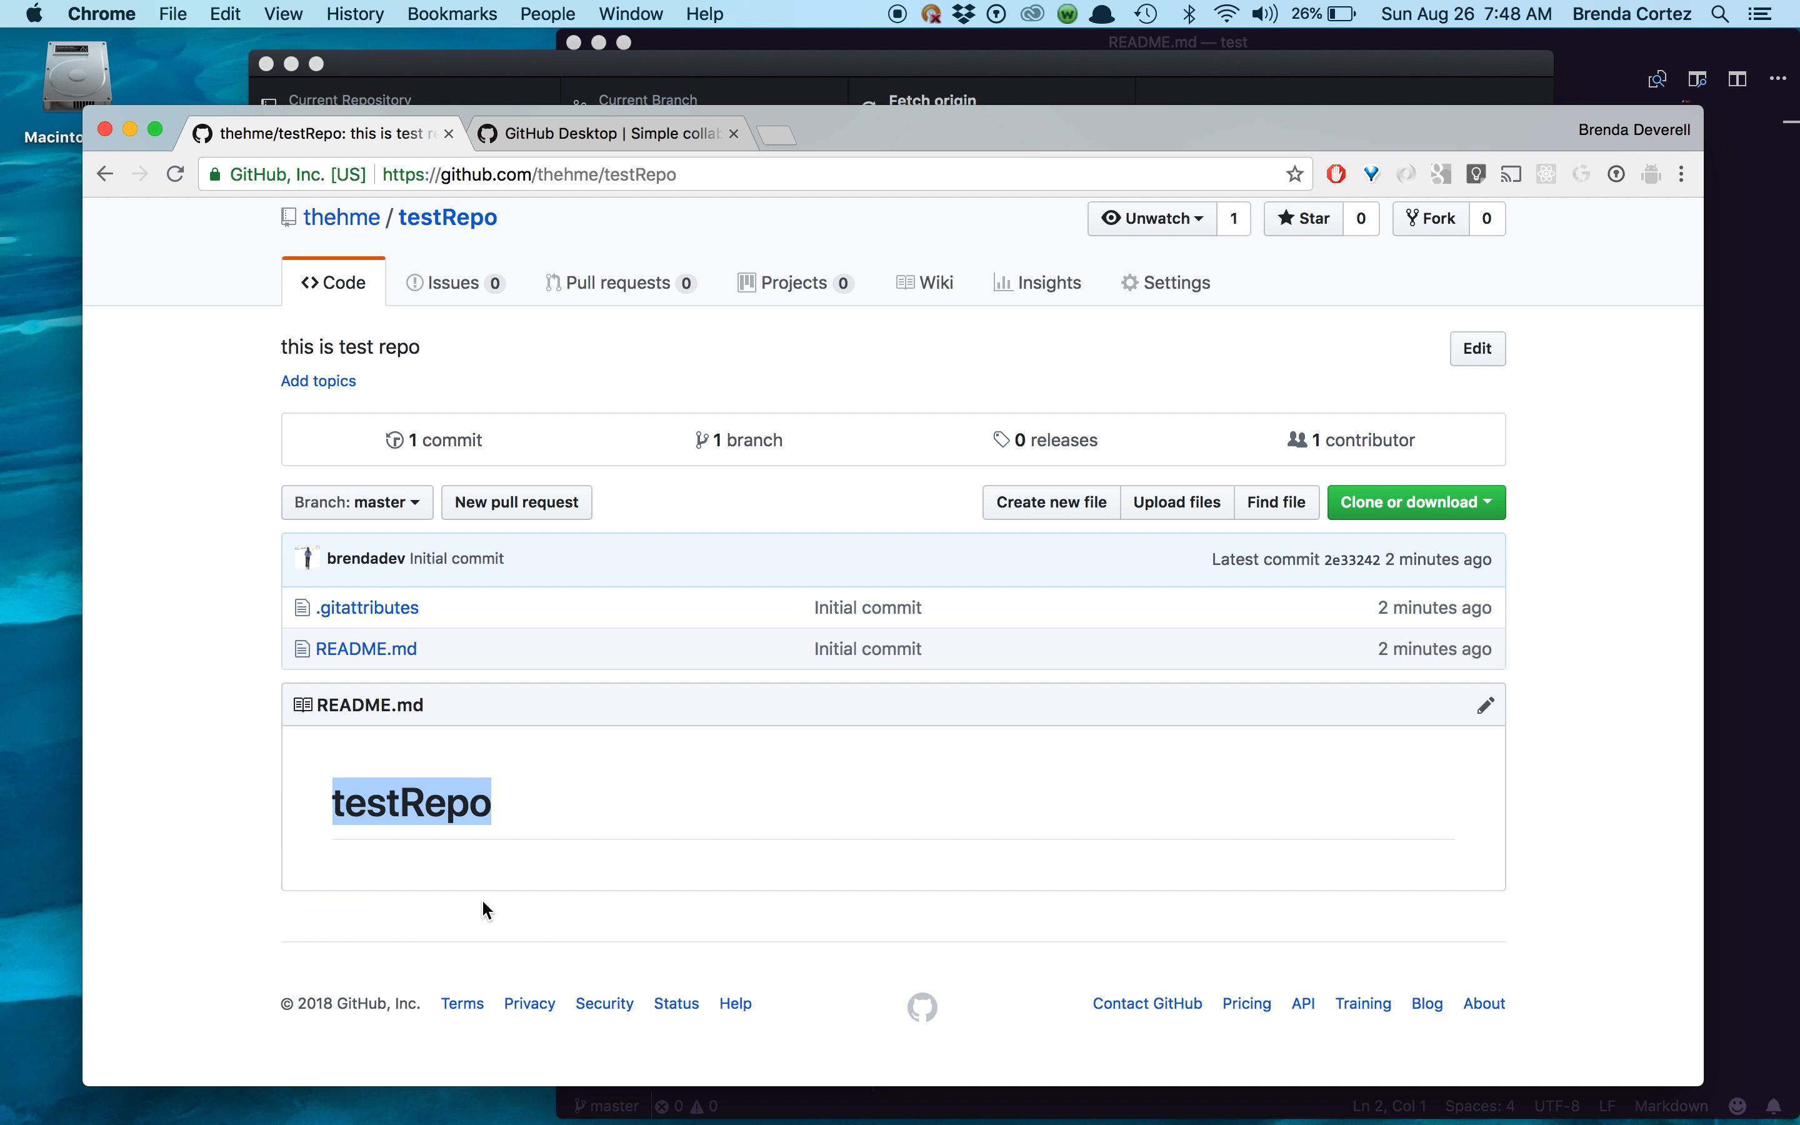
pyautogui.scroll(1, 490, 907)
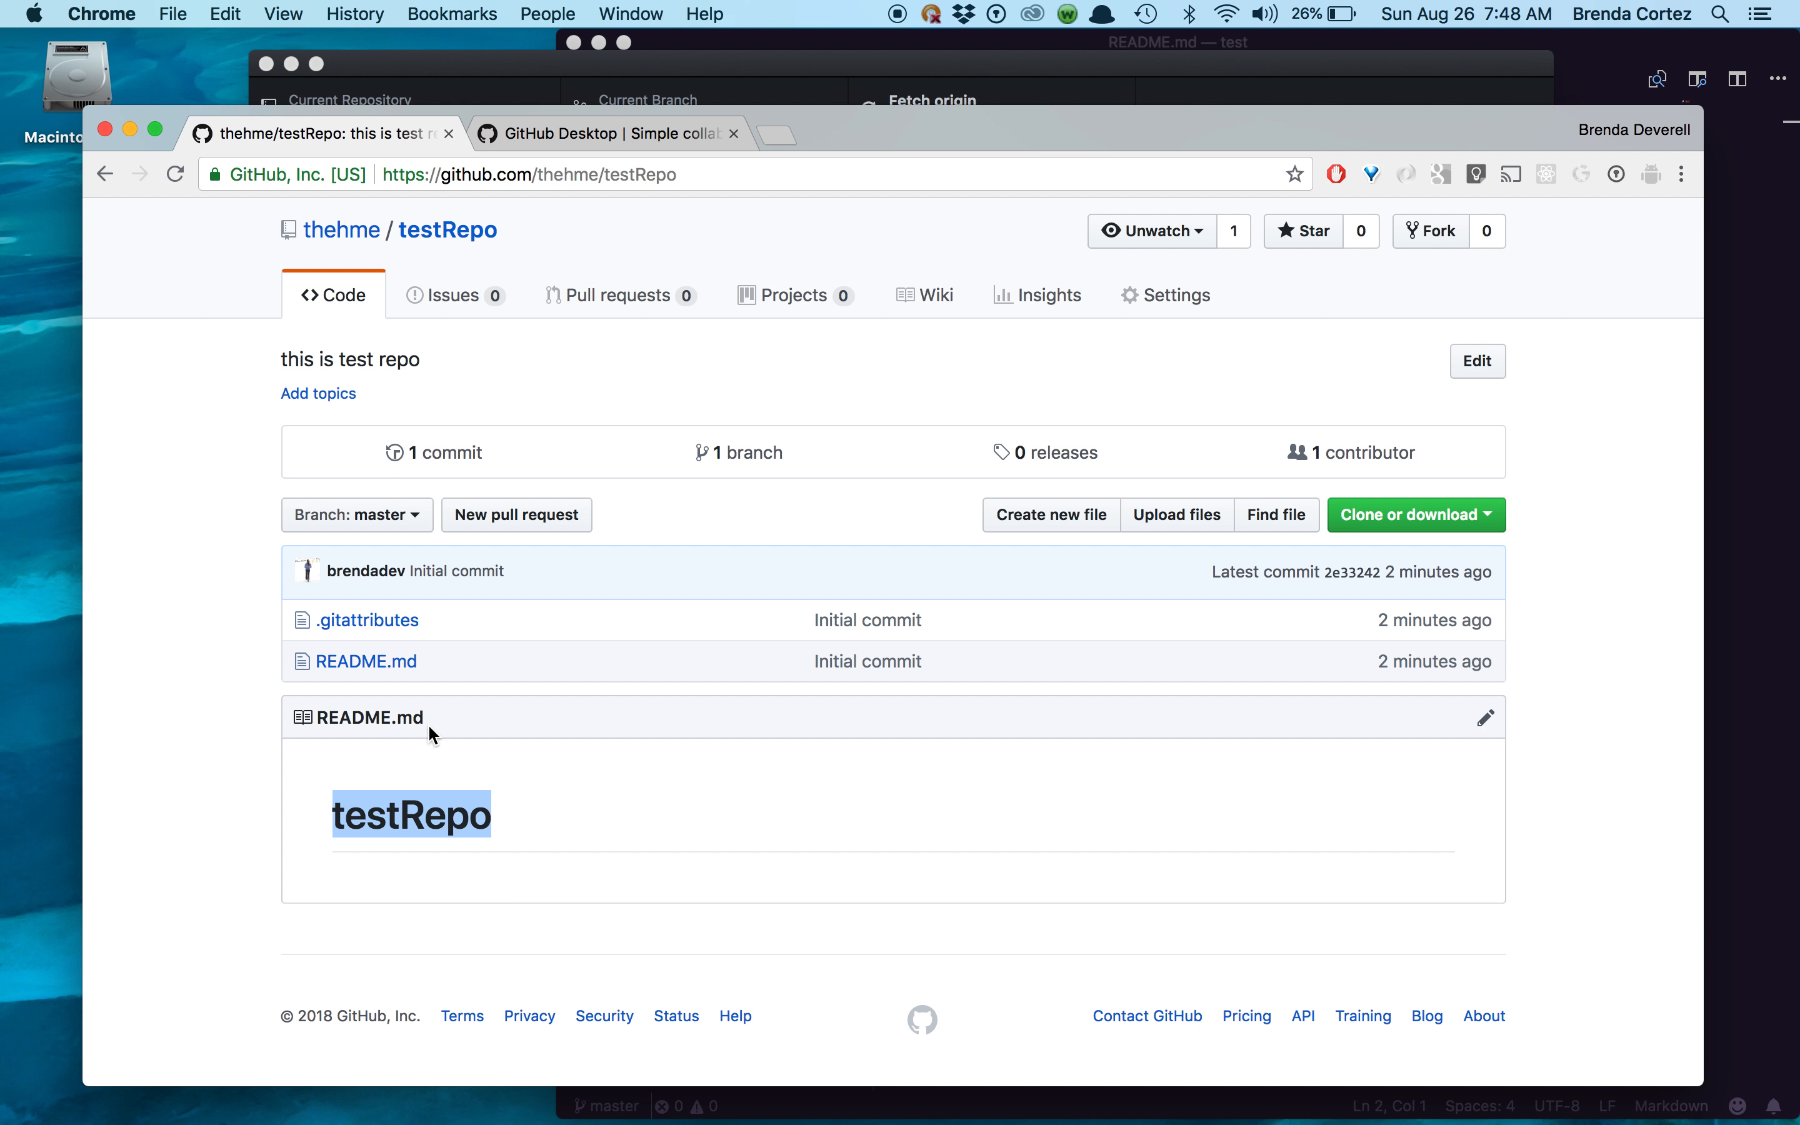
pyautogui.moveTo(427, 357); pyautogui.dragTo(282, 356)
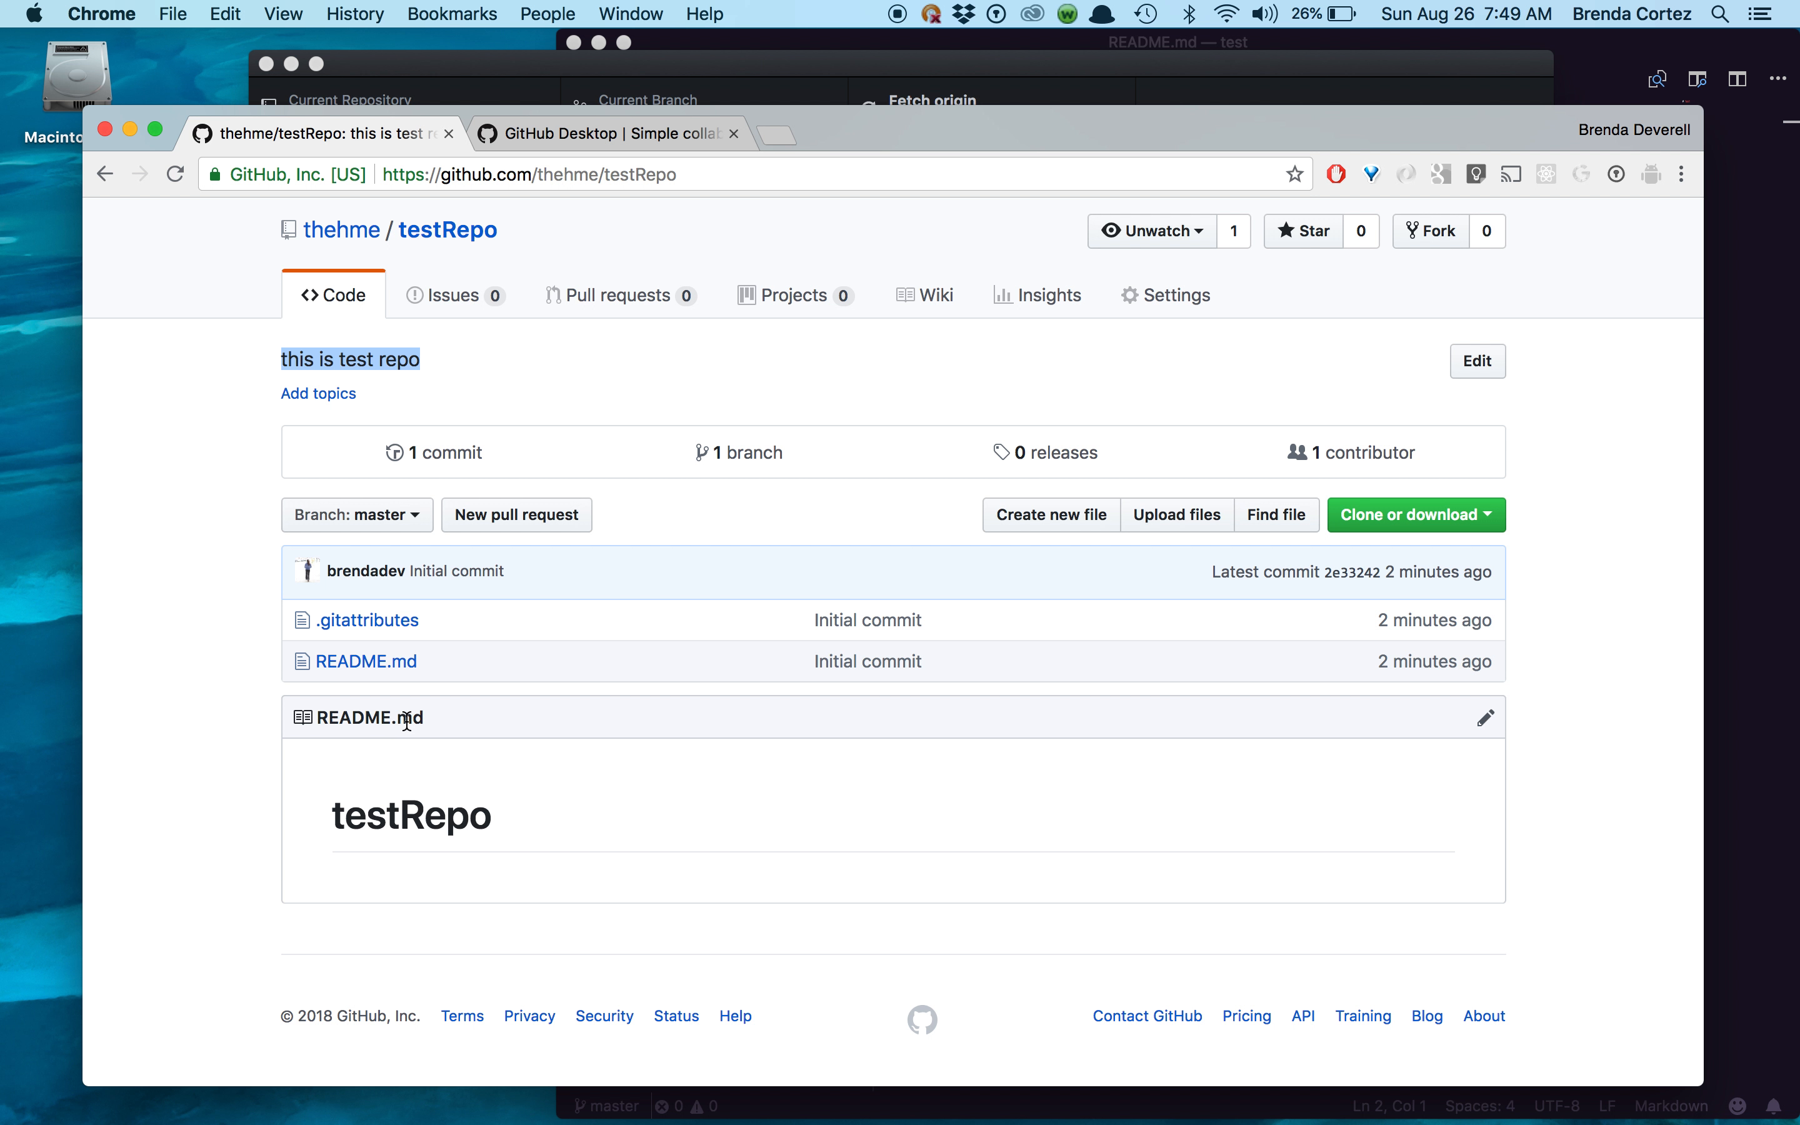
pyautogui.moveTo(437, 715); pyautogui.dragTo(389, 722)
pyautogui.click(428, 722)
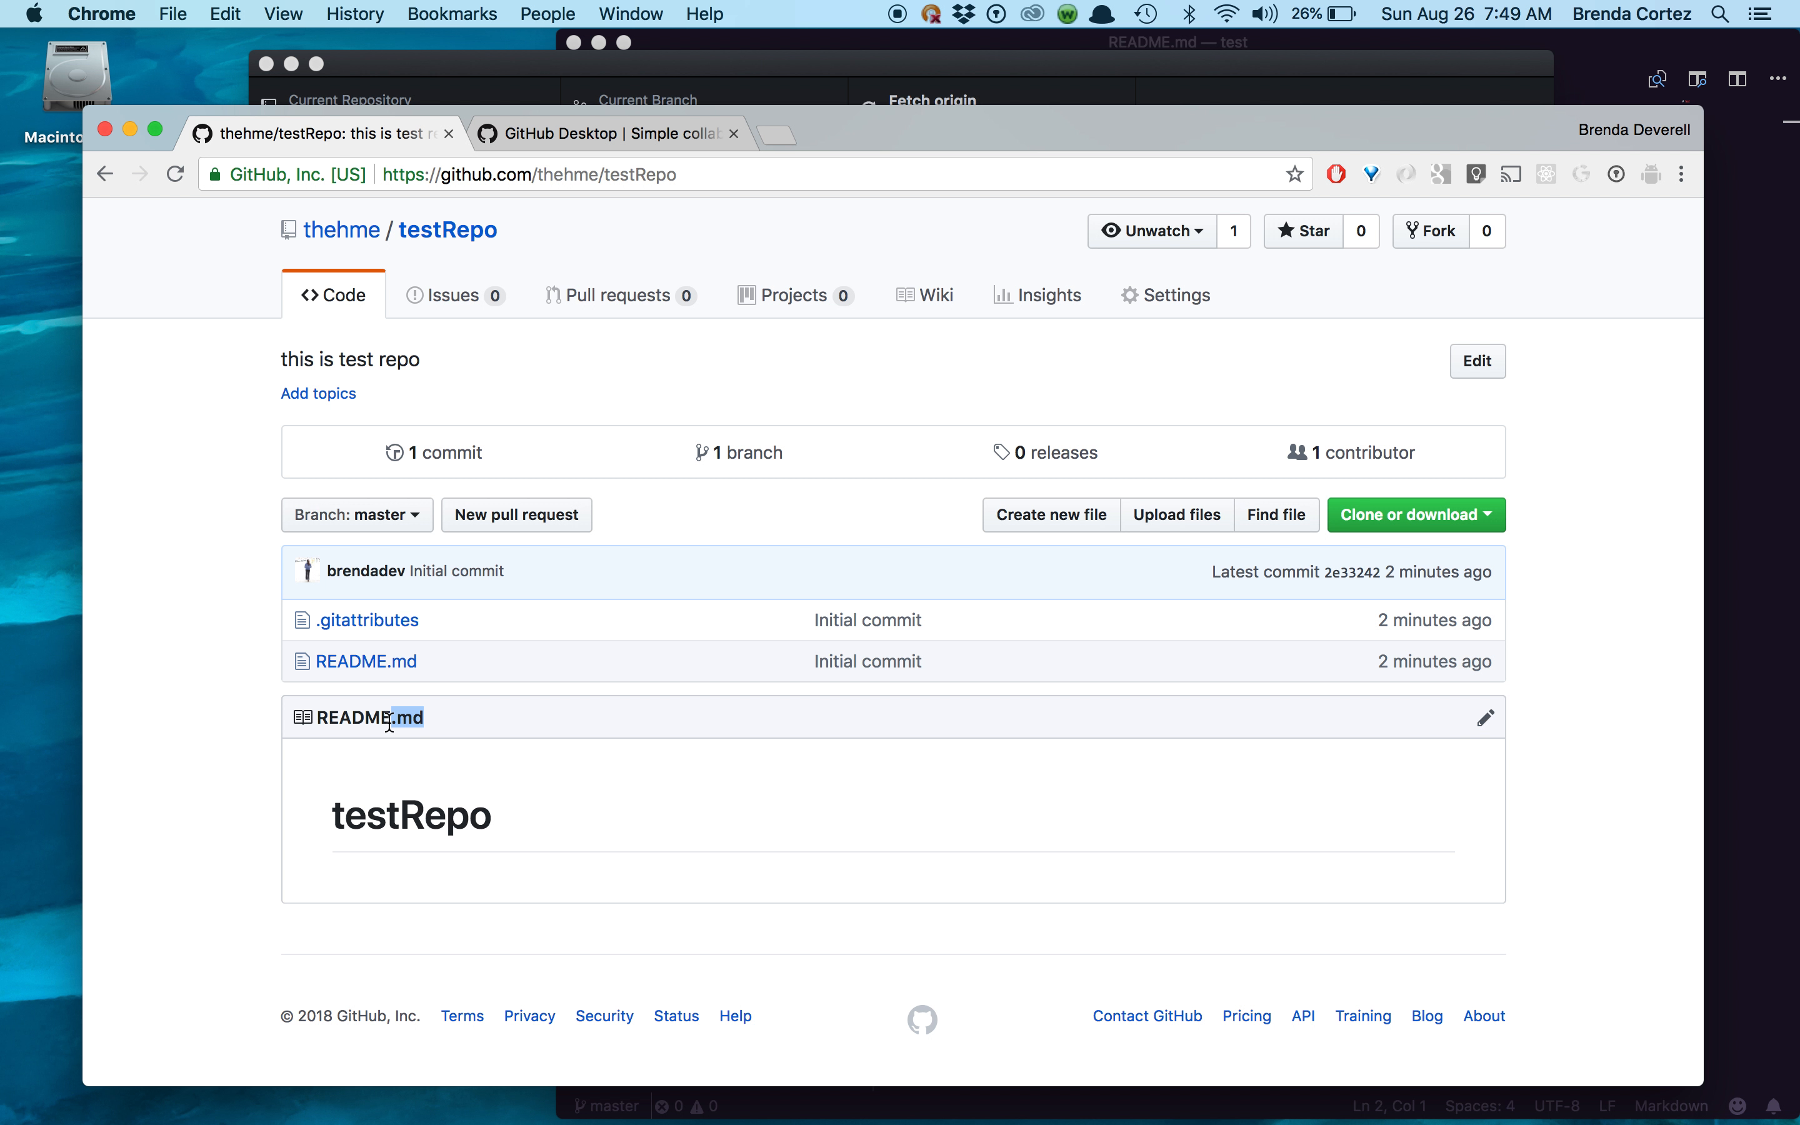
# - Search Google for 'github mar' in a new tab and open the Mastering Markdown guide
pyautogui.click(778, 134)
pyautogui.write('git')
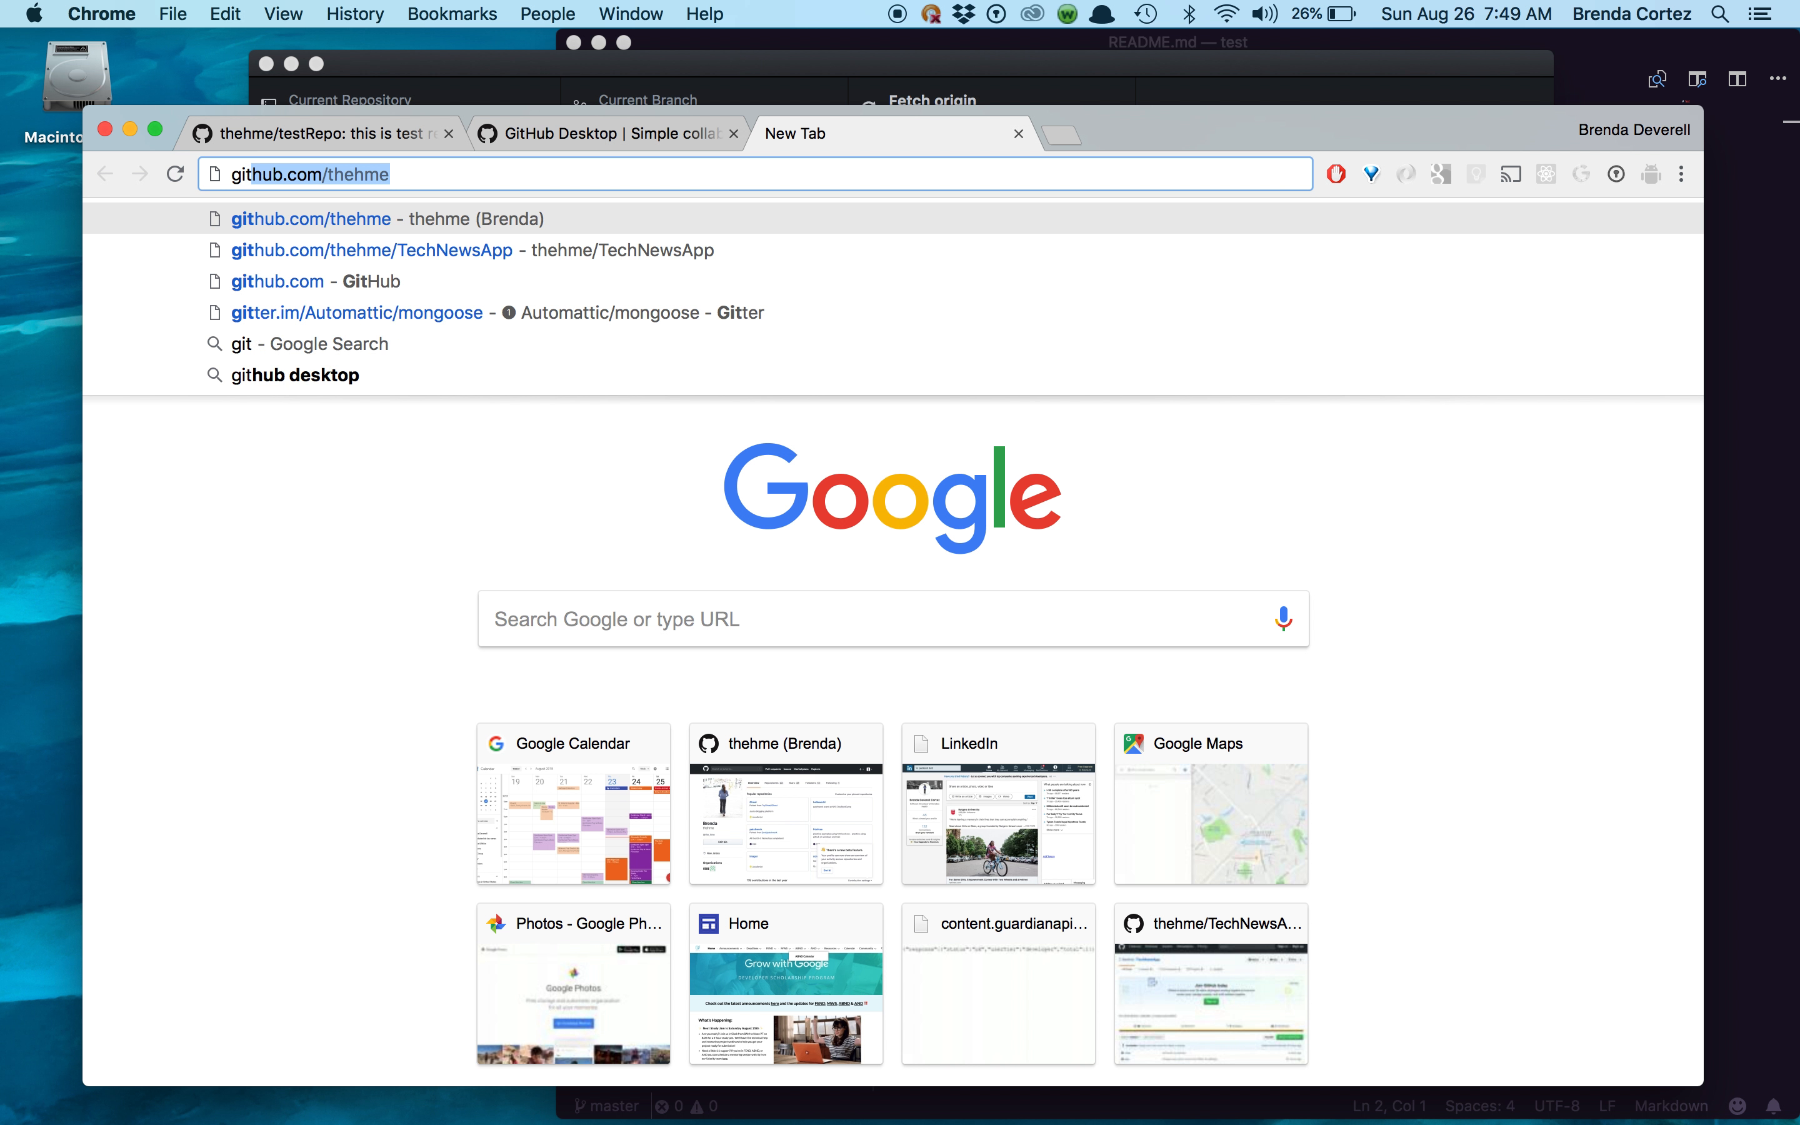
pyautogui.write('hub ')
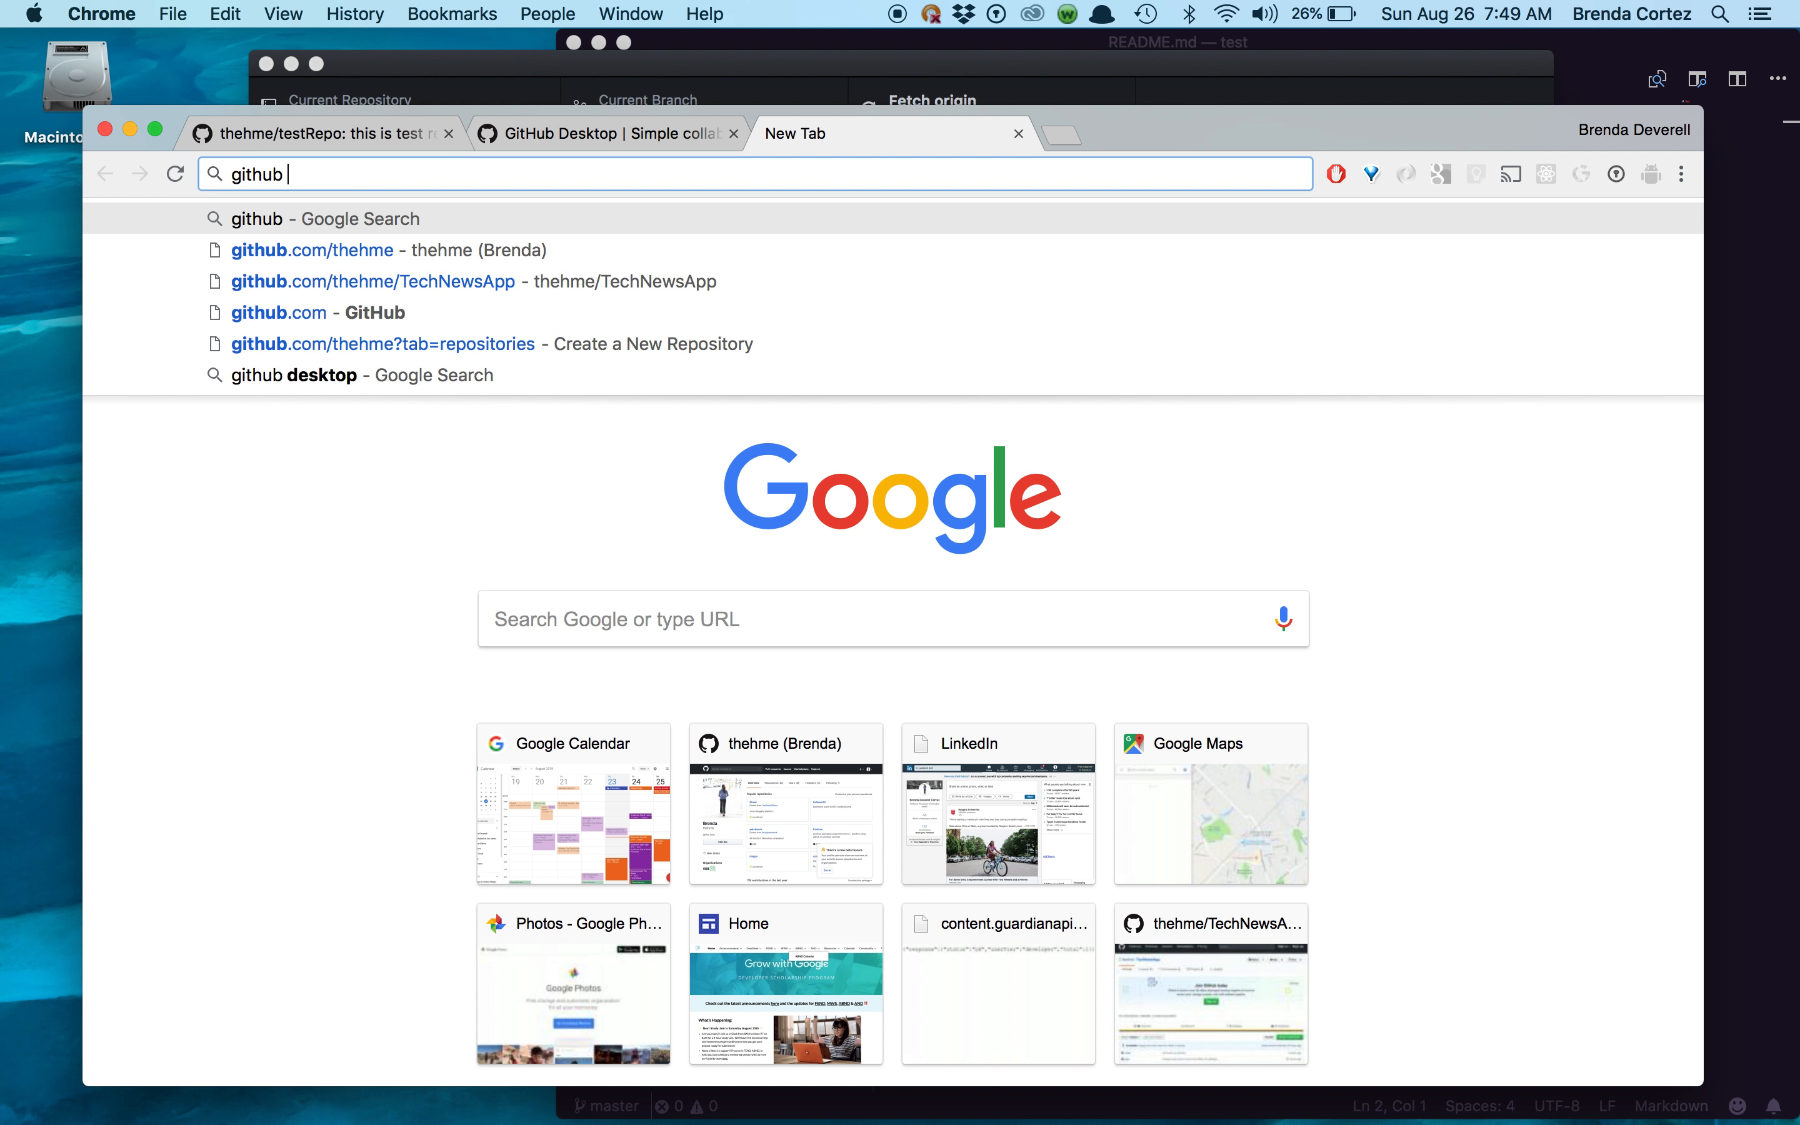
pyautogui.write('mar')
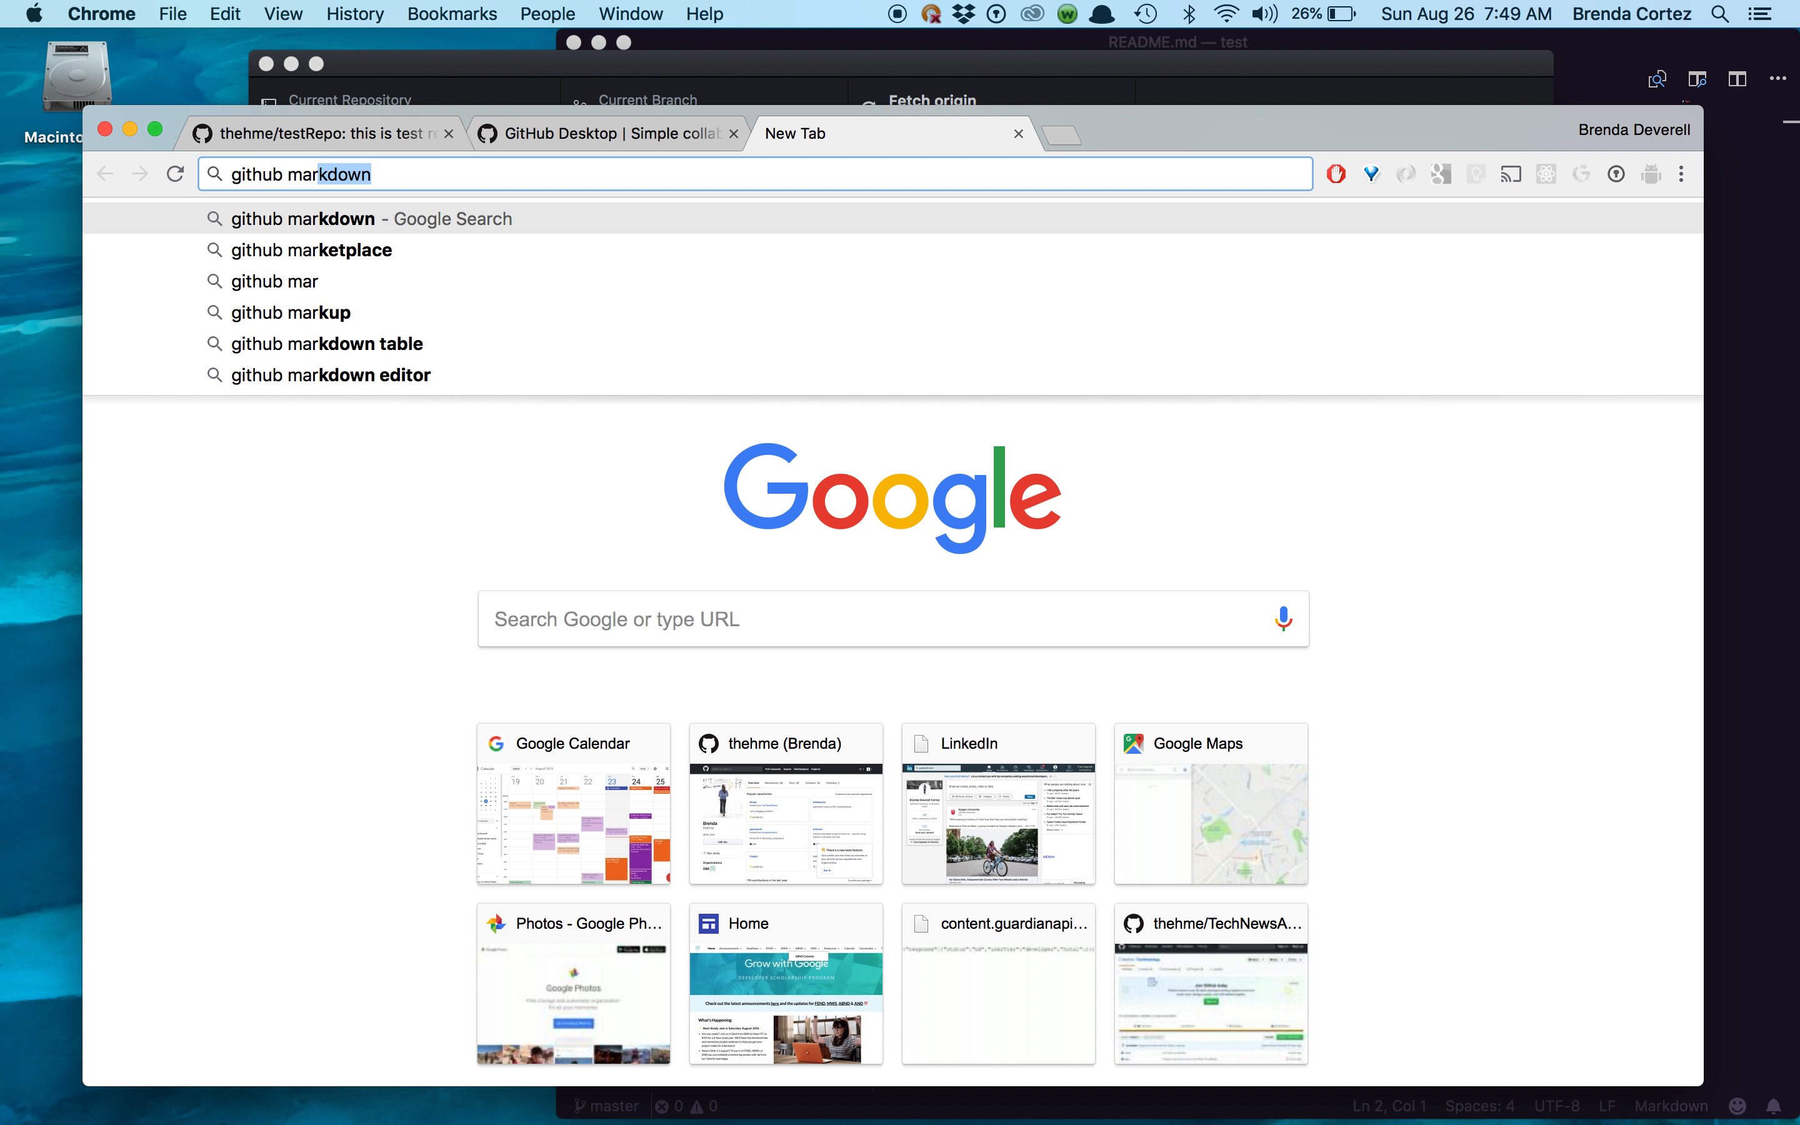
pyautogui.press('Return')
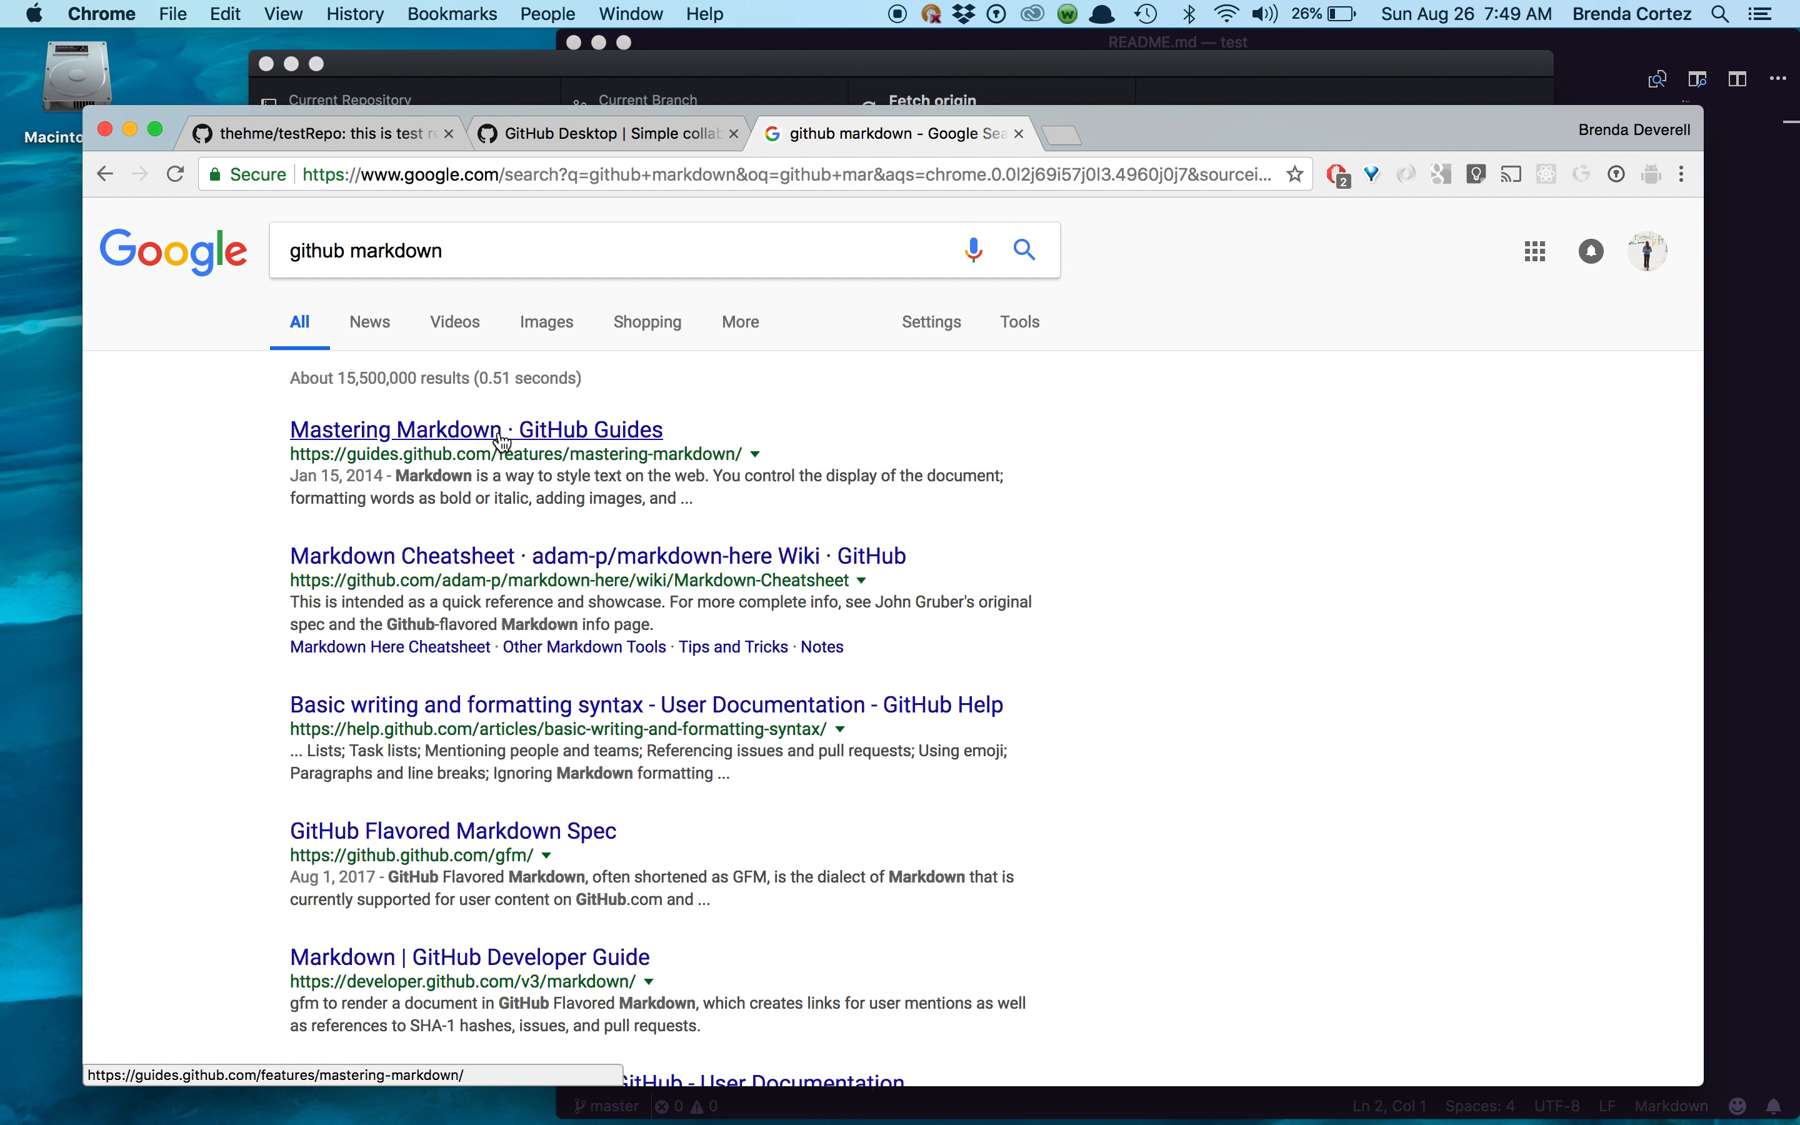
pyautogui.click(502, 431)
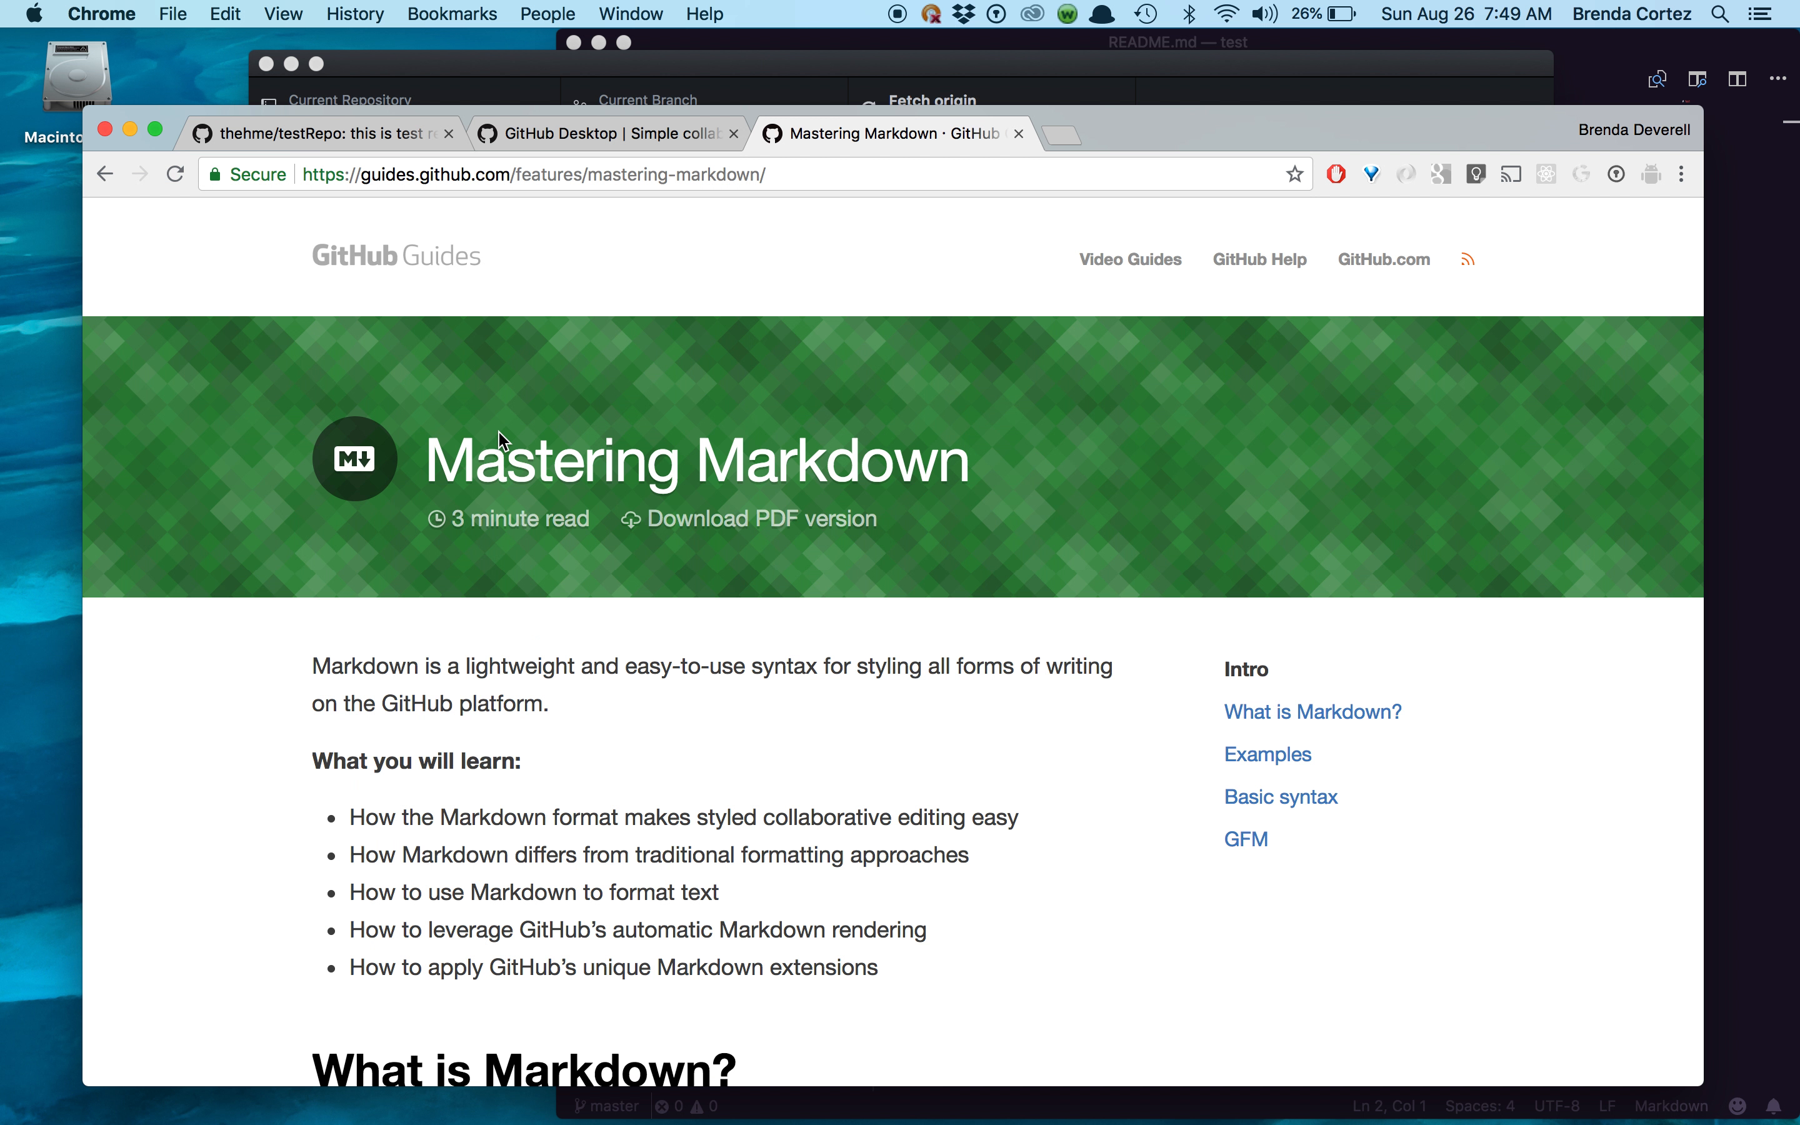
# - Read the guide's note on .md files and its # header syntax examples
pyautogui.scroll(-10, 500, 434)
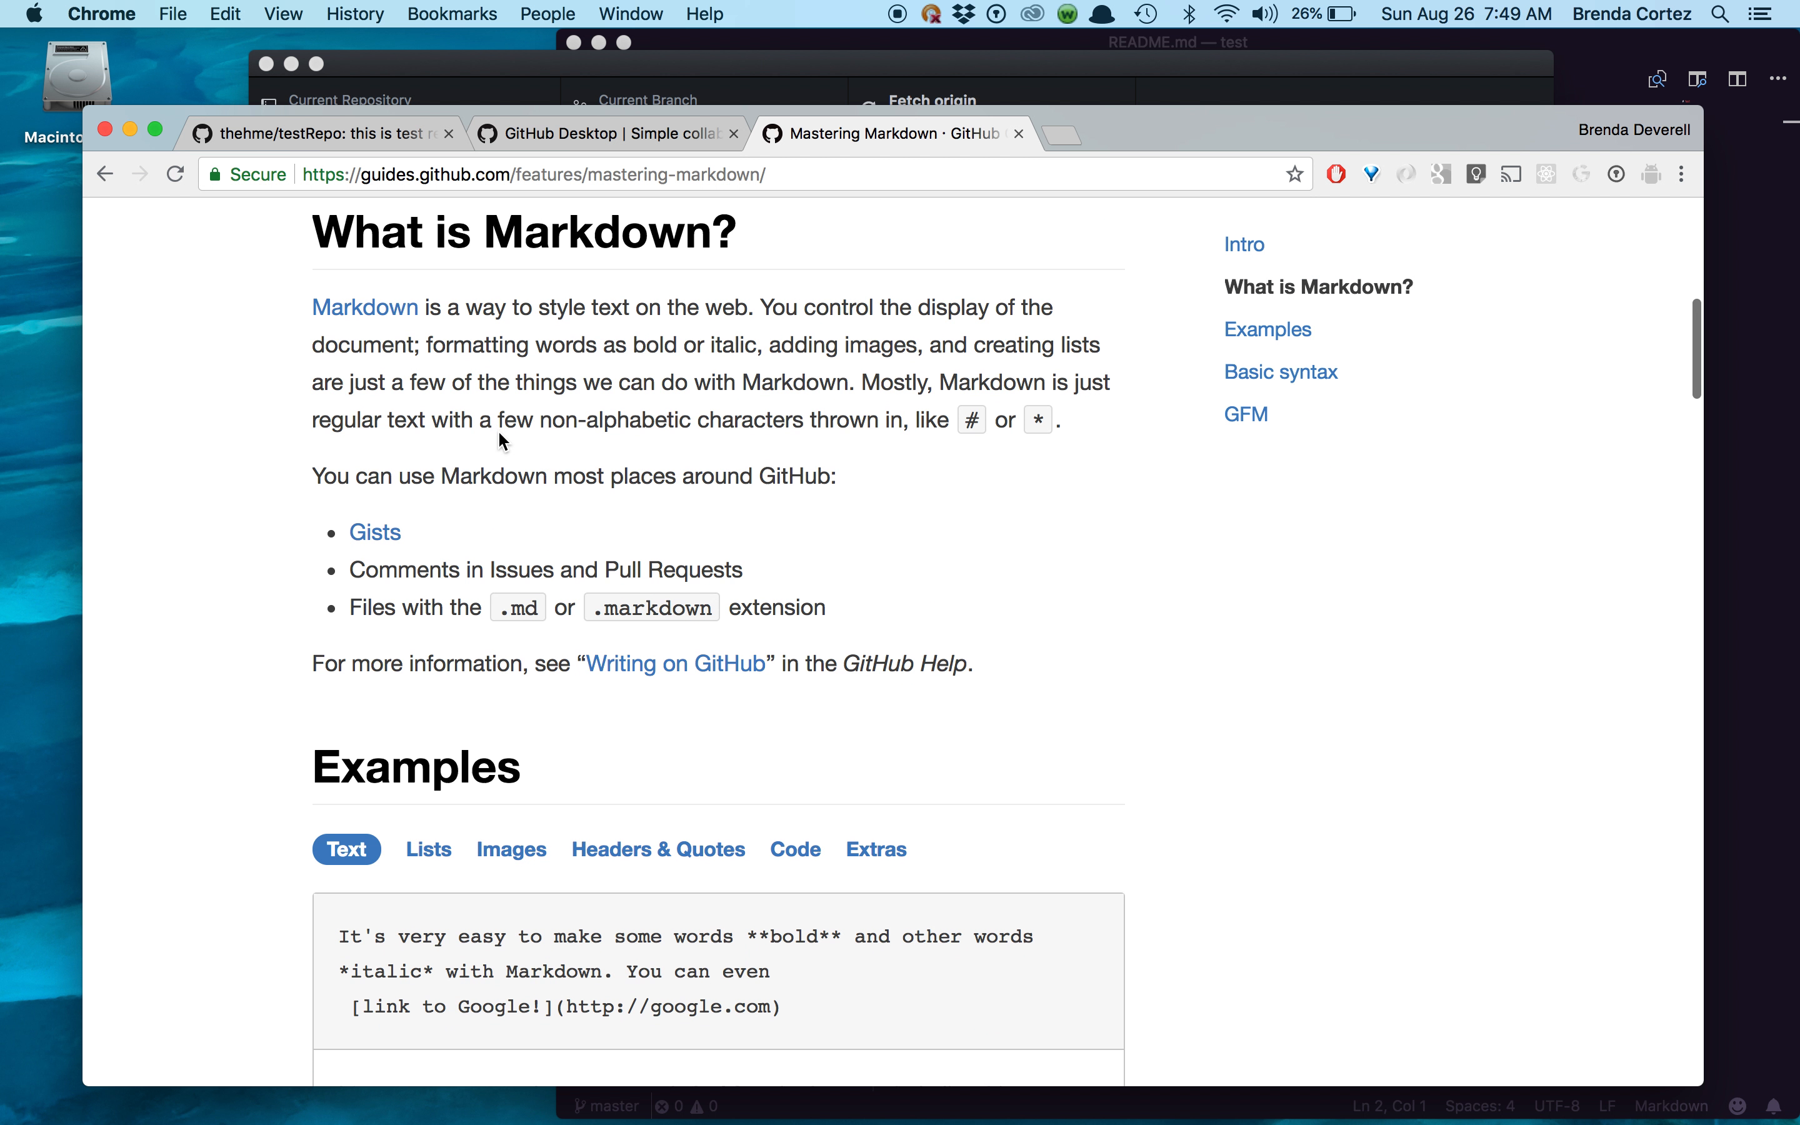
pyautogui.moveTo(362, 530); pyautogui.dragTo(563, 530)
pyautogui.scroll(-5, 583, 684)
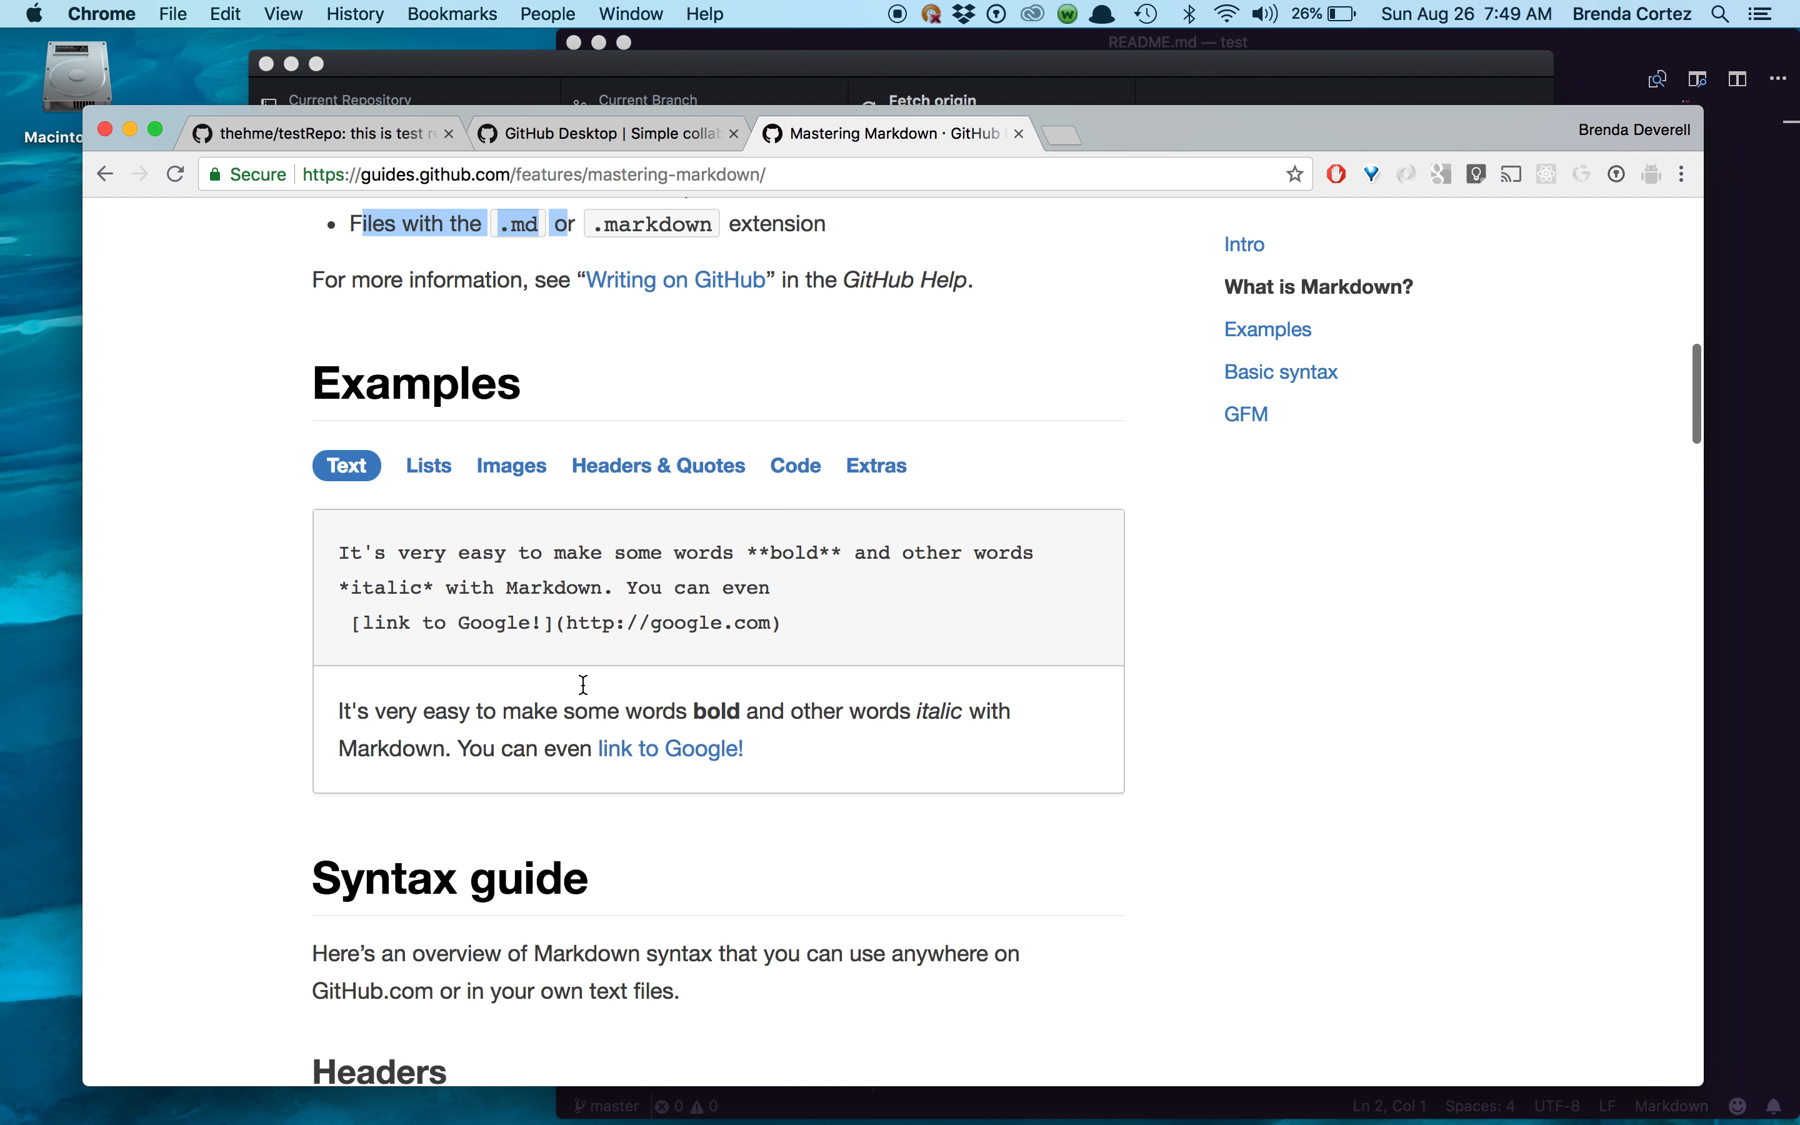
pyautogui.scroll(-5, 583, 685)
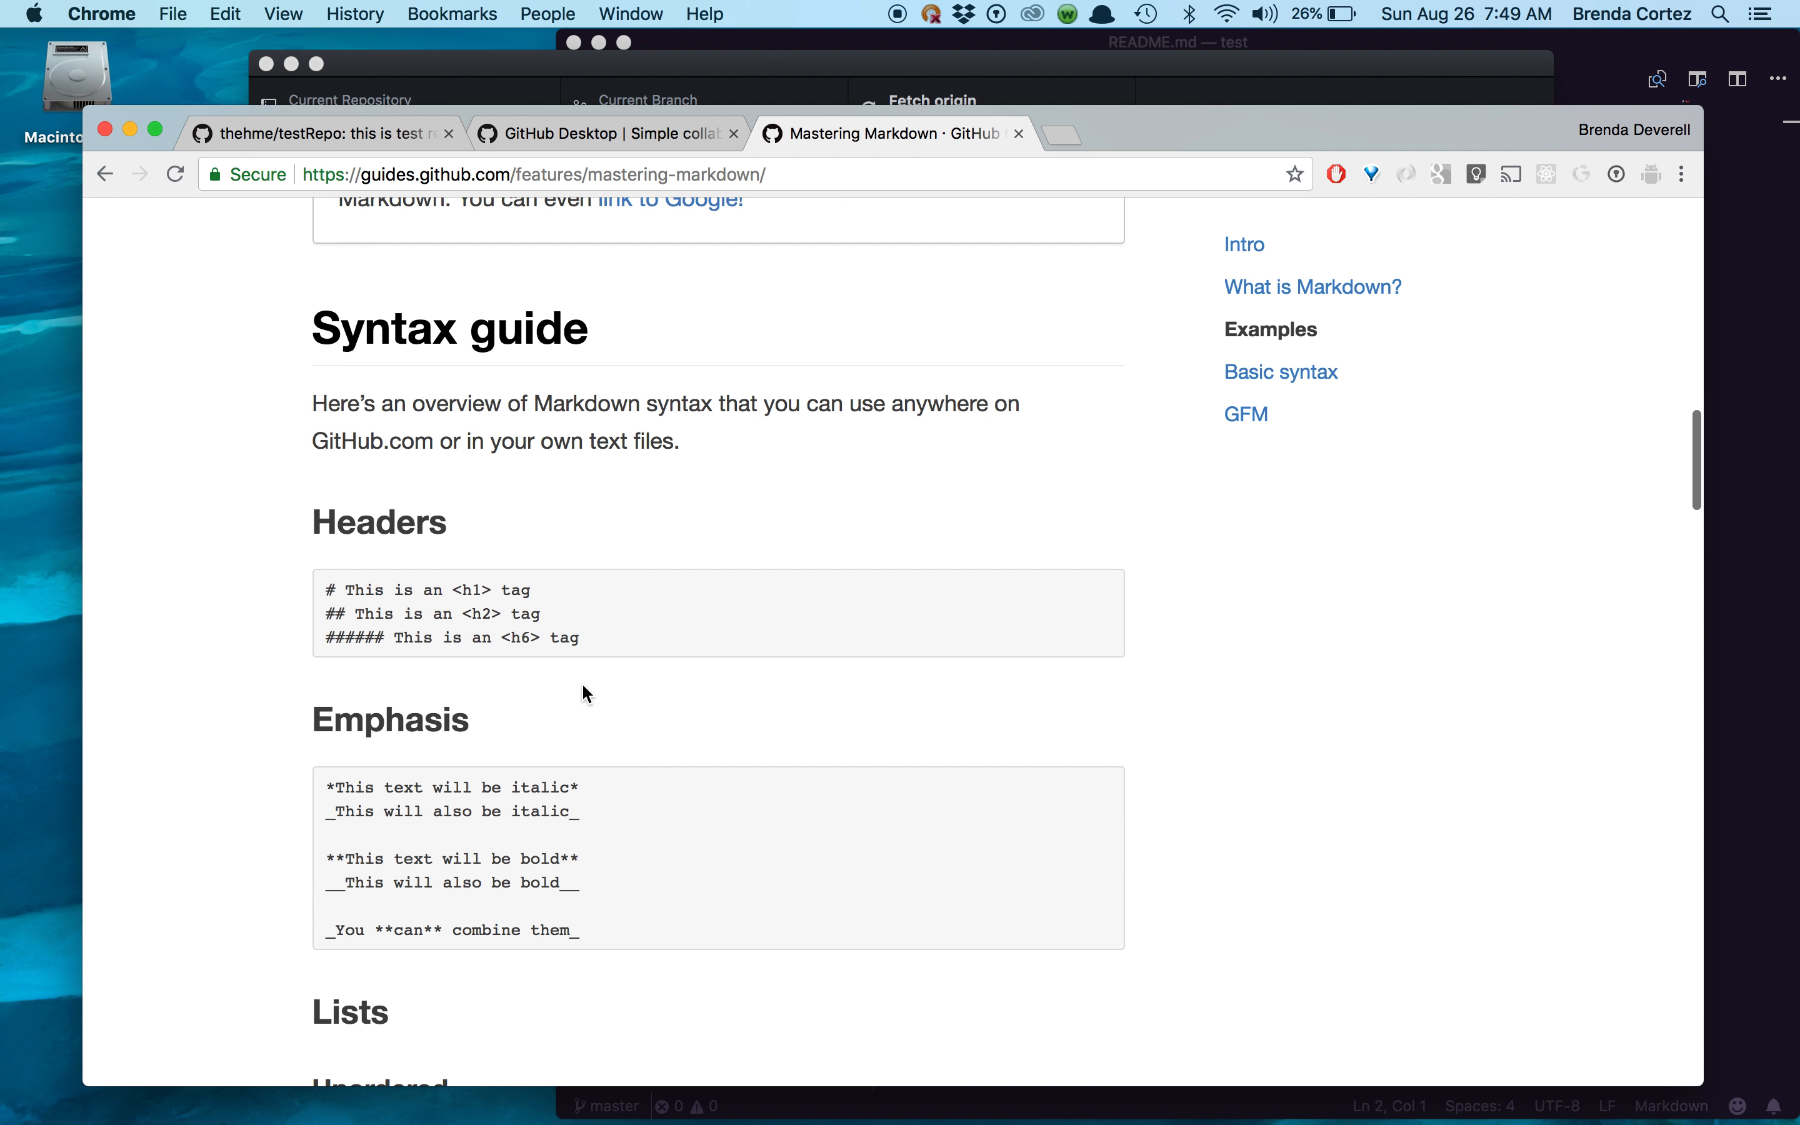
pyautogui.moveTo(302, 574); pyautogui.dragTo(439, 657)
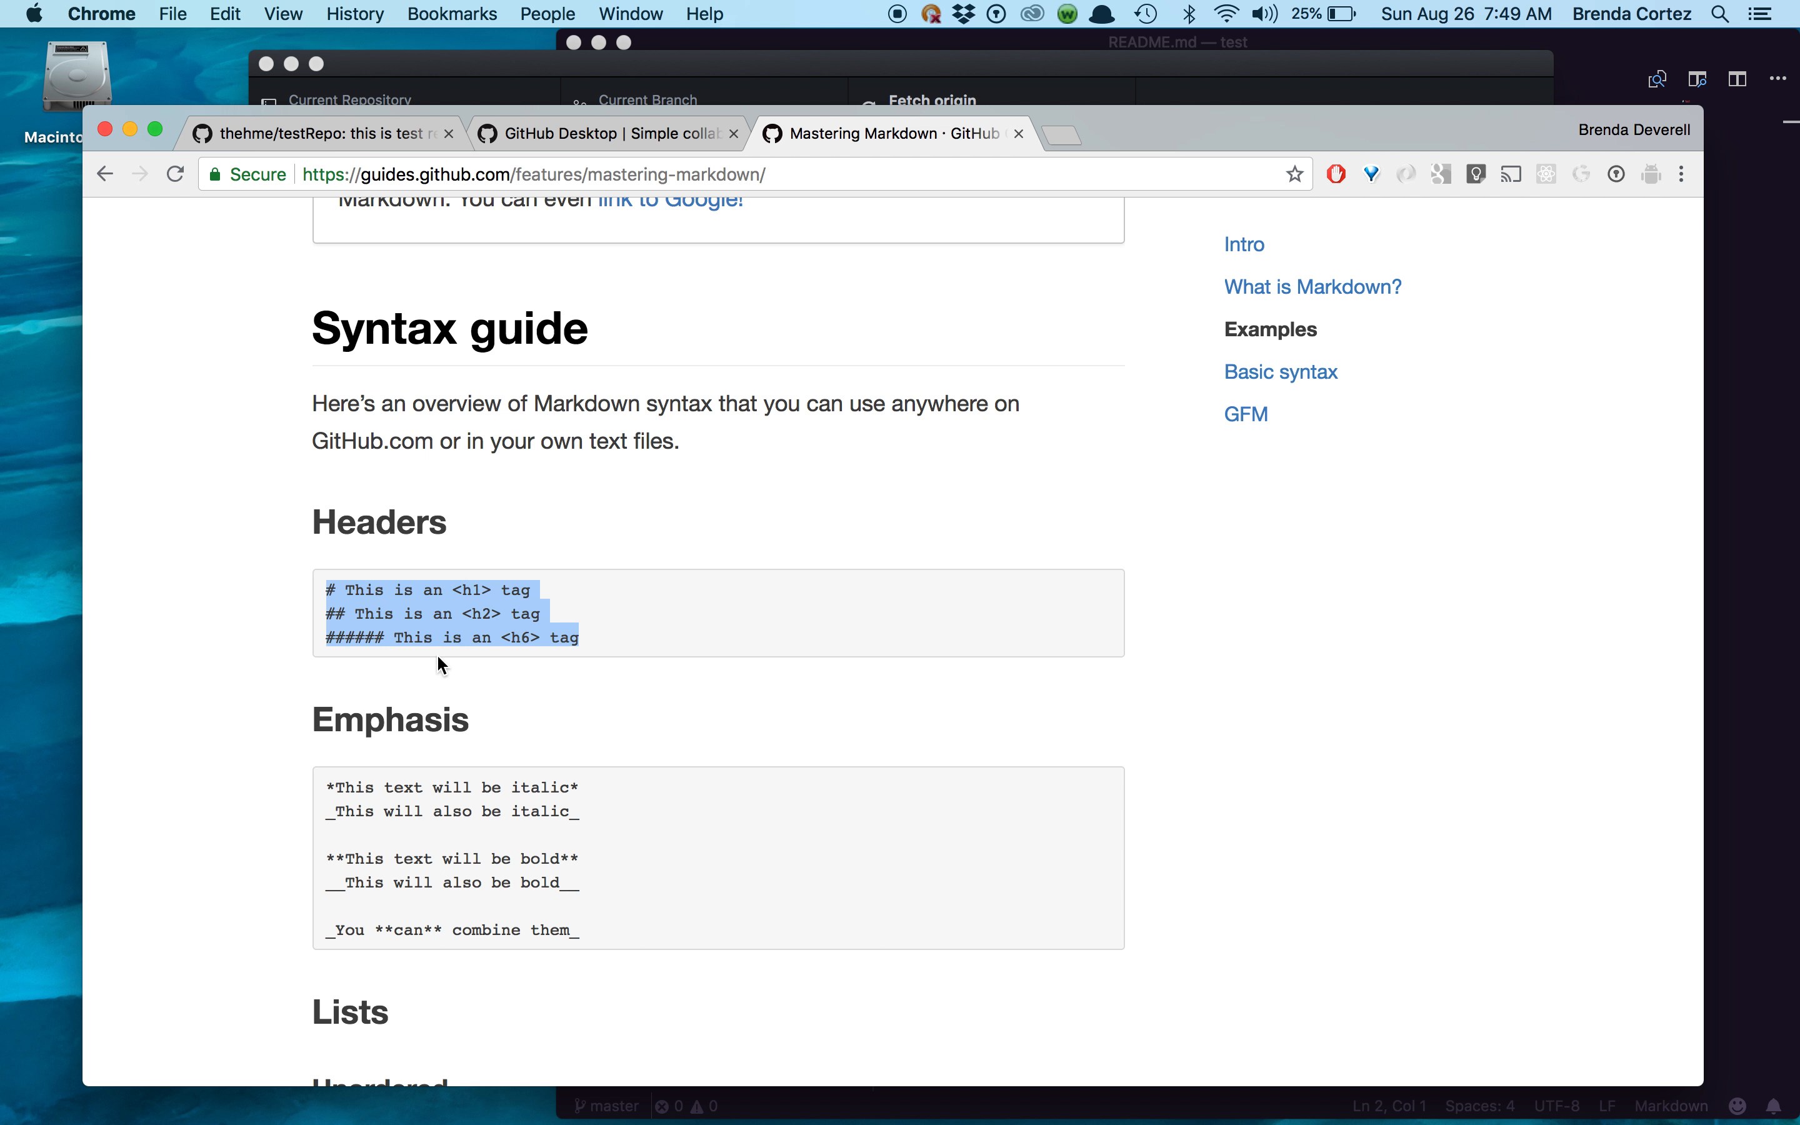
pyautogui.click(571, 678)
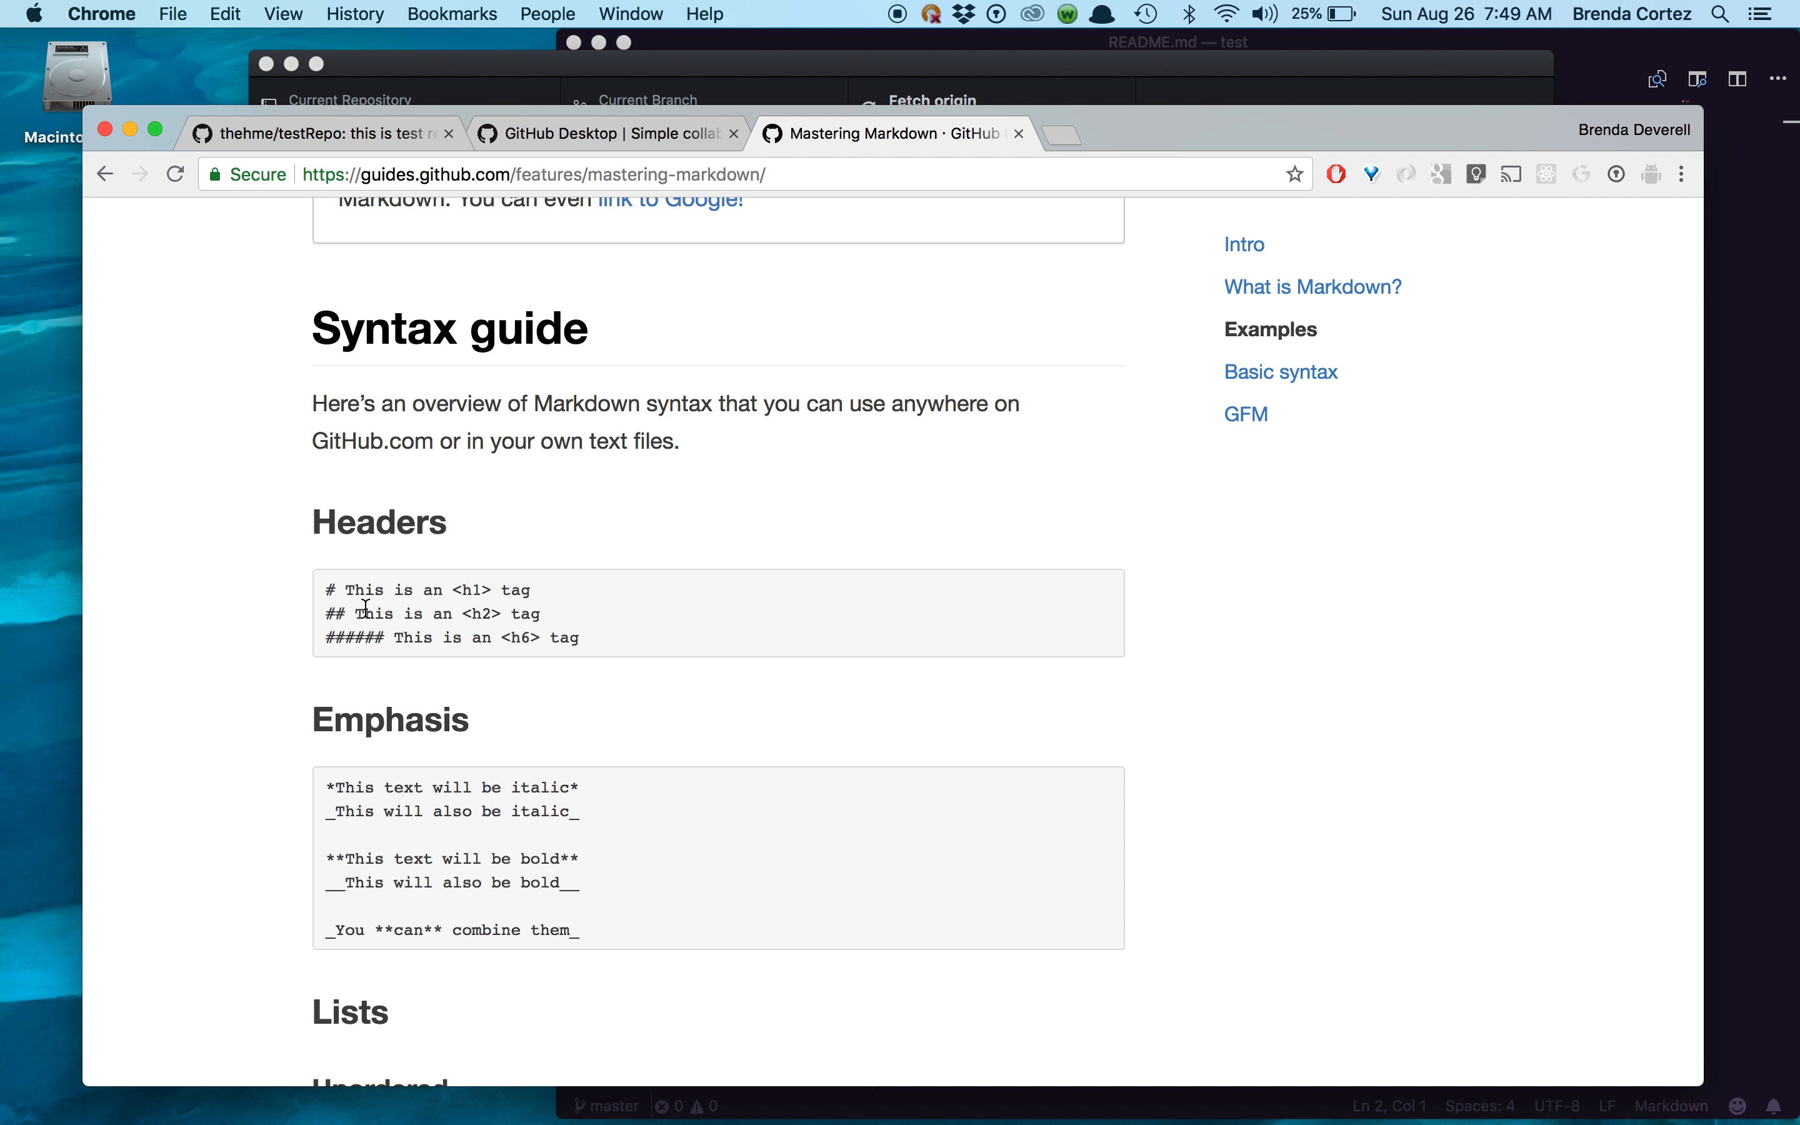
pyautogui.moveTo(347, 595); pyautogui.dragTo(446, 594)
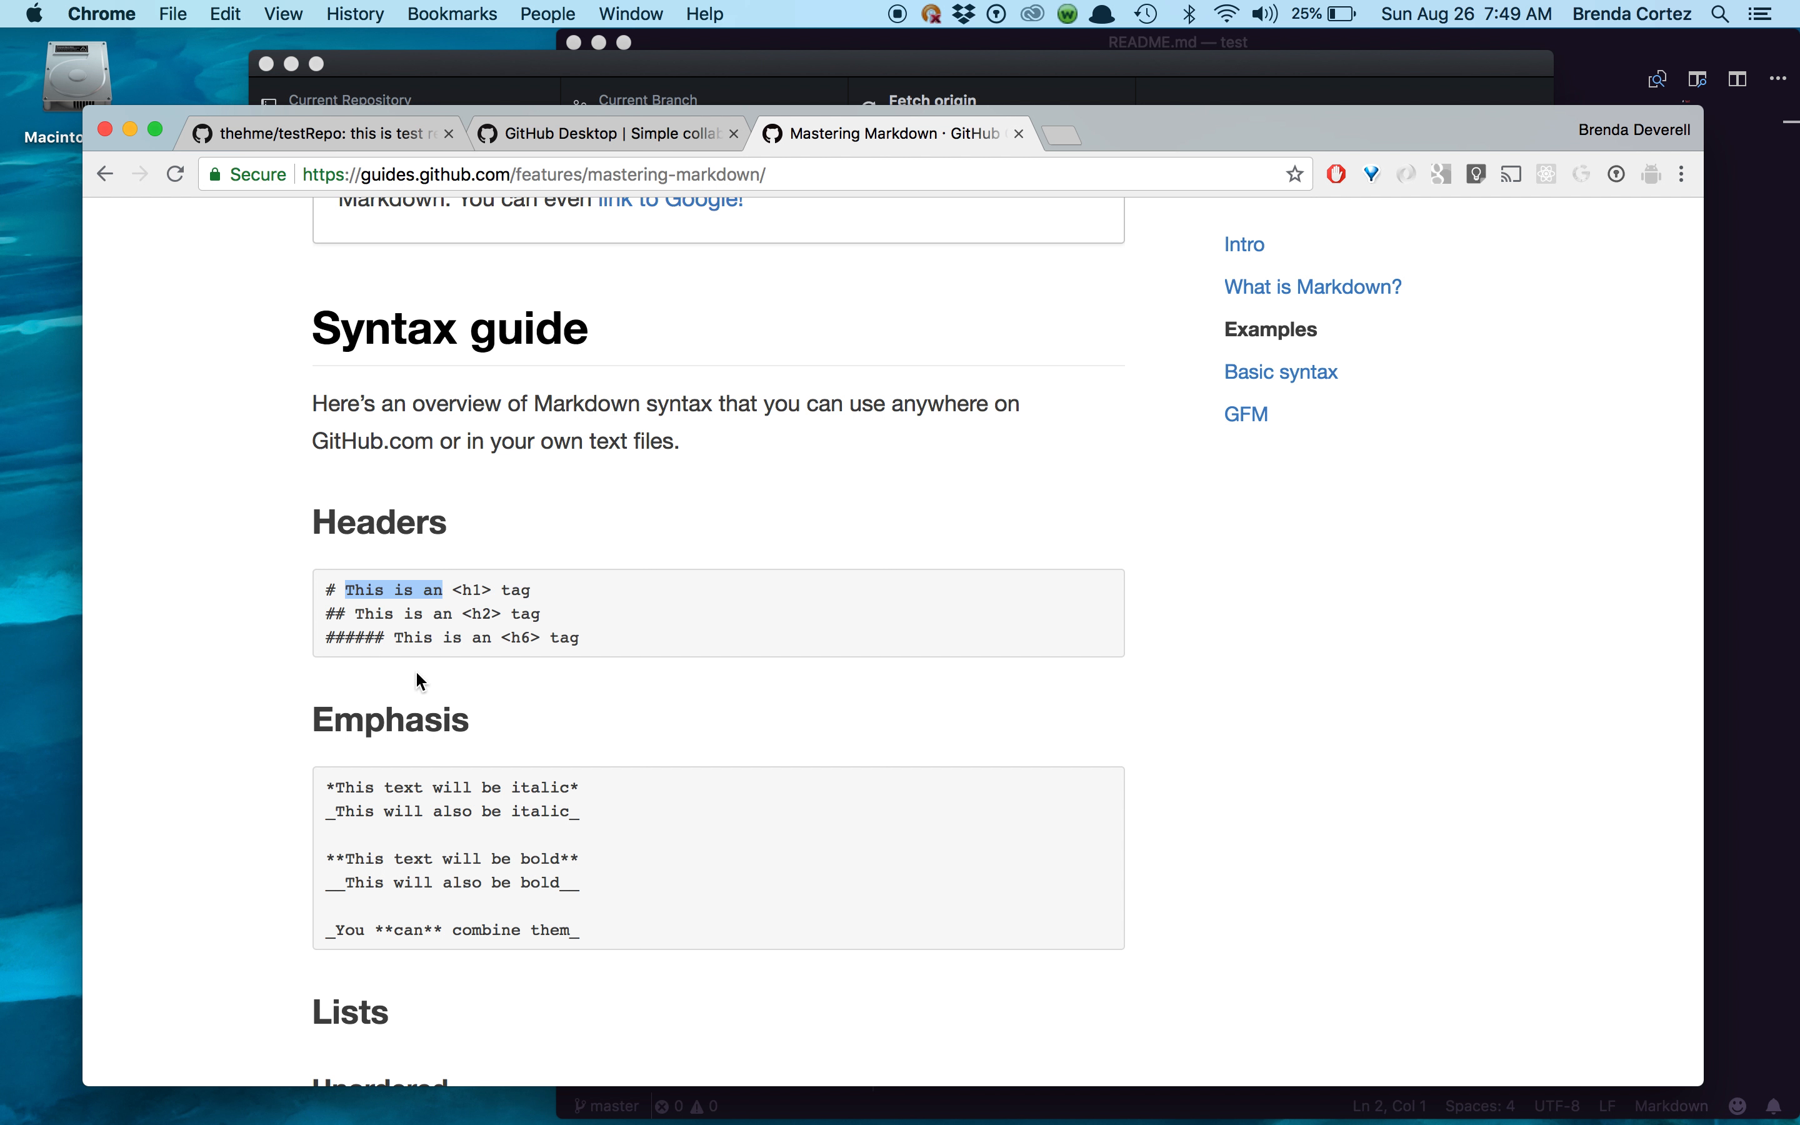
pyautogui.click(564, 78)
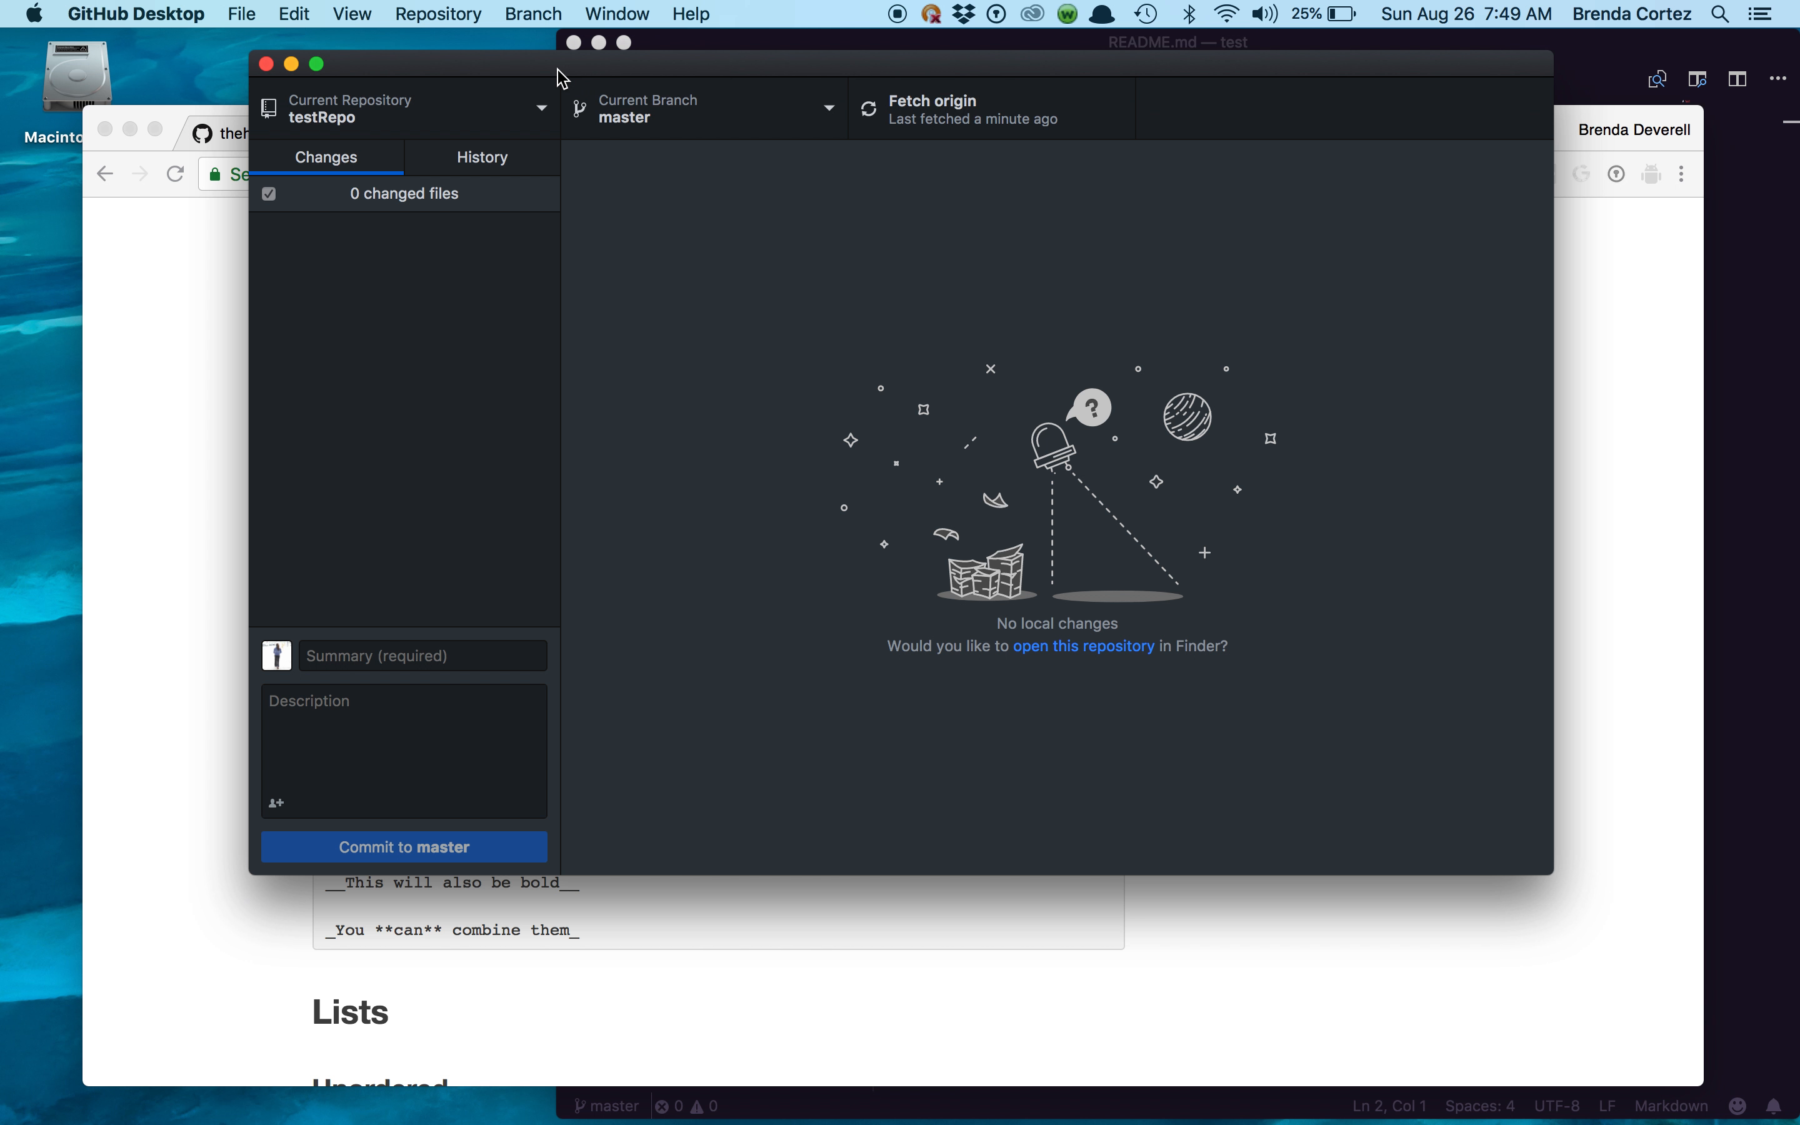
# - Switch to Visual Studio Code showing testRepo's .gitattributes and README.md
pyautogui.click(760, 47)
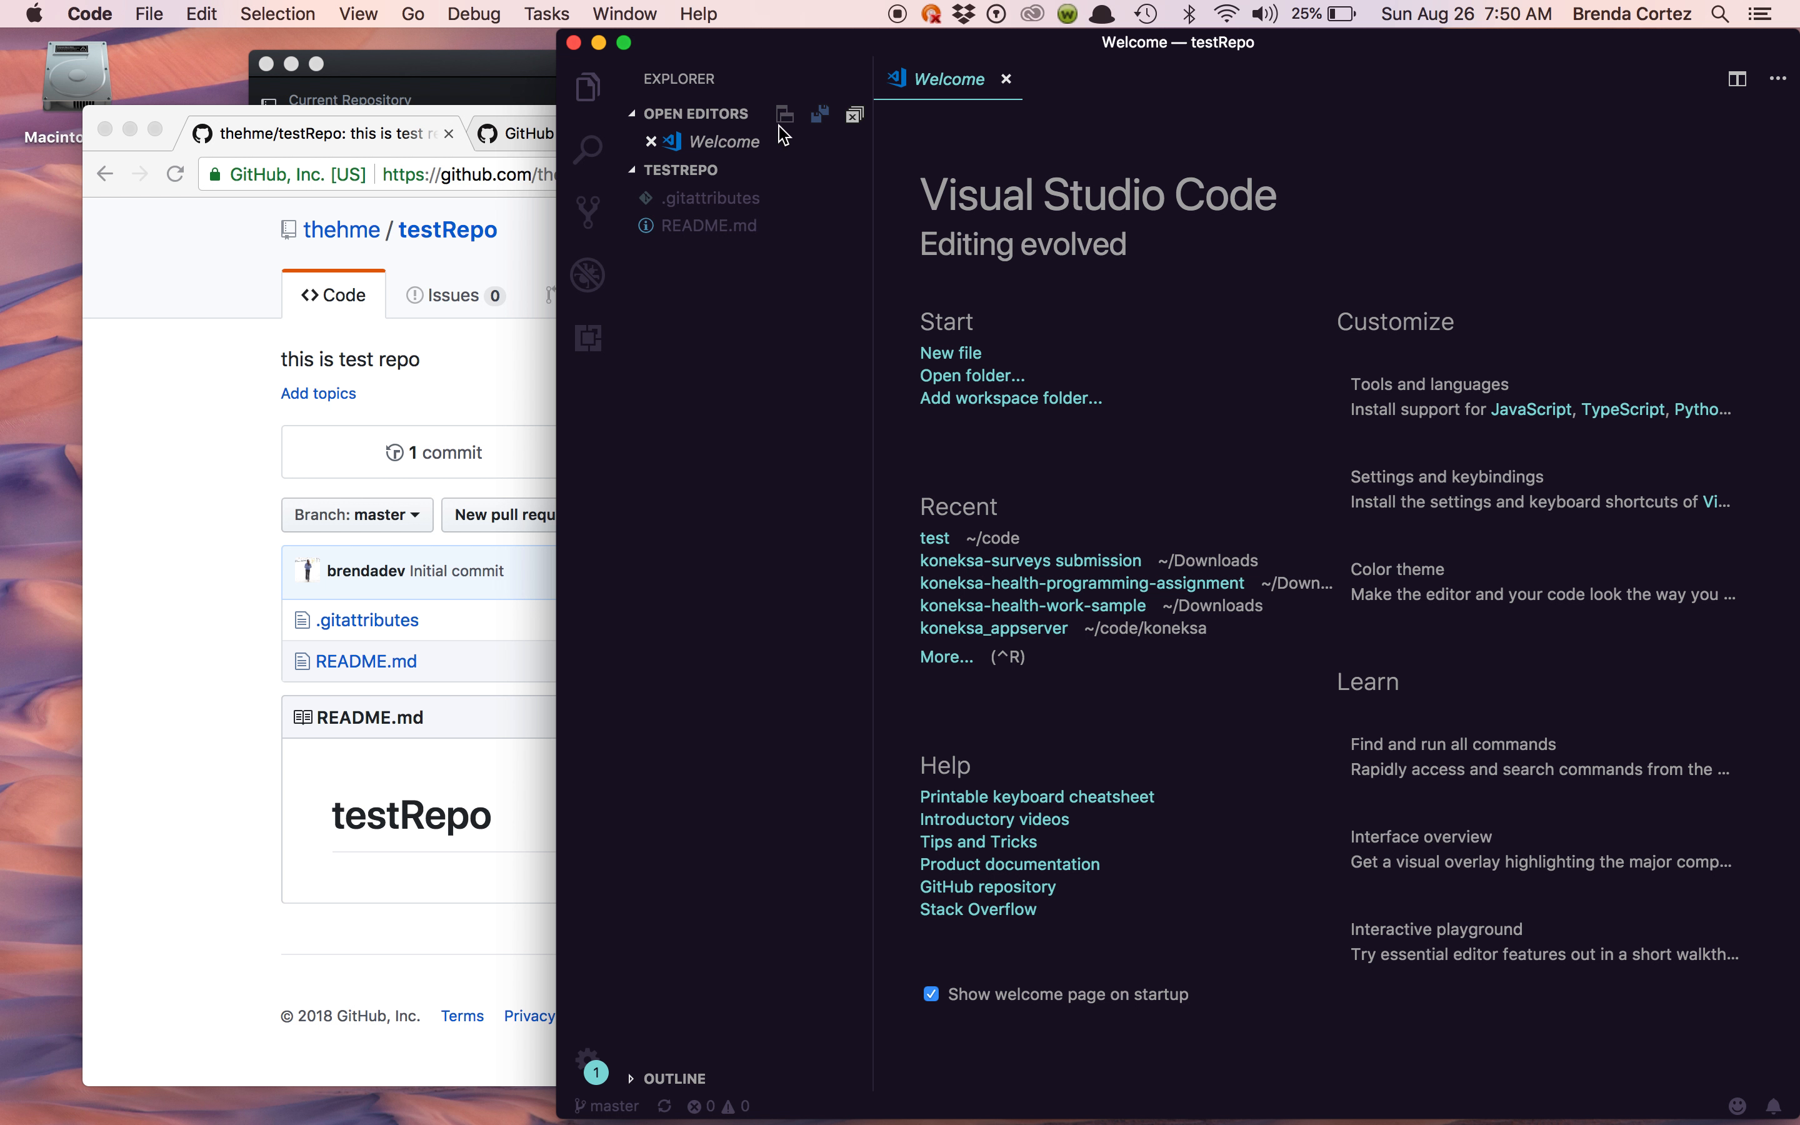
# - Add the line 'This repository was created to learn how to use GitHub's desktop app' under README's heading
pyautogui.click(713, 232)
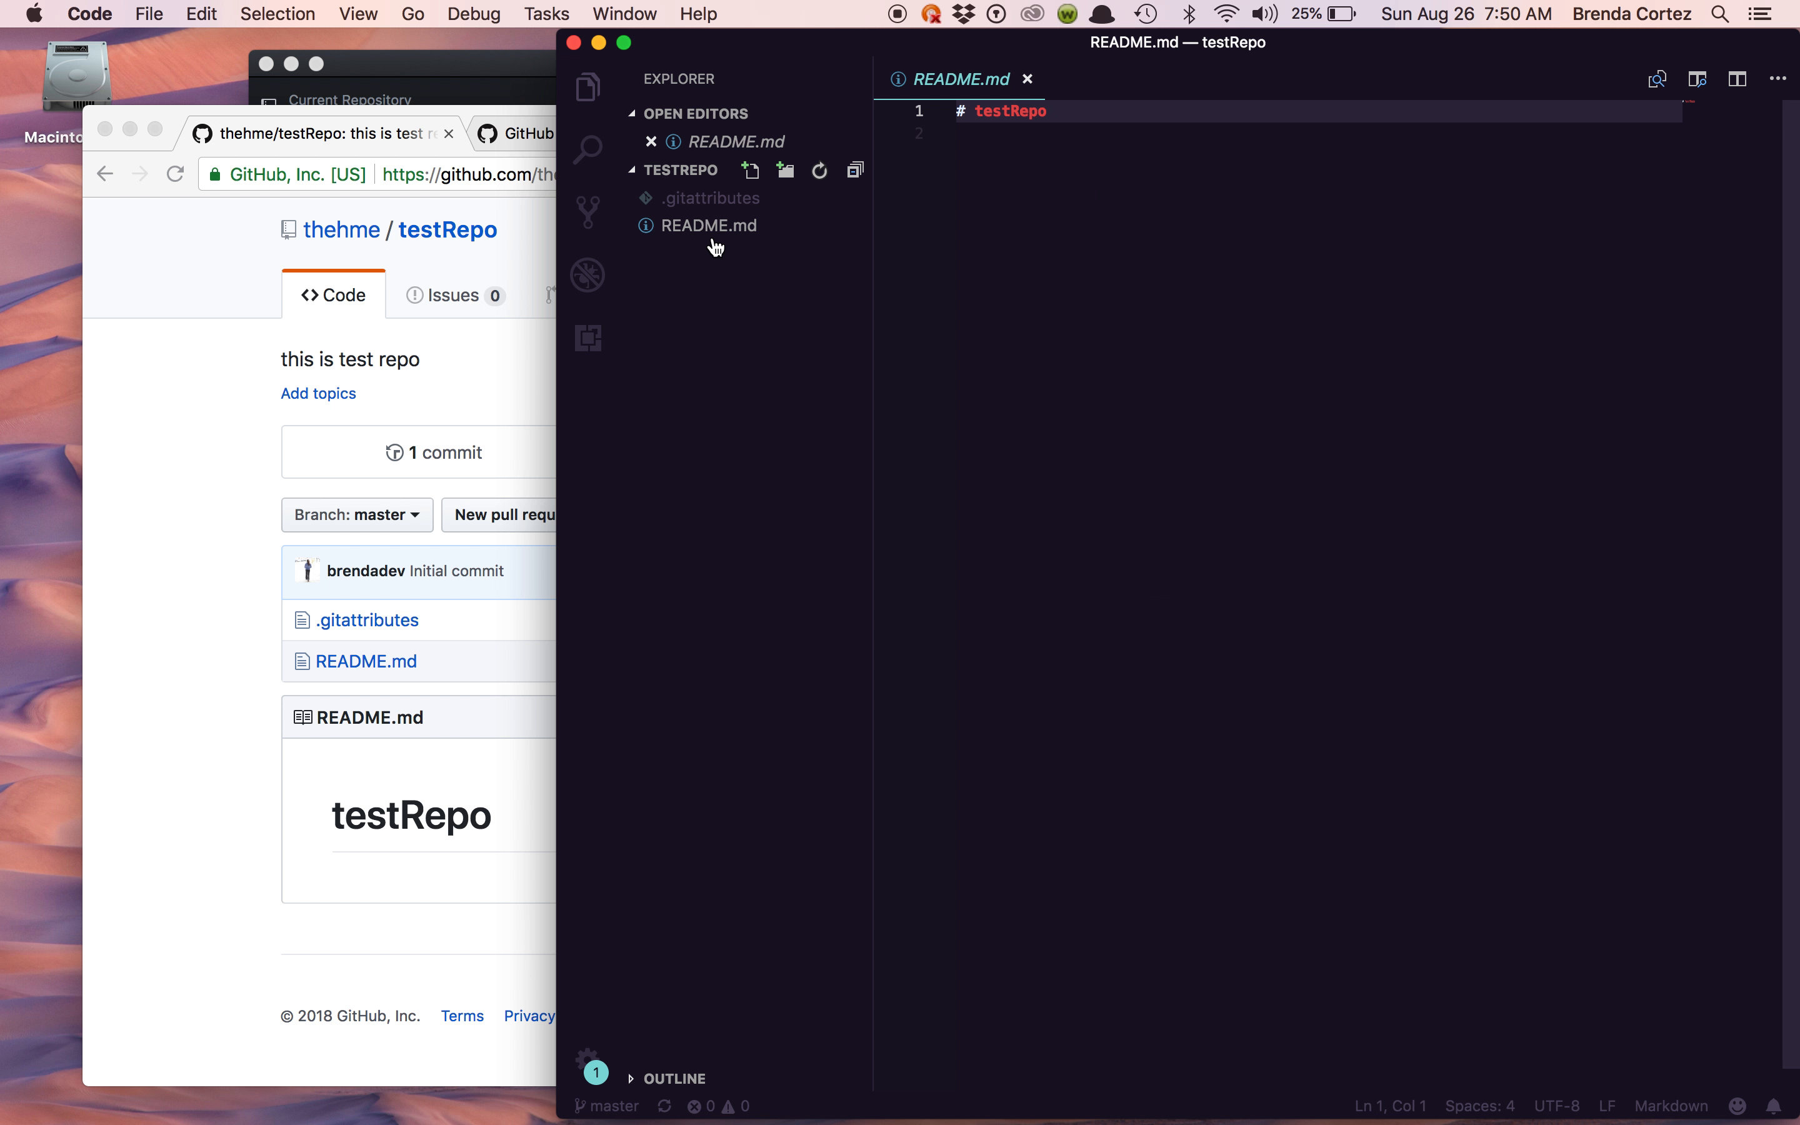
pyautogui.click(1065, 110)
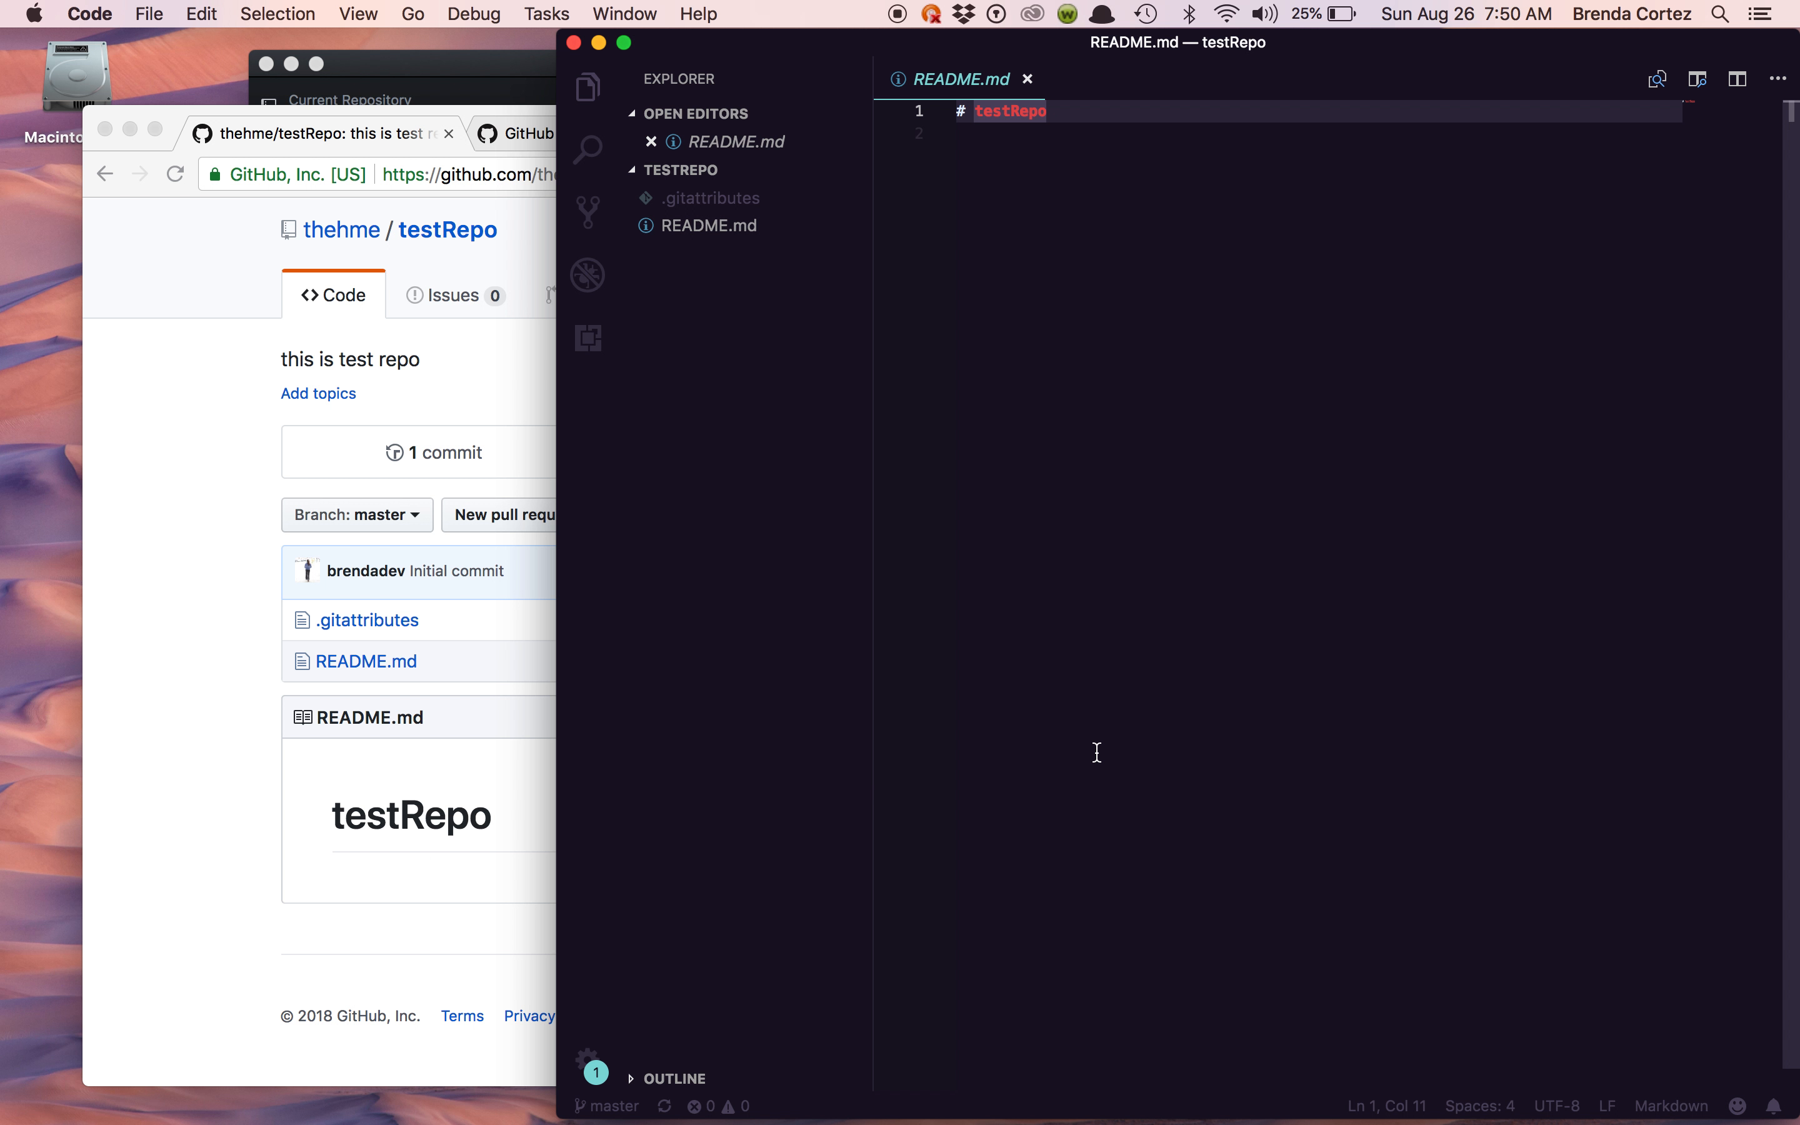
pyautogui.press('Return')
pyautogui.press('Return')
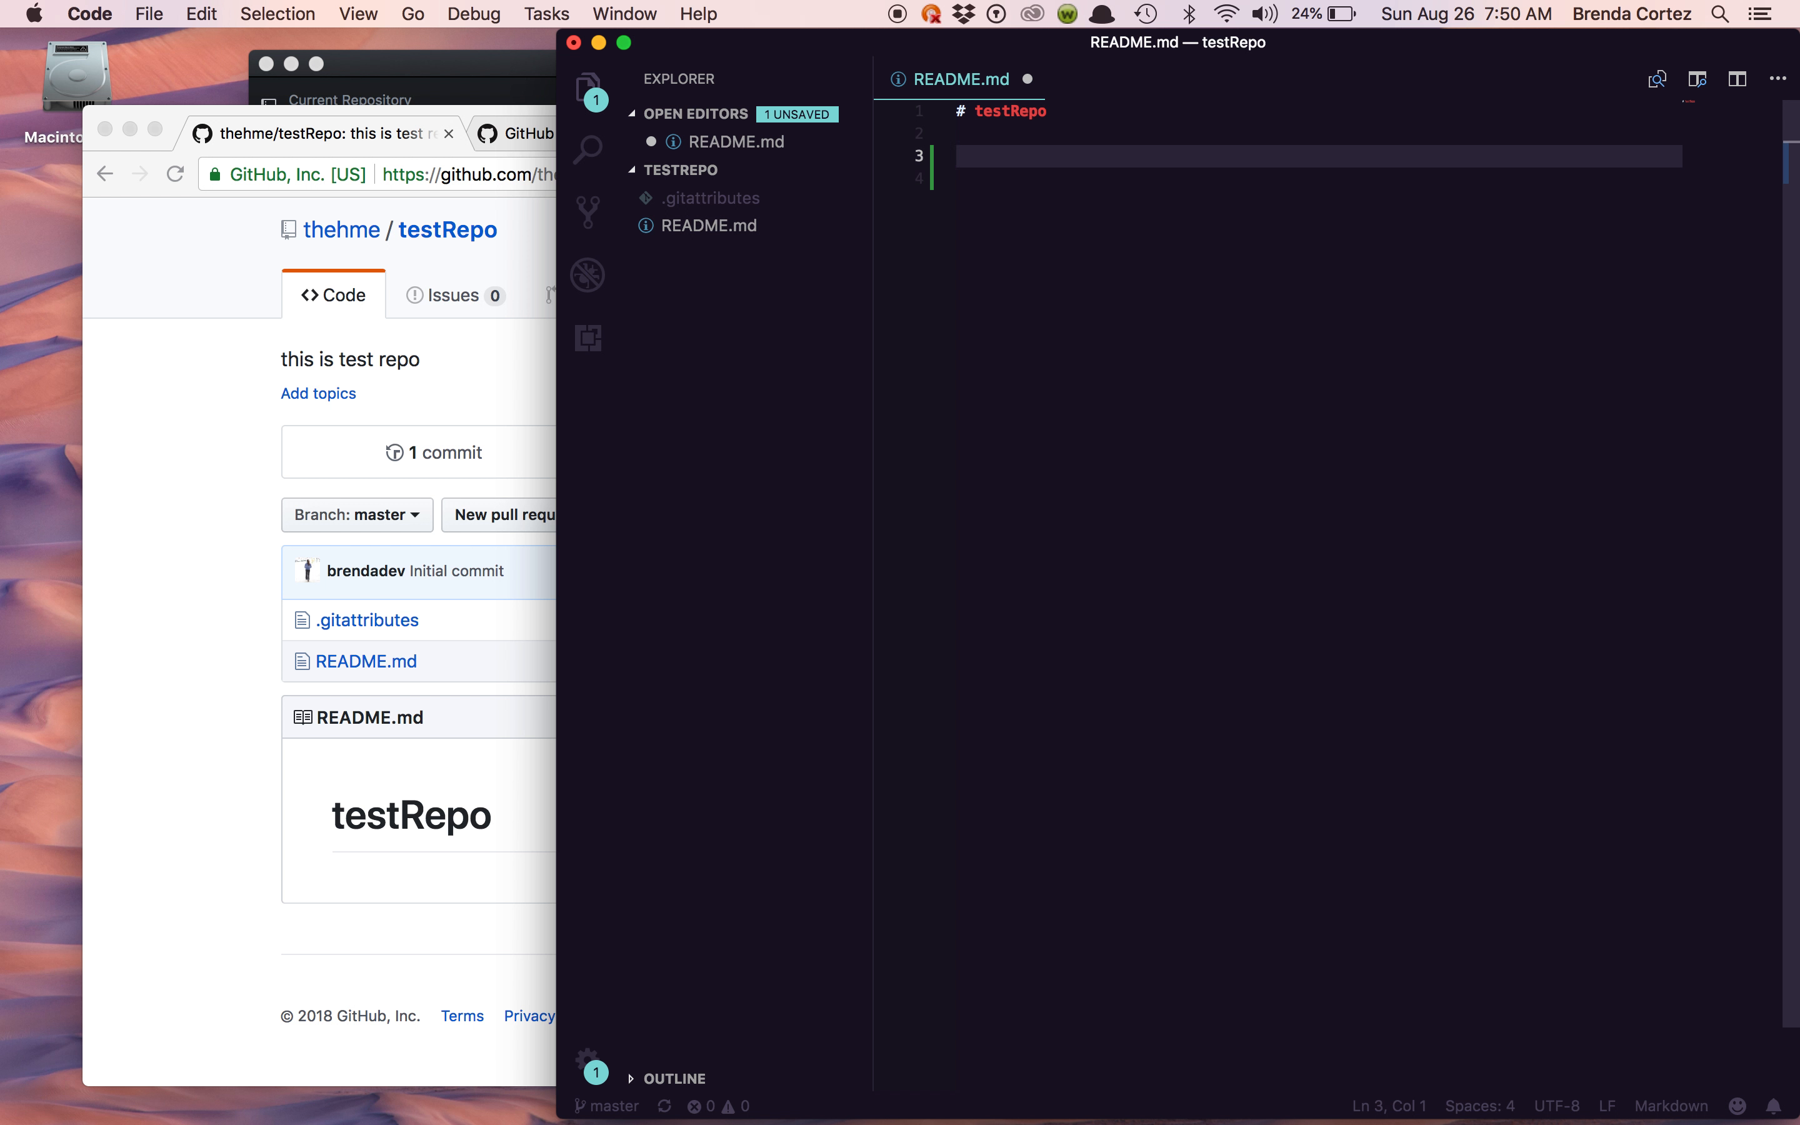
pyautogui.write('This repository was ')
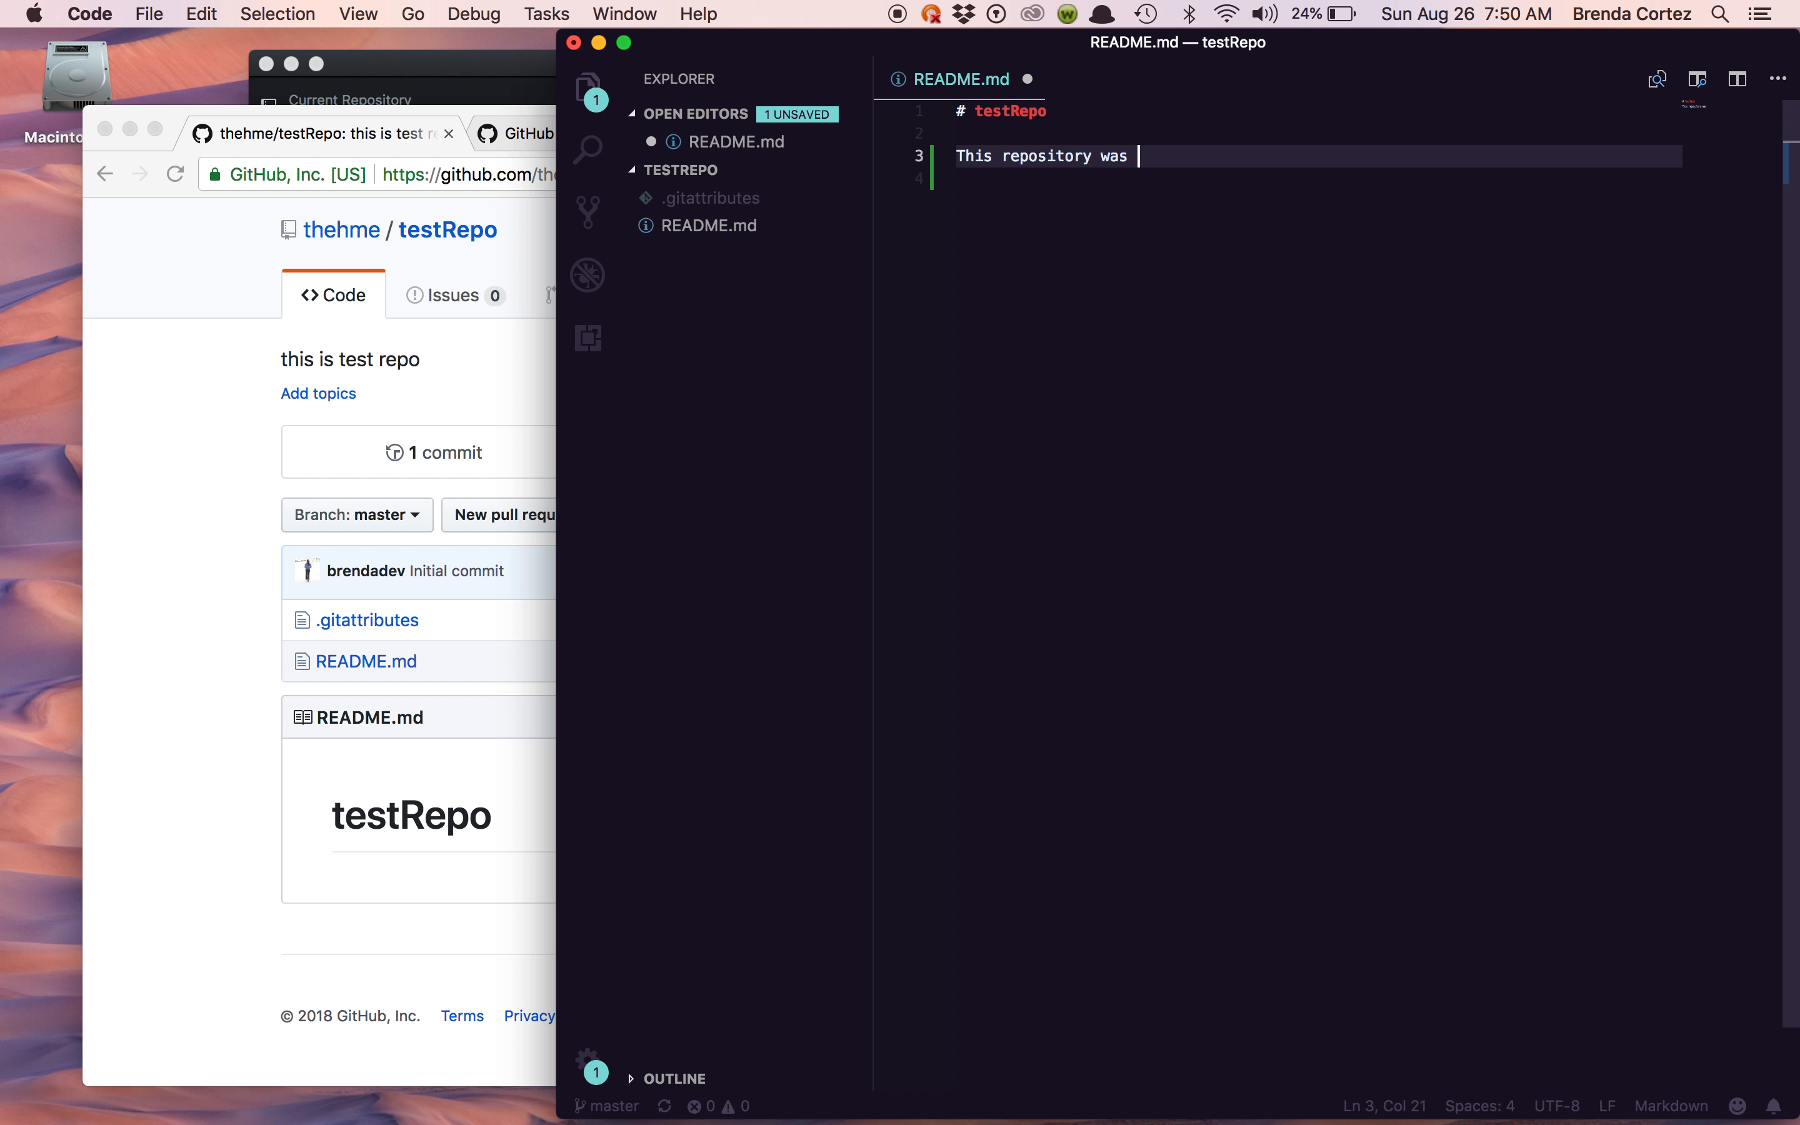
pyautogui.write('created to lea')
pyautogui.press('BackSpace')
pyautogui.press('BackSpace')
pyautogui.press('BackSpace')
pyautogui.write('learn how o')
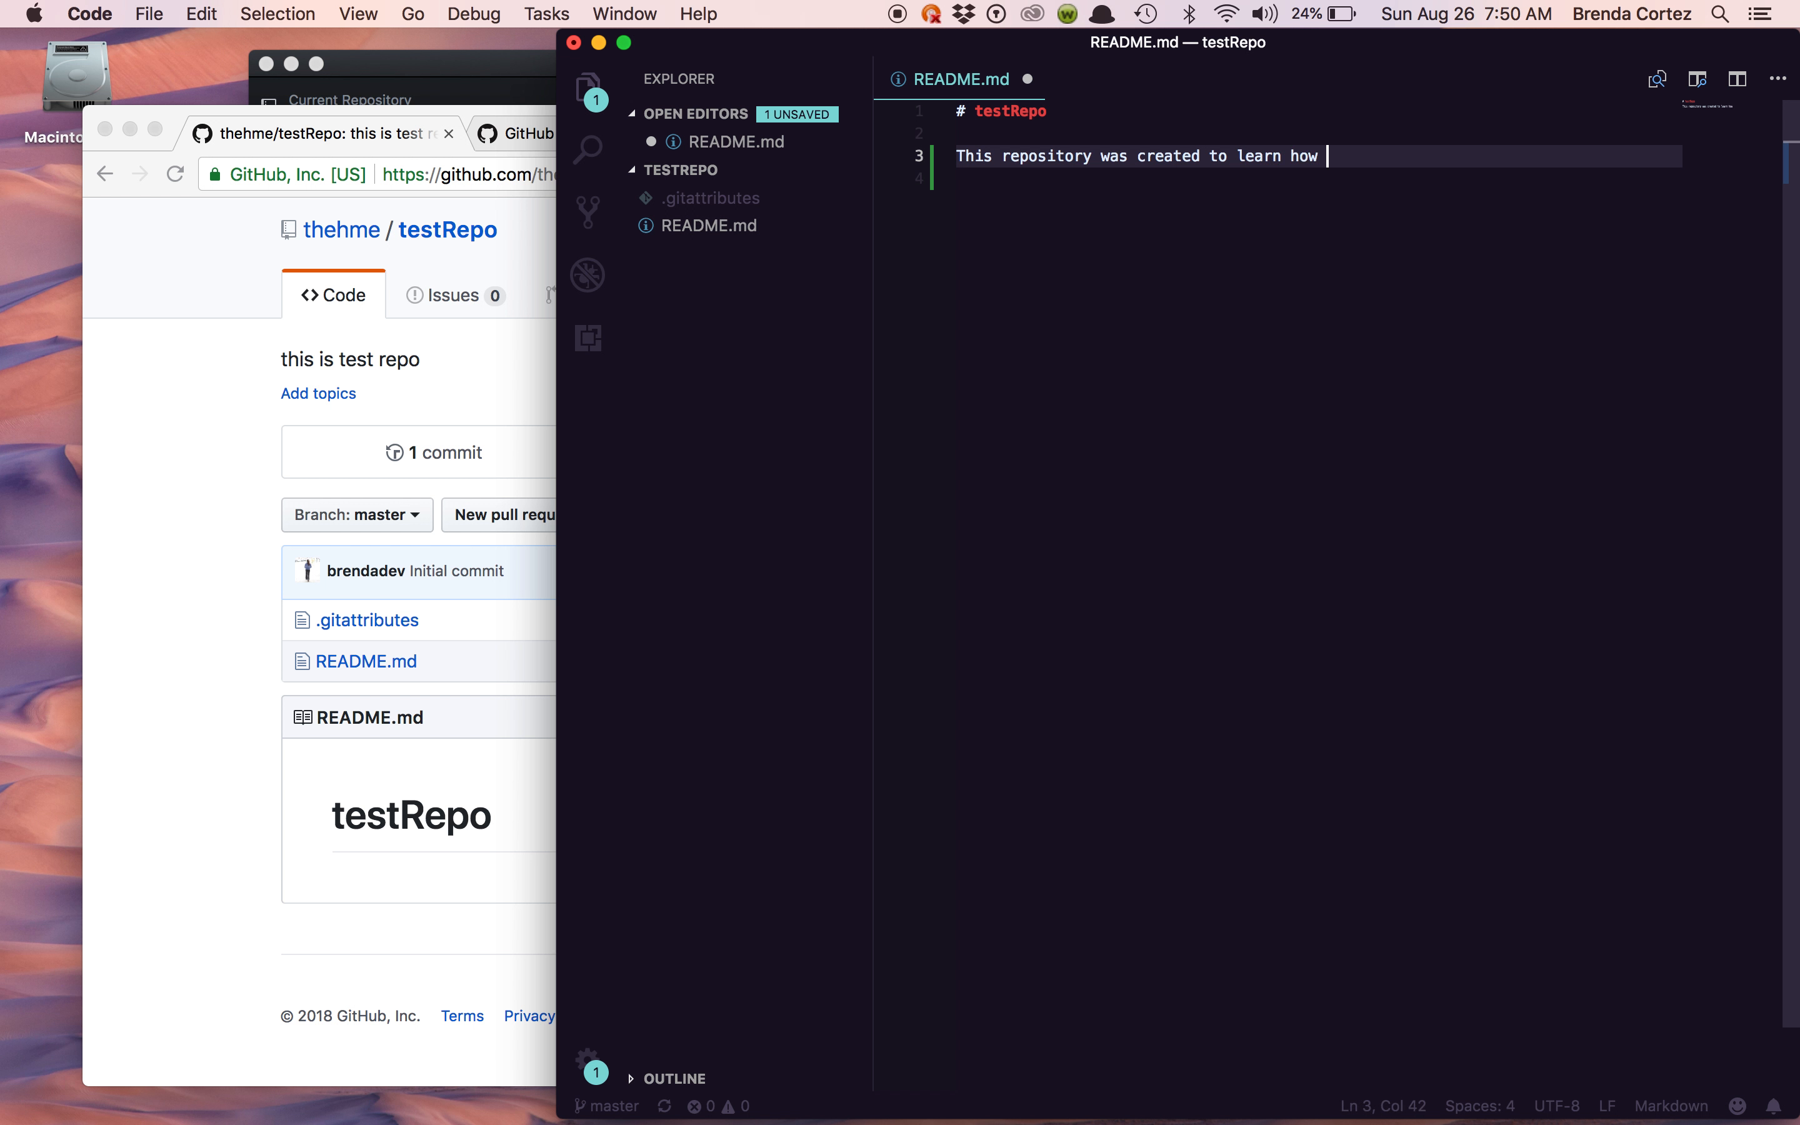
pyautogui.press('BackSpace')
pyautogui.press('BackSpace')
pyautogui.write('to sue')
pyautogui.press('BackSpace')
pyautogui.press('BackSpace')
pyautogui.press('BackSpace')
pyautogui.press('BackSpace')
pyautogui.write('use gi')
pyautogui.press('BackSpace')
pyautogui.press('BackSpace')
pyautogui.write("GitHub's deo")
pyautogui.press('BackSpace')
pyautogui.write('s')
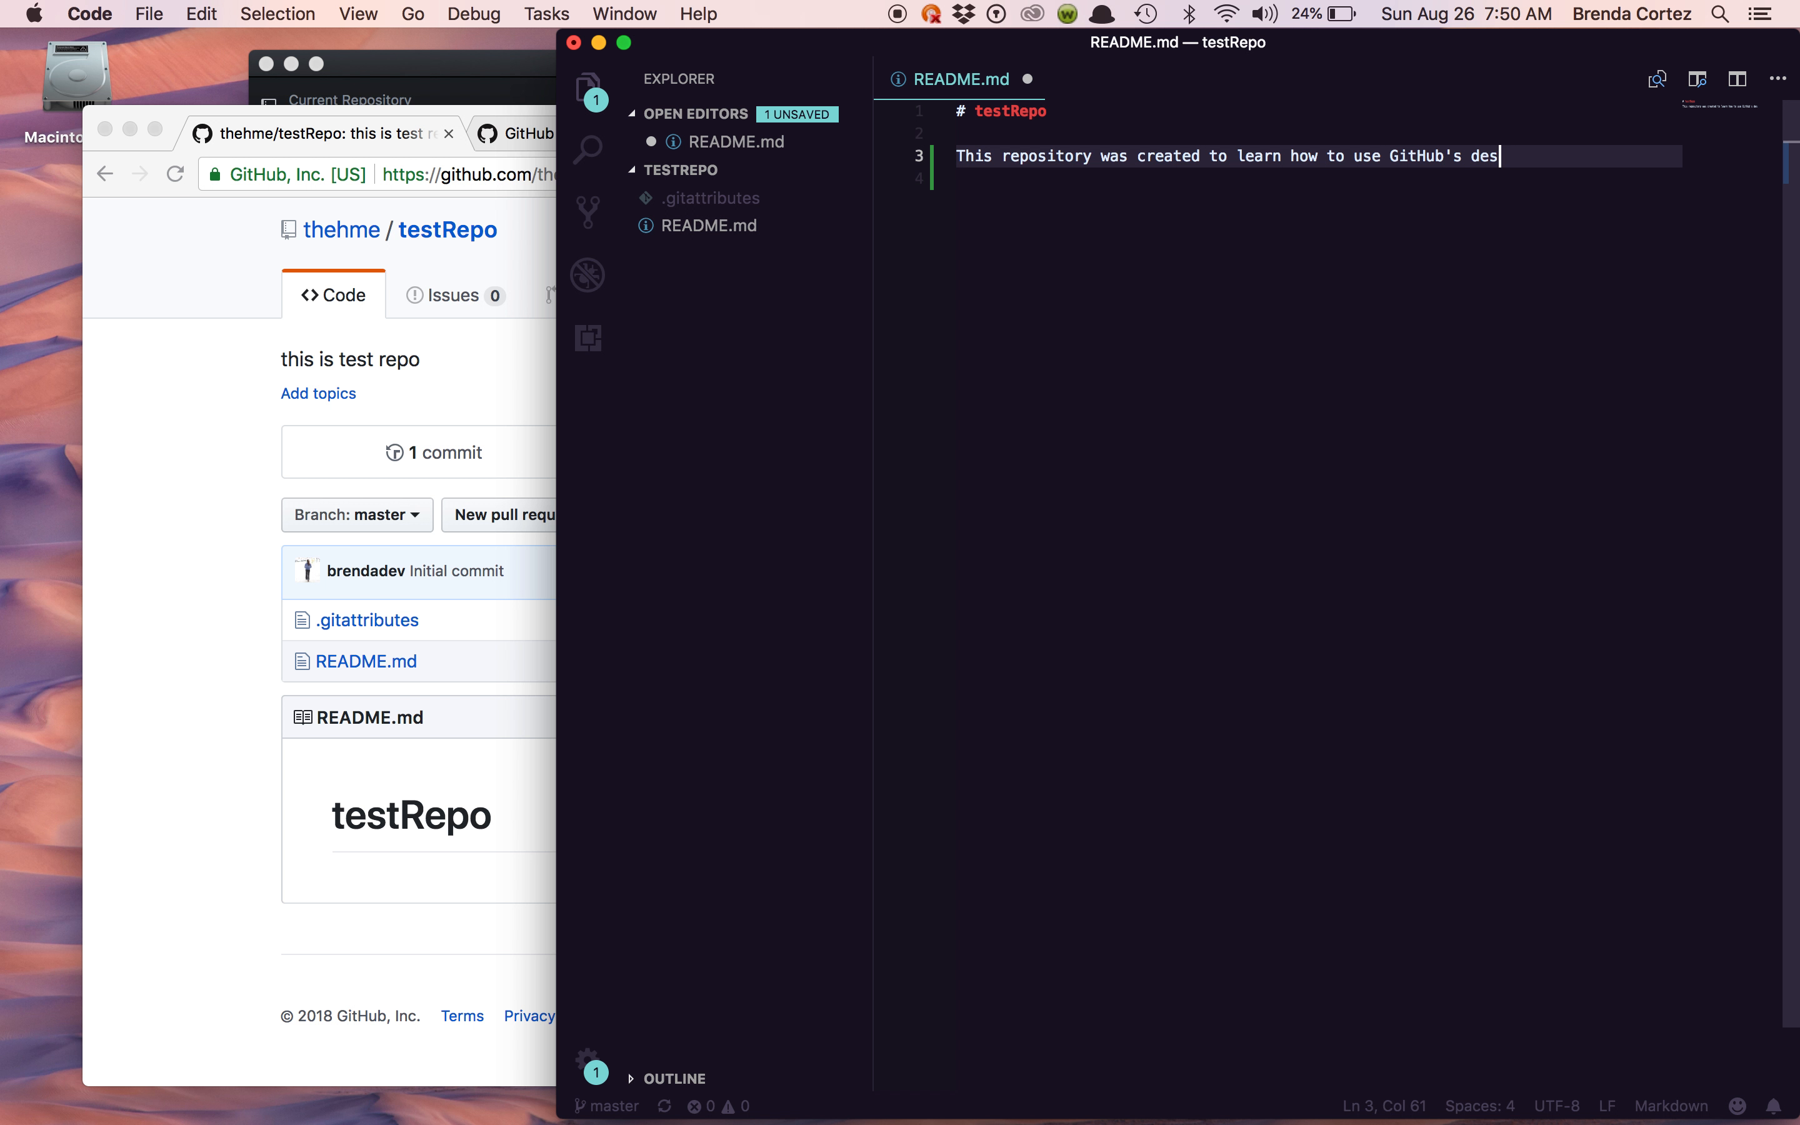
pyautogui.write('ktop app')
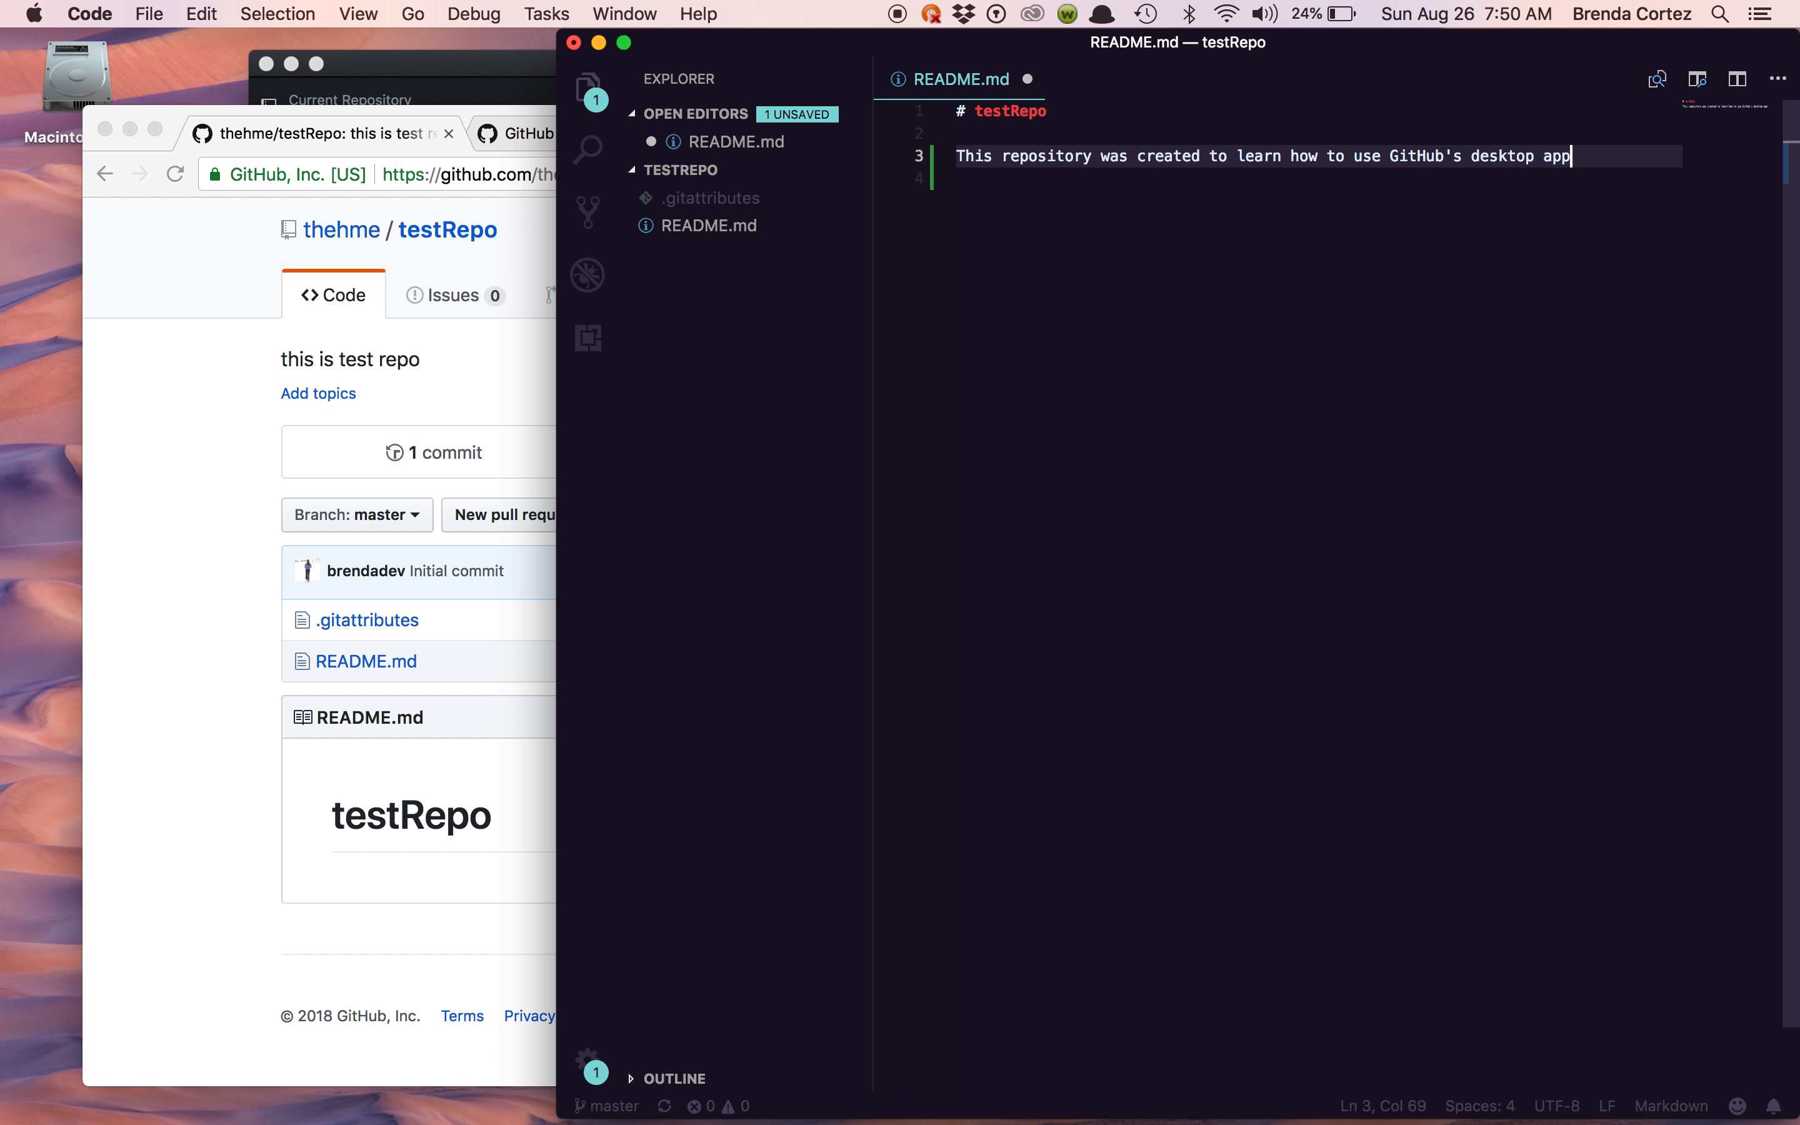
# - Save README.md and reload the testRepo page in Chrome
pyautogui.click(1099, 630)
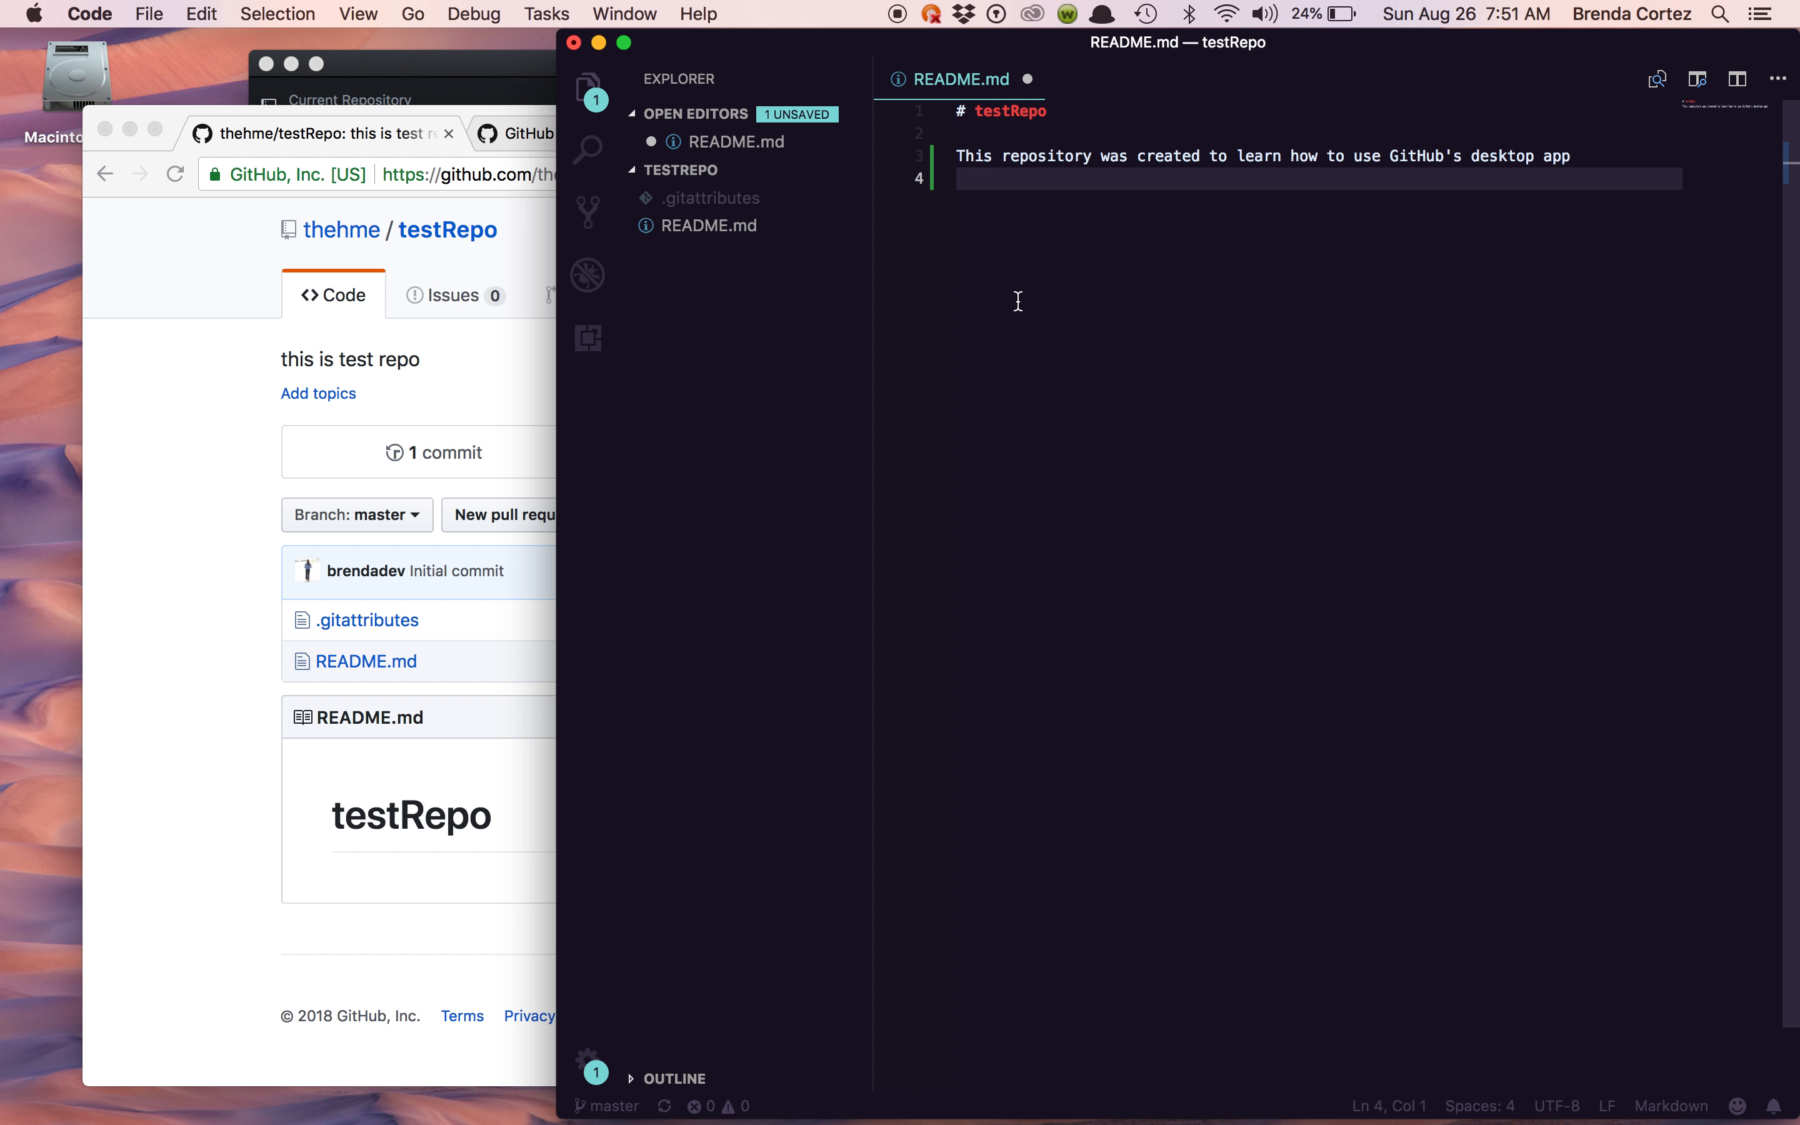
pyautogui.press('cmd+s')
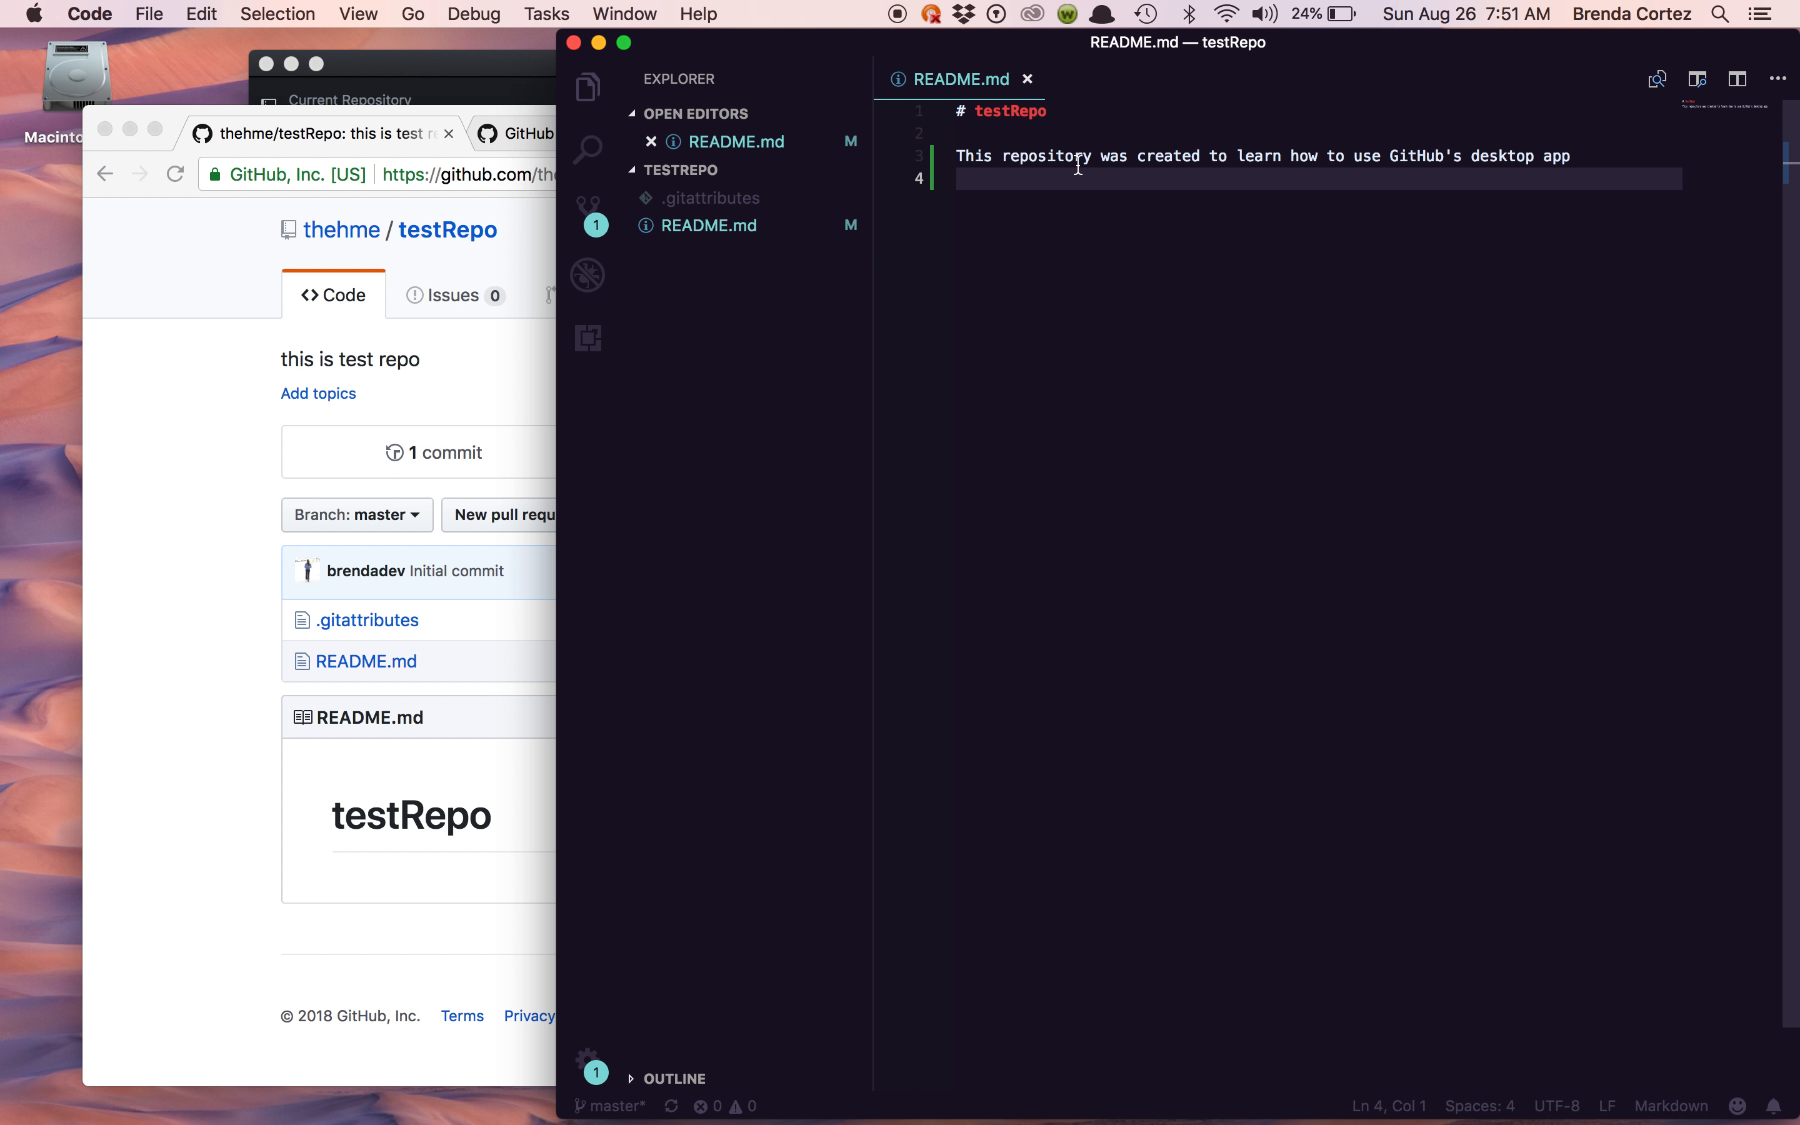
pyautogui.click(205, 463)
pyautogui.press('cmd+r')
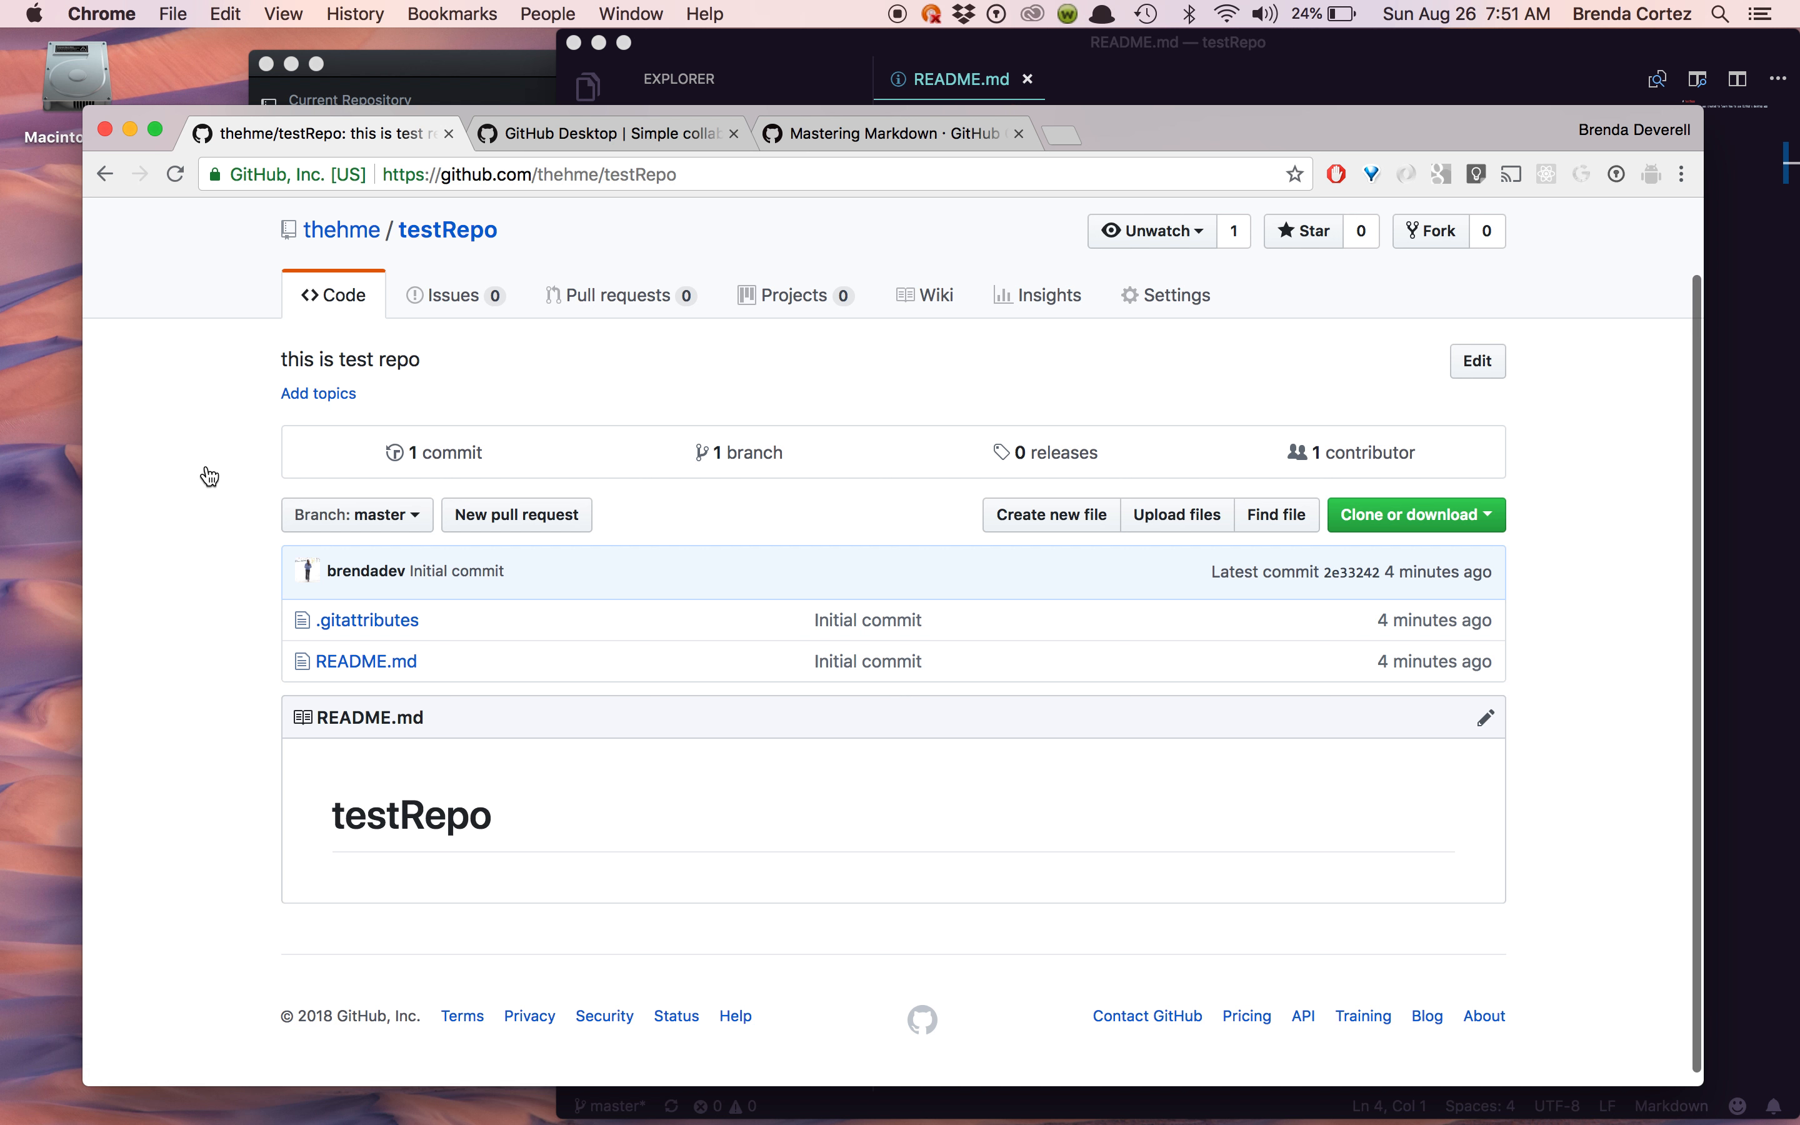
# - Switch to GitHub Desktop to view the README.md diff with the added sentence
pyautogui.click(402, 75)
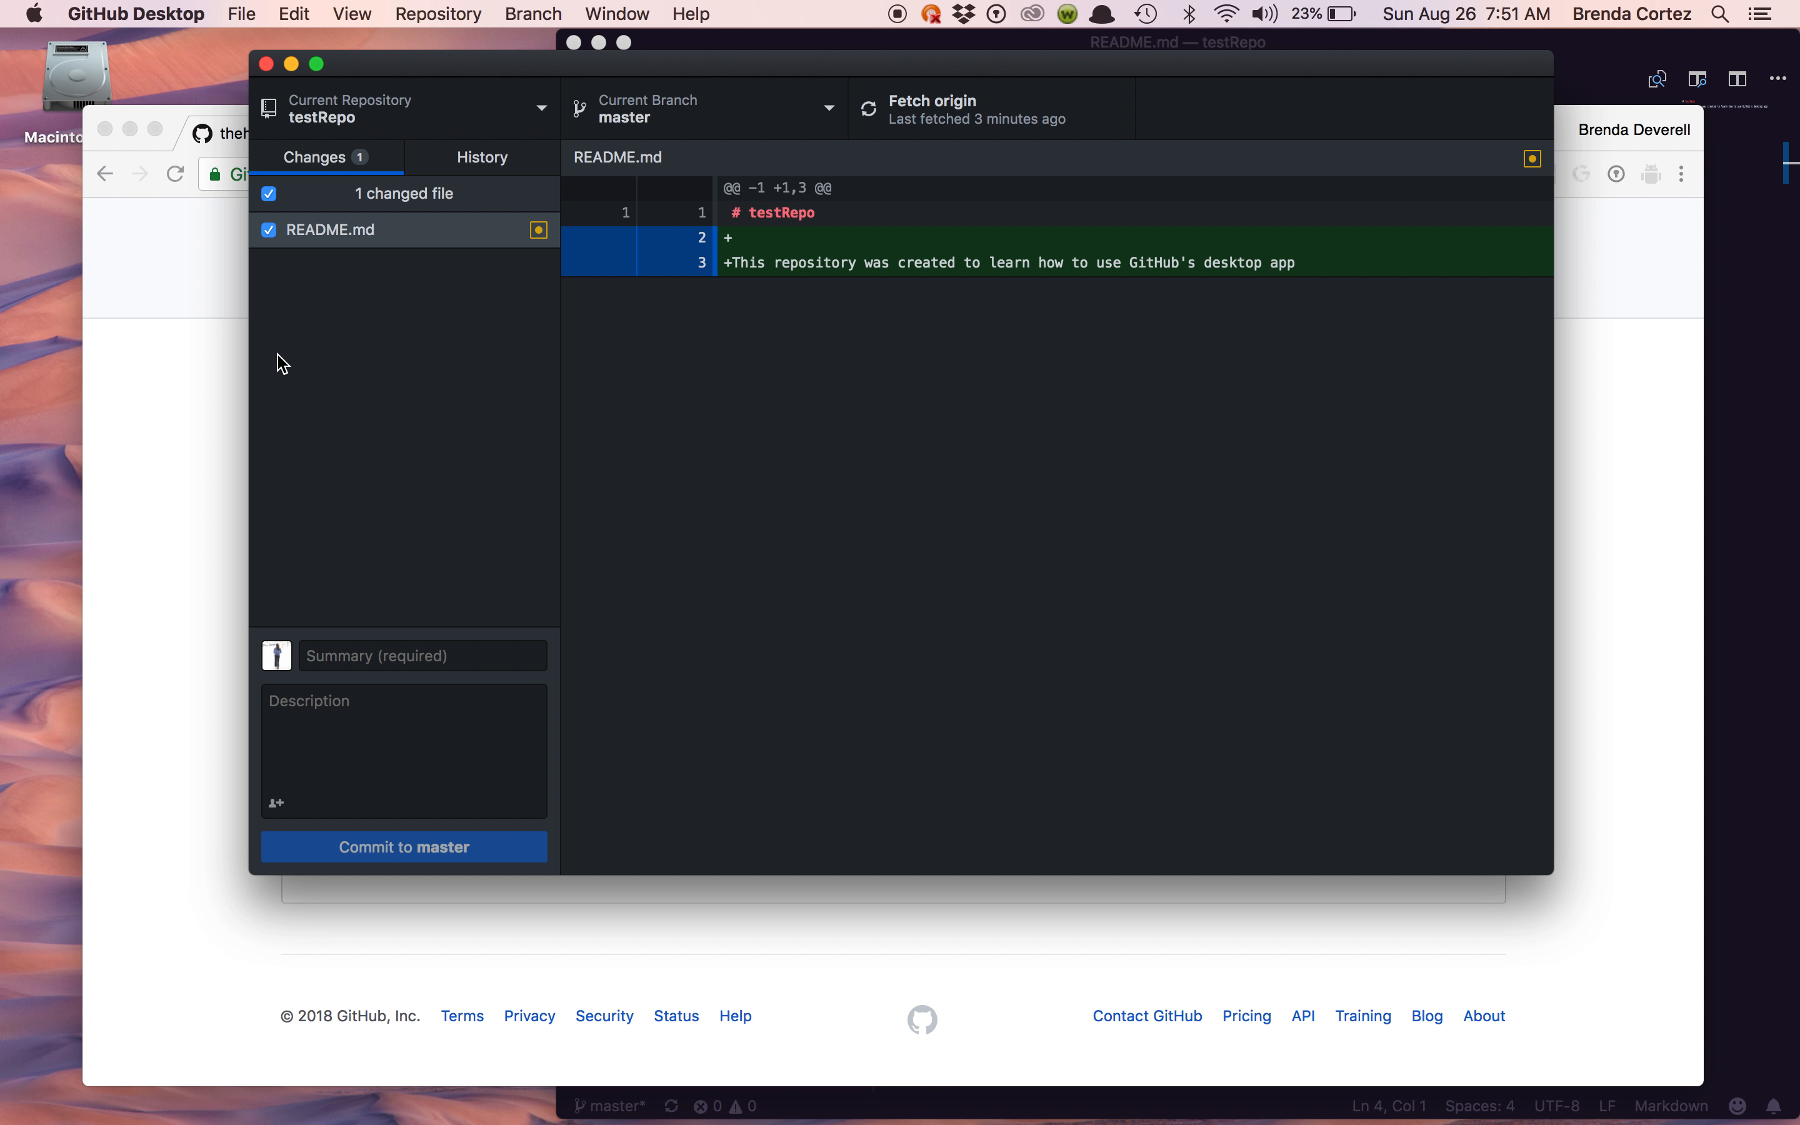
# - Commit the README change to master as 'update to readme file' with description 'added additional information'
pyautogui.click(346, 659)
pyautogui.write('update t')
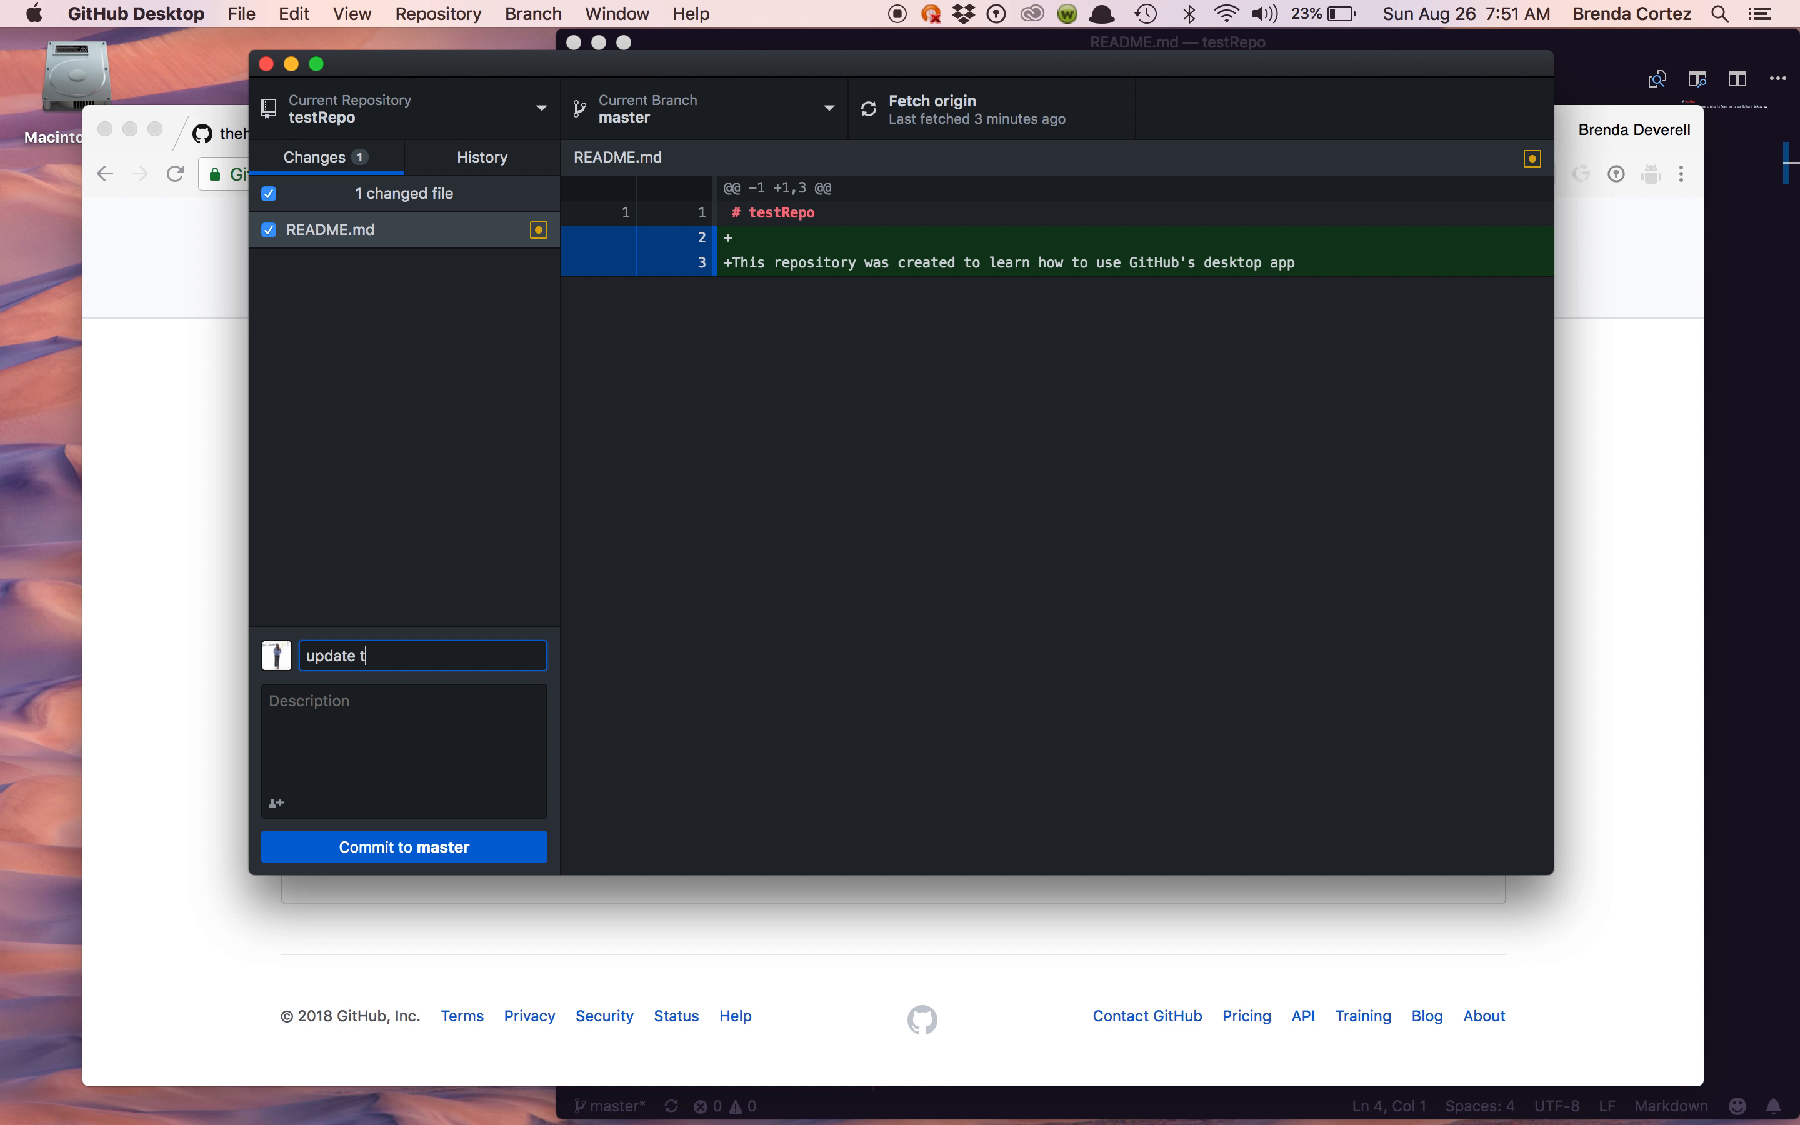
pyautogui.write('o readme file')
pyautogui.press('Tab')
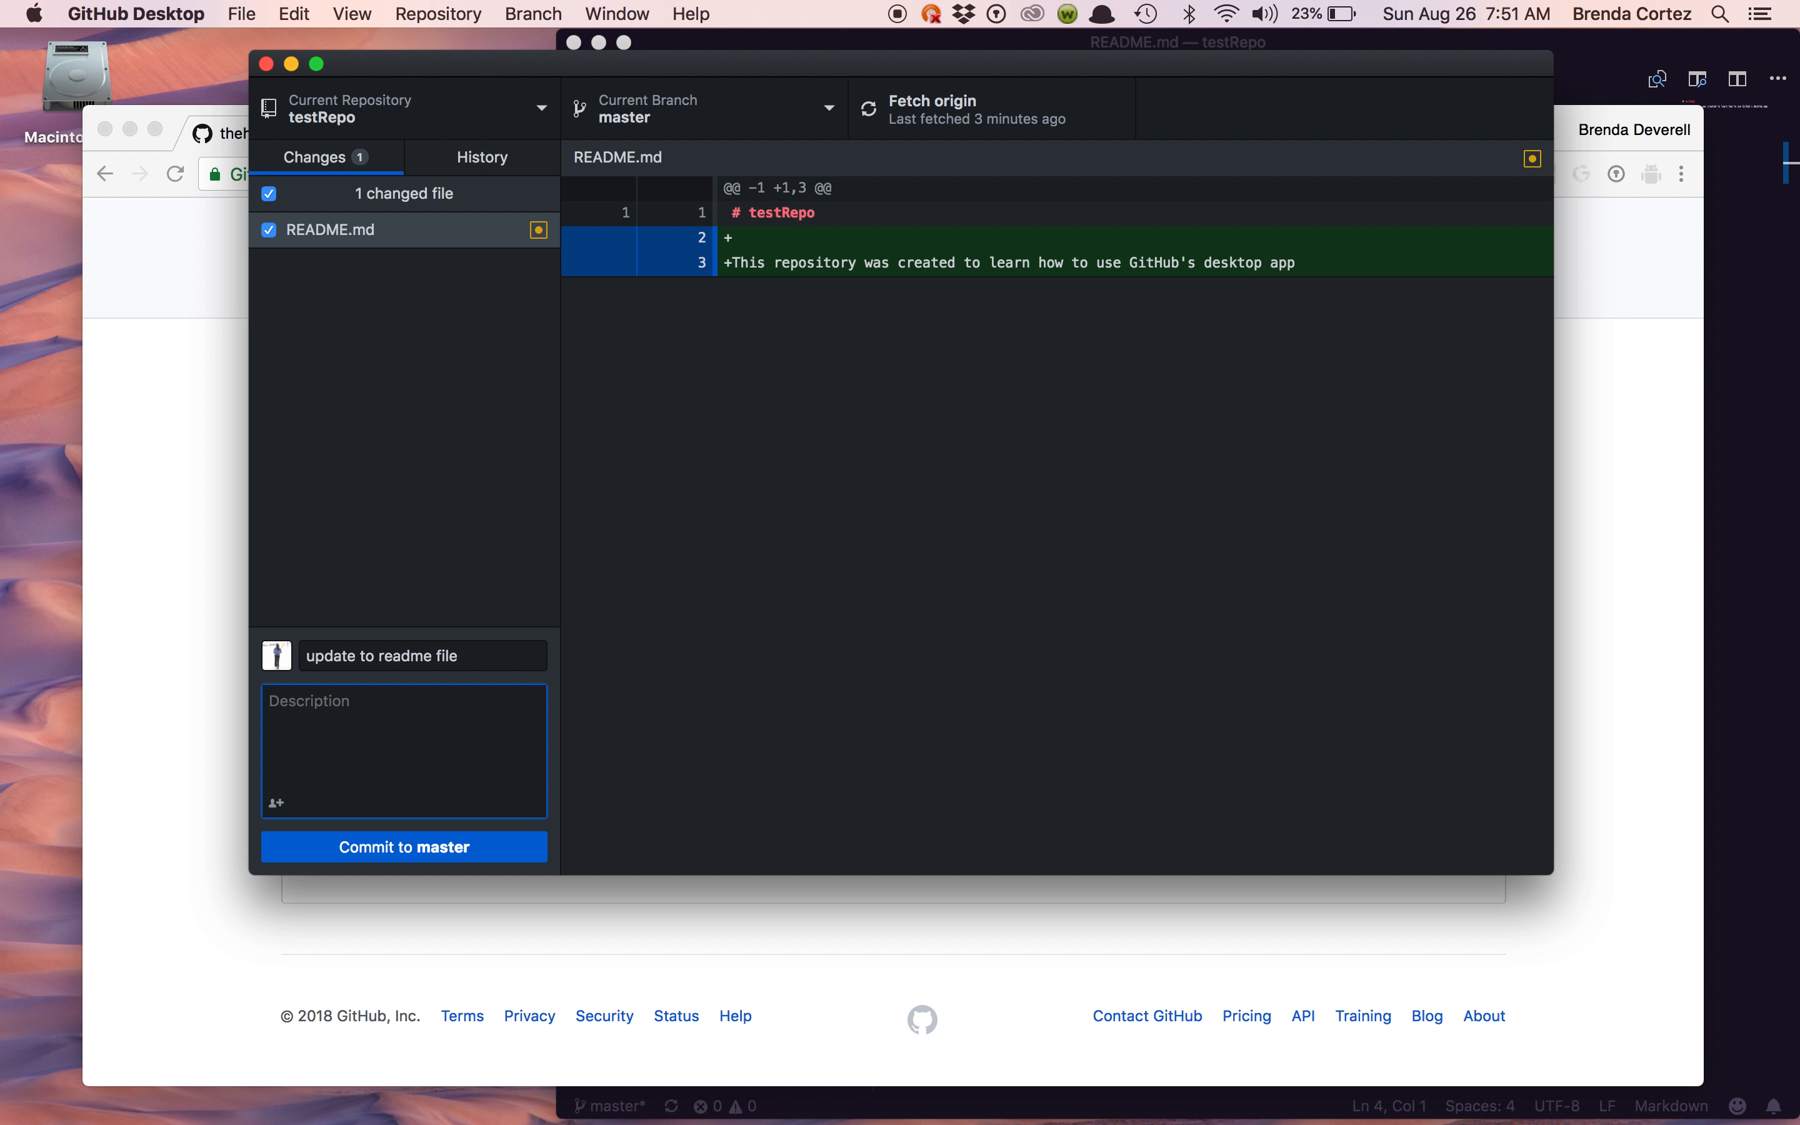
pyautogui.write('added additional information')
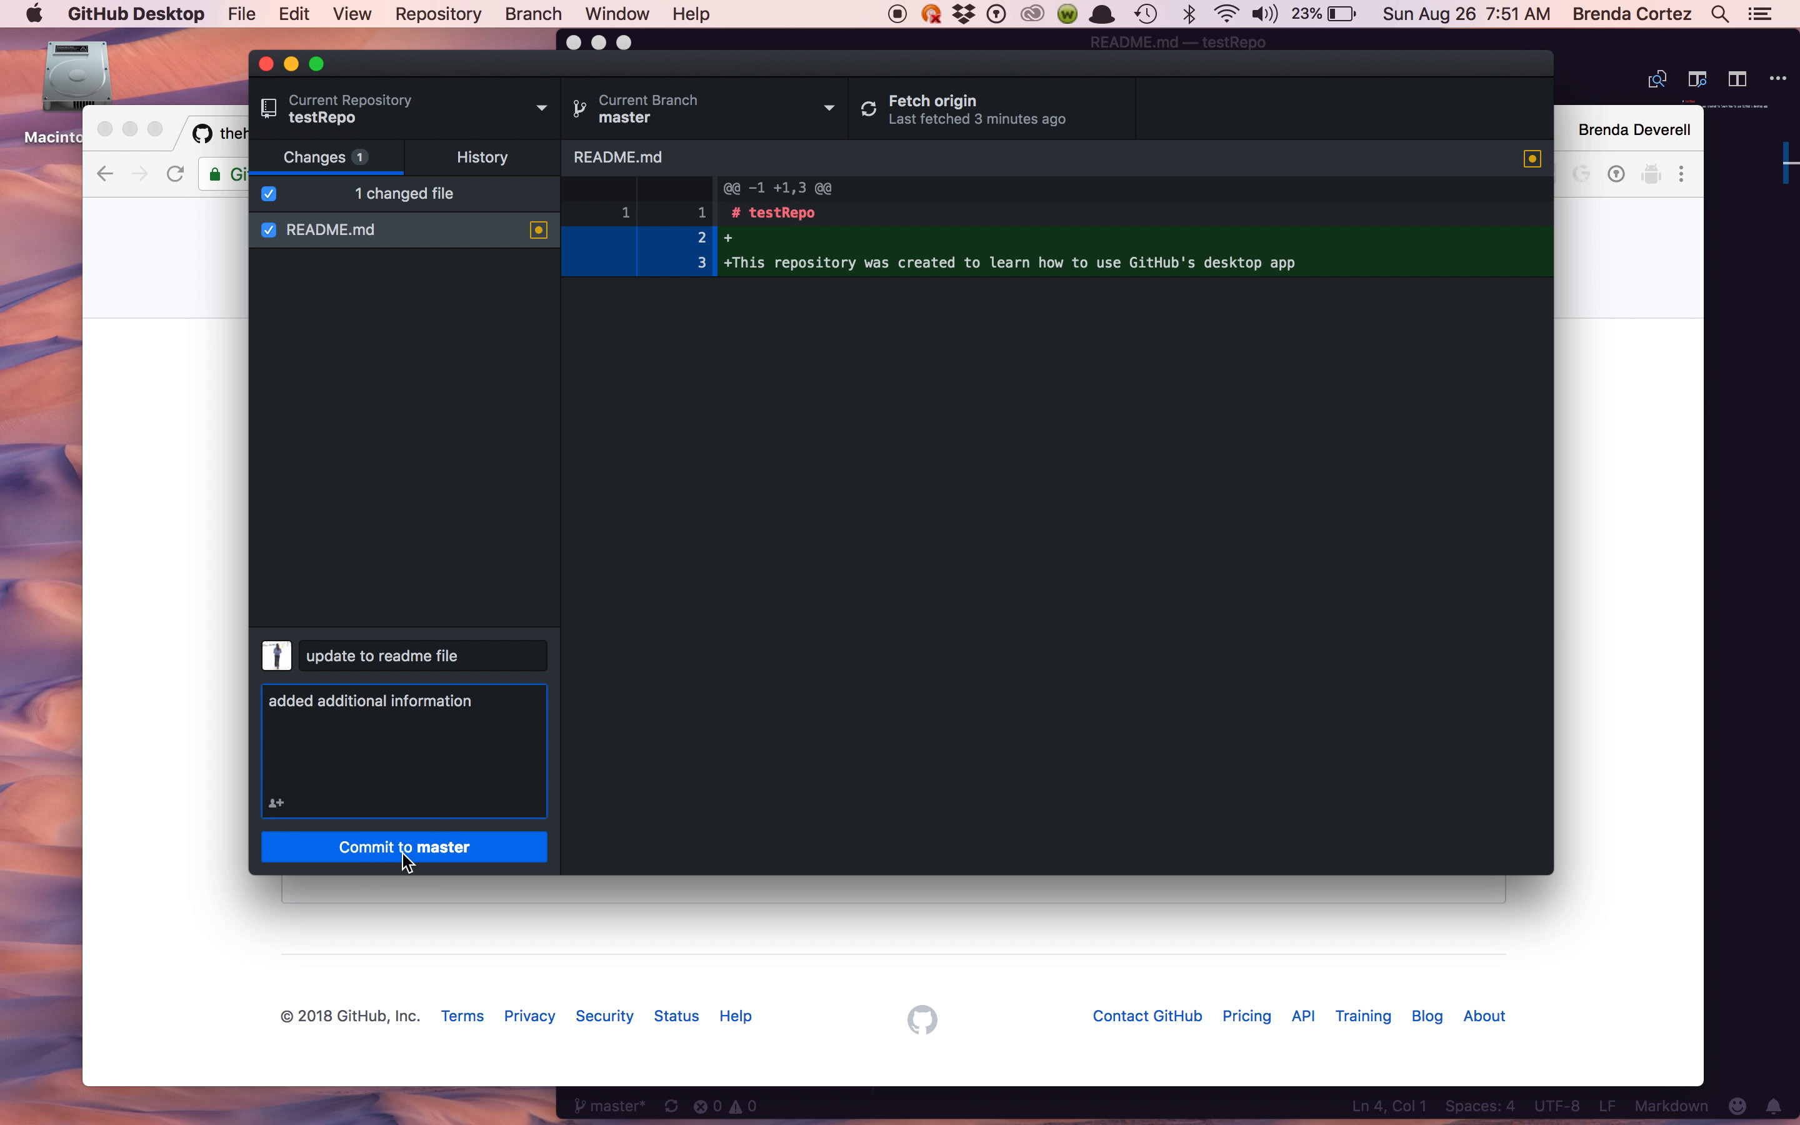
pyautogui.click(423, 849)
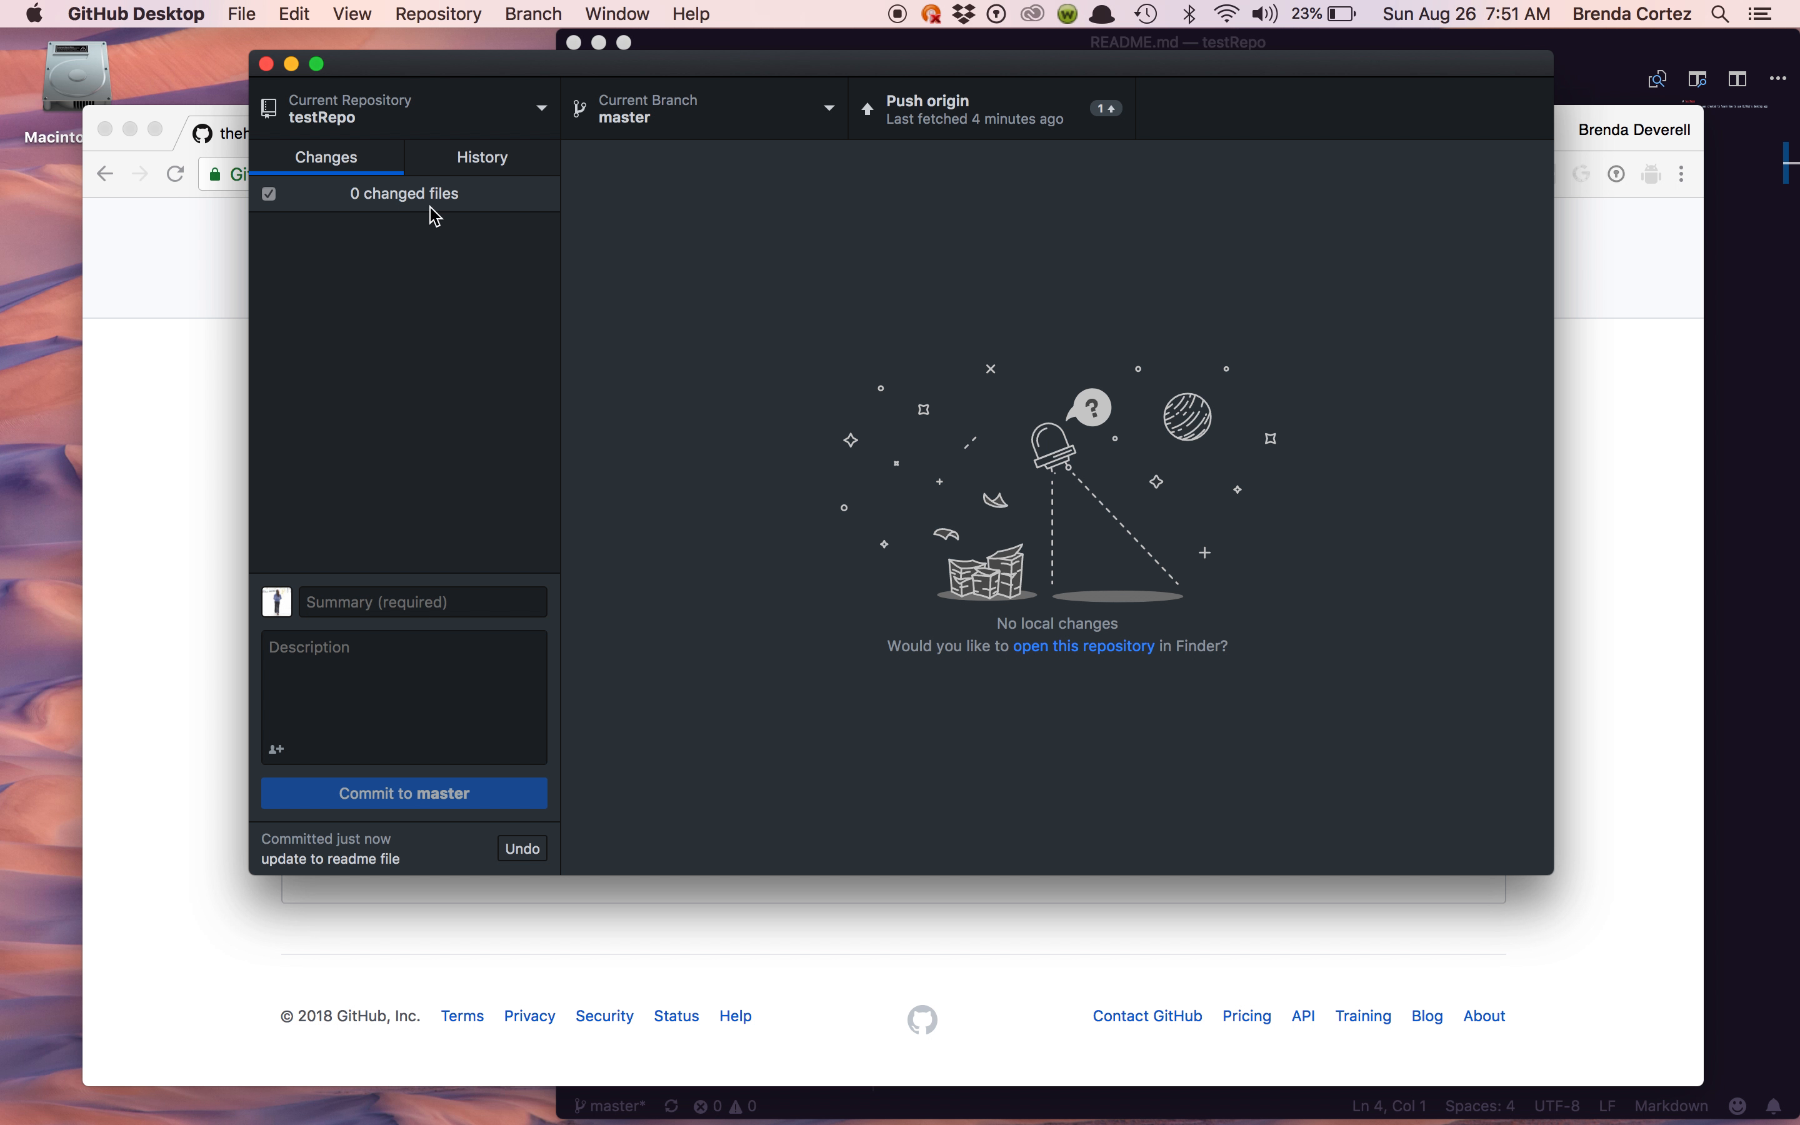
# - Check the commit in History, push it to origin, and reload the GitHub repository page
pyautogui.click(509, 165)
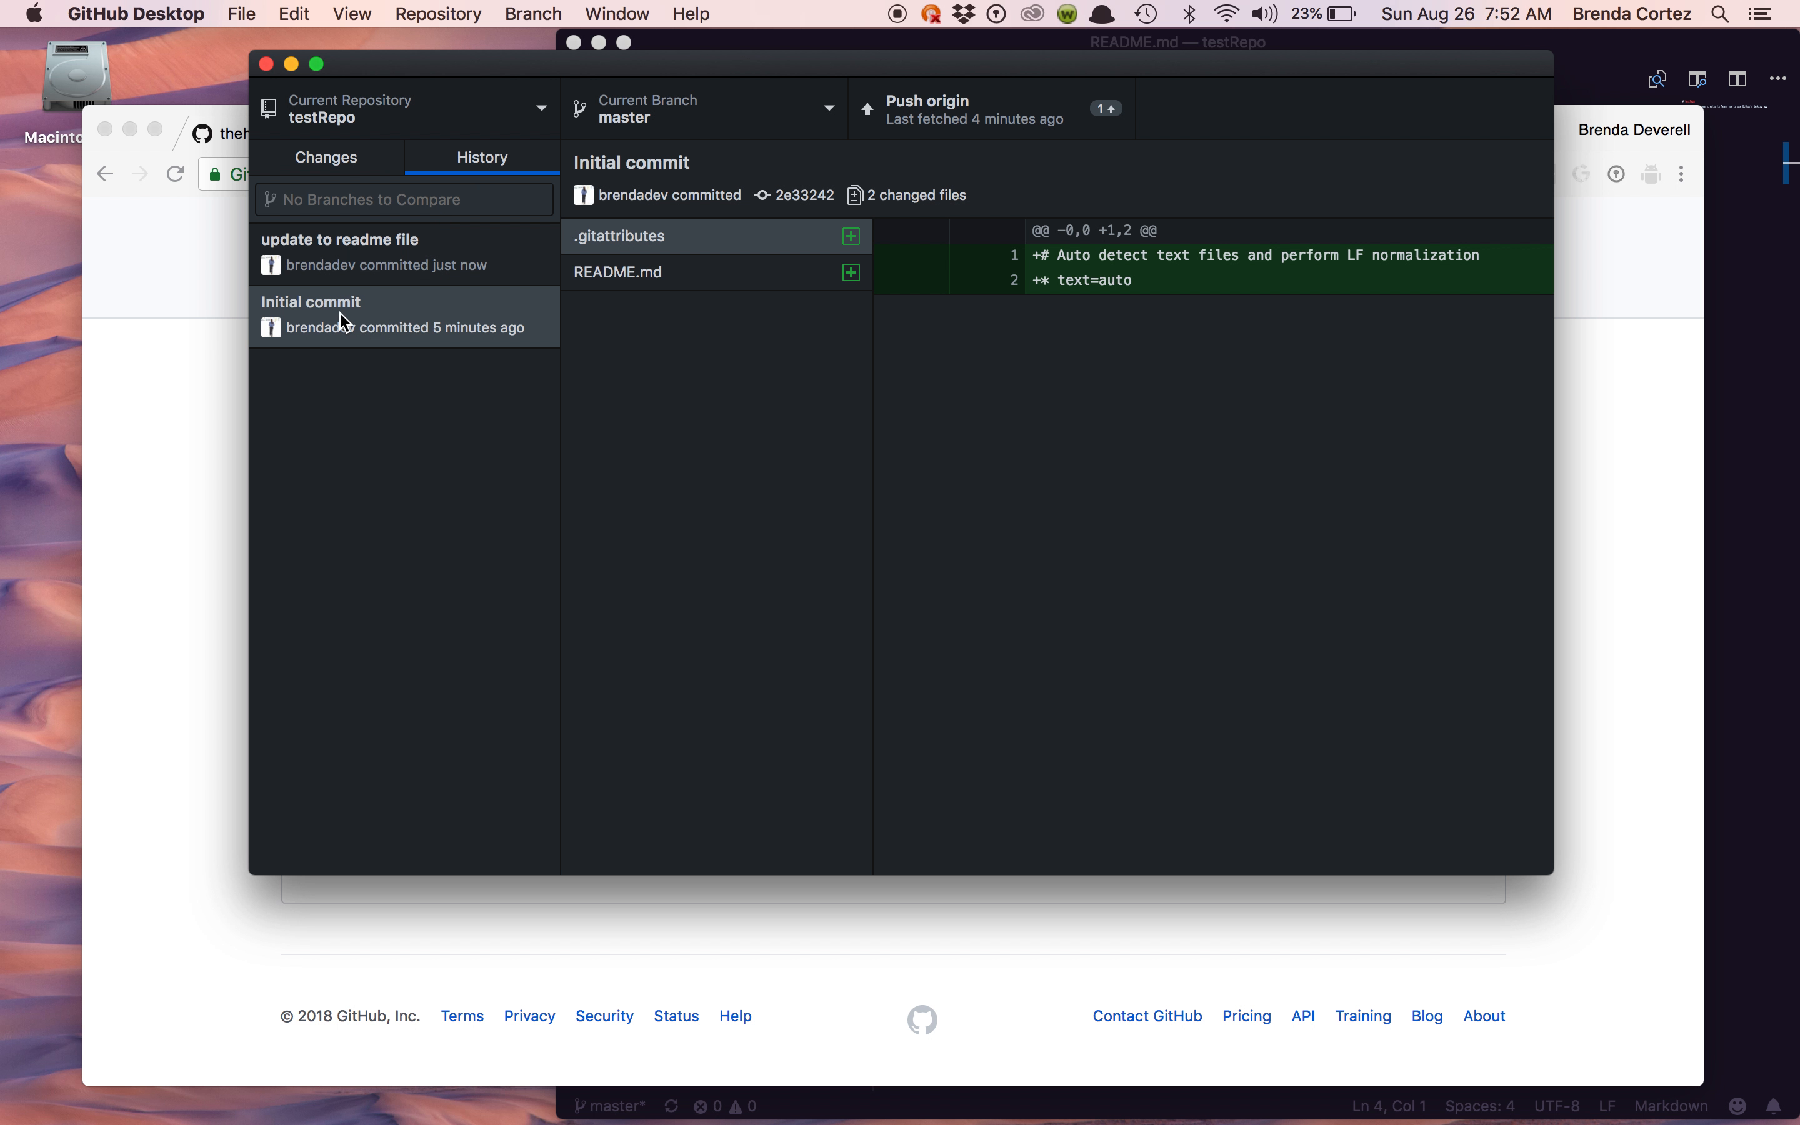
pyautogui.click(333, 249)
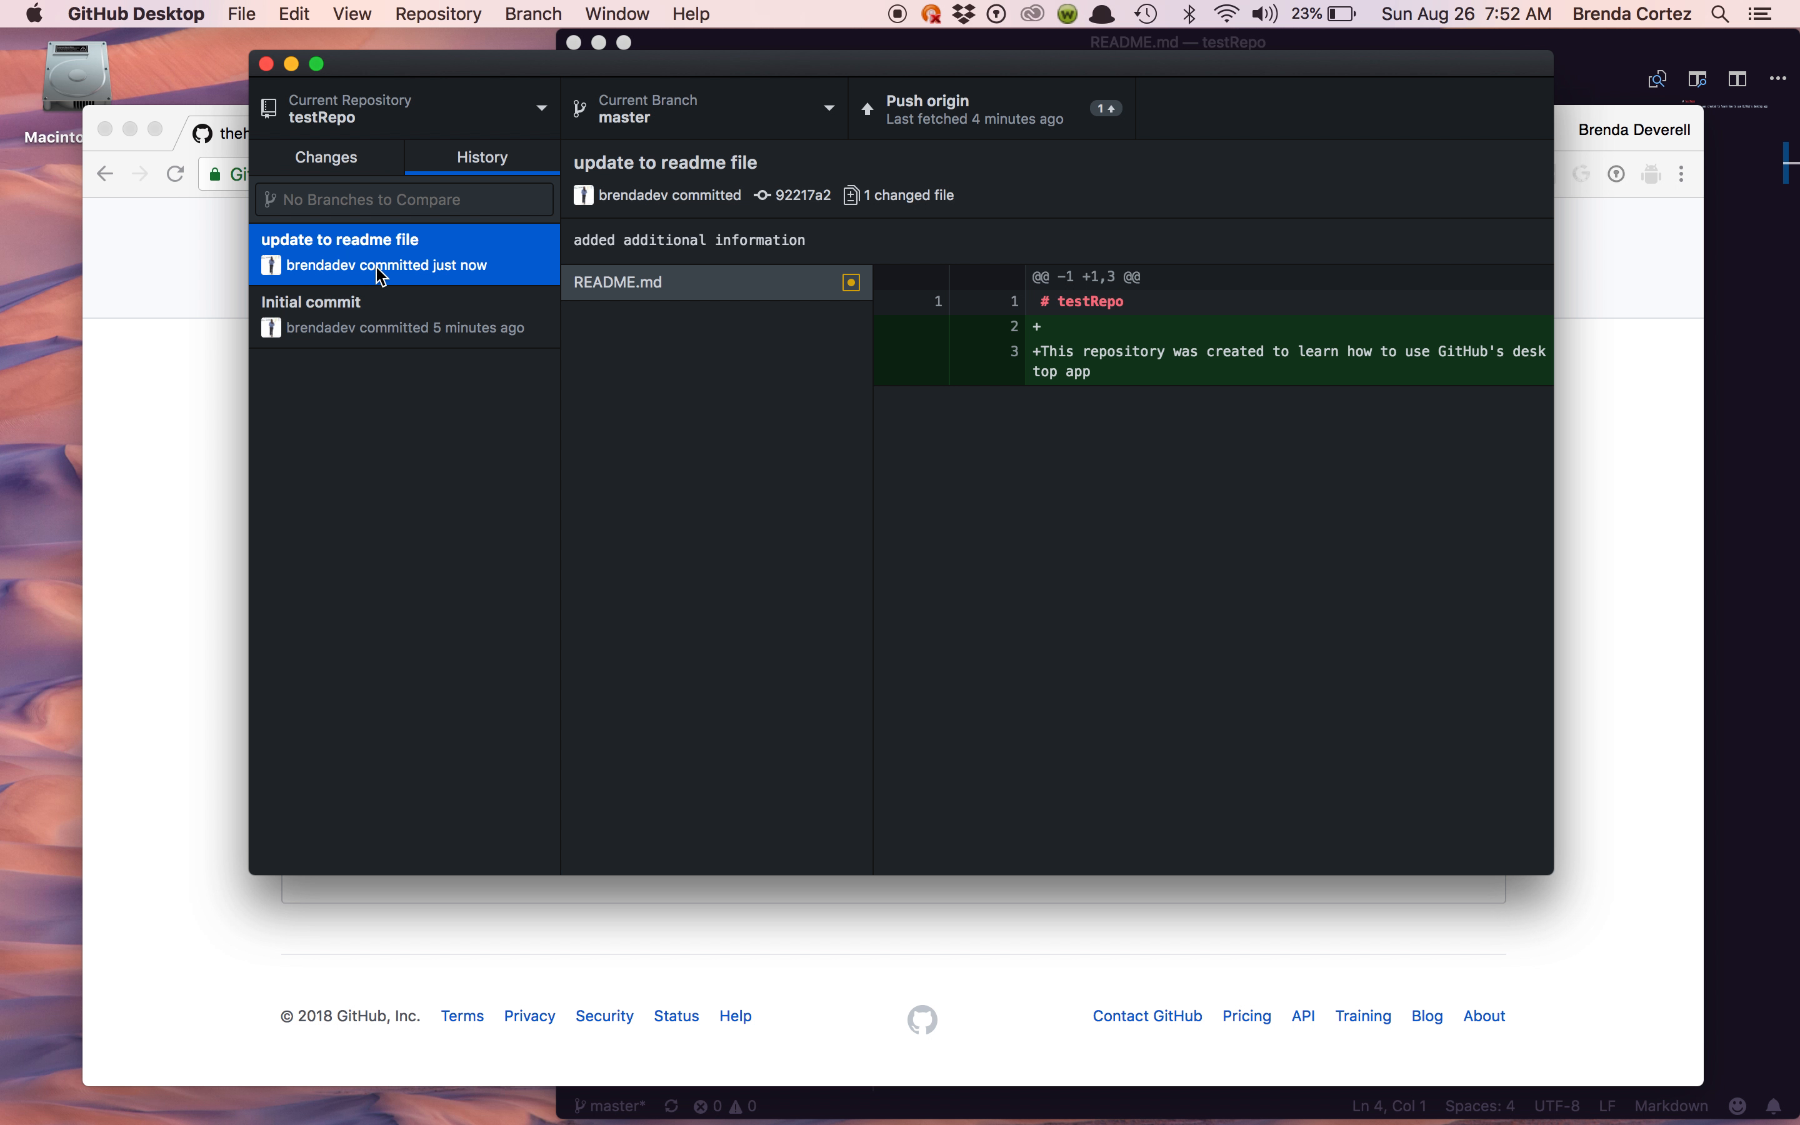
pyautogui.click(963, 126)
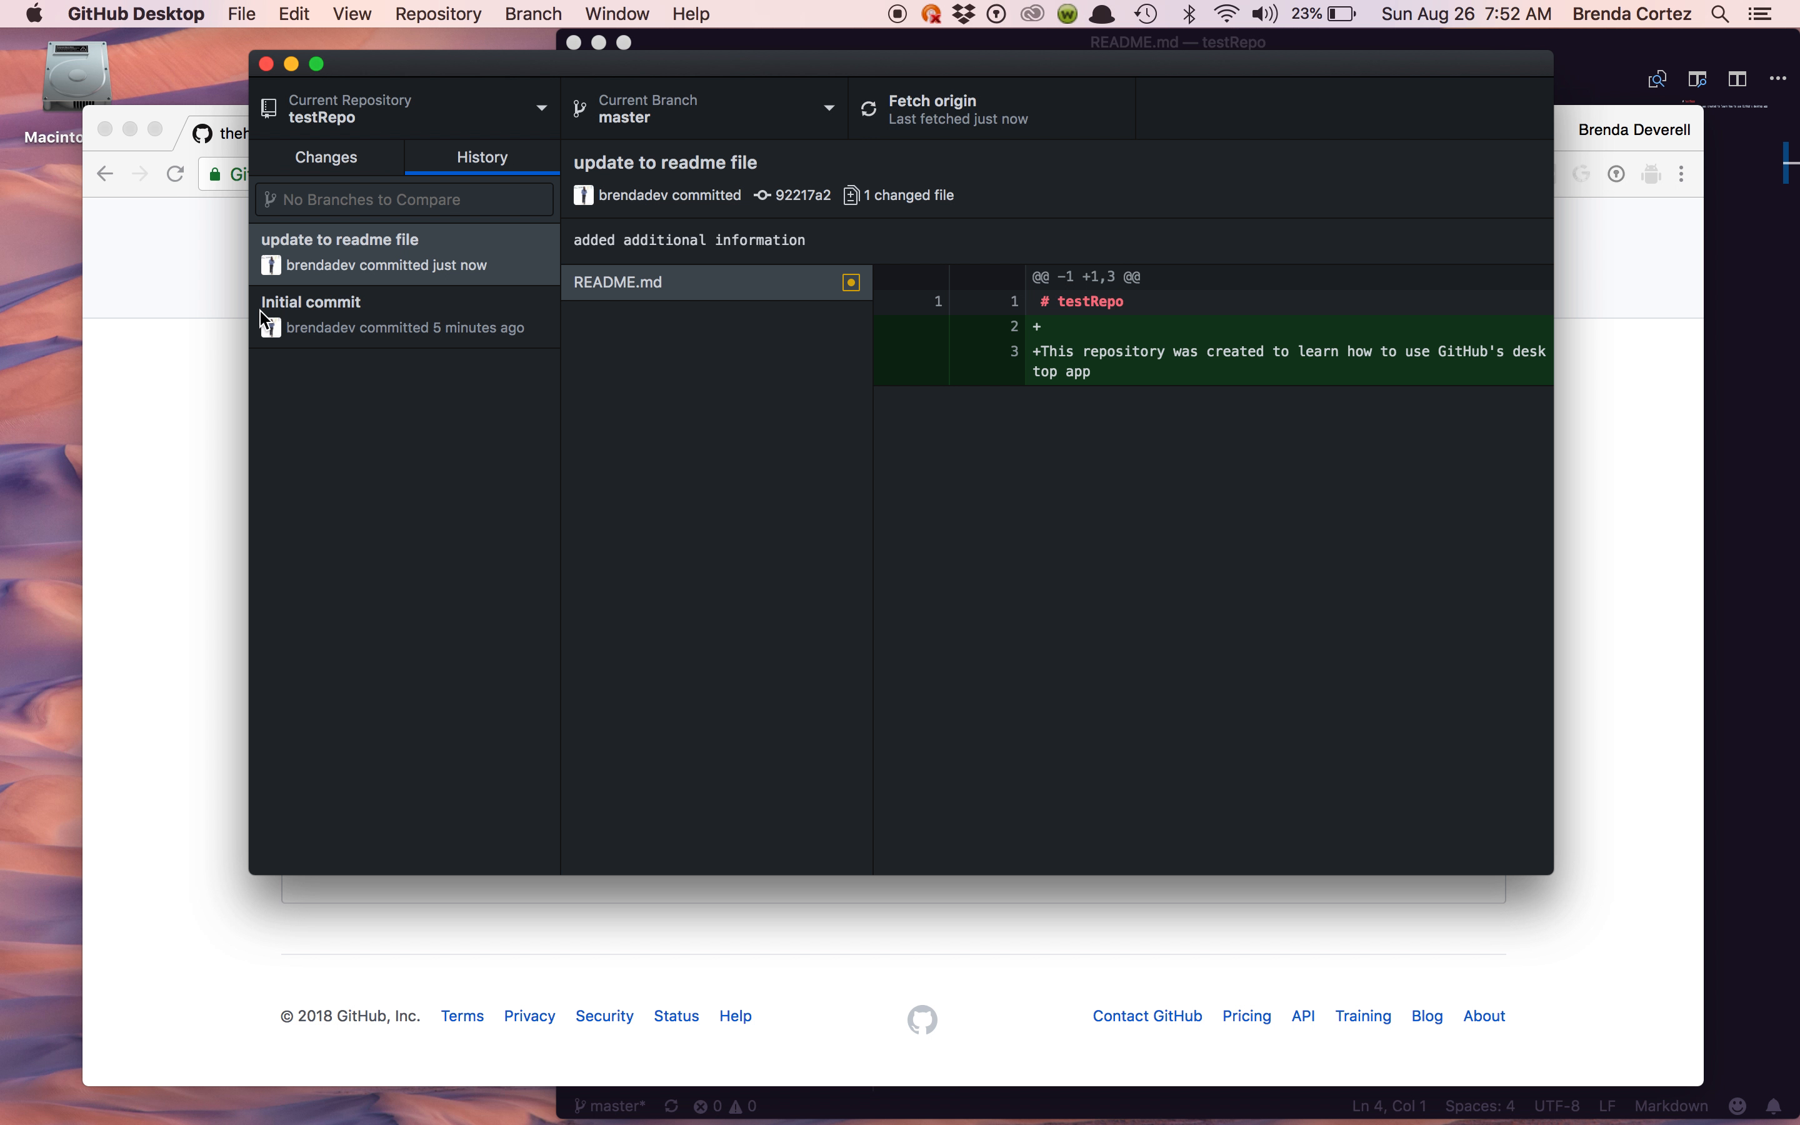
pyautogui.click(143, 497)
pyautogui.press('super+r')
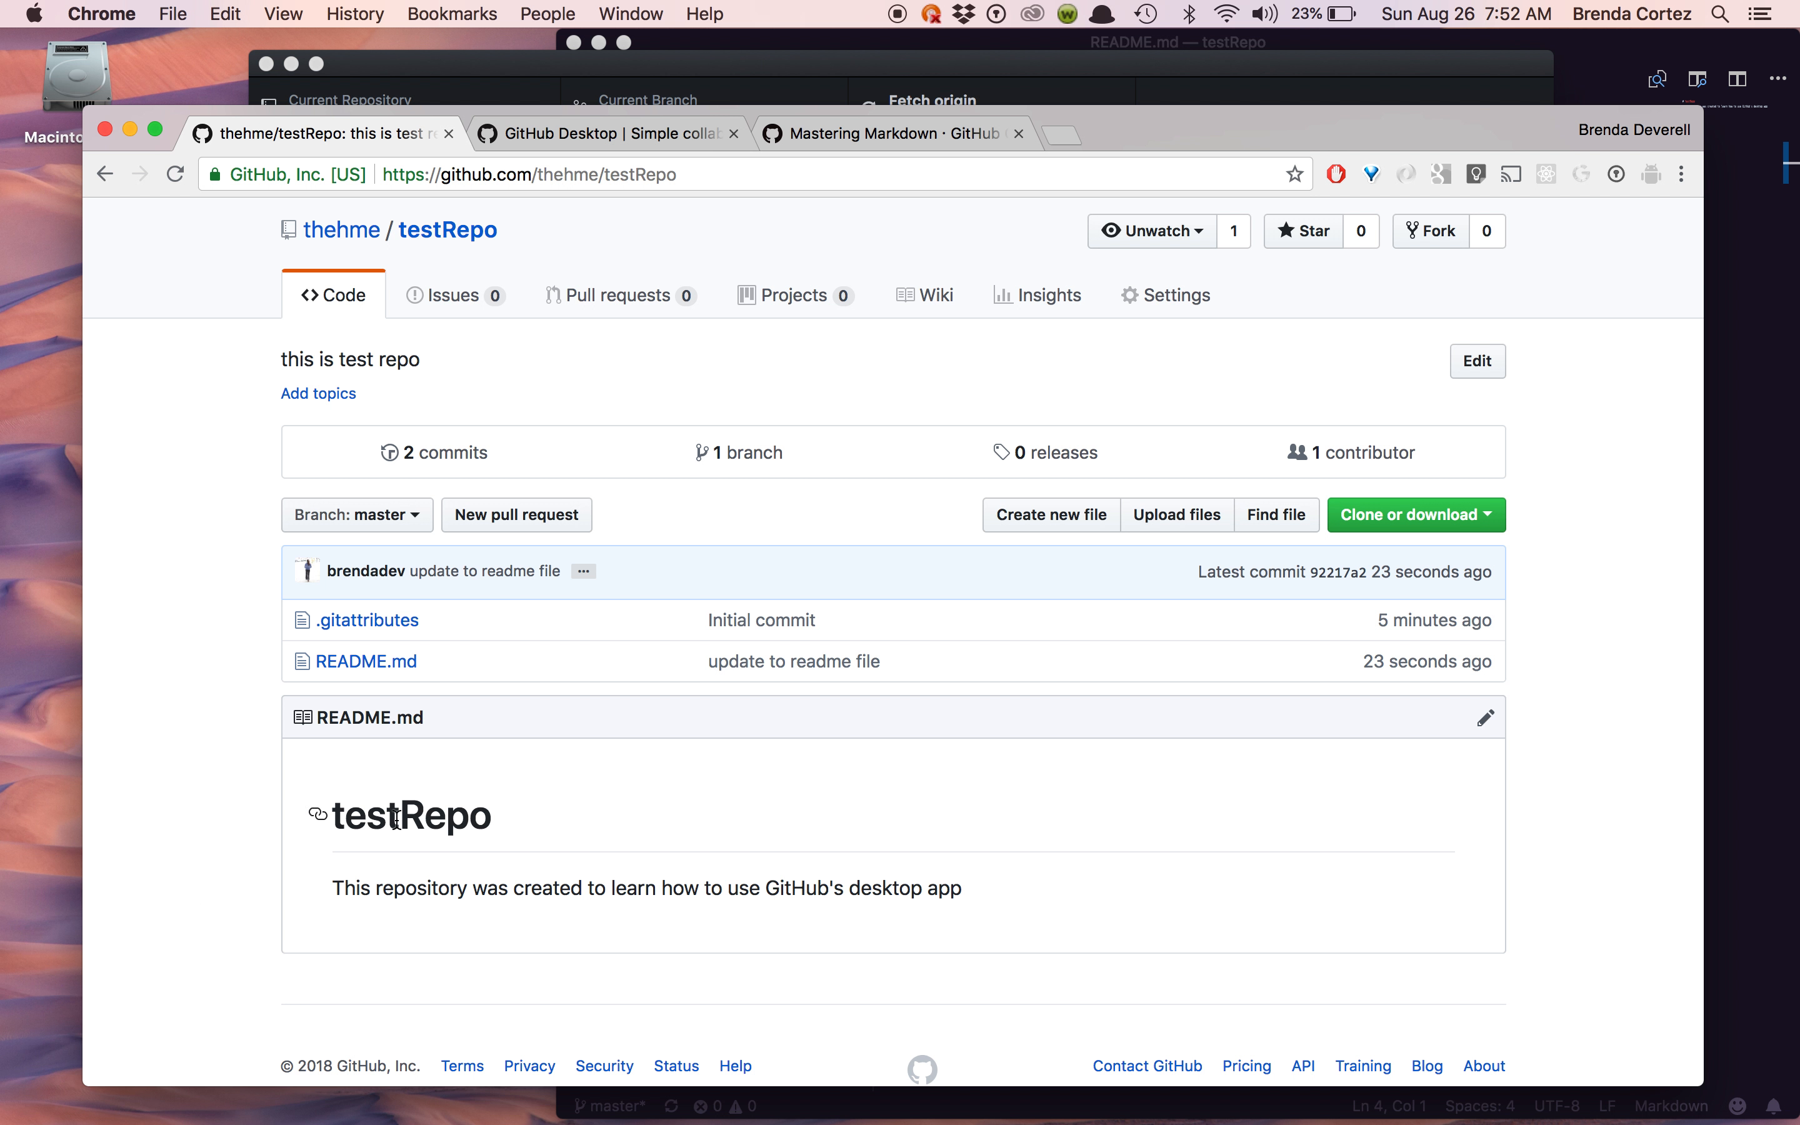
# - Highlight the new README sentence on the GitHub page, then return to GitHub Desktop
pyautogui.moveTo(332, 887); pyautogui.dragTo(932, 910)
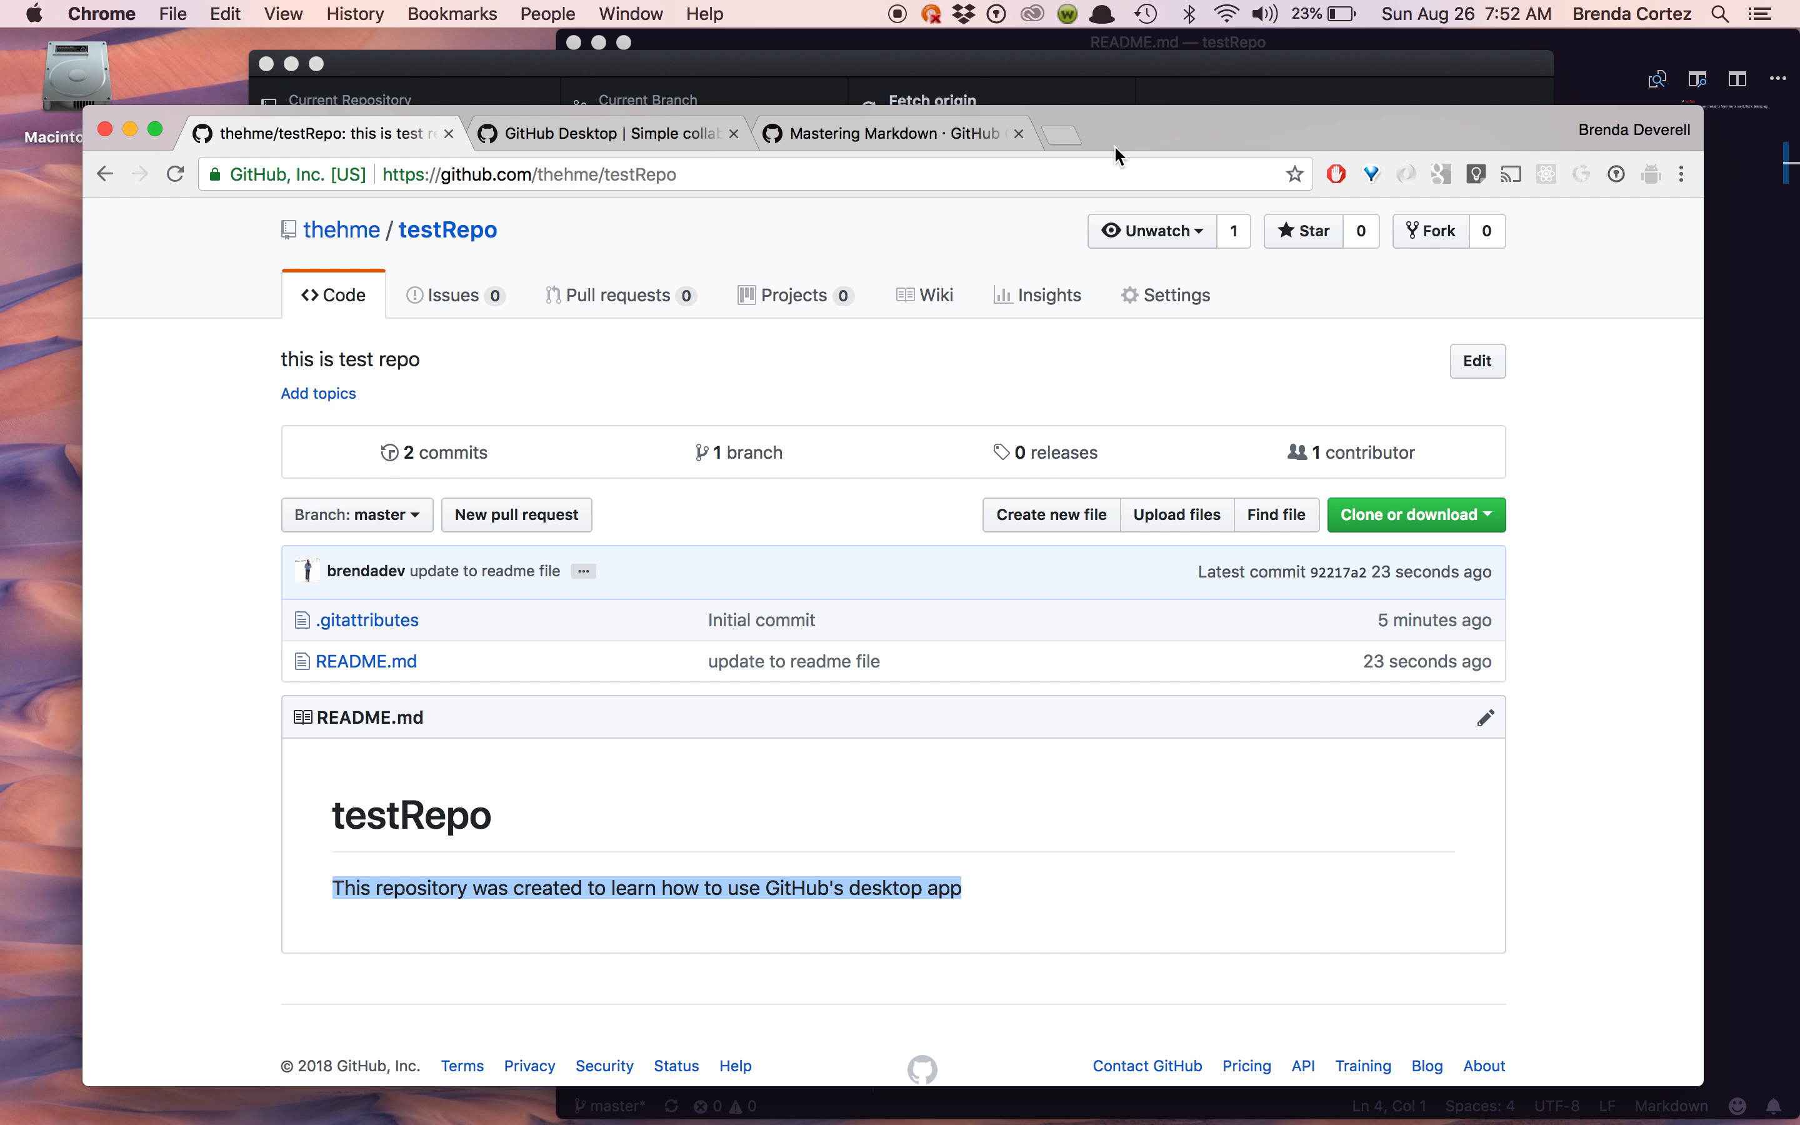
pyautogui.click(1319, 66)
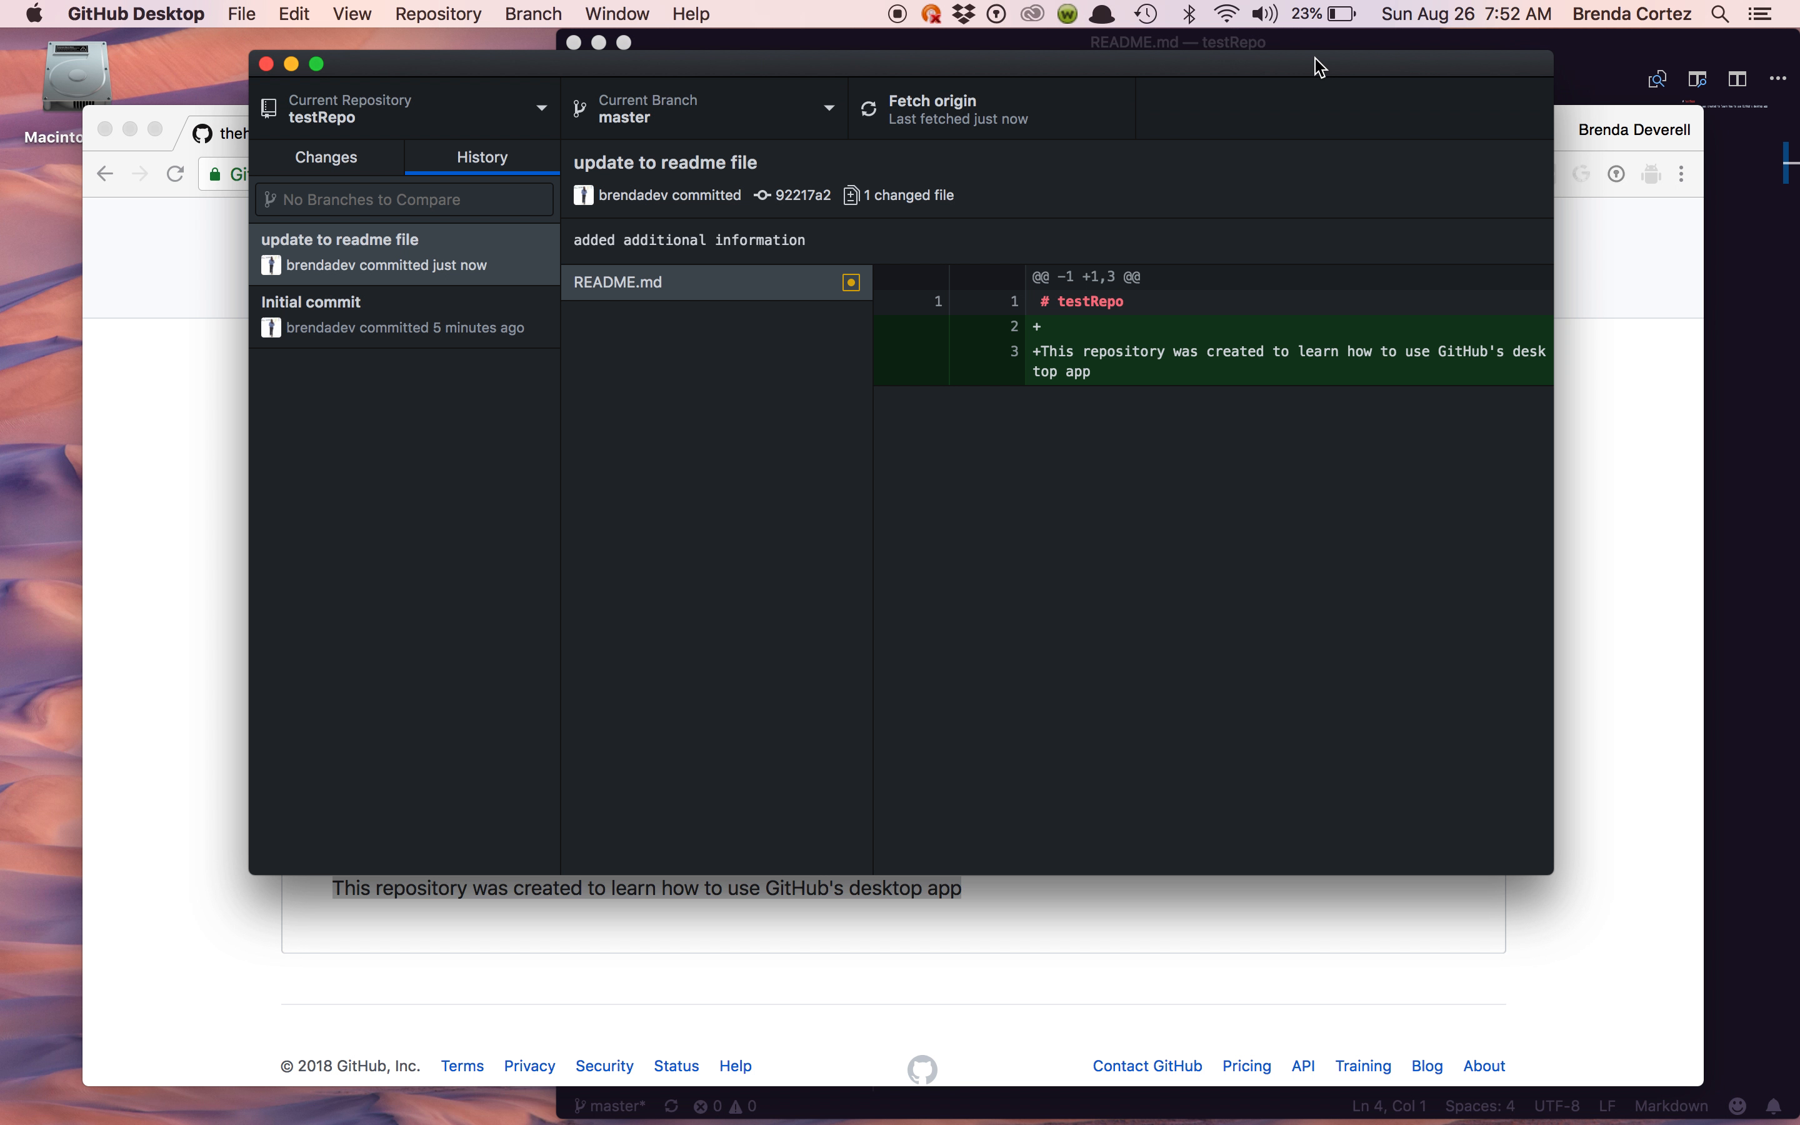
# - Create a new untitled file containing 'sample text' and bring up its Save As dialog
pyautogui.click(1502, 48)
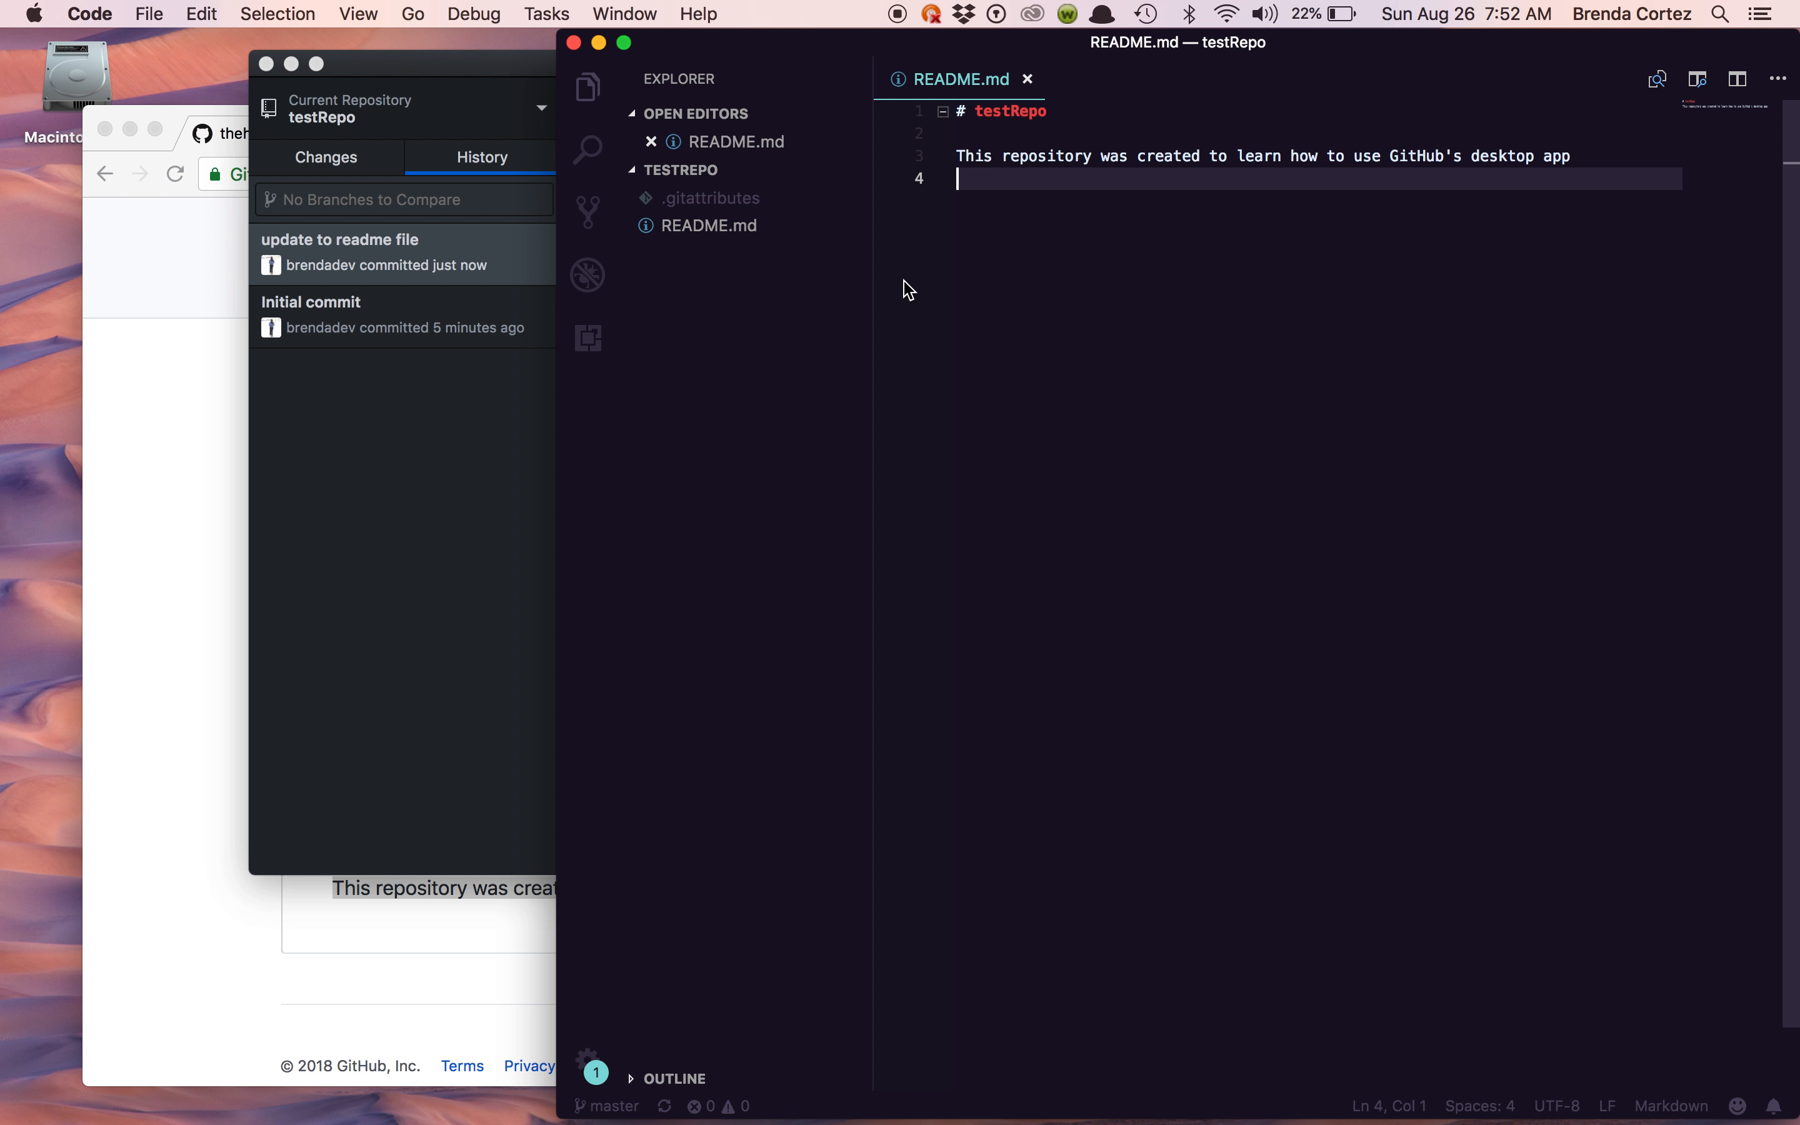
pyautogui.press('super+n')
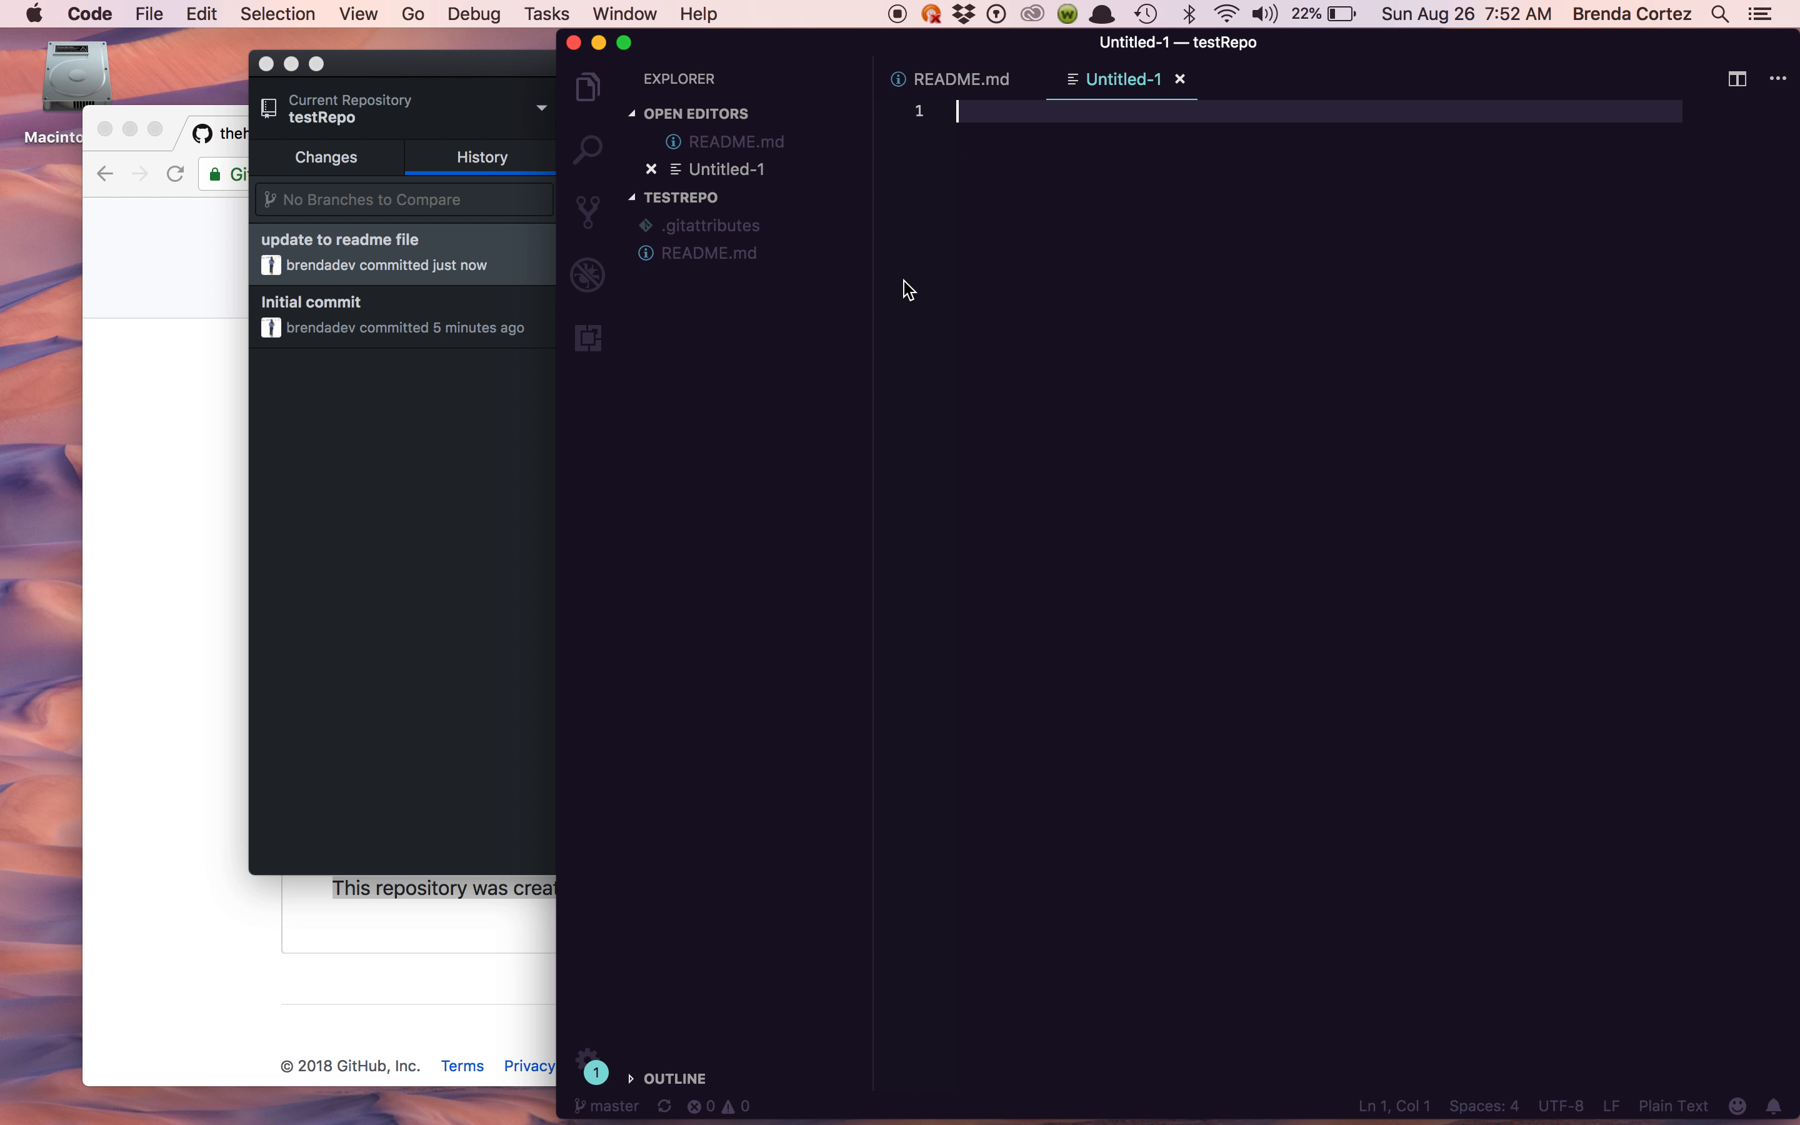
pyautogui.rightClick(1130, 77)
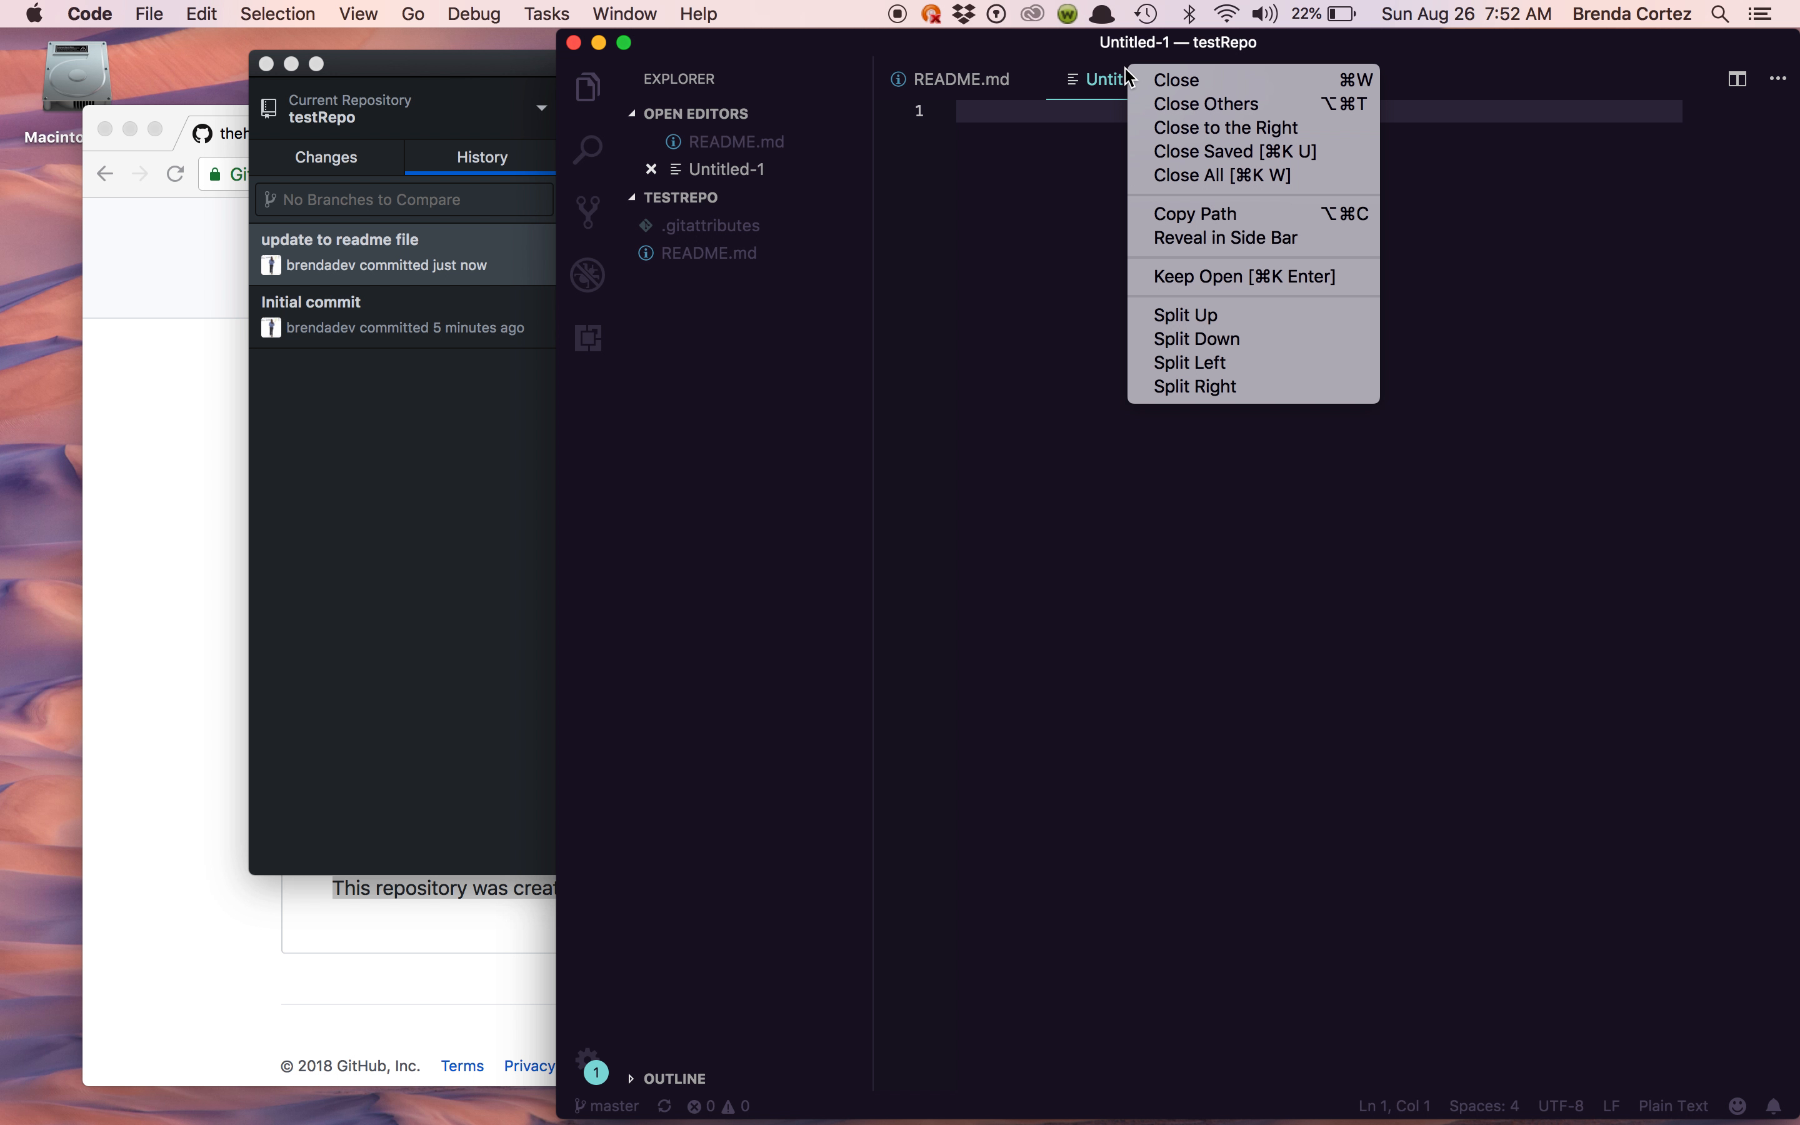
pyautogui.click(1066, 204)
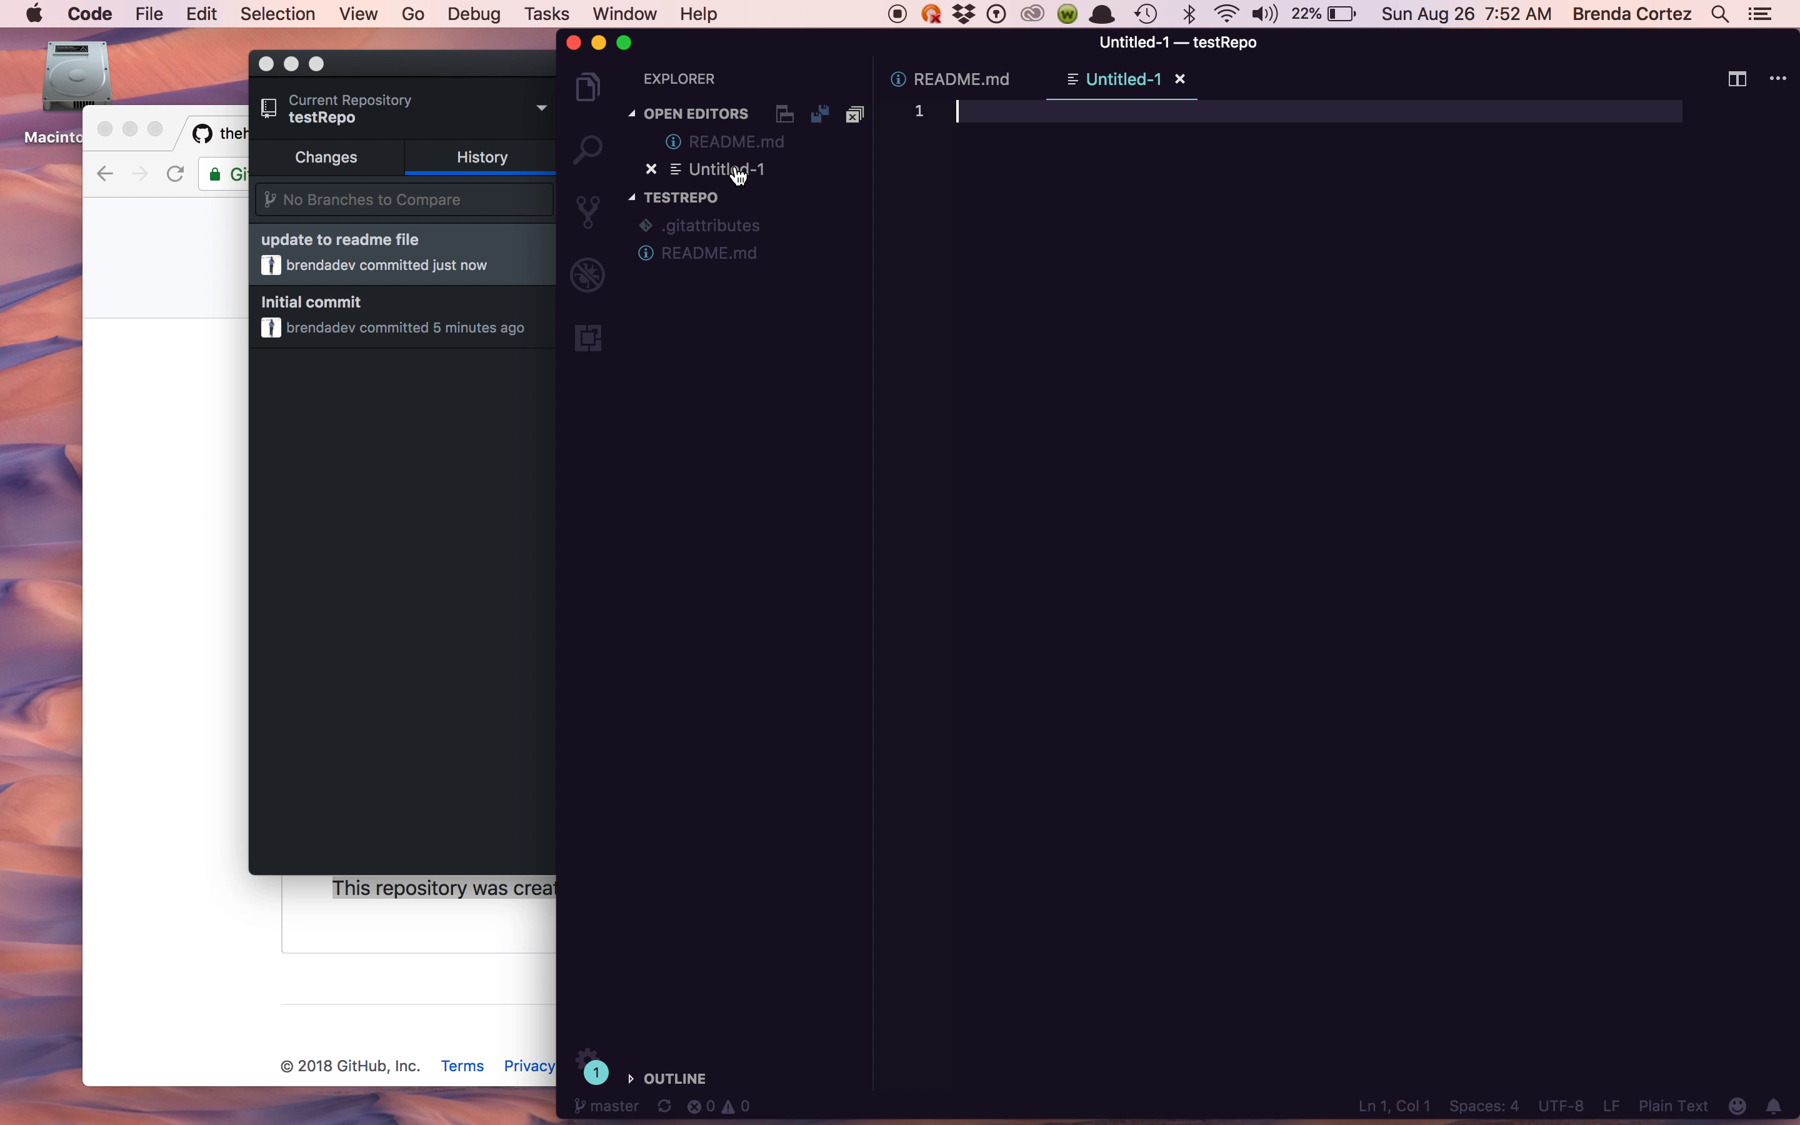
pyautogui.press('Return')
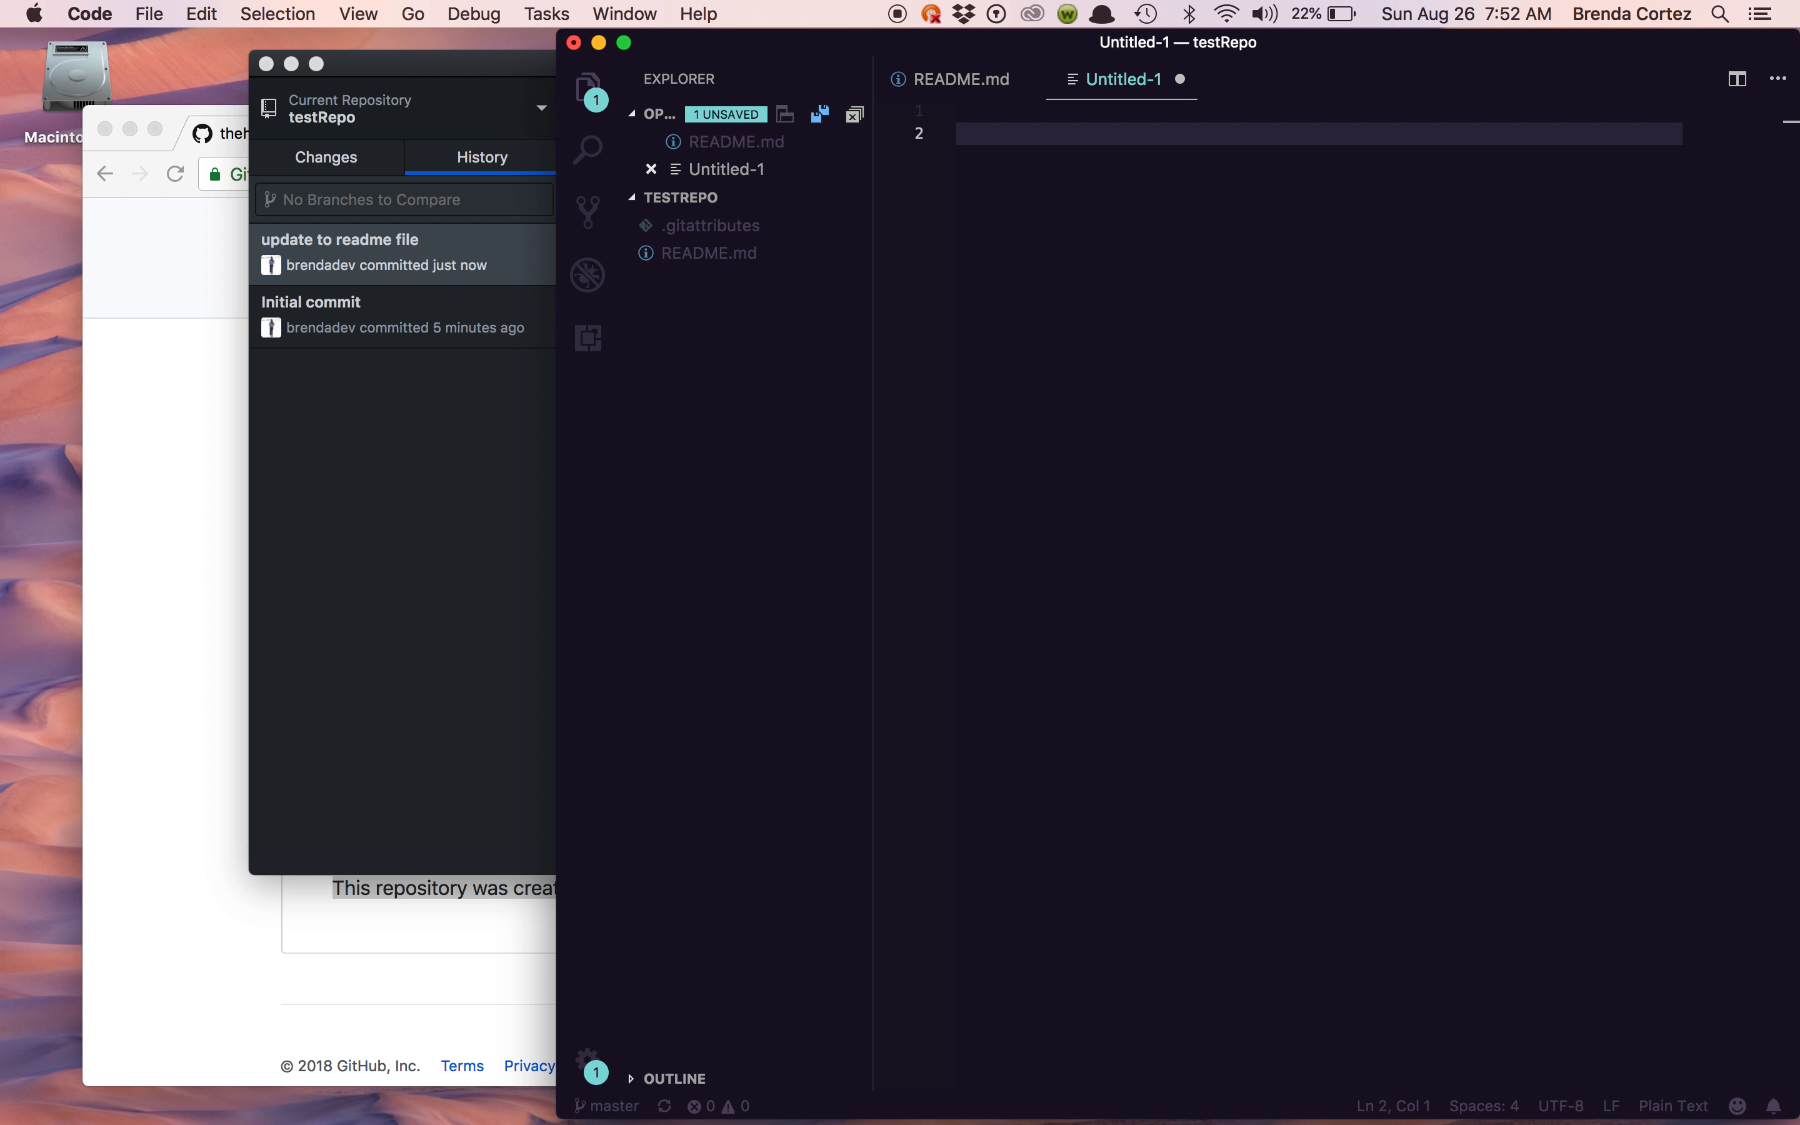
pyautogui.press('BackSpace')
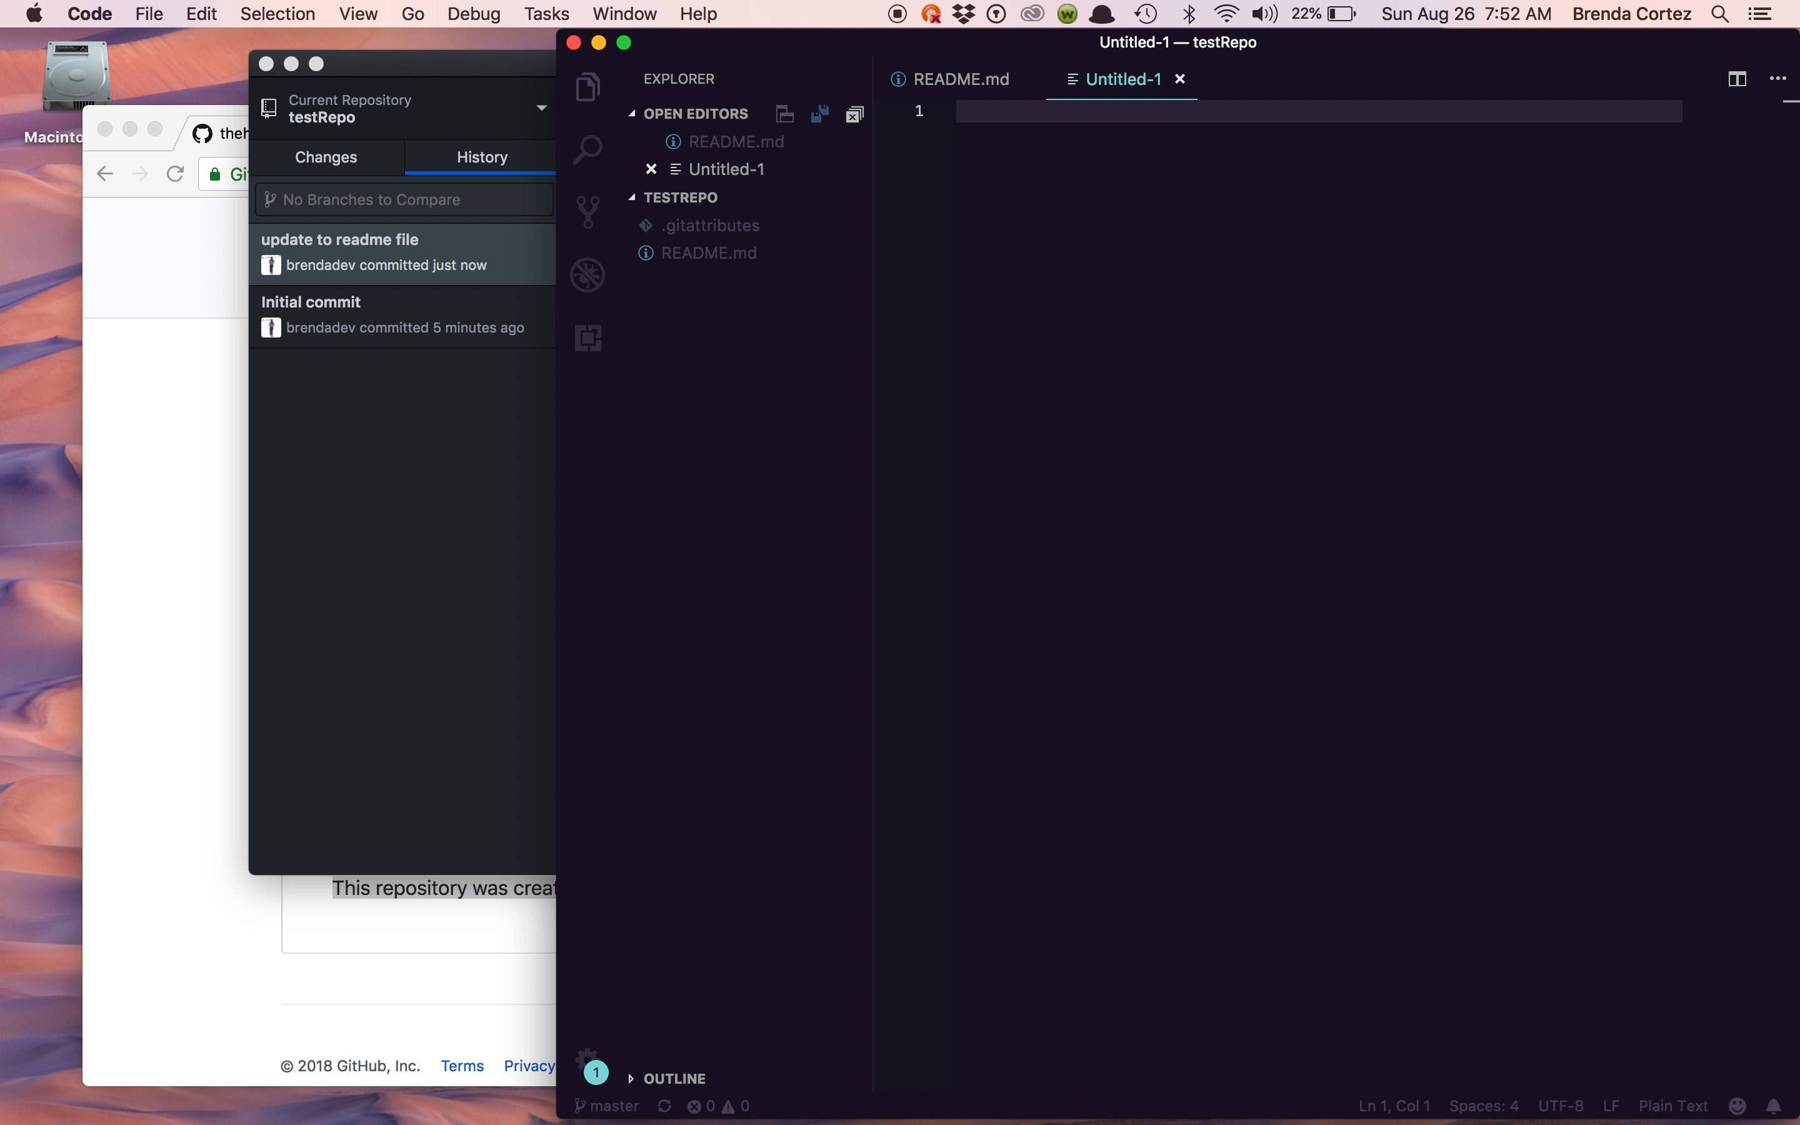
pyautogui.write('te')
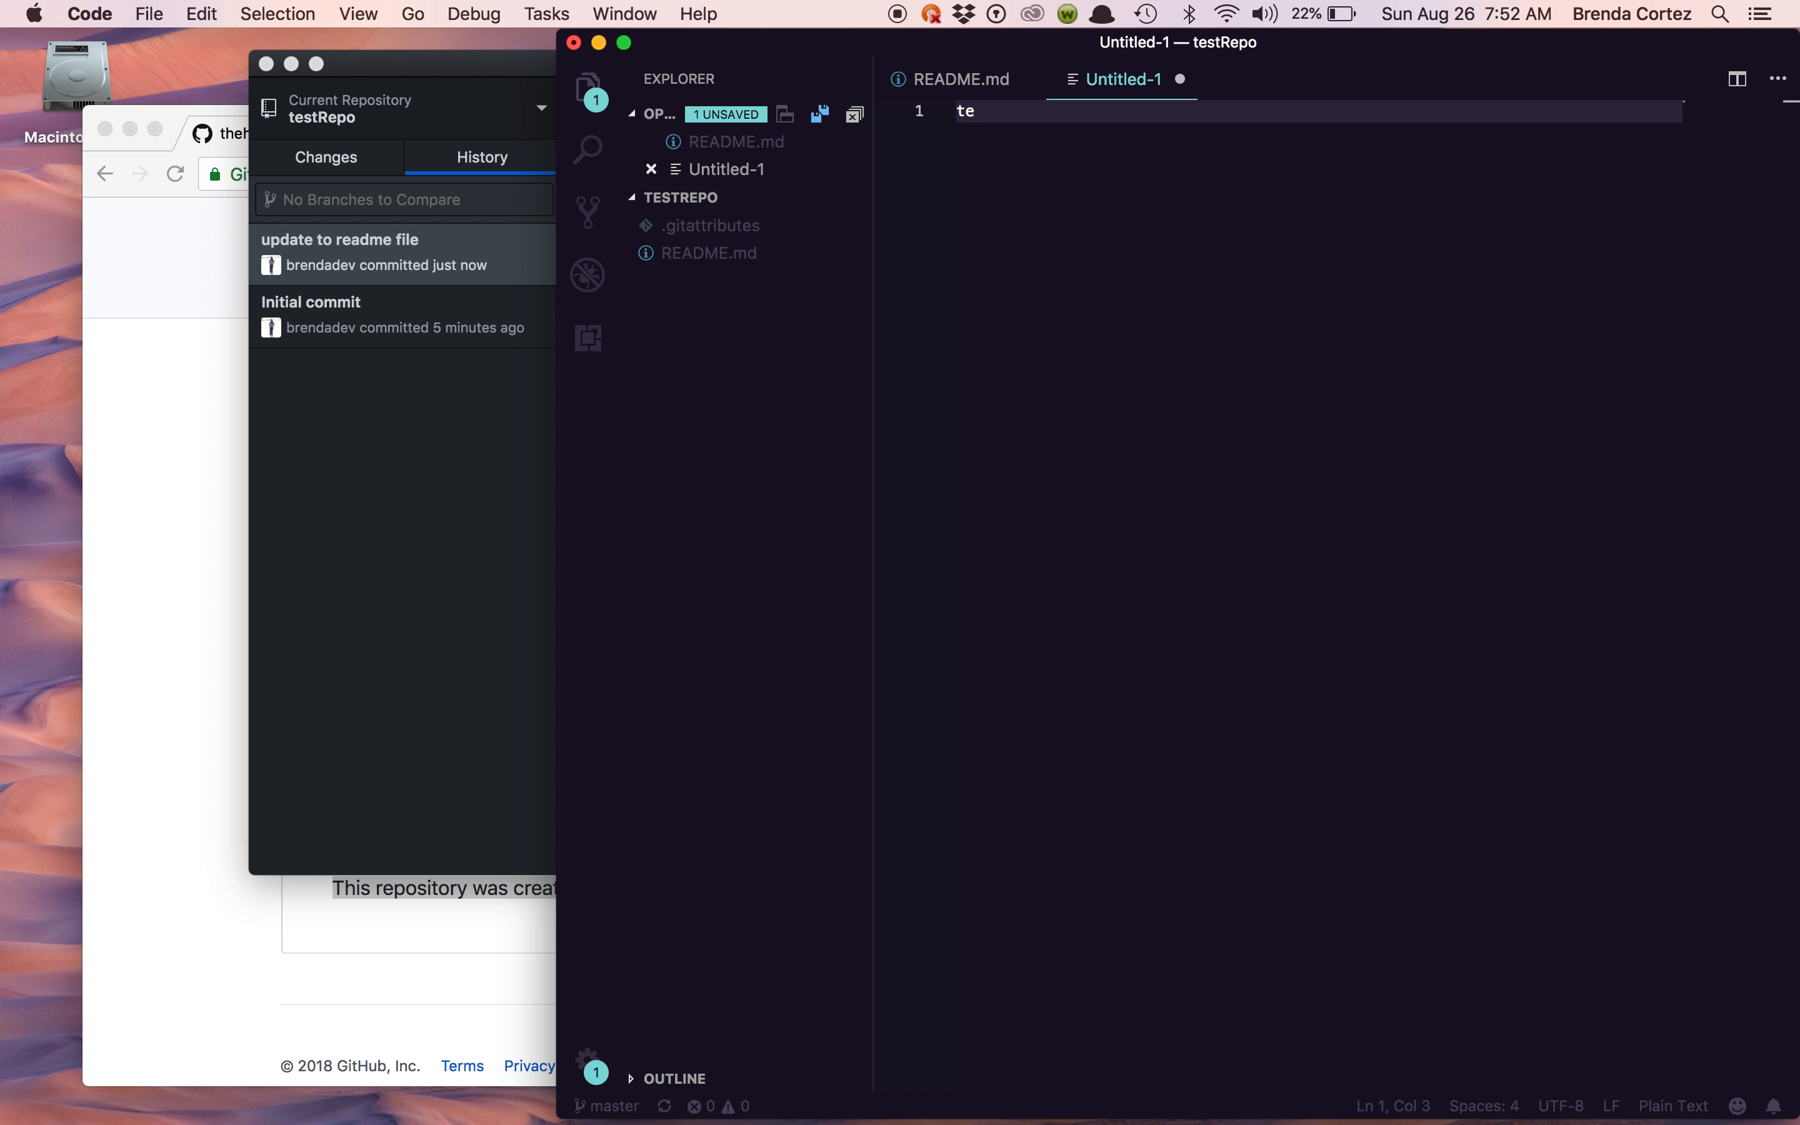
pyautogui.press('BackSpace')
pyautogui.write('sample text')
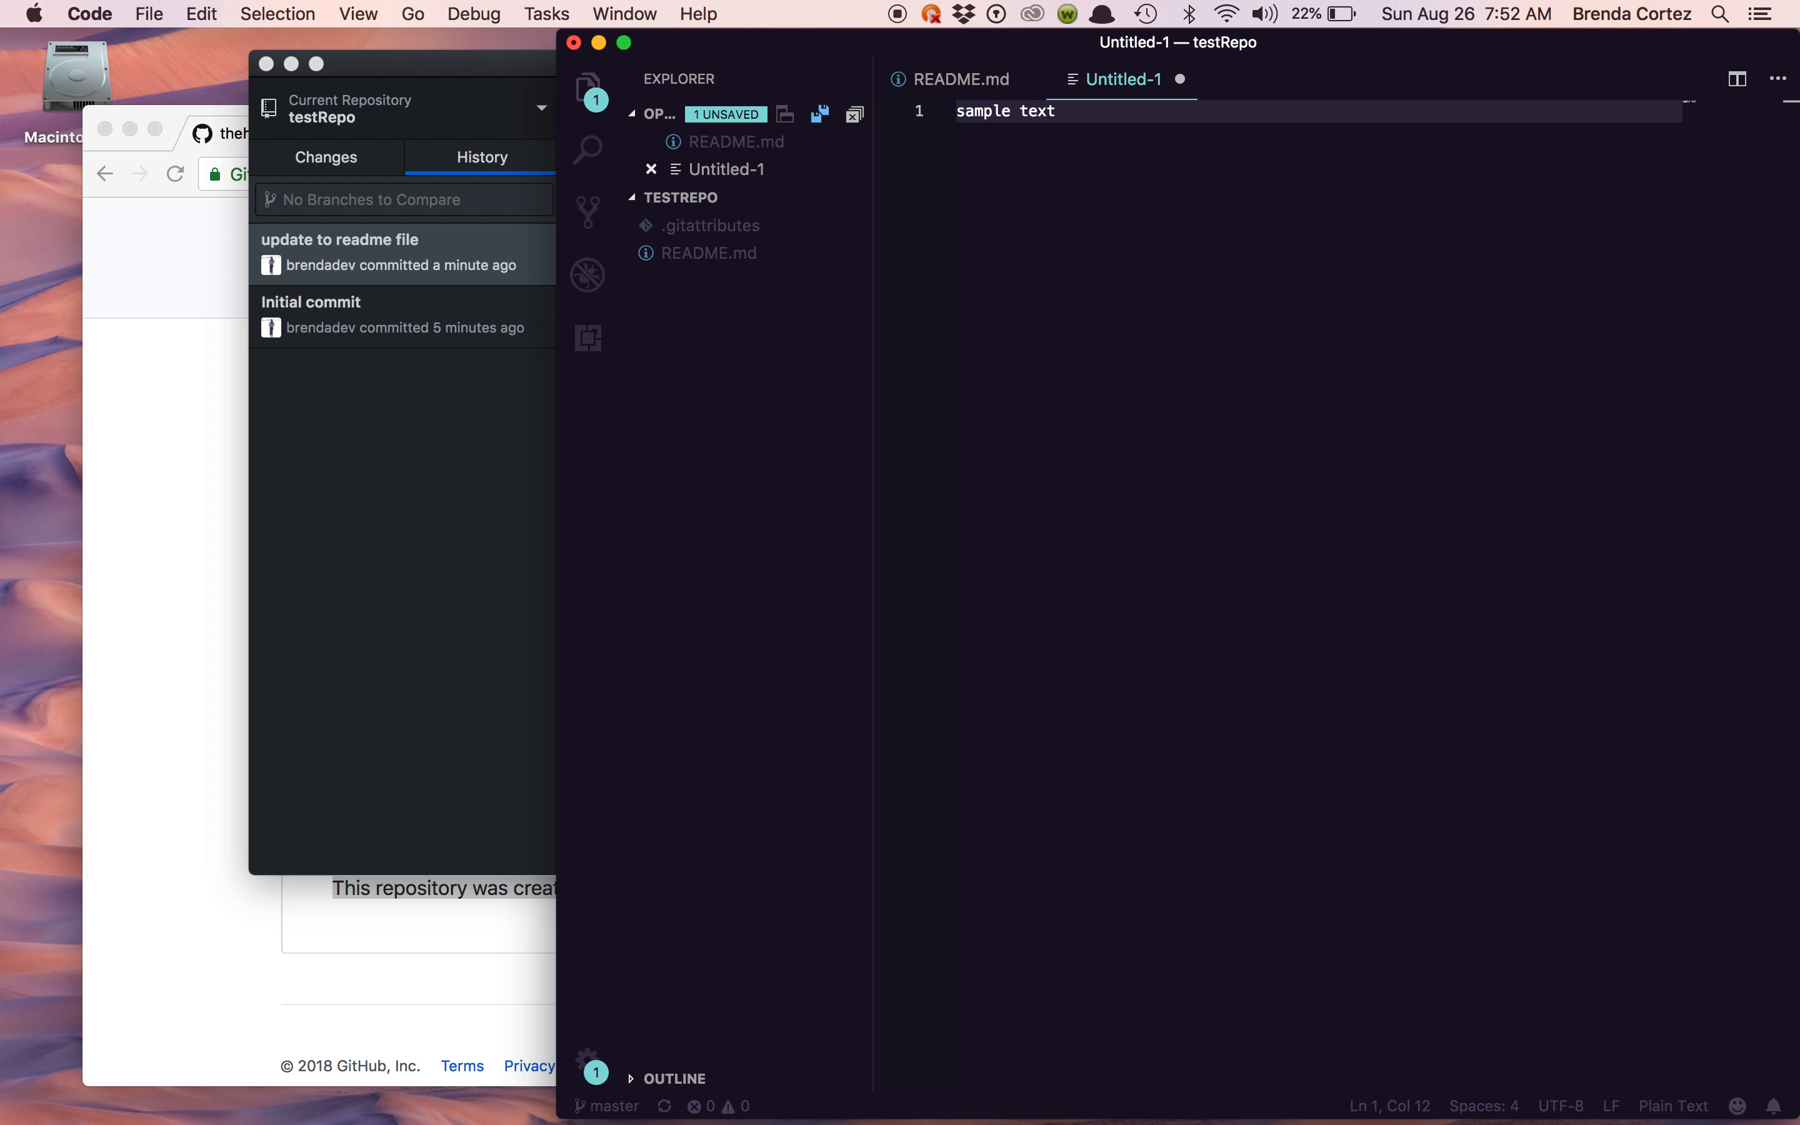
pyautogui.press('super+s')
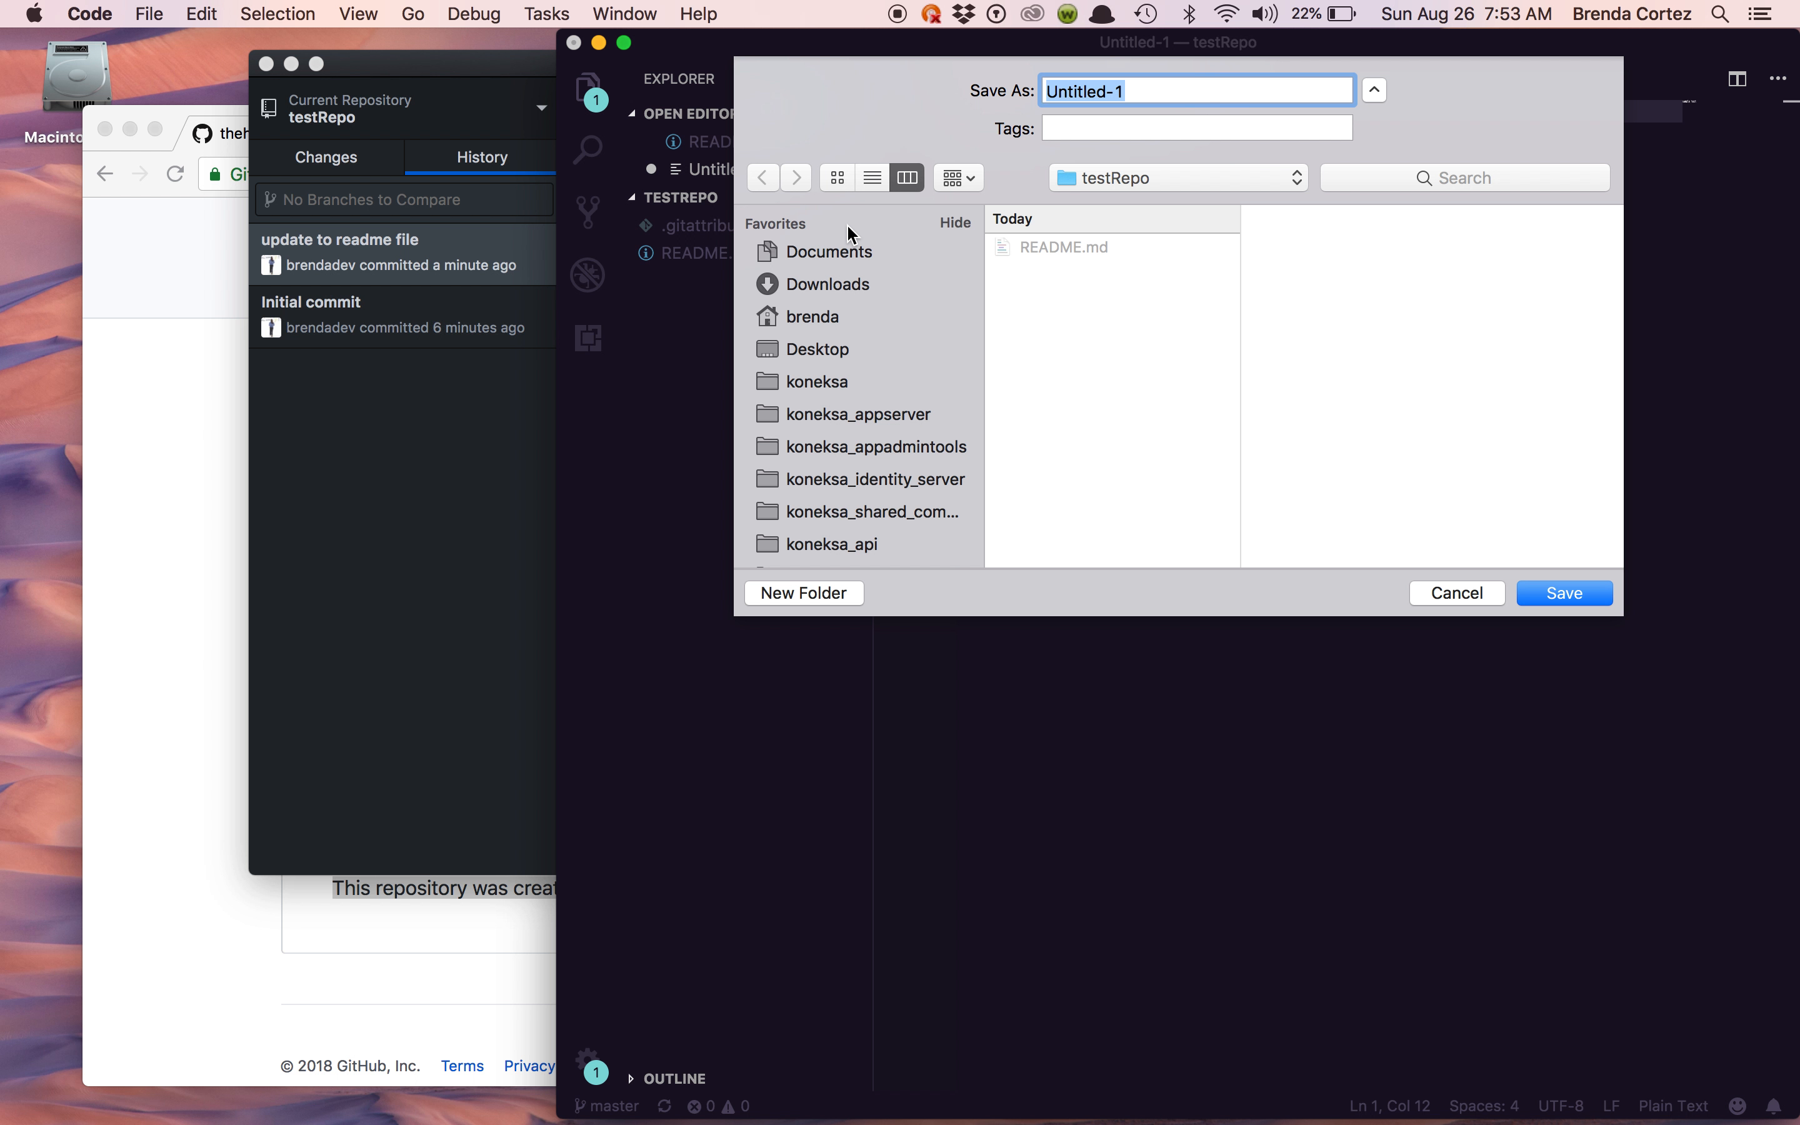
# - Save the file as sample.txt, replace its text with 'this text is for testing only', and save again
pyautogui.write('sample.txt')
pyautogui.click(1569, 593)
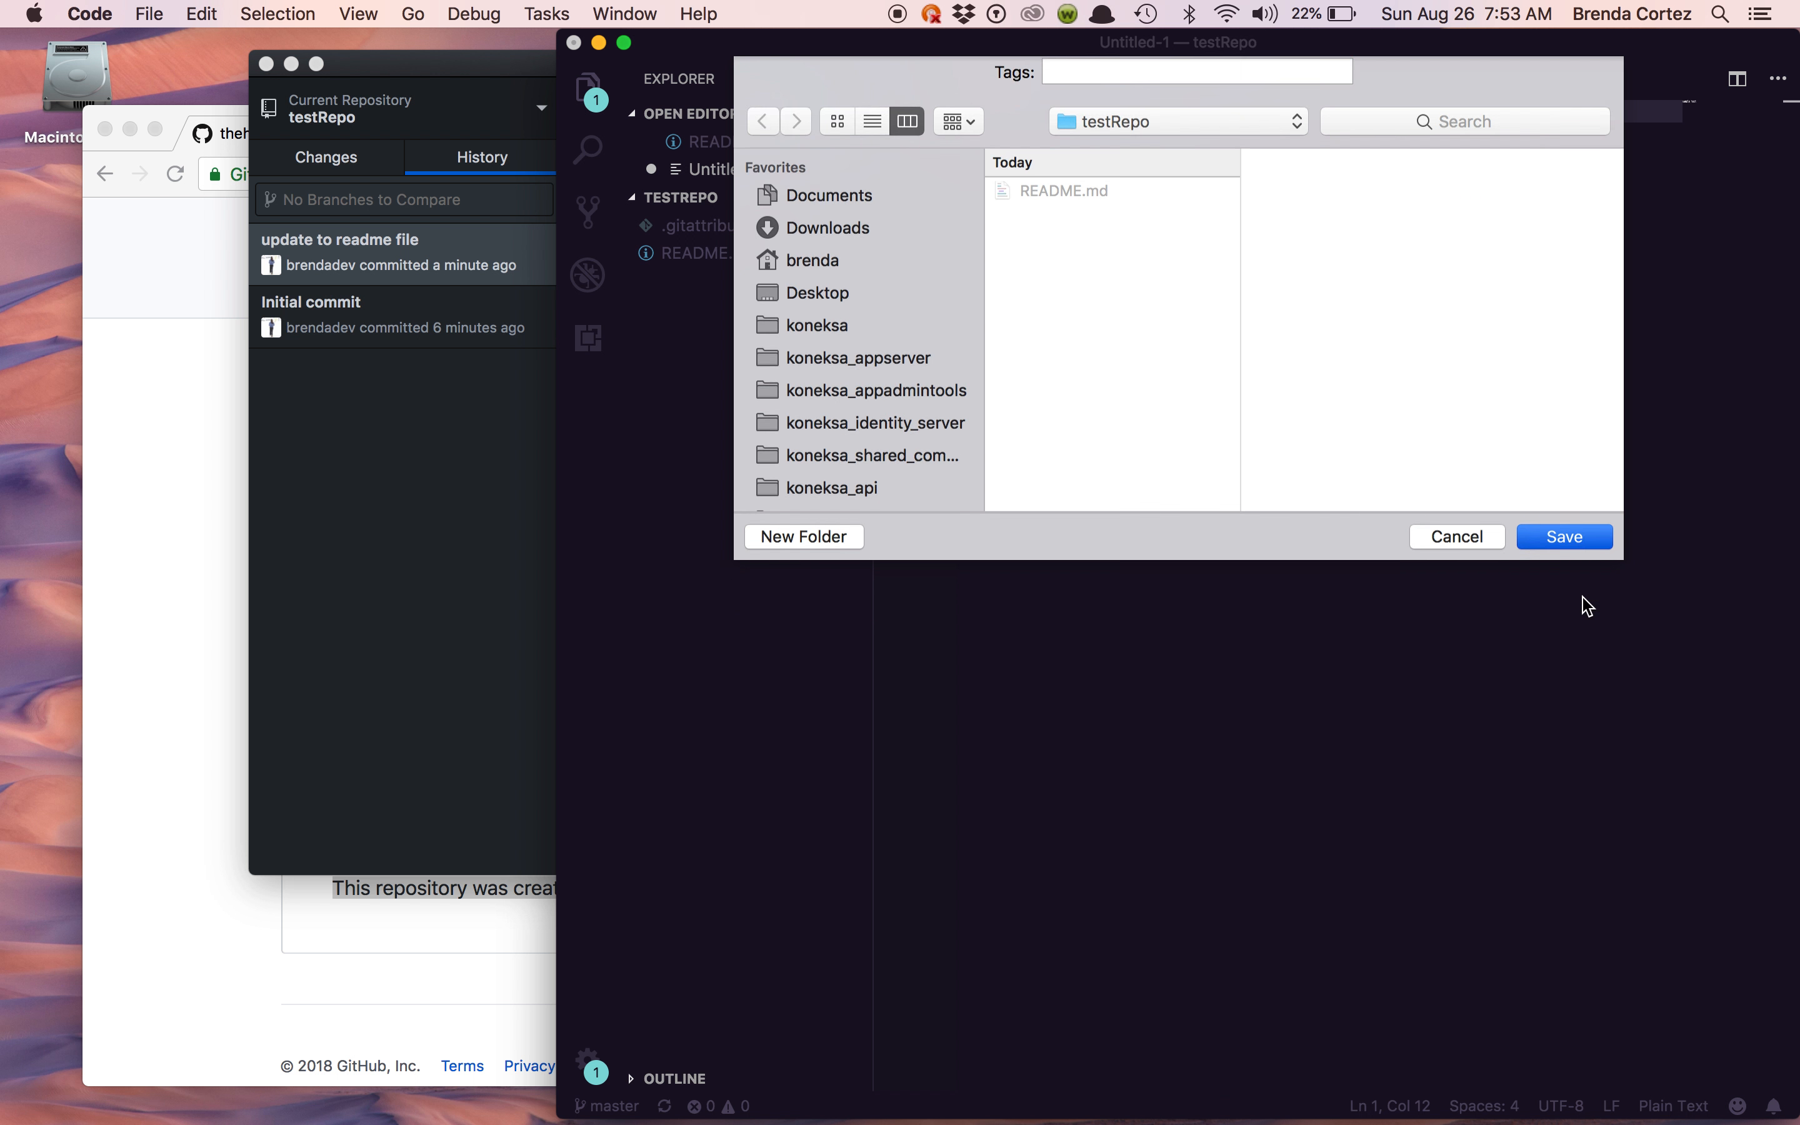
pyautogui.press('super+a')
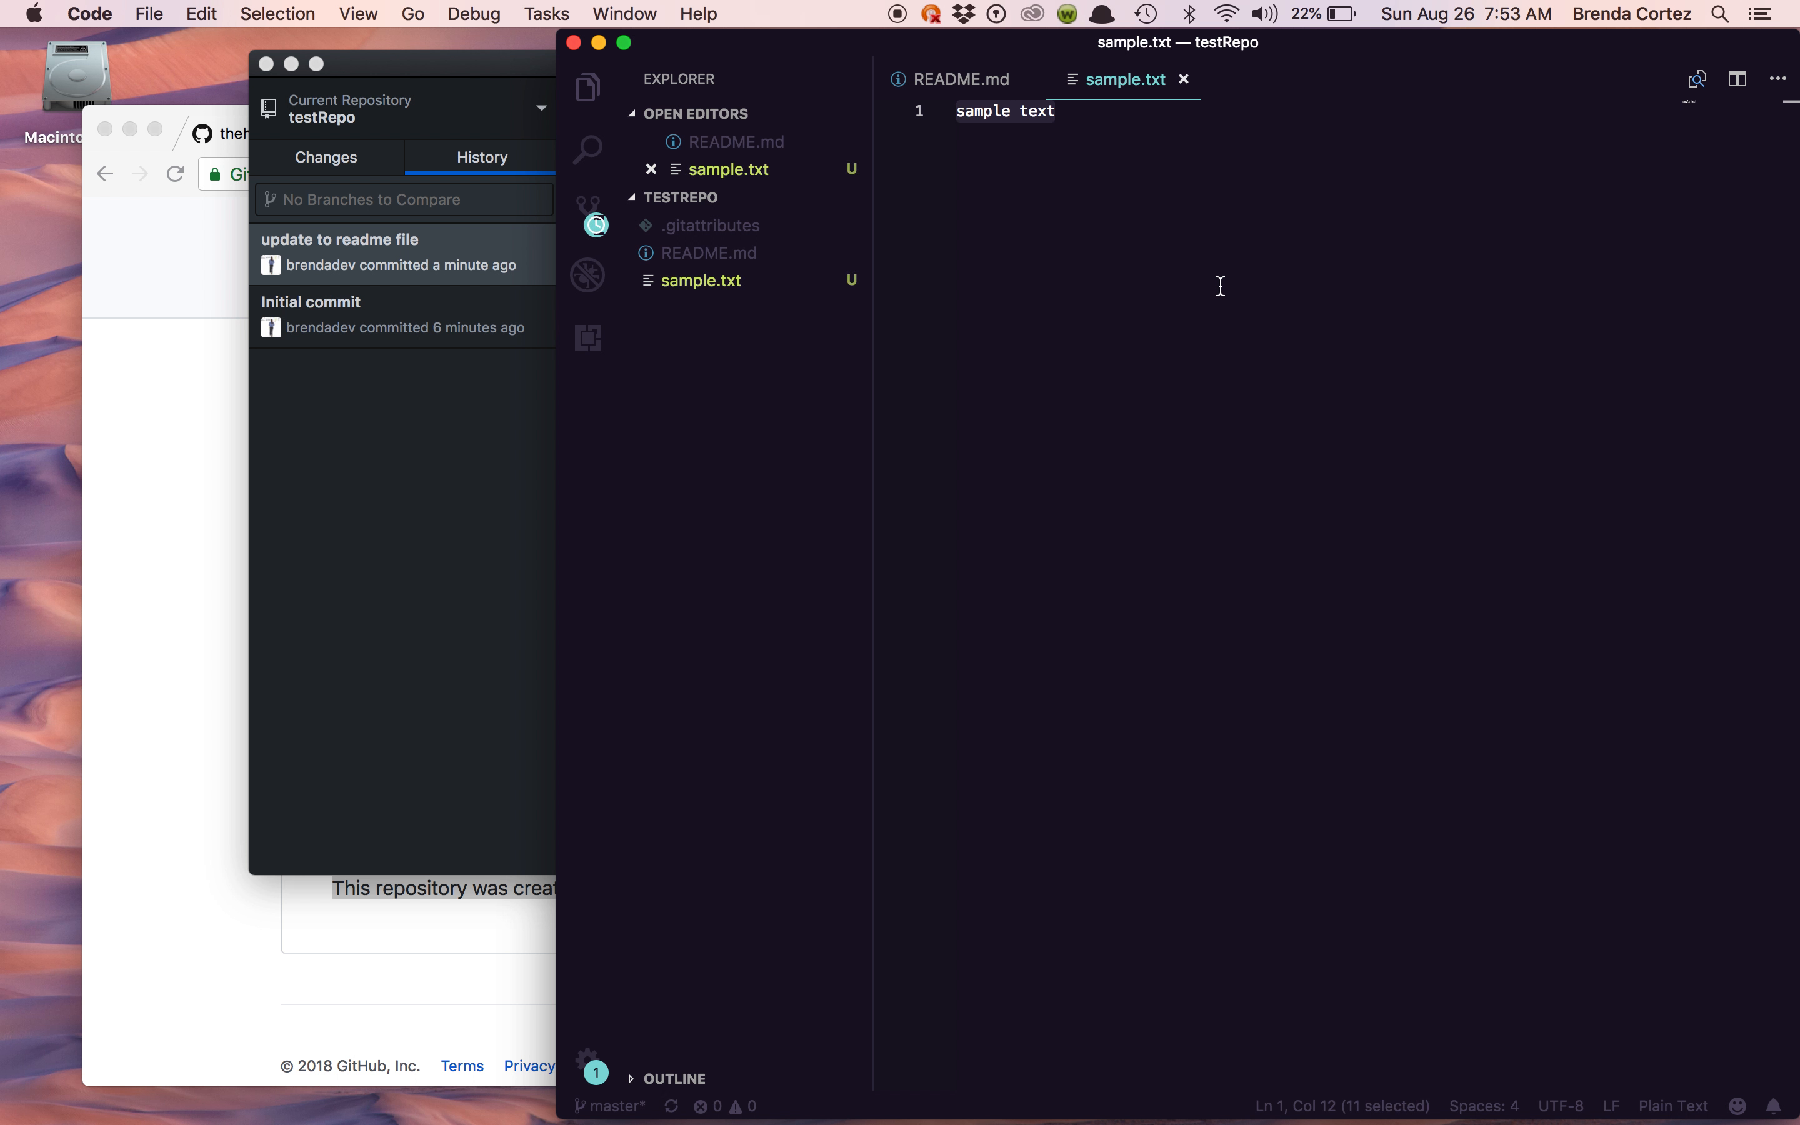
pyautogui.write('ths')
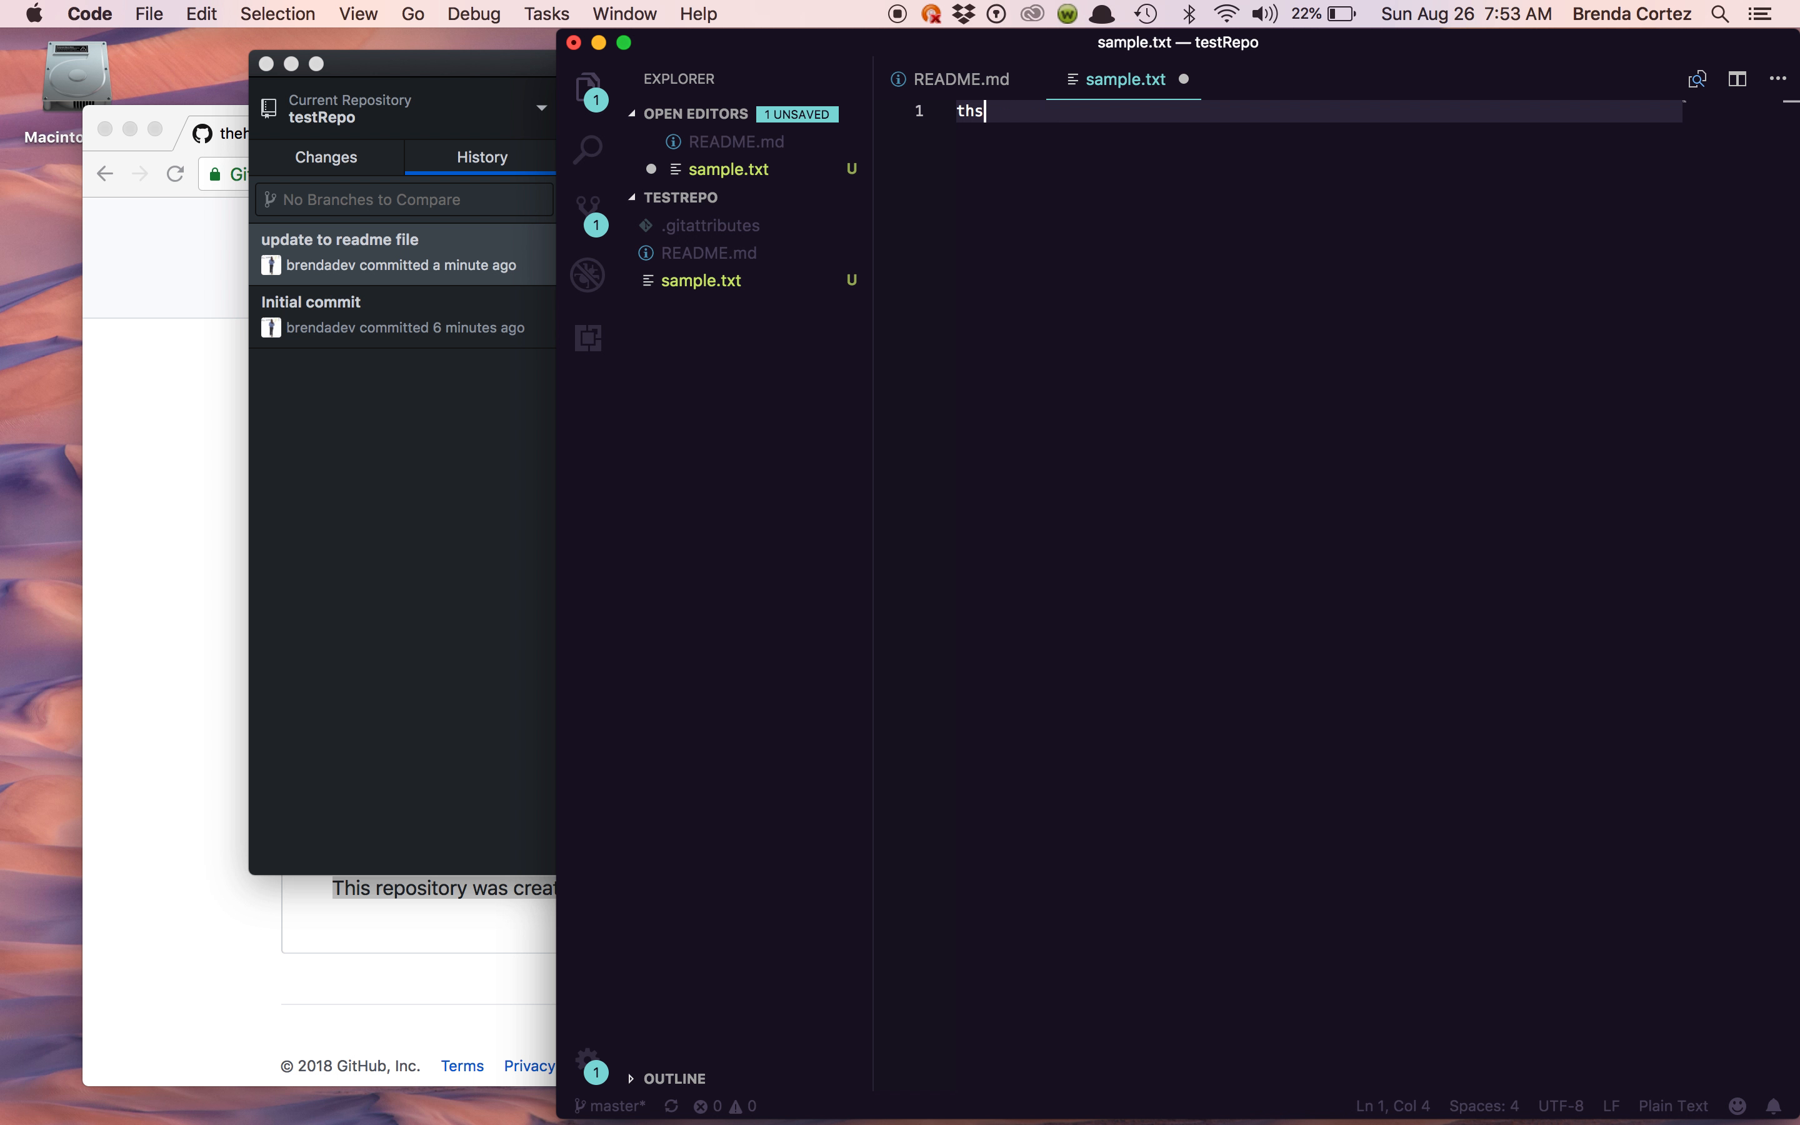
pyautogui.write('s text if te')
pyautogui.press('BackSpace')
pyautogui.press('BackSpace')
pyautogui.press('BackSpace')
pyautogui.press('BackSpace')
pyautogui.write('s for testin')
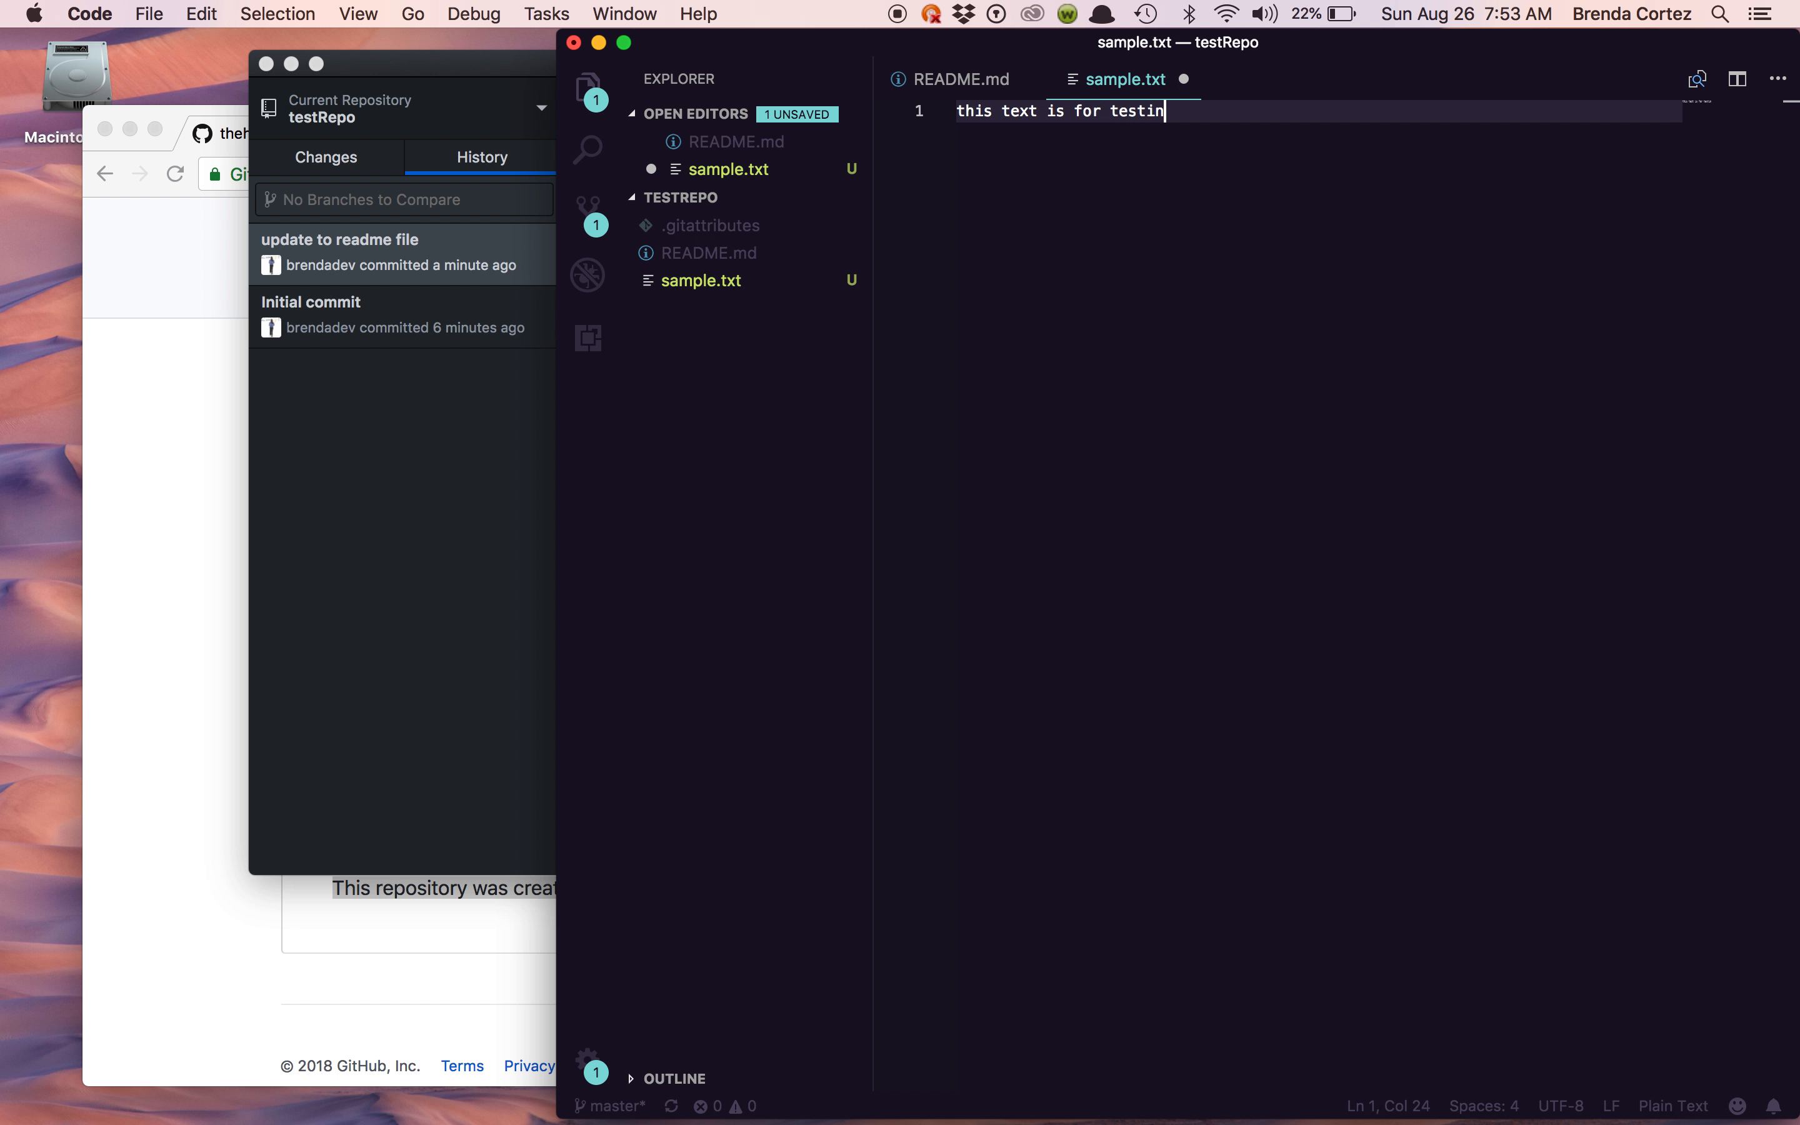
pyautogui.write('g only')
pyautogui.press('Return')
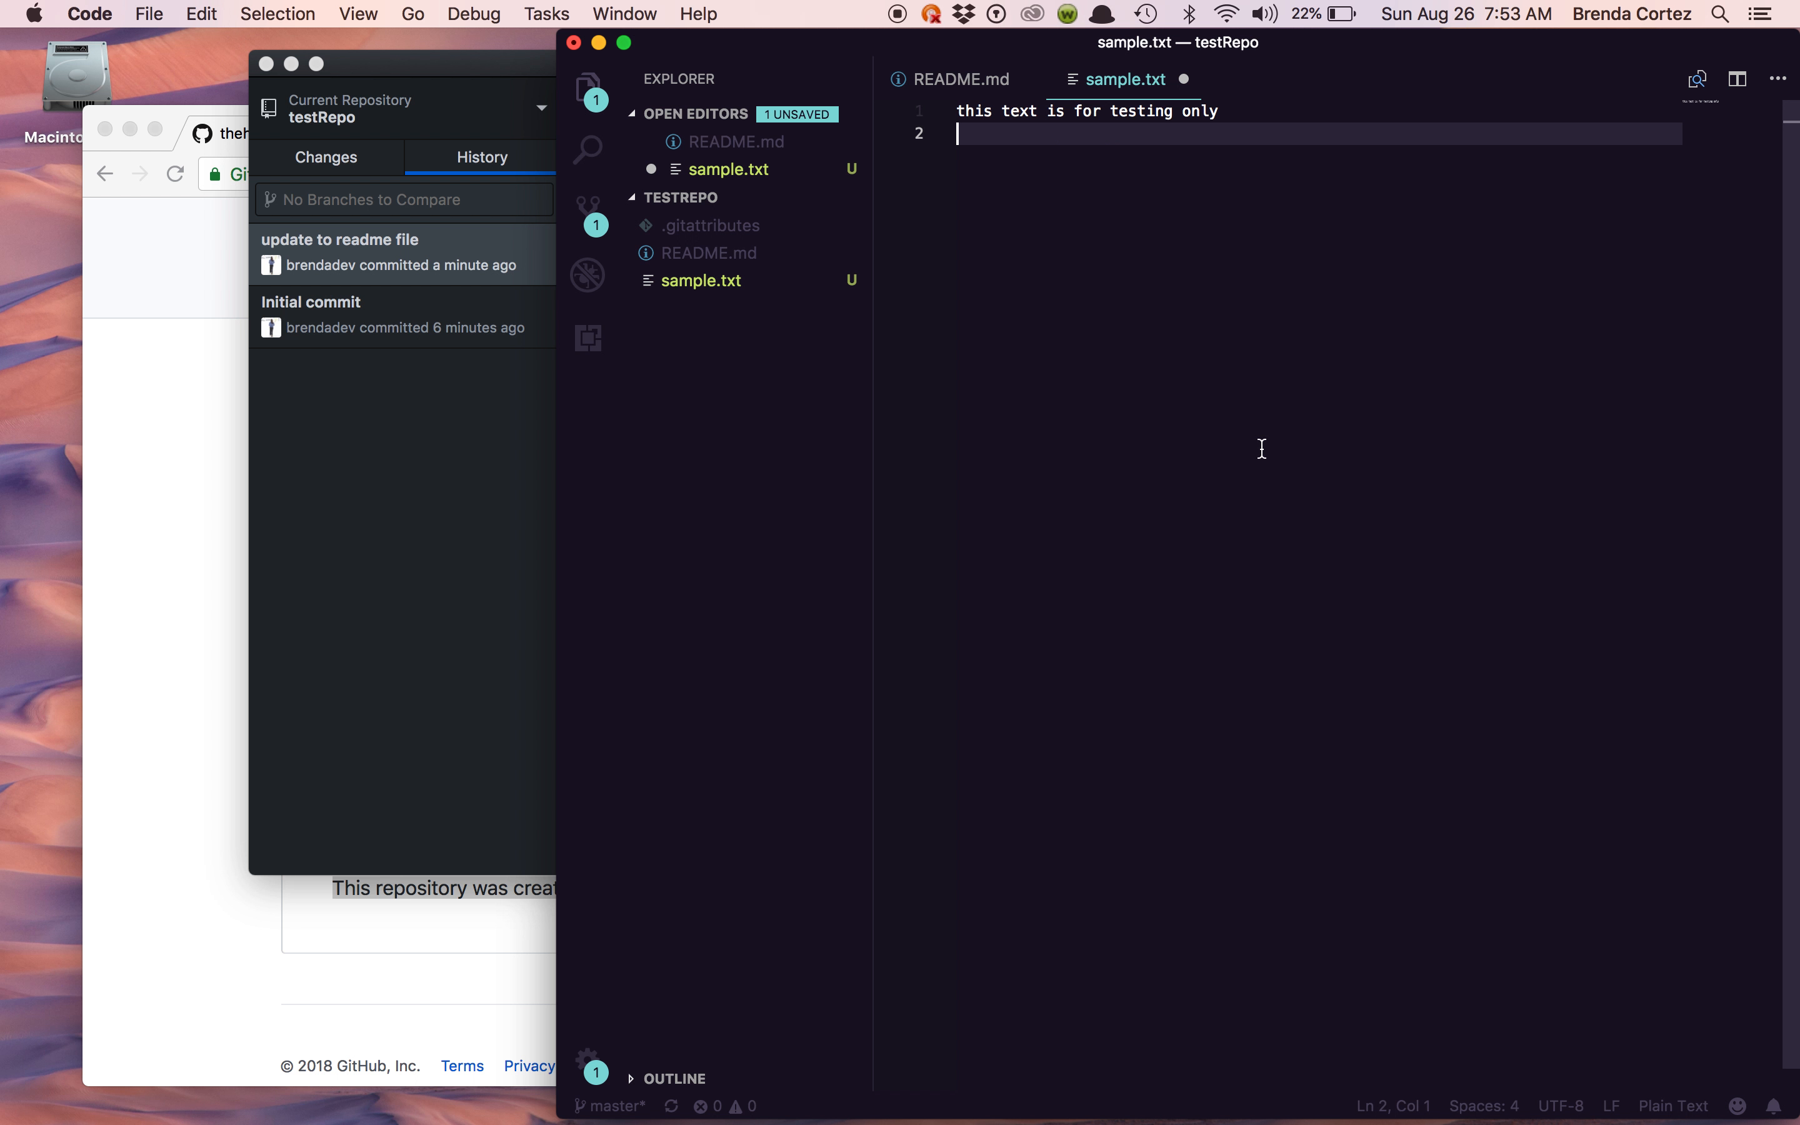
pyautogui.press('super+s')
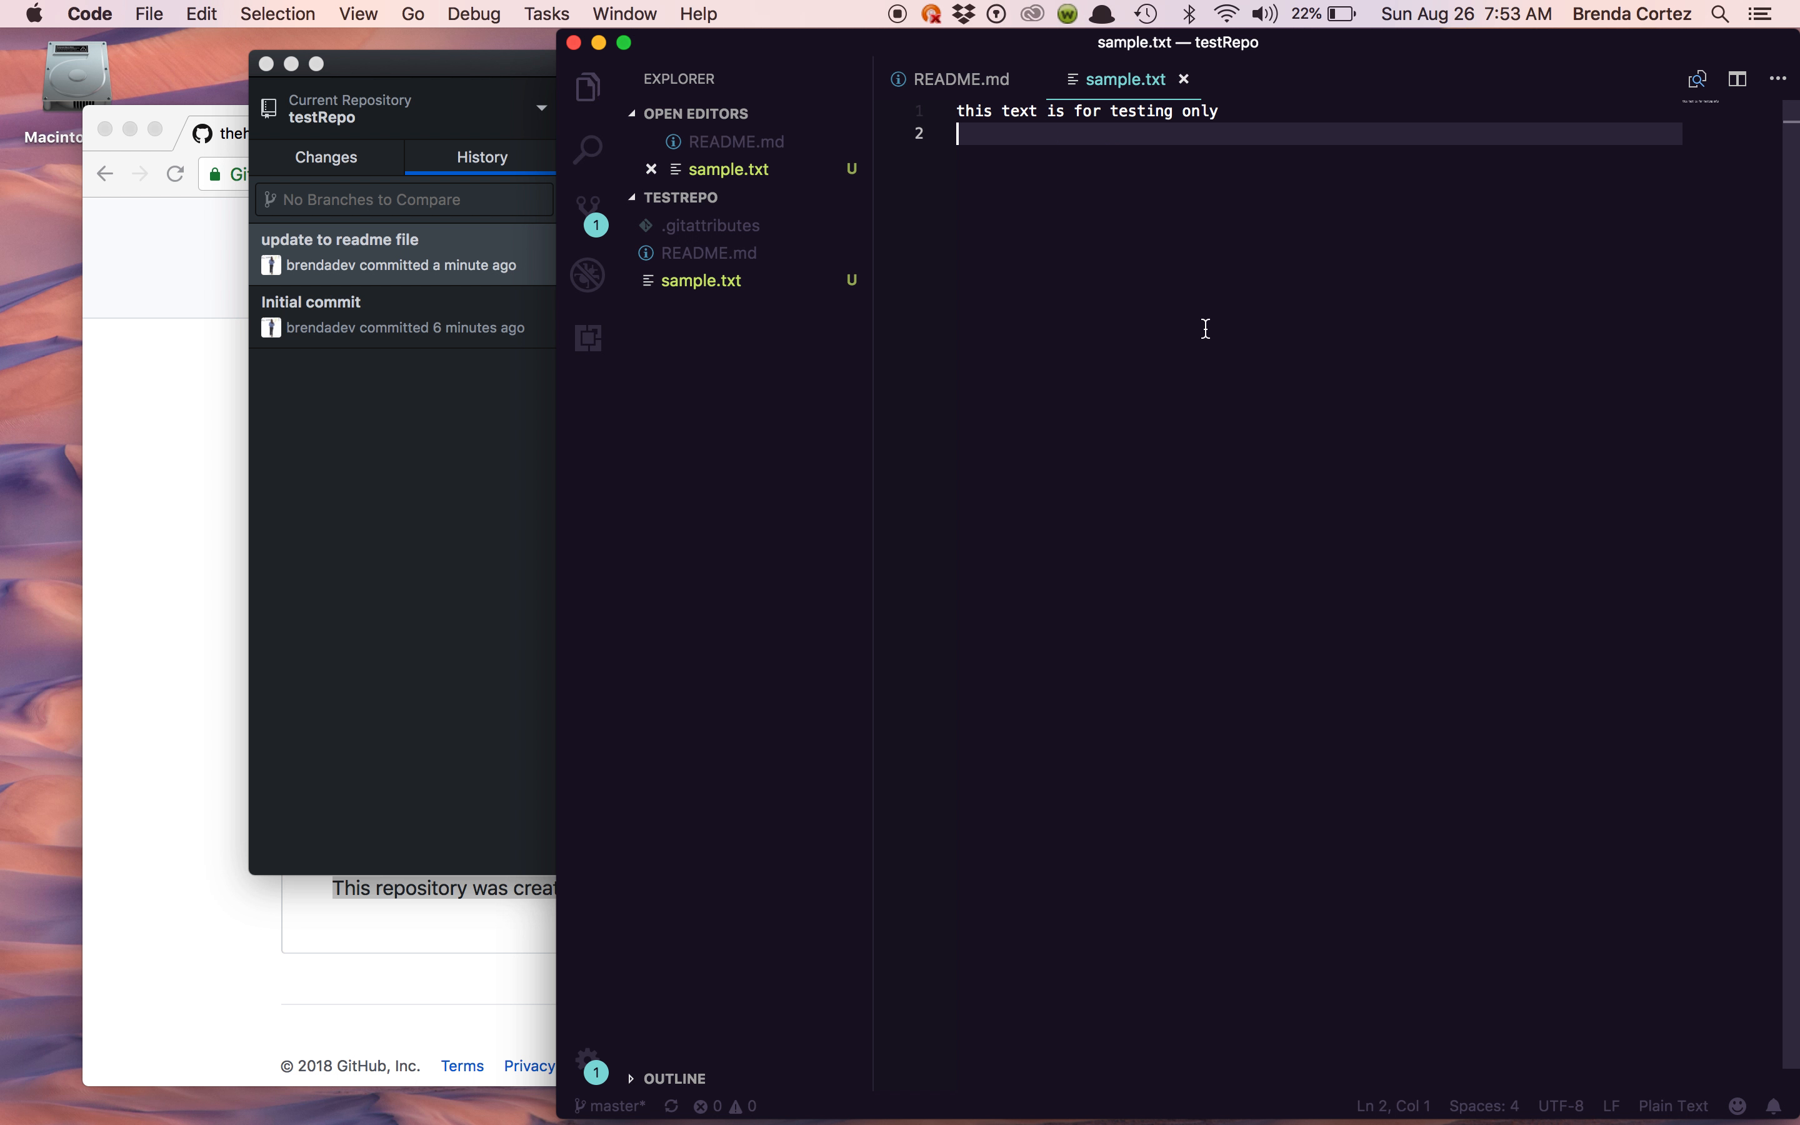
pyautogui.click(402, 543)
# - Commit sample.txt to master as 'addind new file' with description 'with sample tex' and push to origin
pyautogui.click(333, 161)
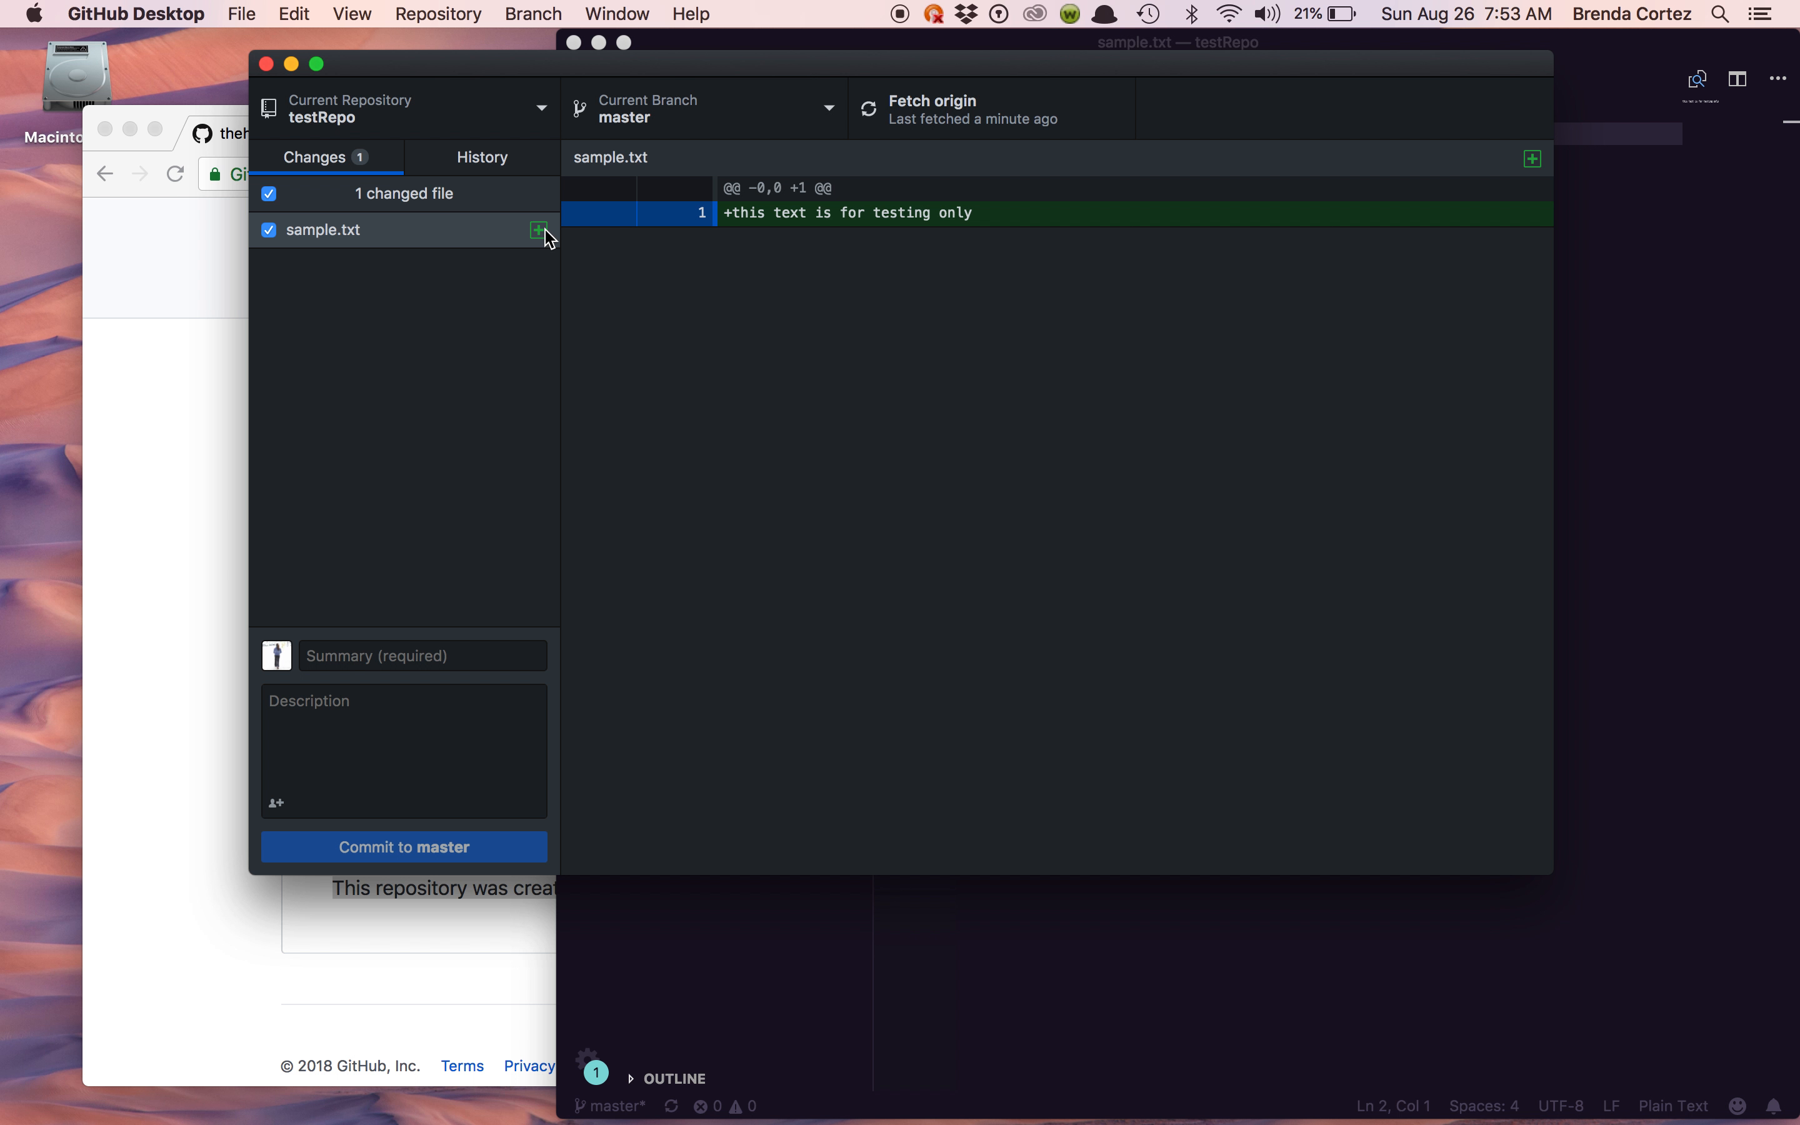
pyautogui.click(346, 658)
pyautogui.write('a')
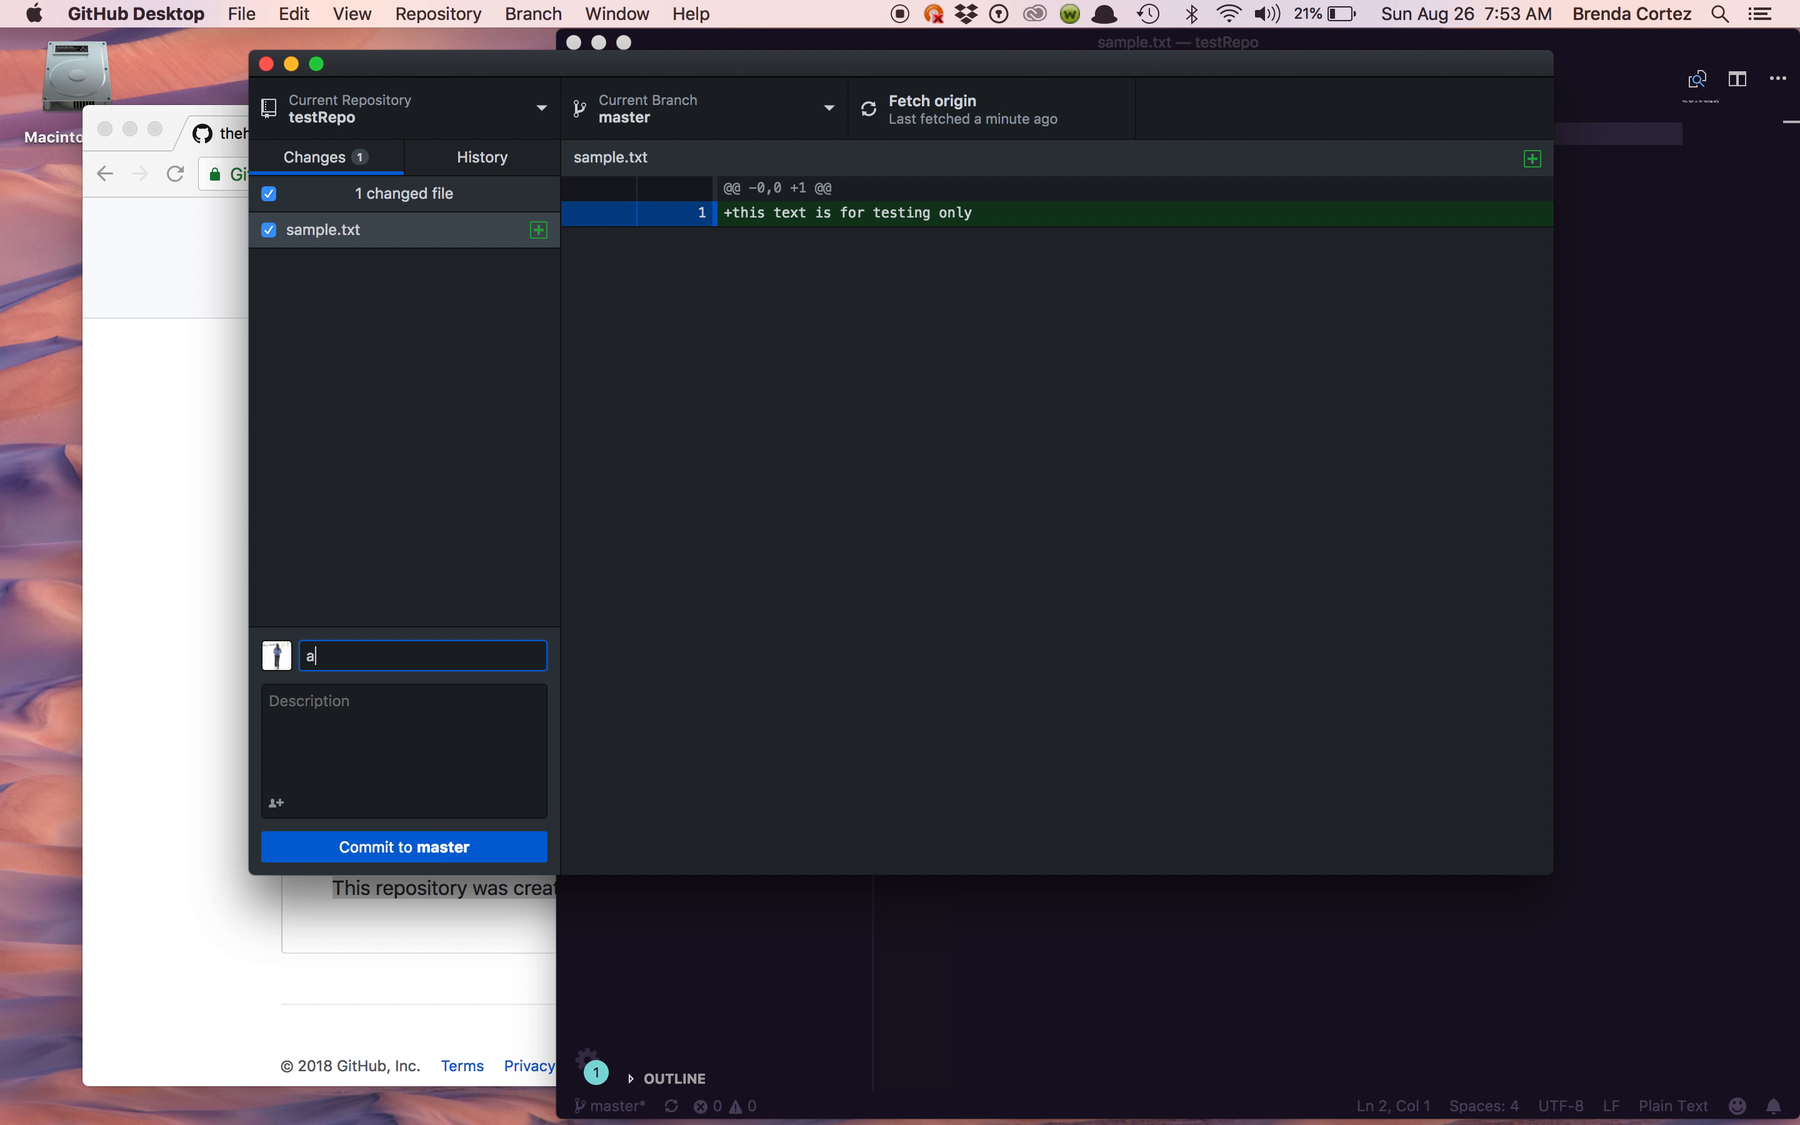
pyautogui.write('ddind new file')
pyautogui.click(325, 744)
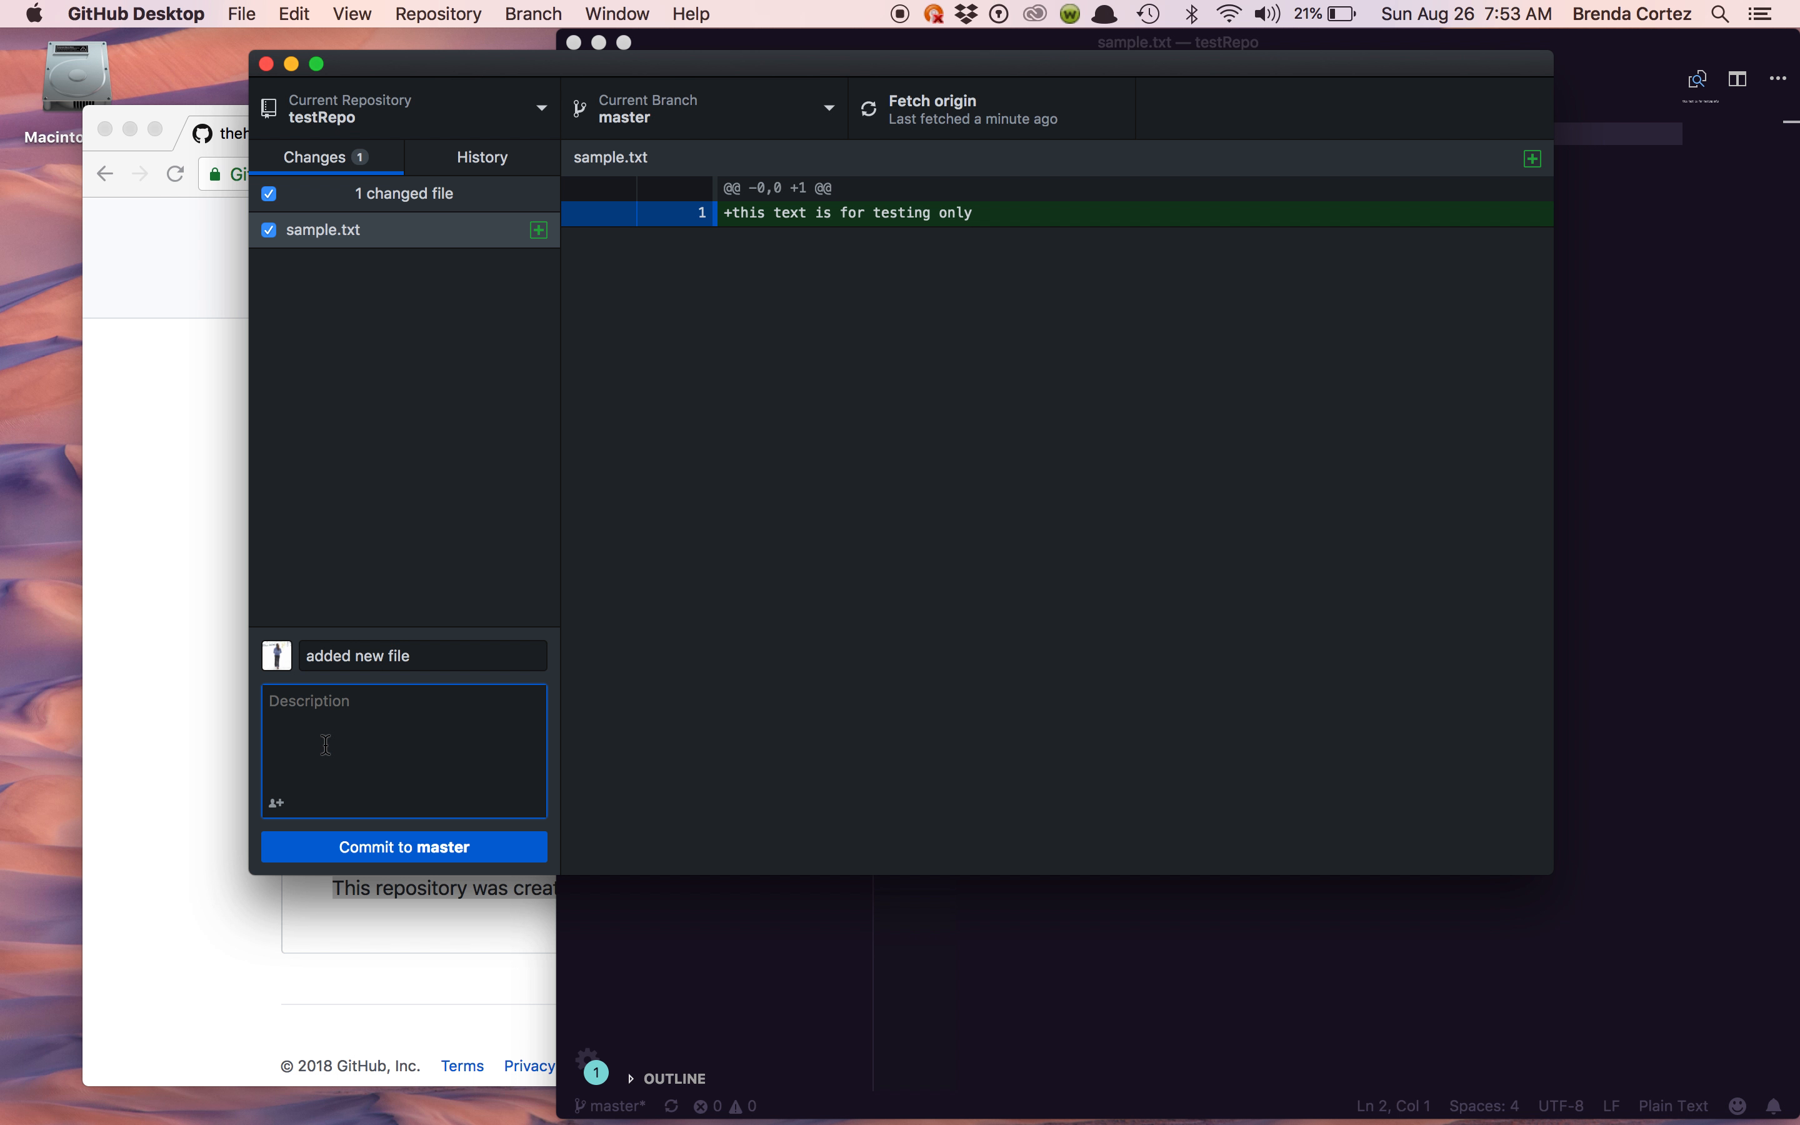
pyautogui.write('with sample text')
pyautogui.click(402, 847)
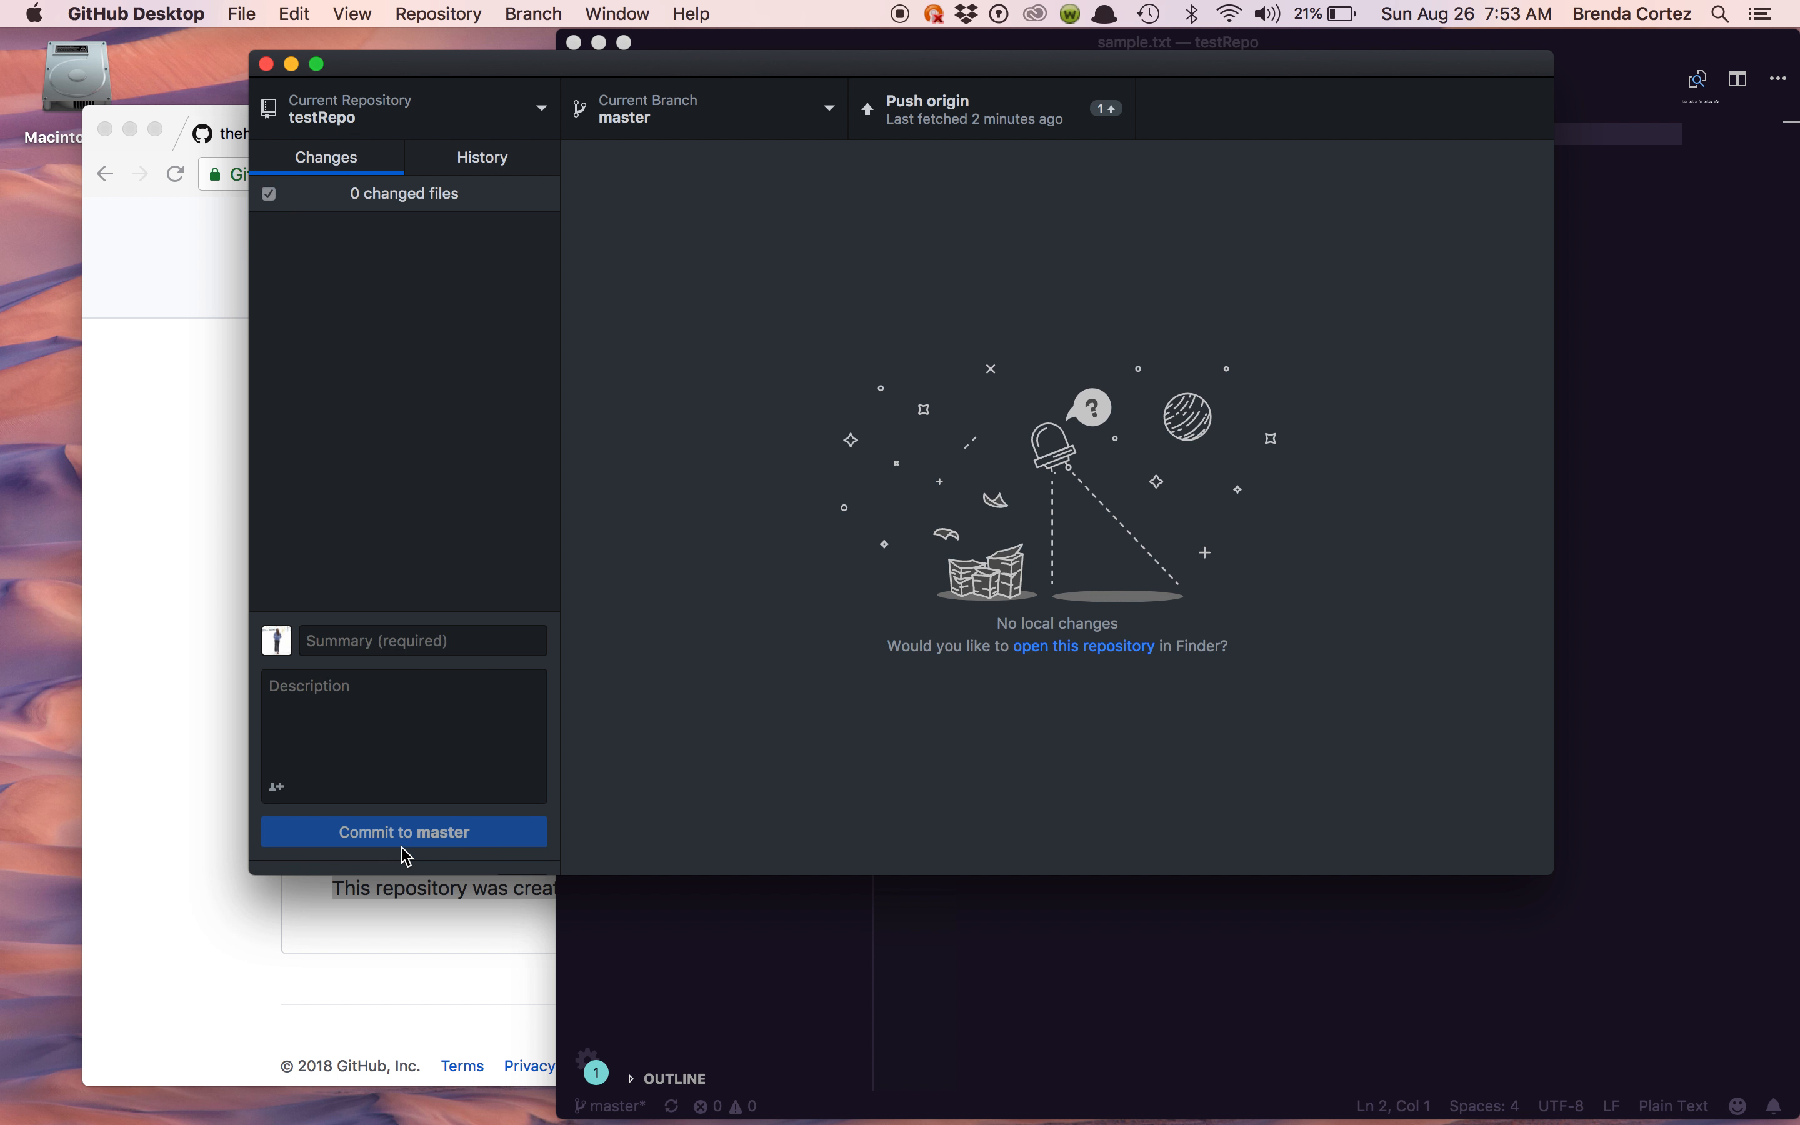
pyautogui.click(988, 125)
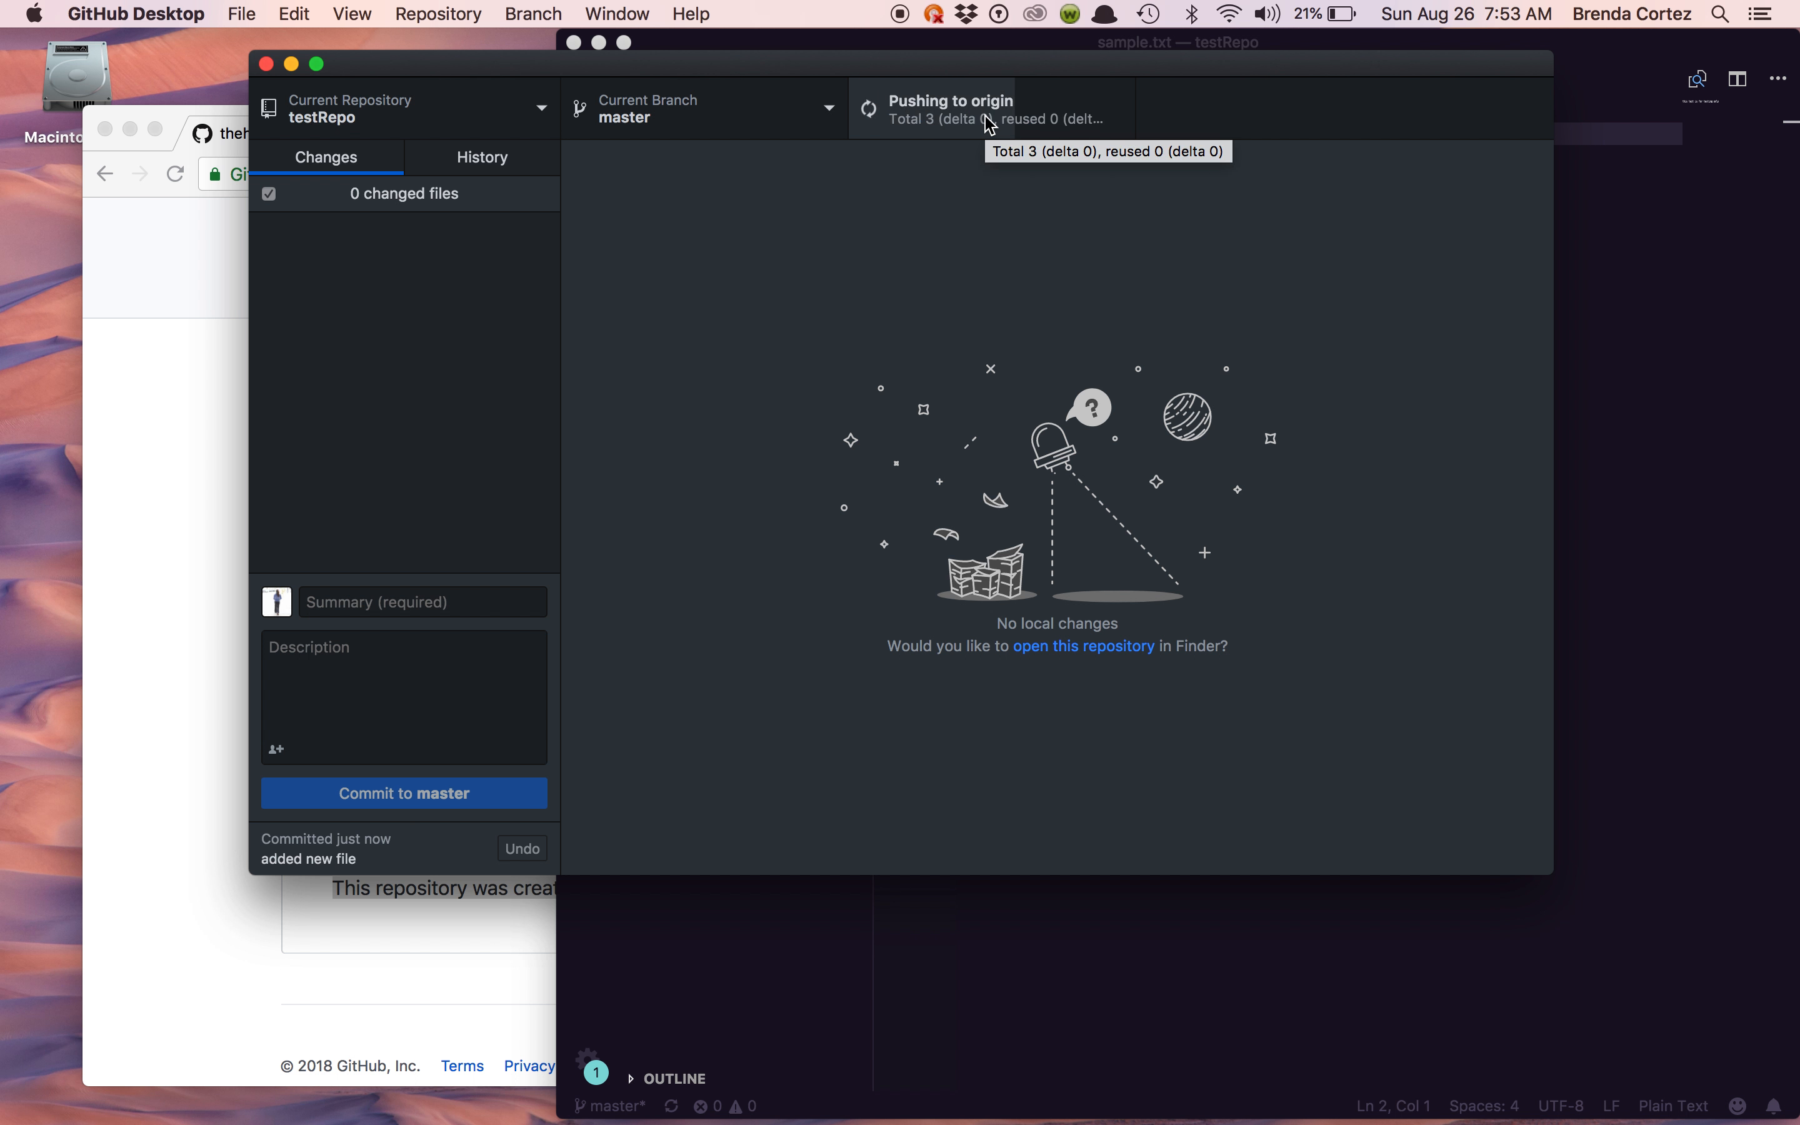
pyautogui.click(141, 453)
# - Reload testRepo on GitHub, view sample.txt's contents, then go back to the repo's main page
pyautogui.press('super+r')
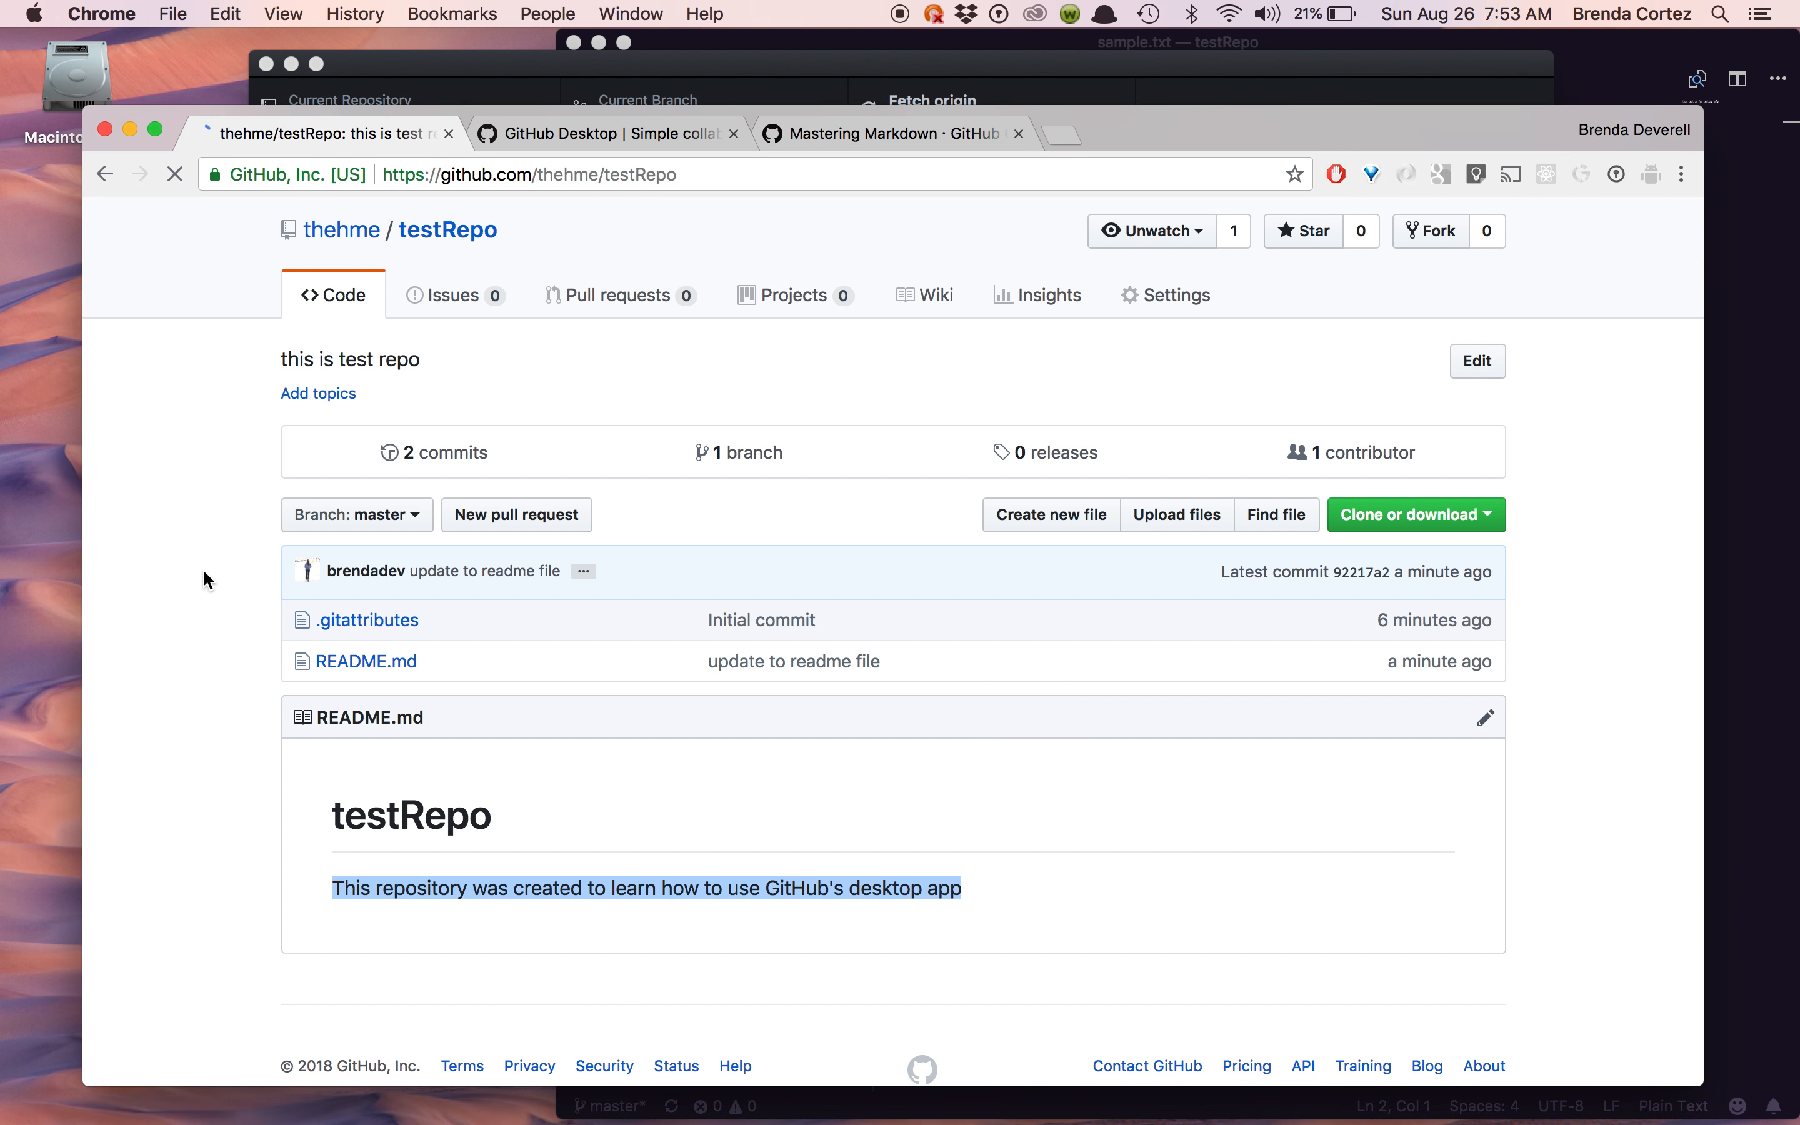
pyautogui.click(357, 703)
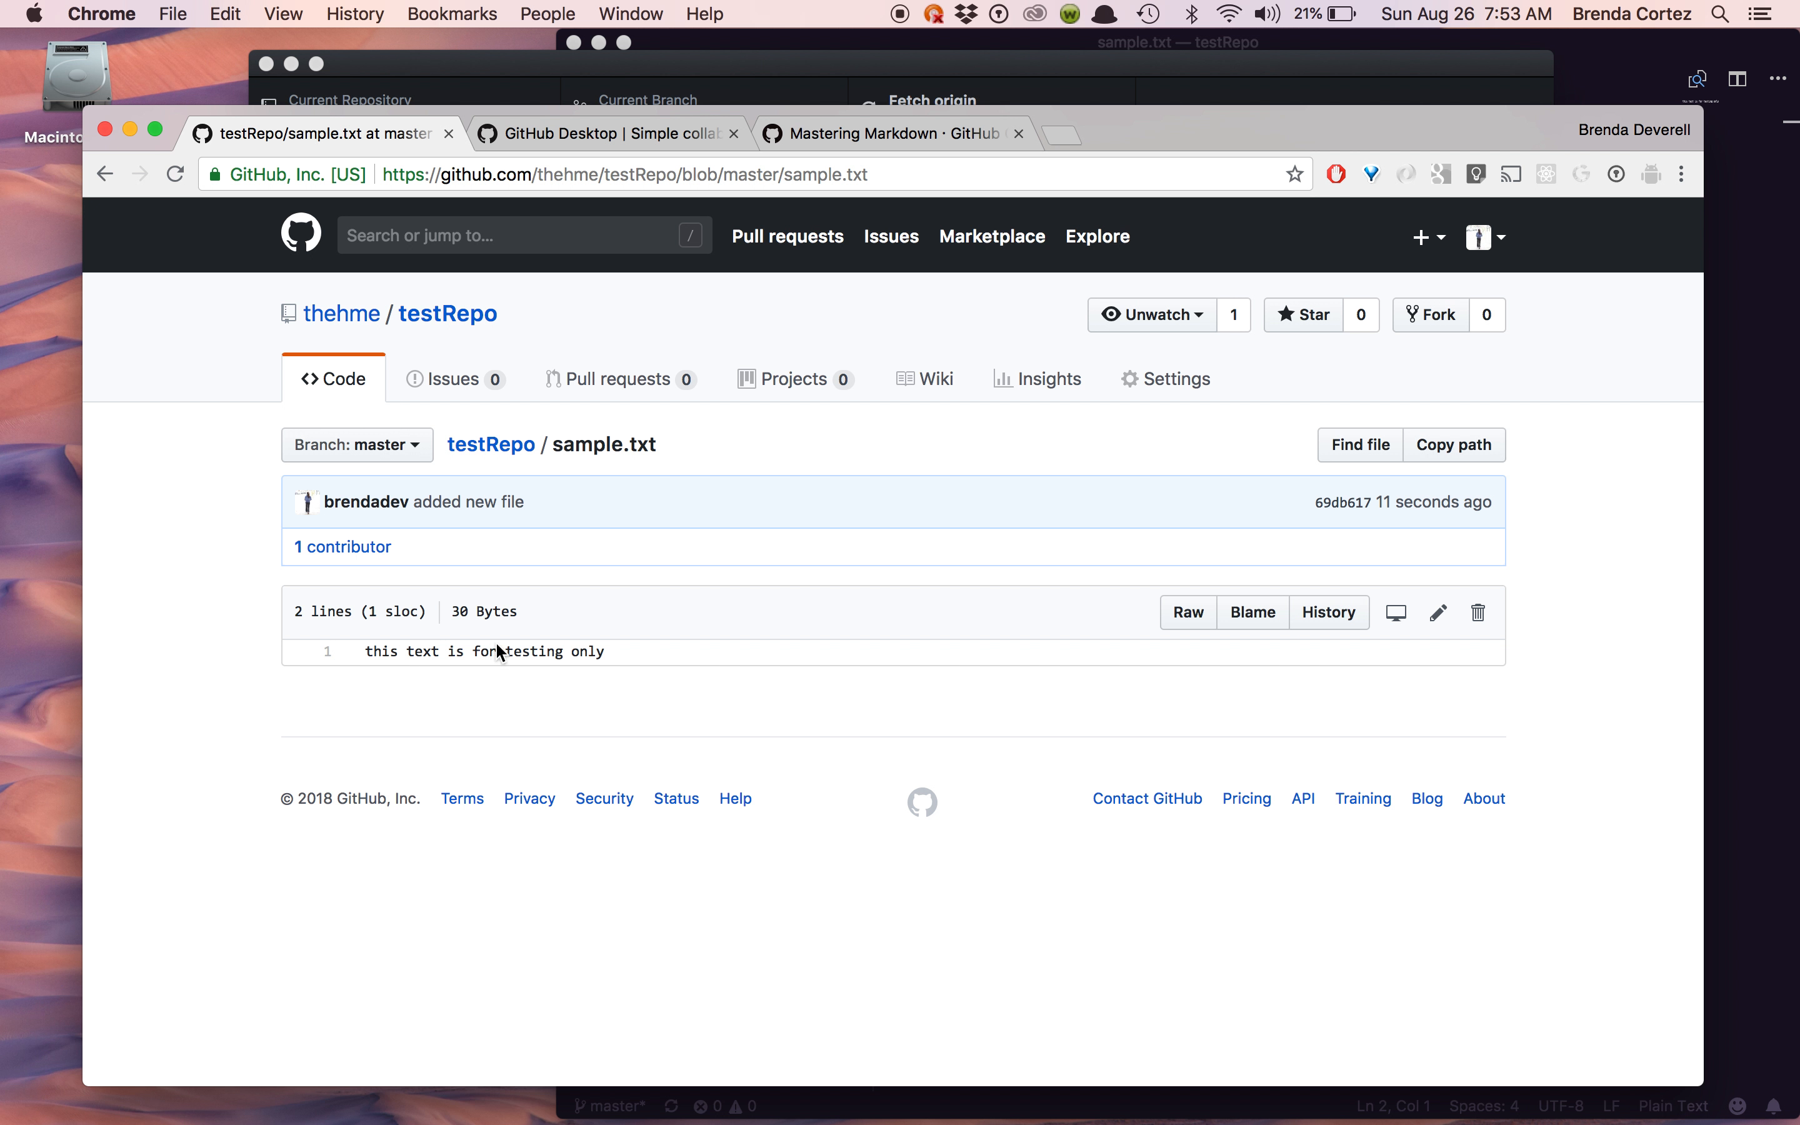
pyautogui.click(102, 172)
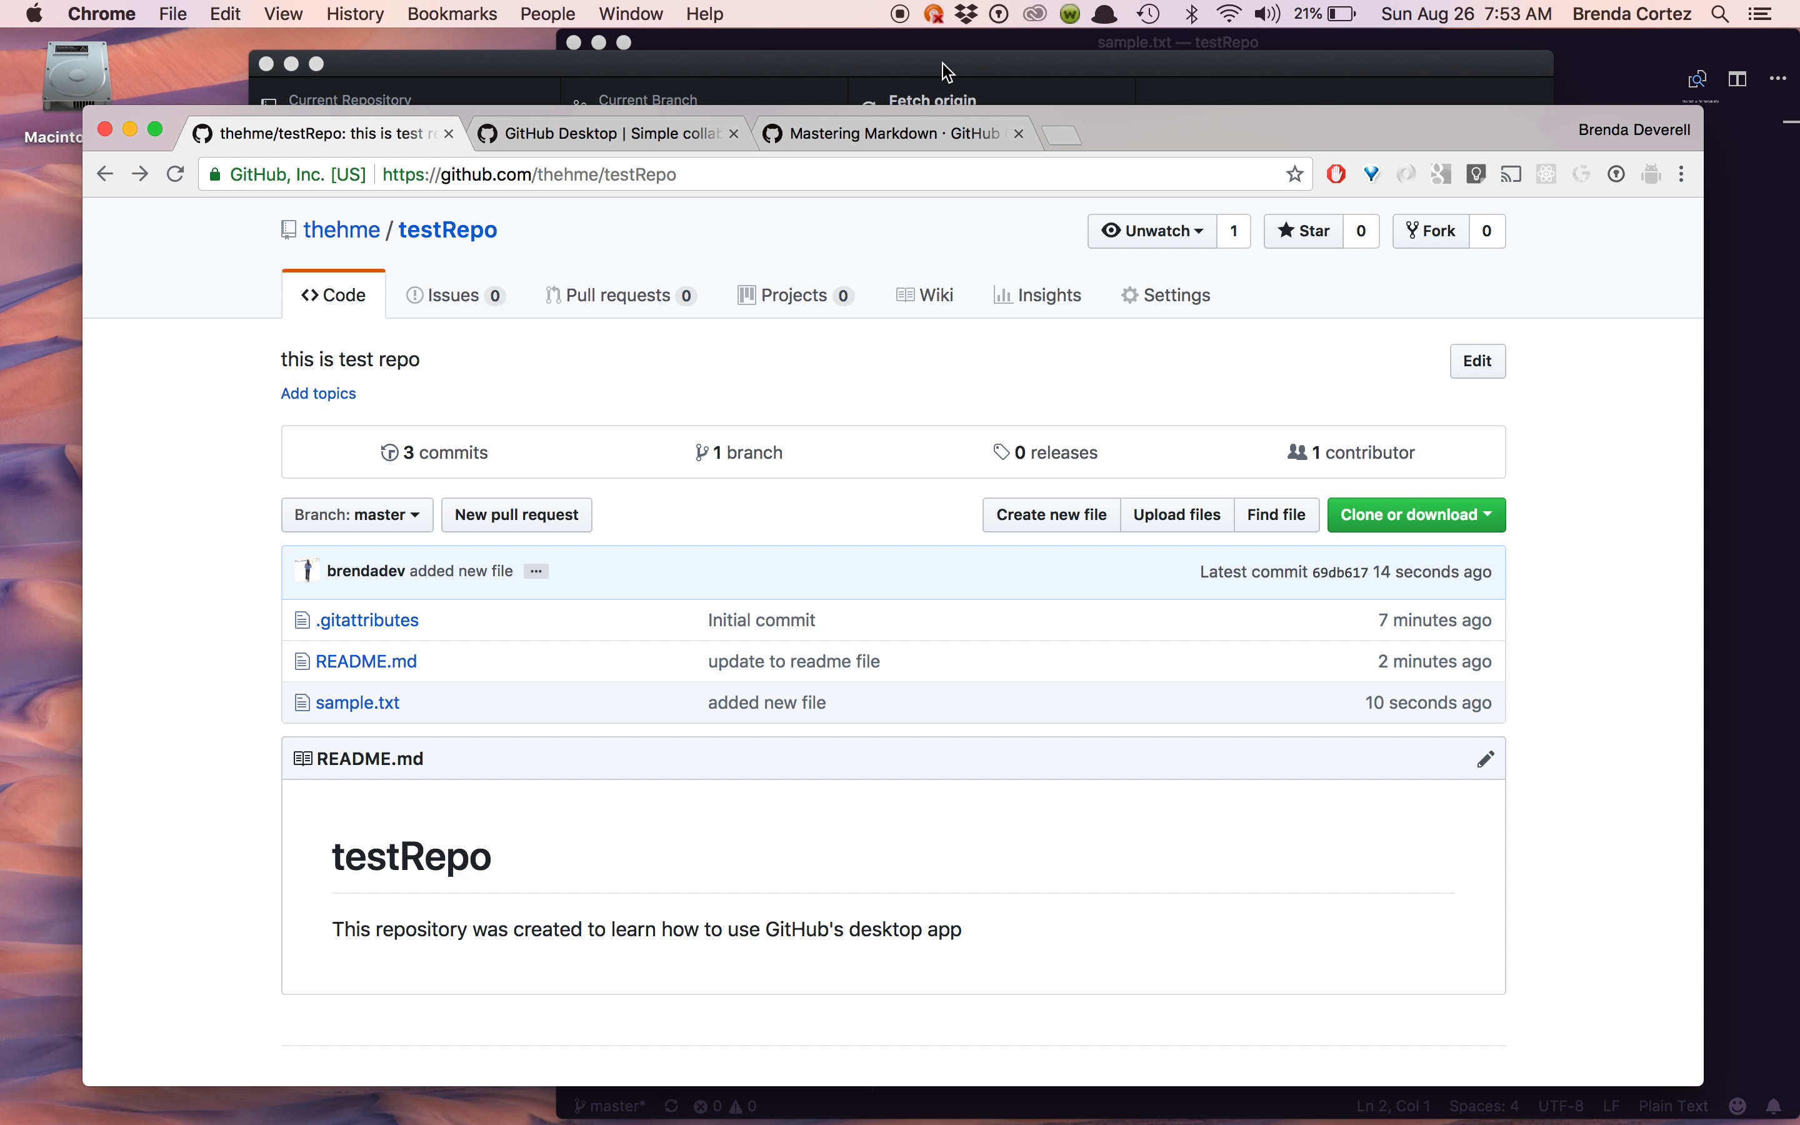
pyautogui.click(1040, 75)
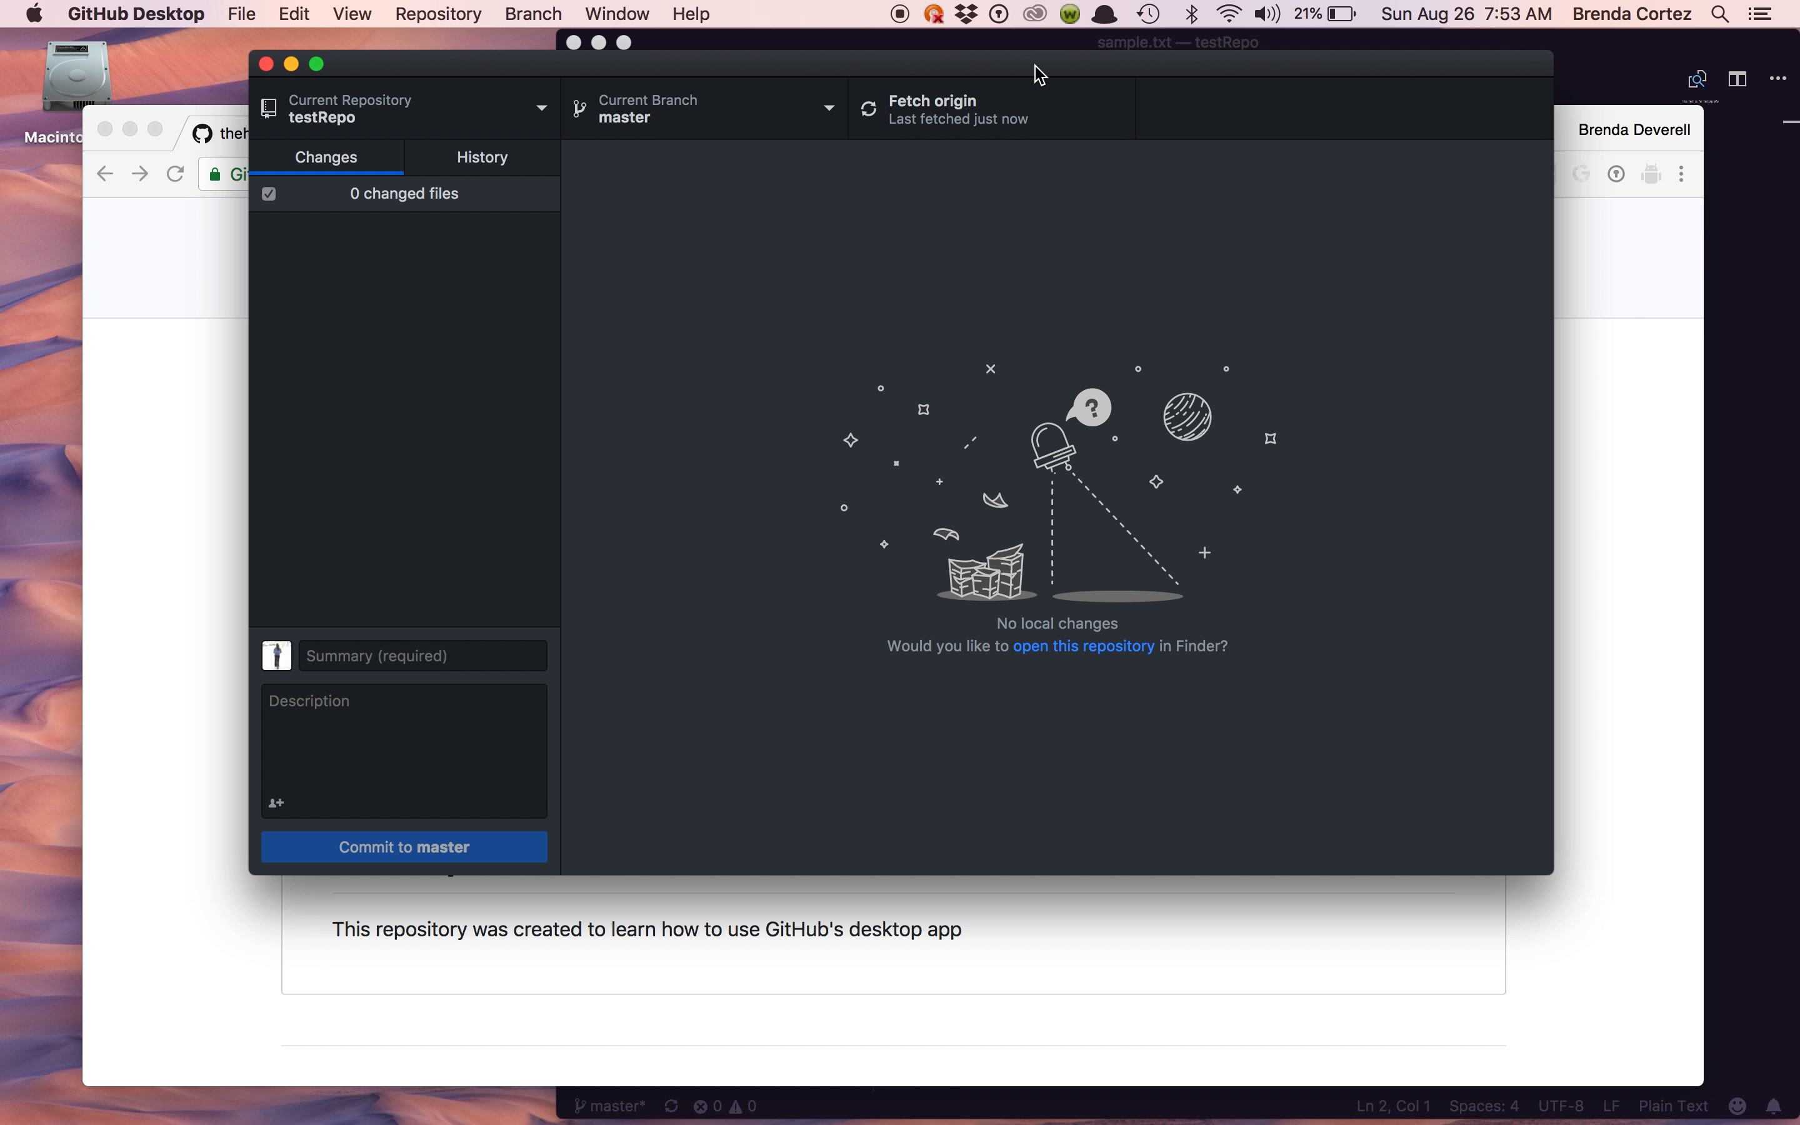
# - Delete sample.txt from the Visual Studio Code Explorer, moving it to the Trash
pyautogui.click(1777, 250)
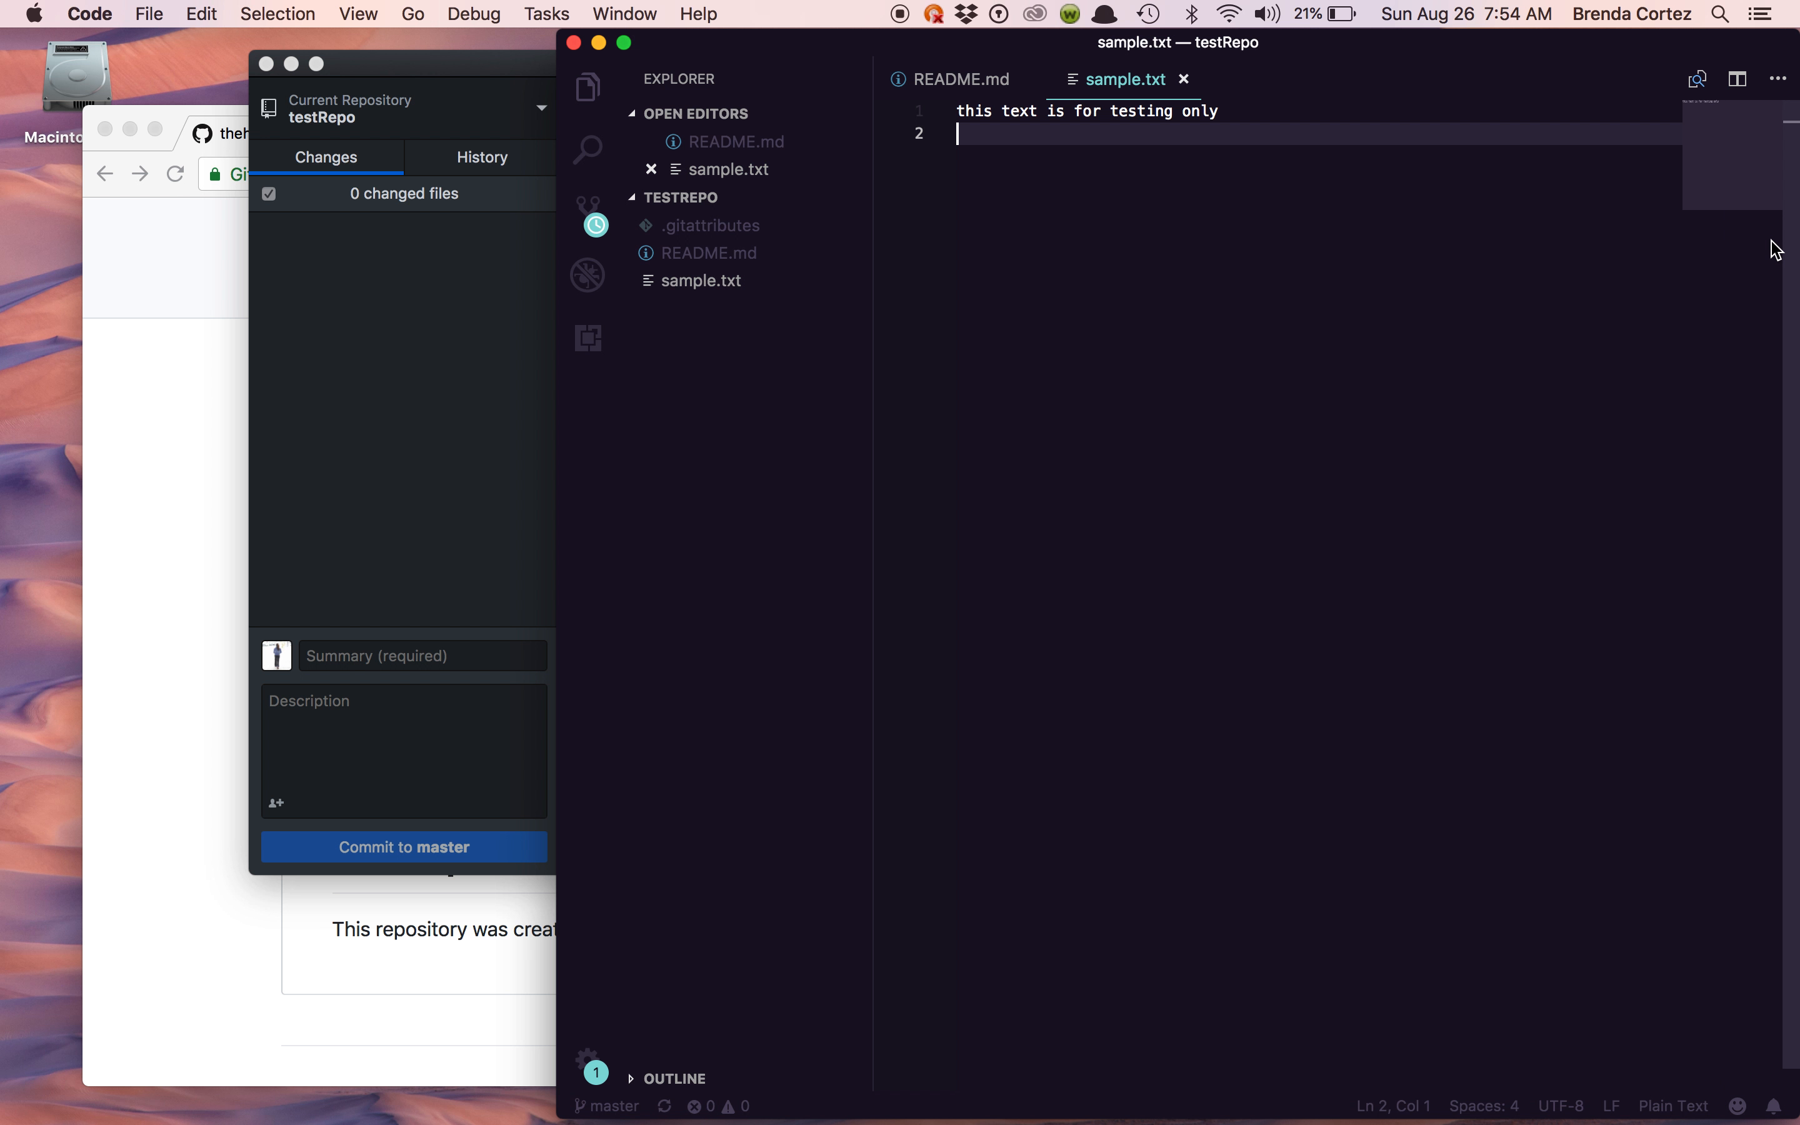
pyautogui.rightClick(729, 171)
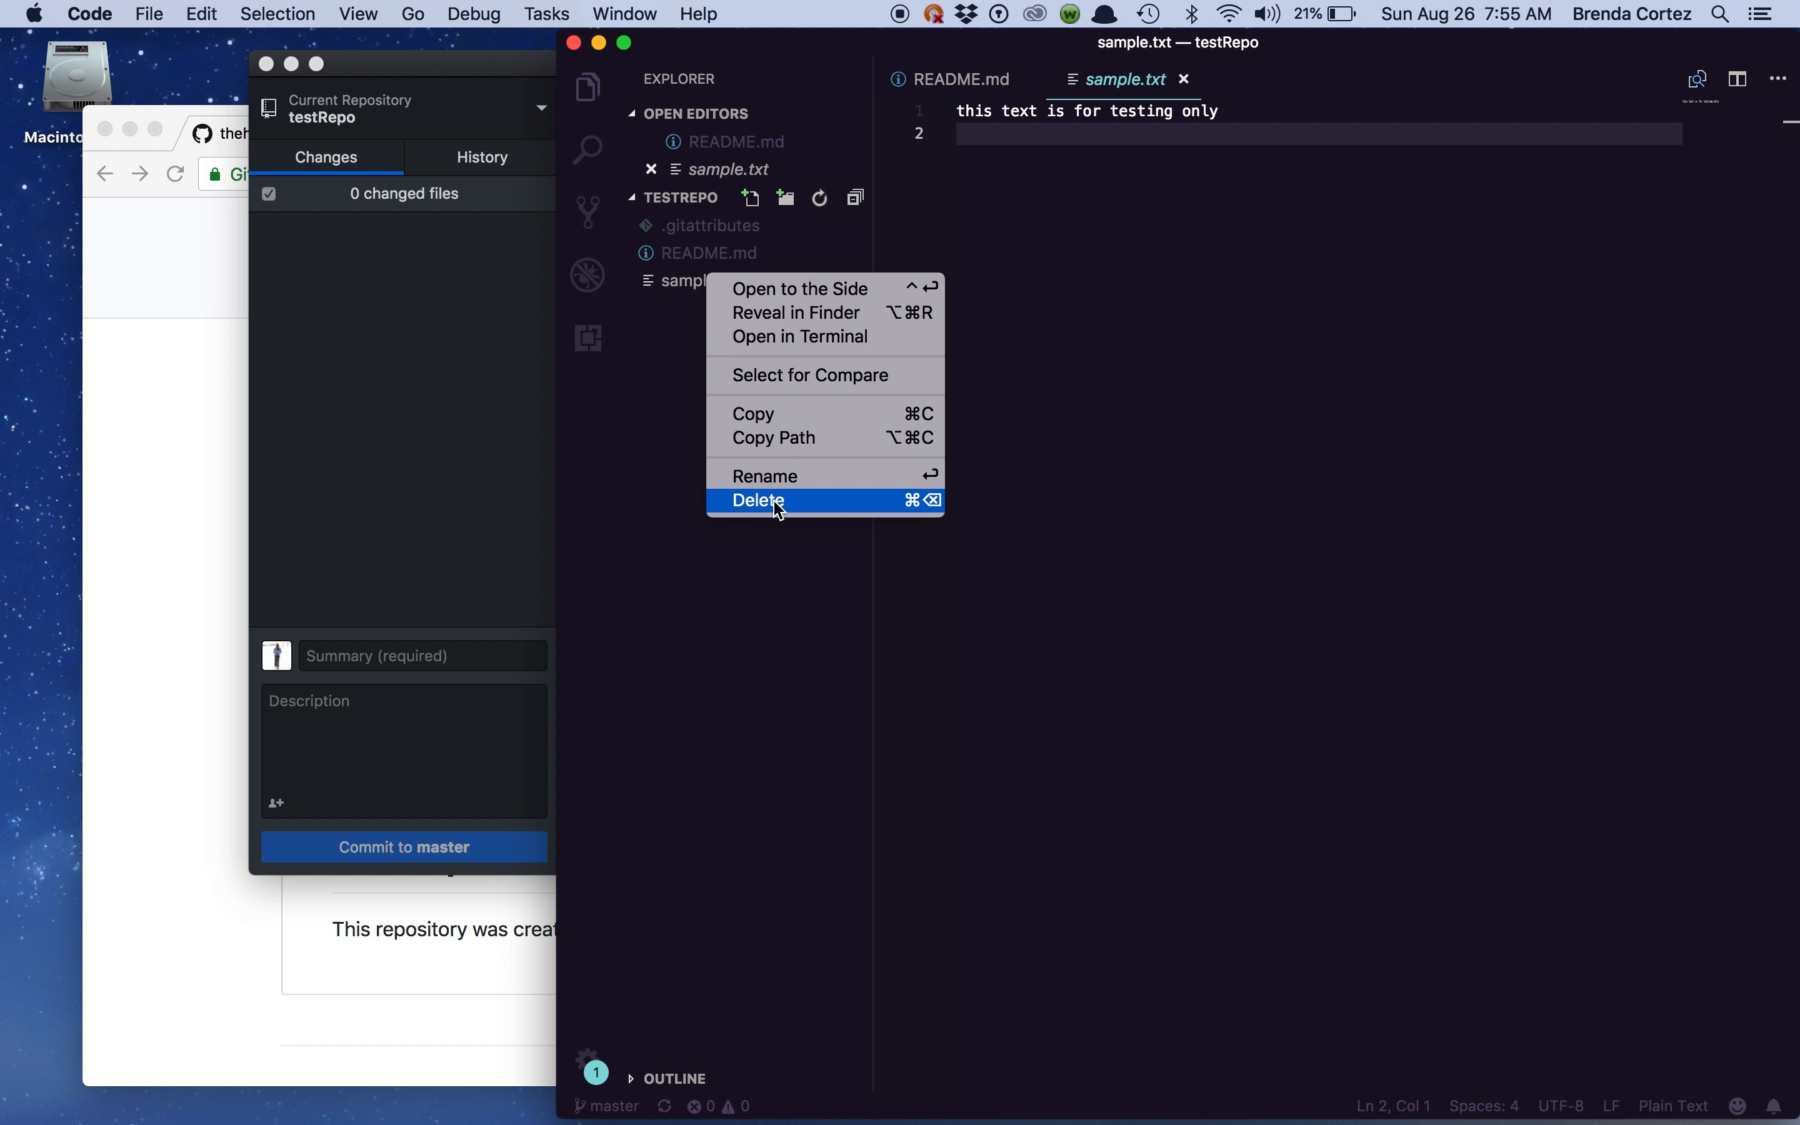
pyautogui.click(774, 500)
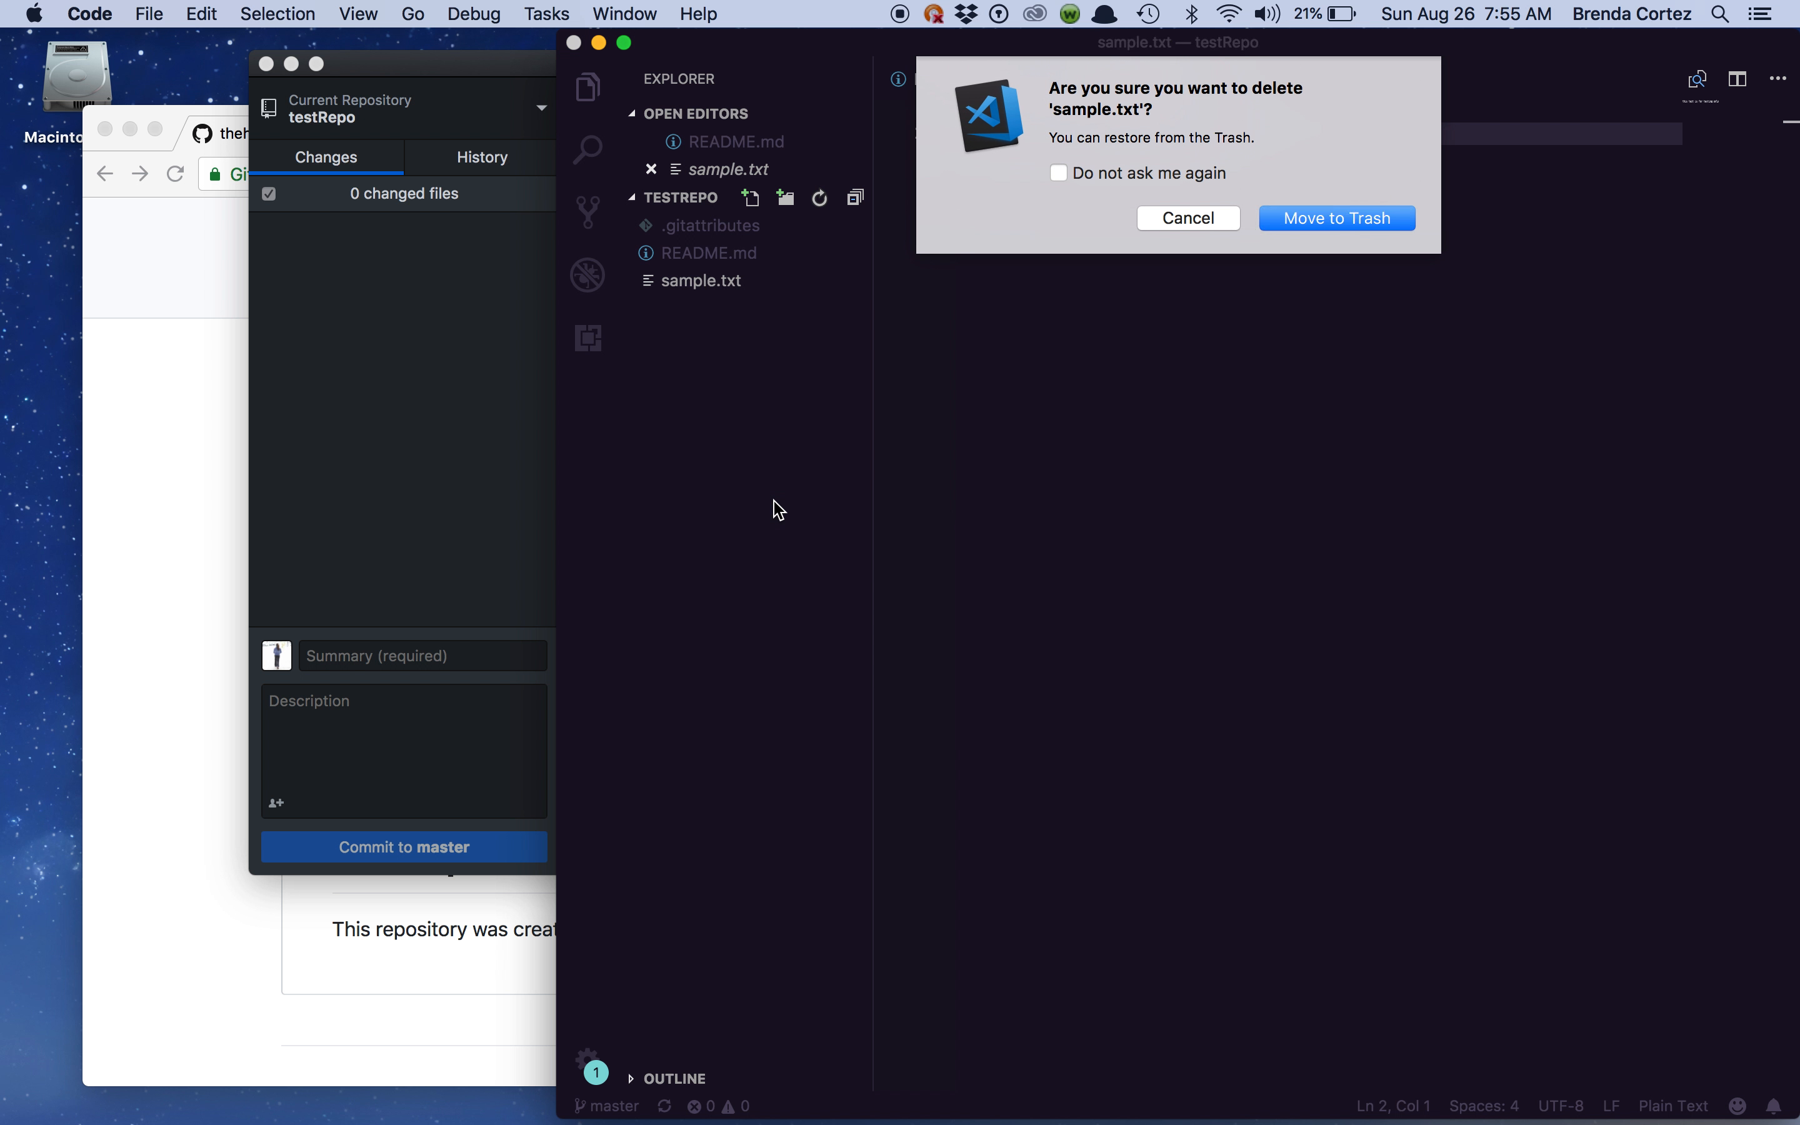
pyautogui.click(1326, 223)
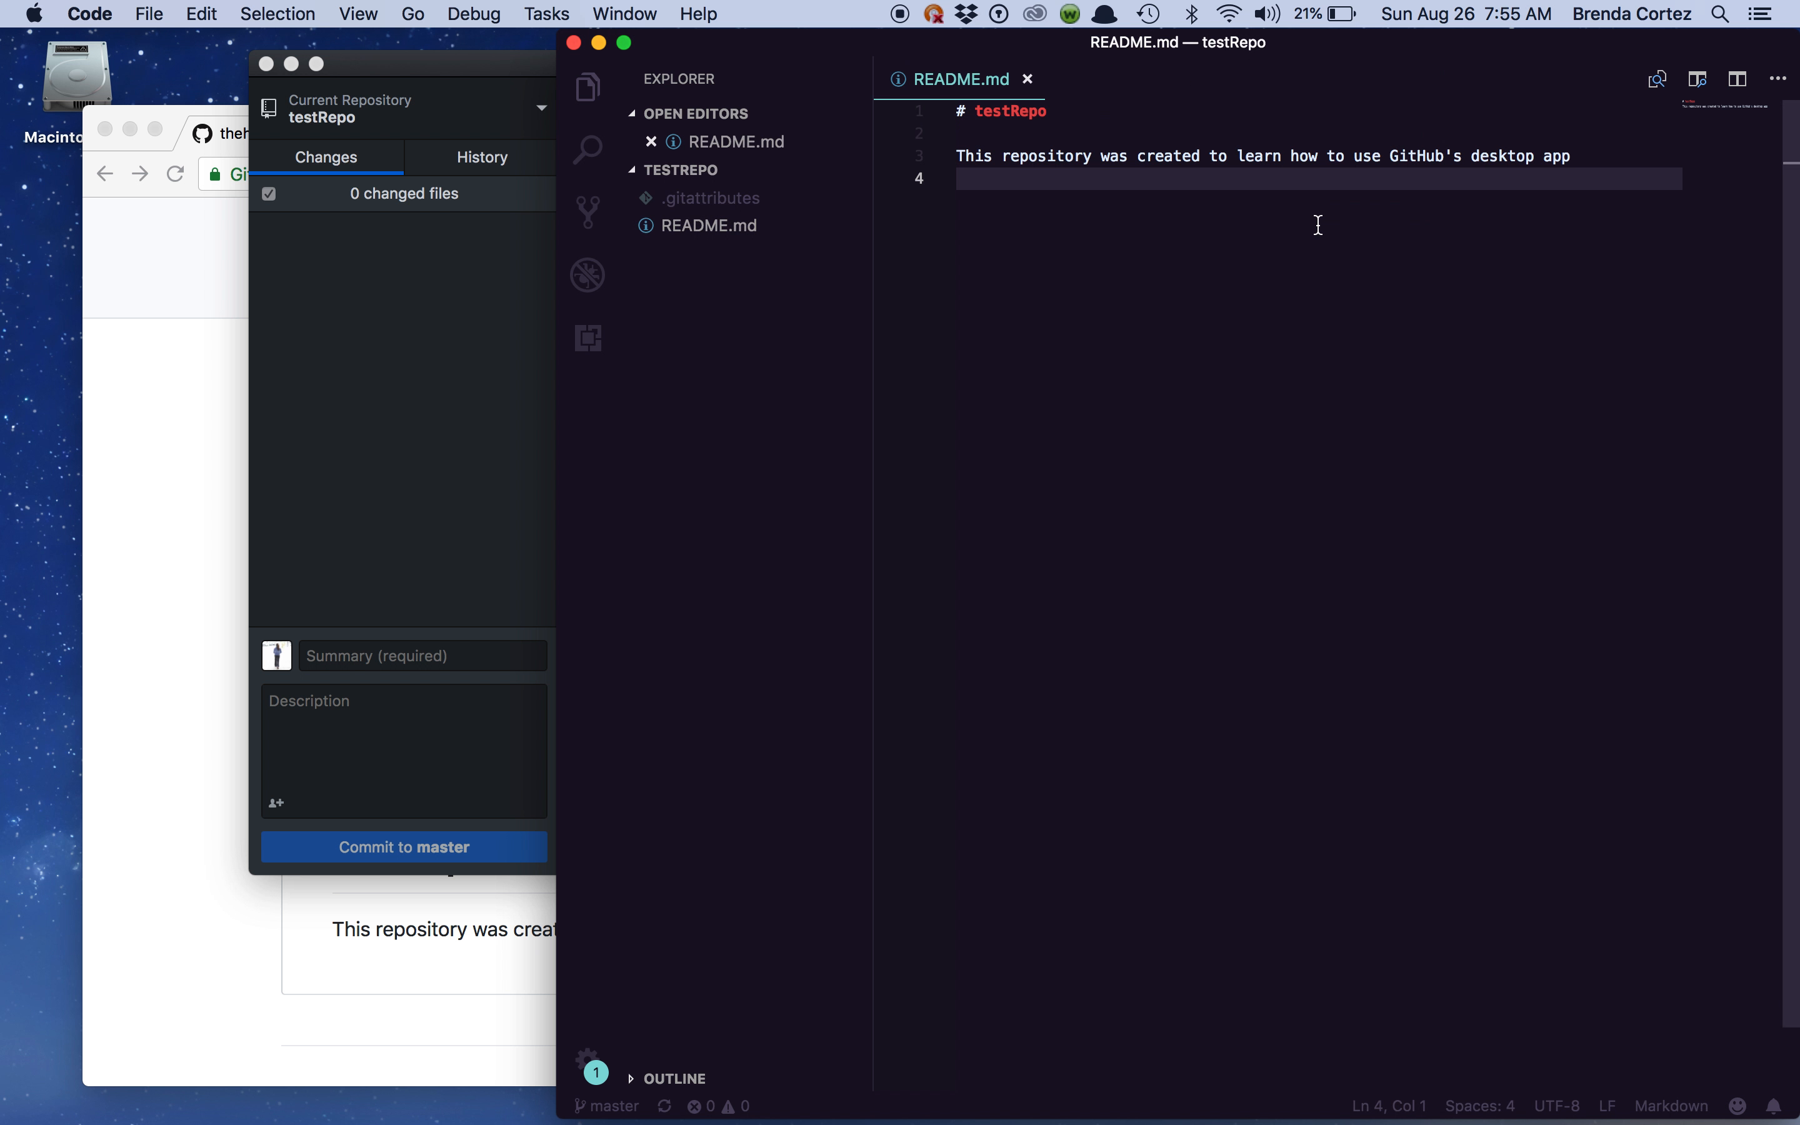
pyautogui.click(336, 313)
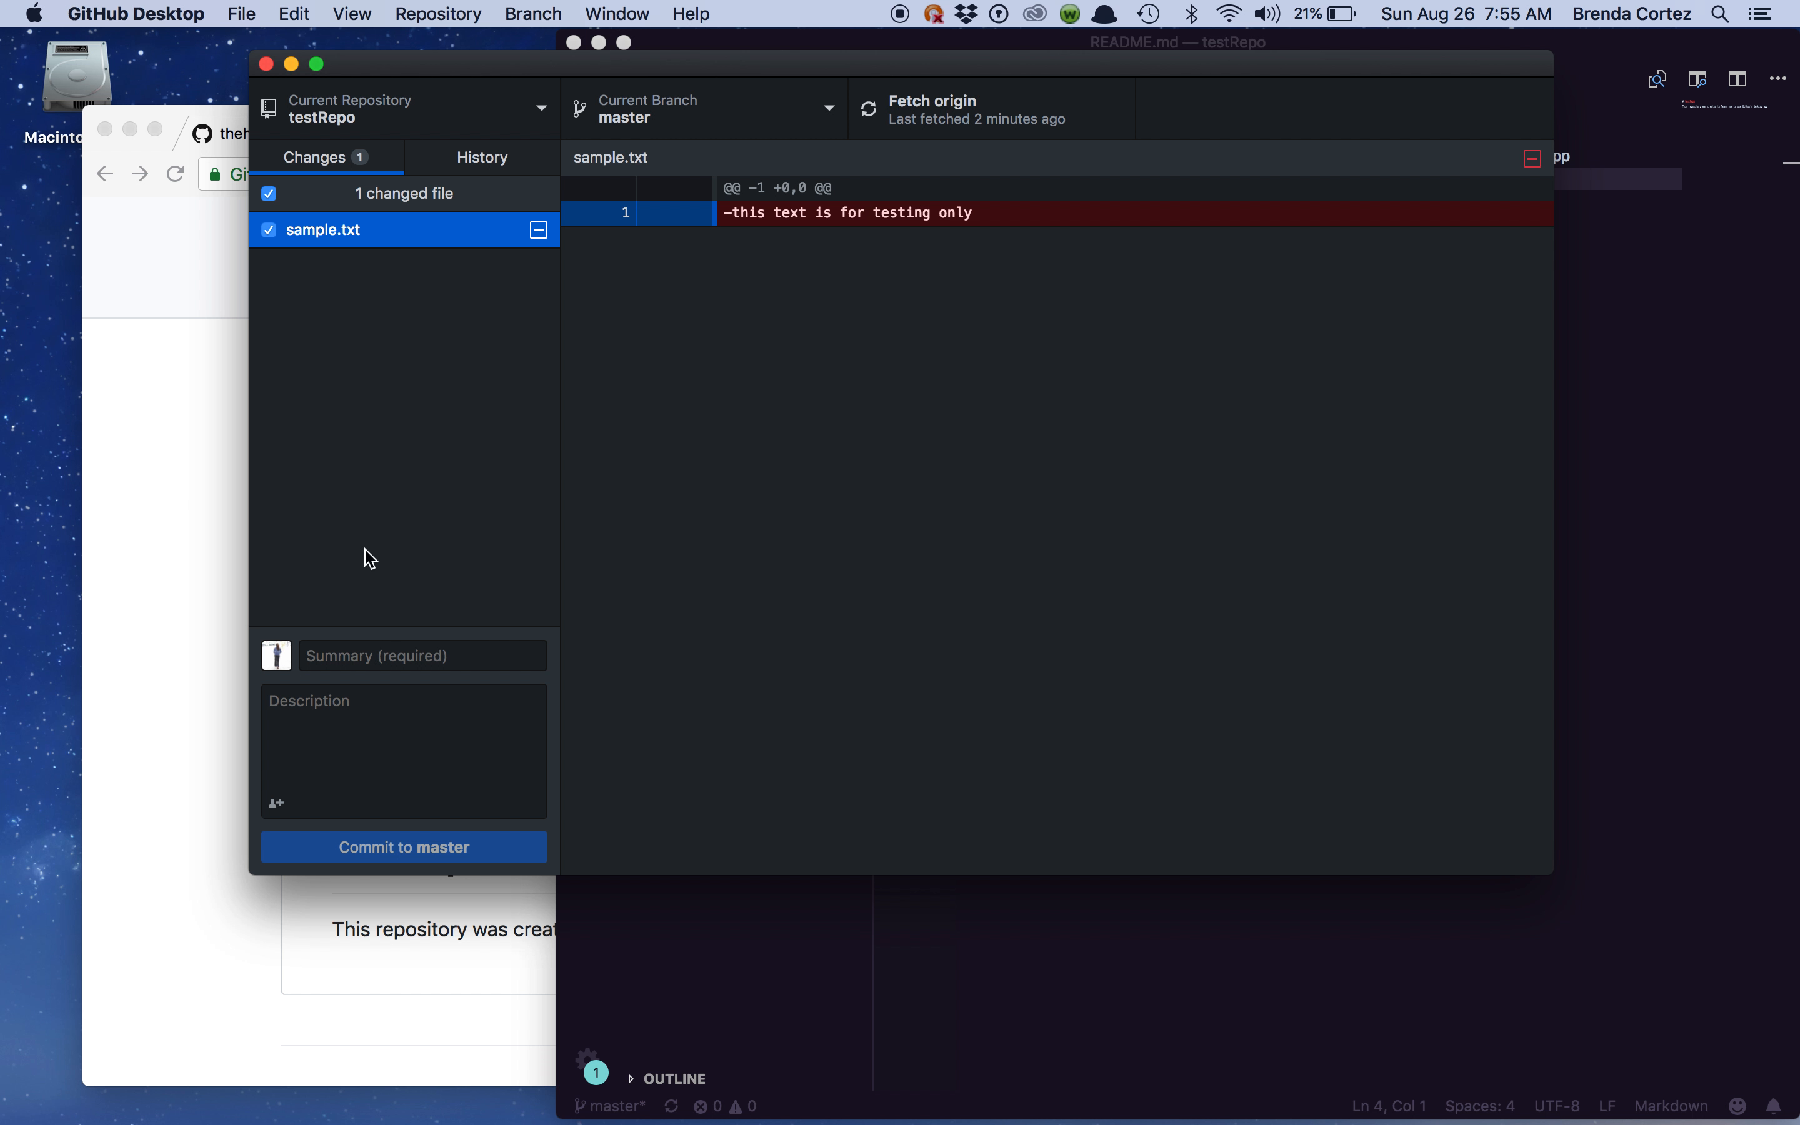
# - Commit the removal as 'deleted file' with description 'do not need it' and push to origin
pyautogui.click(344, 649)
pyautogui.write('dele')
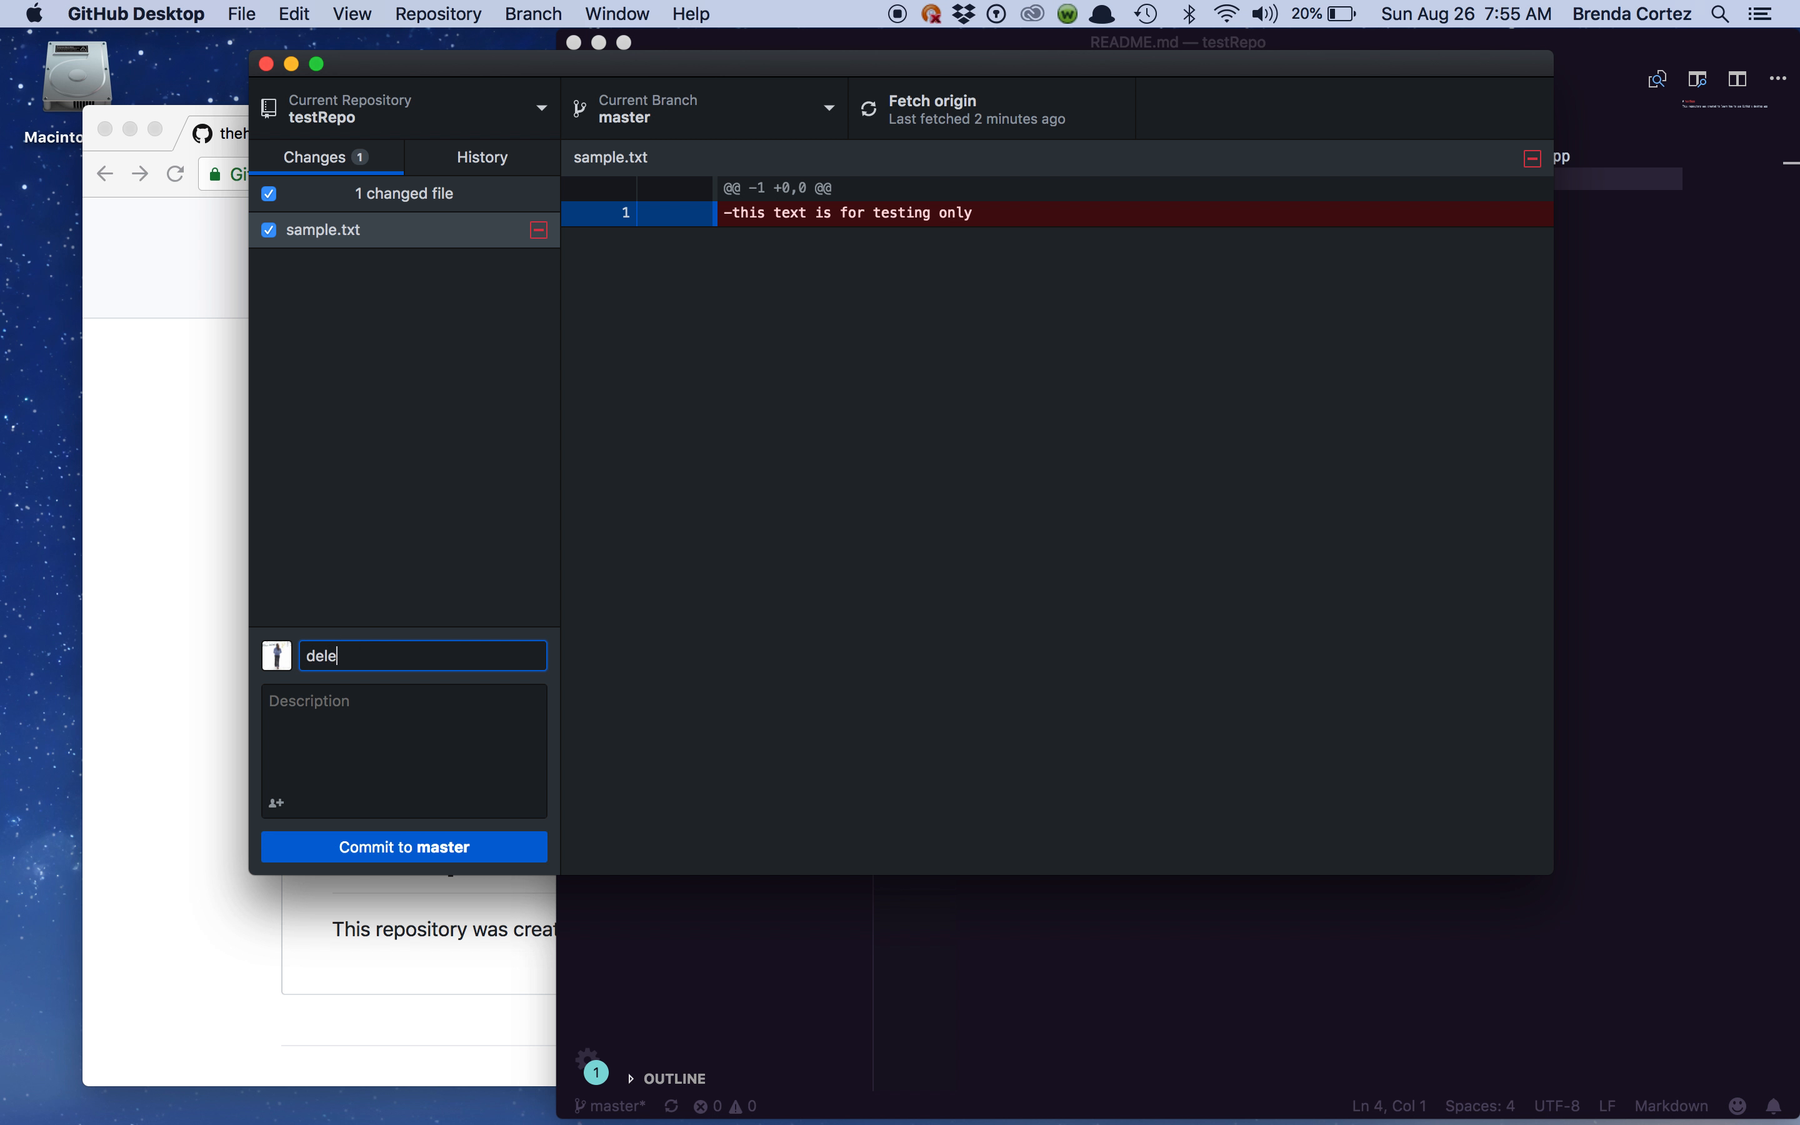
pyautogui.write('ted file')
pyautogui.press('Tab')
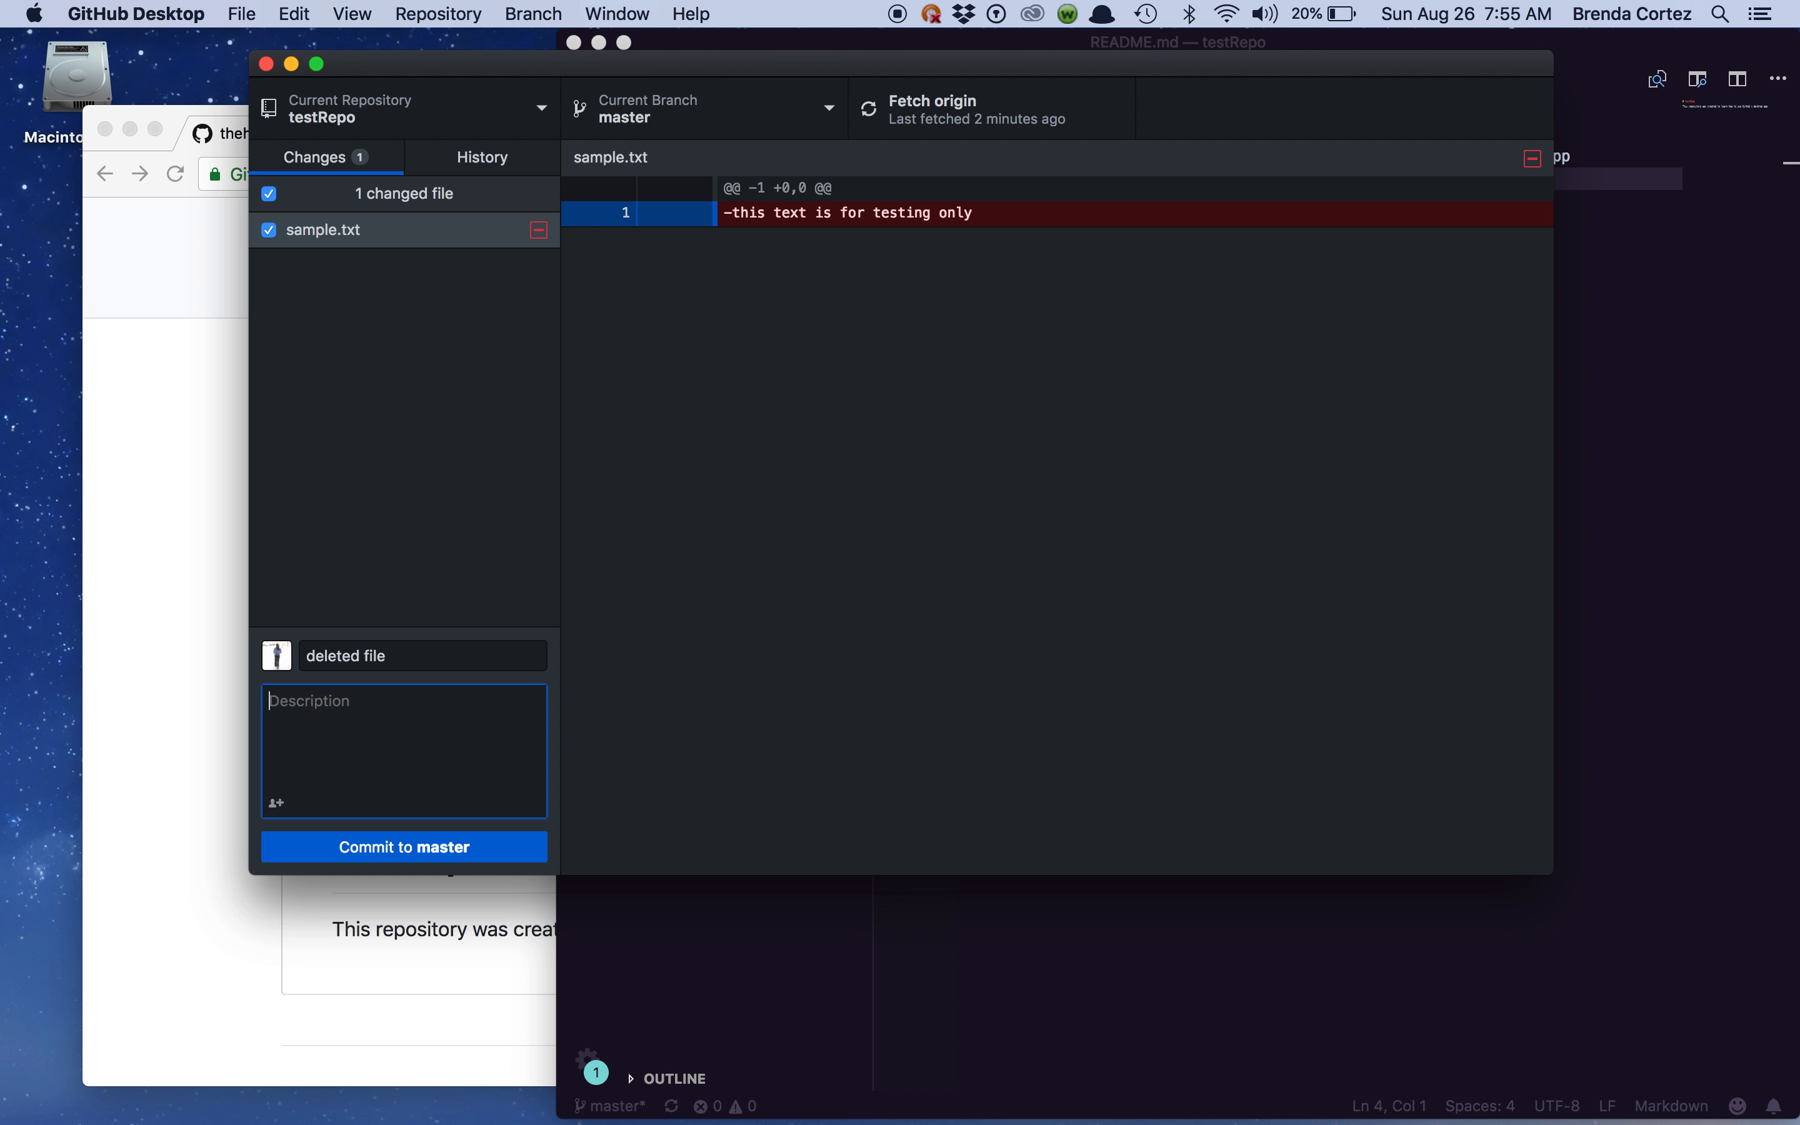
pyautogui.write('do not need it')
pyautogui.click(418, 847)
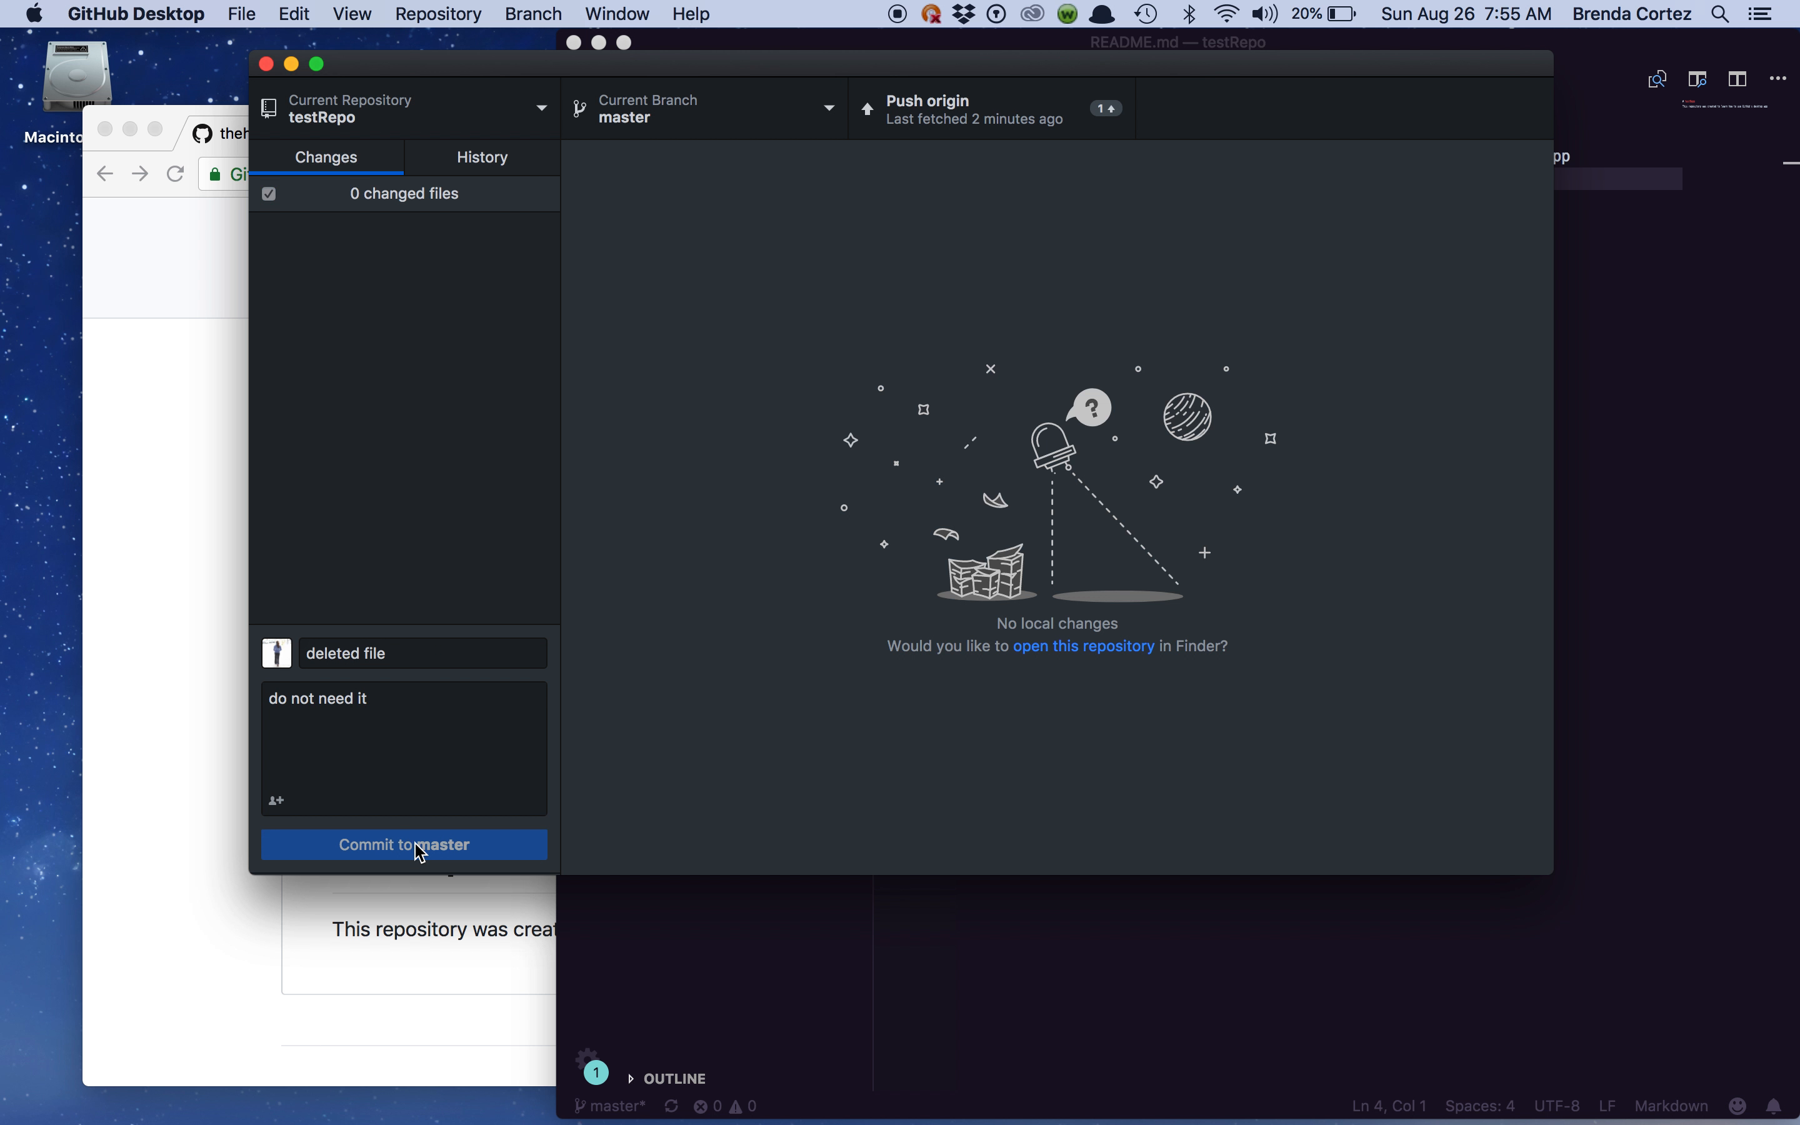
pyautogui.click(1016, 104)
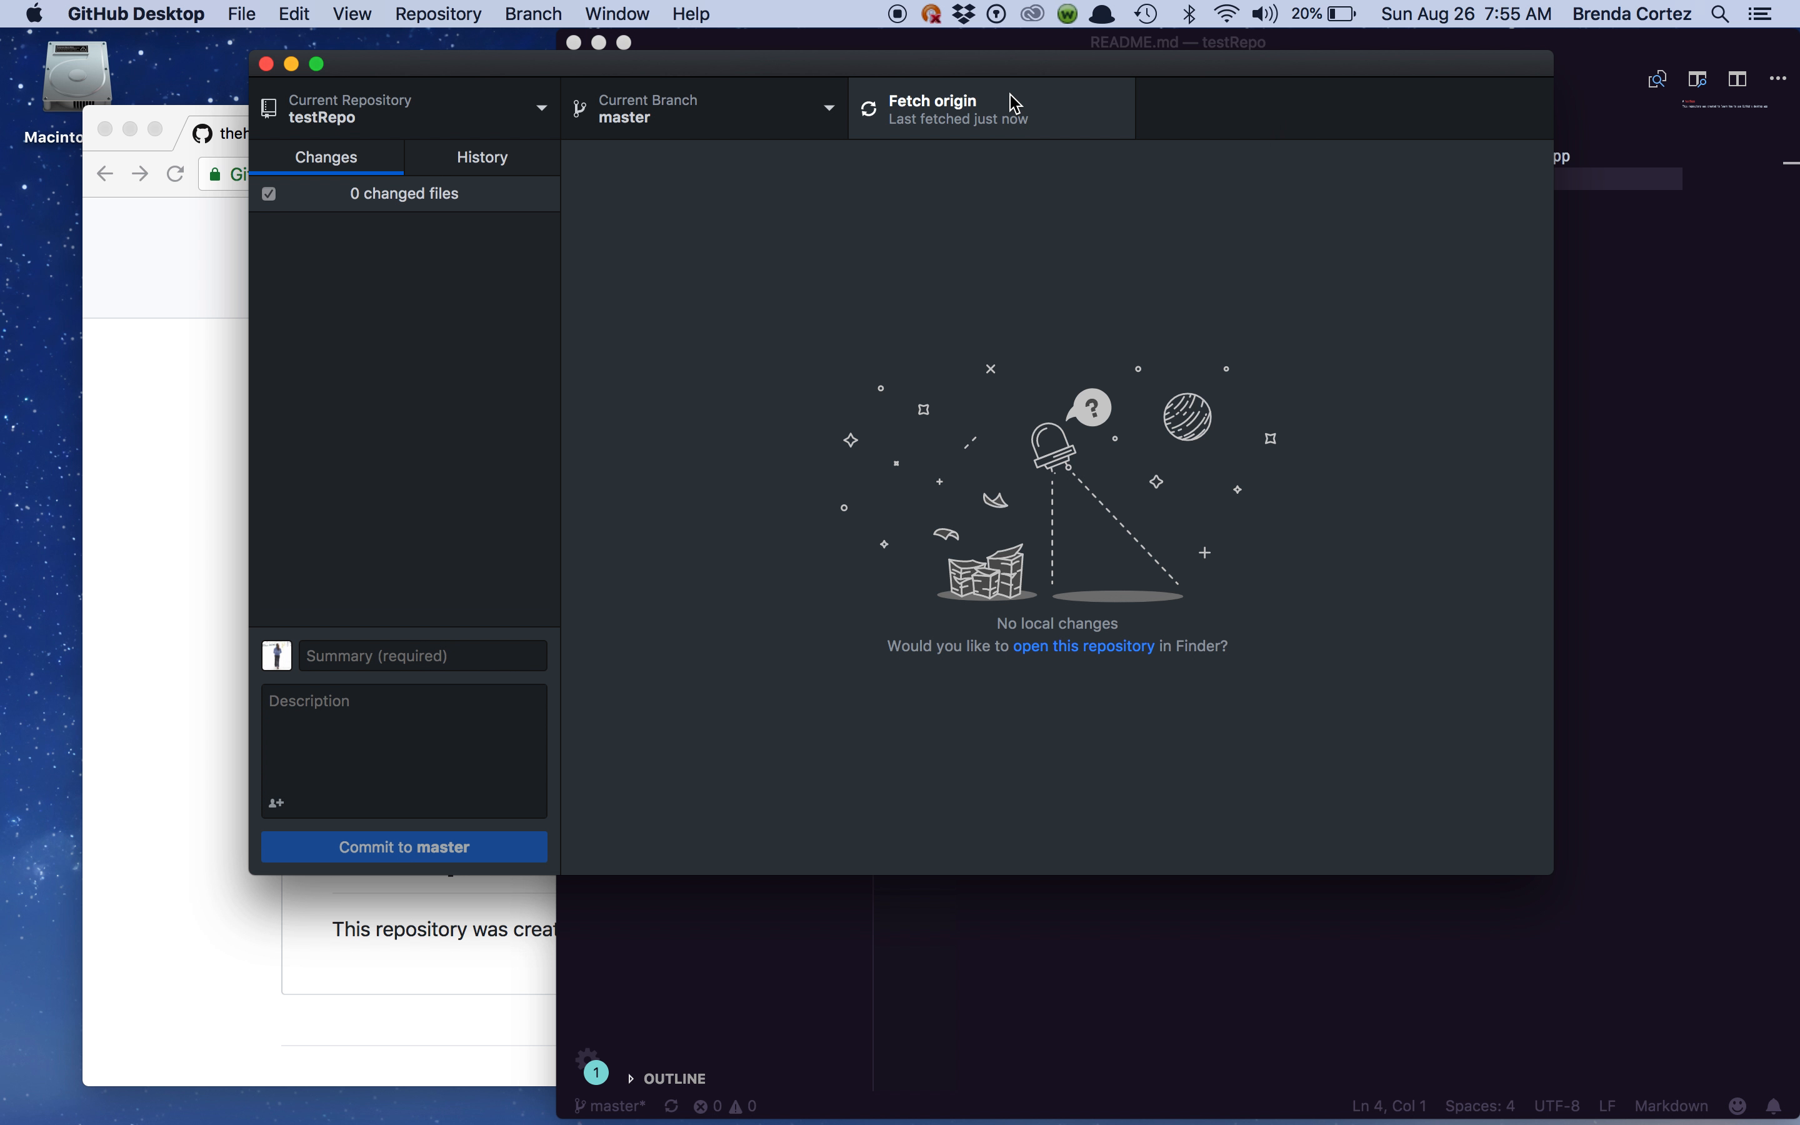
# - Refresh testRepo in Chrome to verify 4 commits, latest 'deleted file', with sample.txt gone
pyautogui.click(185, 415)
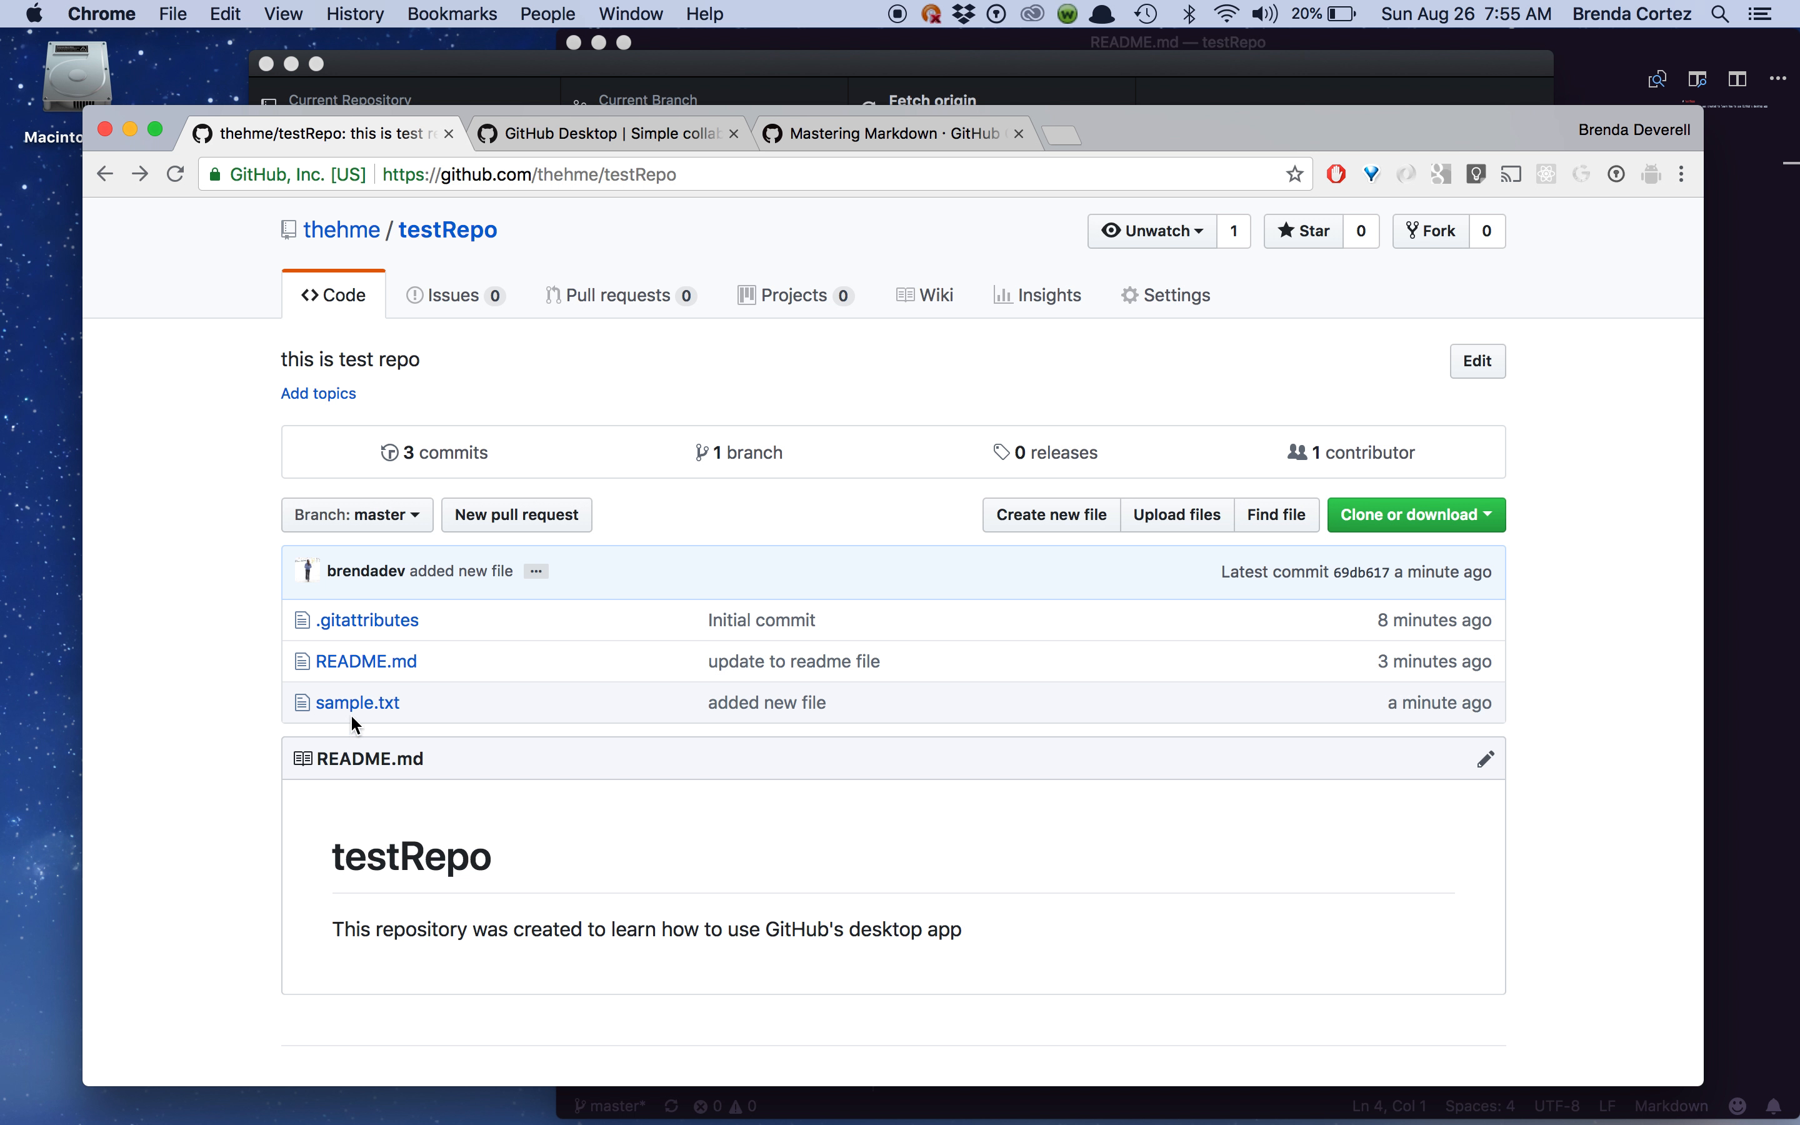
pyautogui.press('super+r')
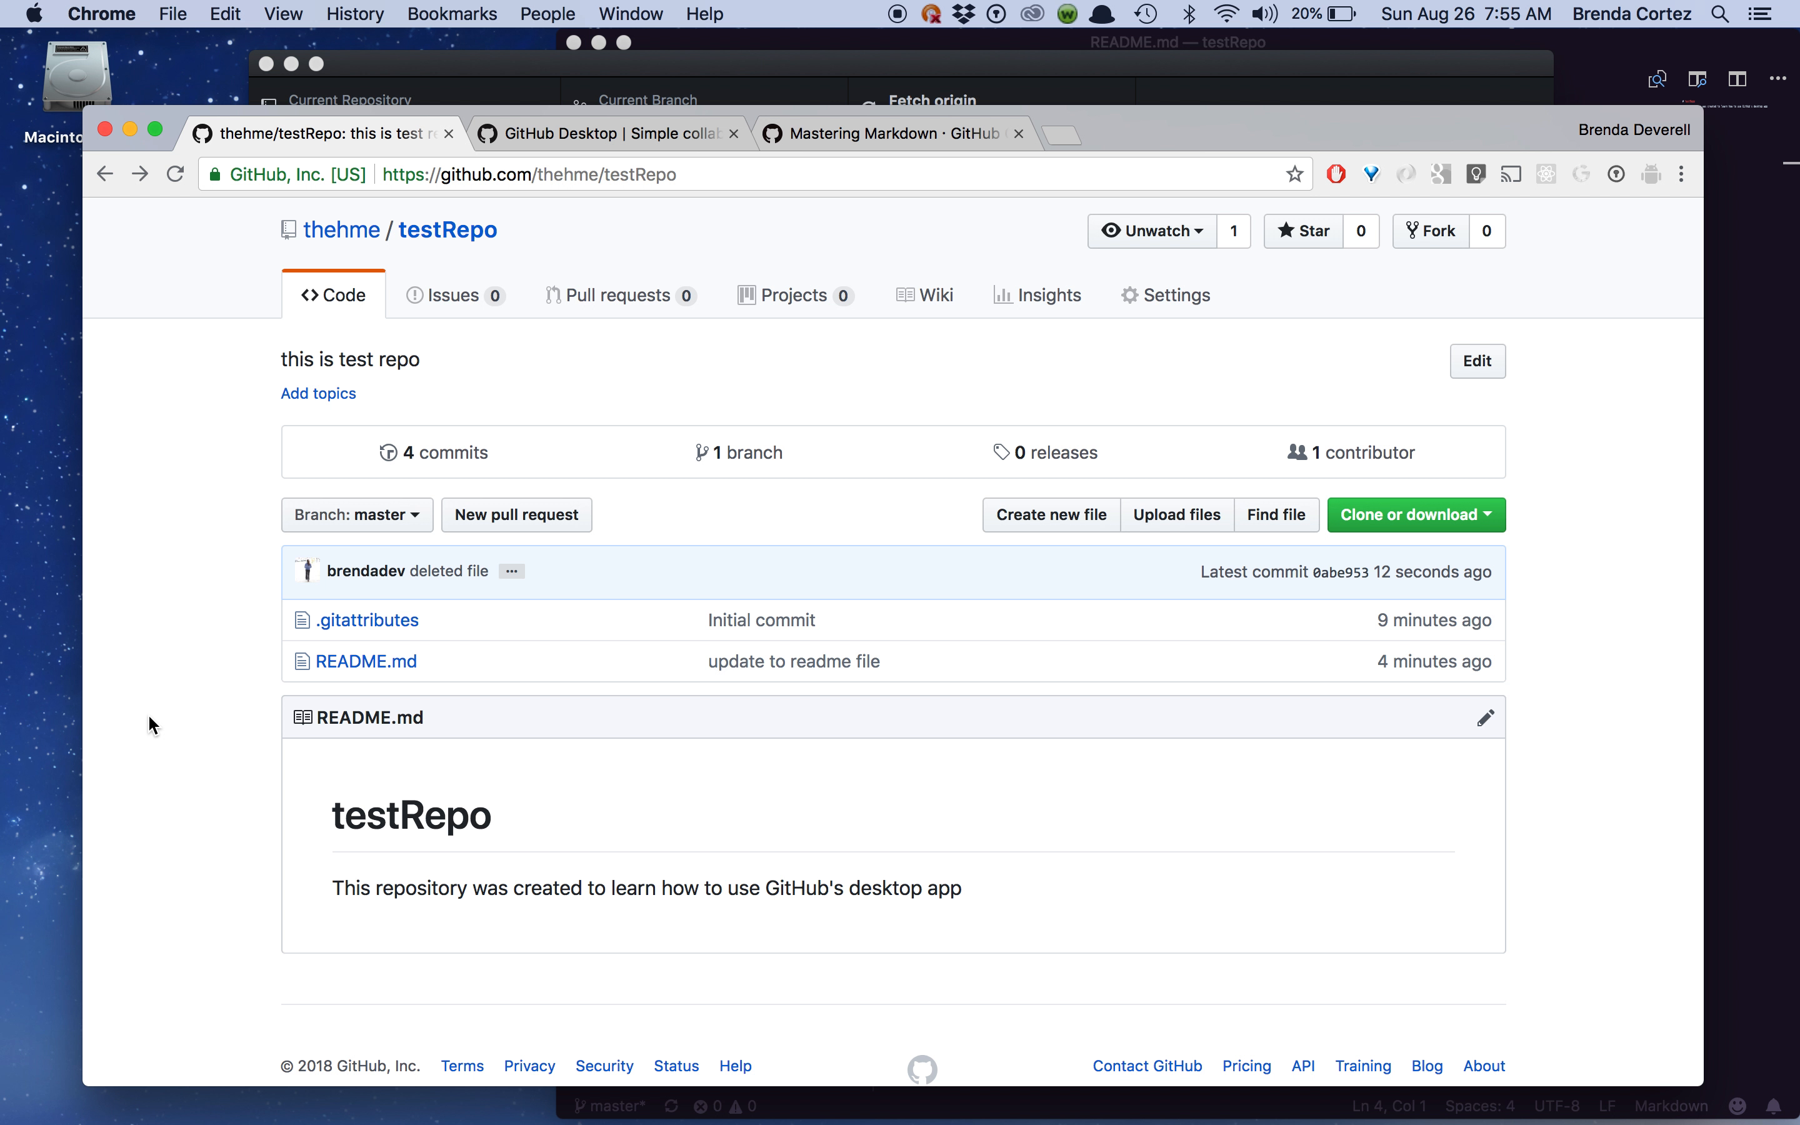
pyautogui.click(1746, 422)
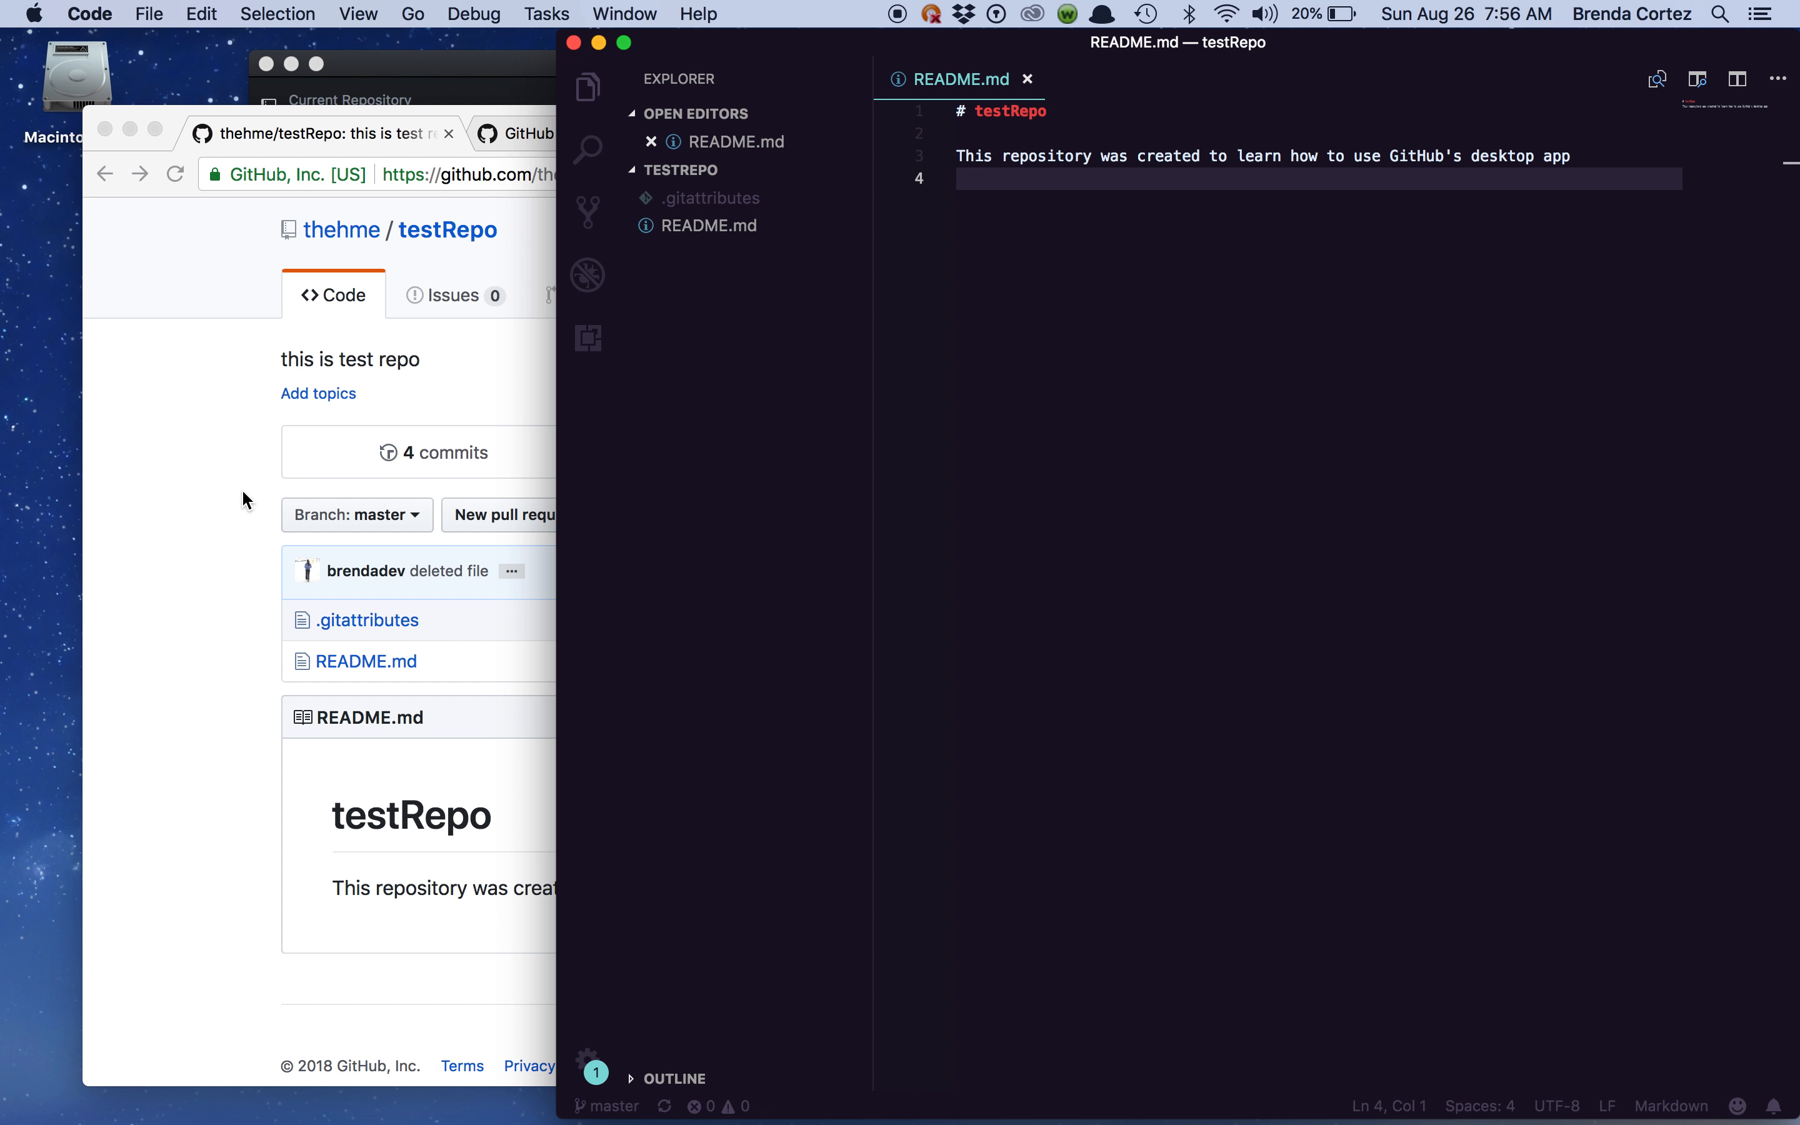
# - Bring the GitHub Desktop window showing testRepo in front of Visual Studio Code
pyautogui.click(406, 71)
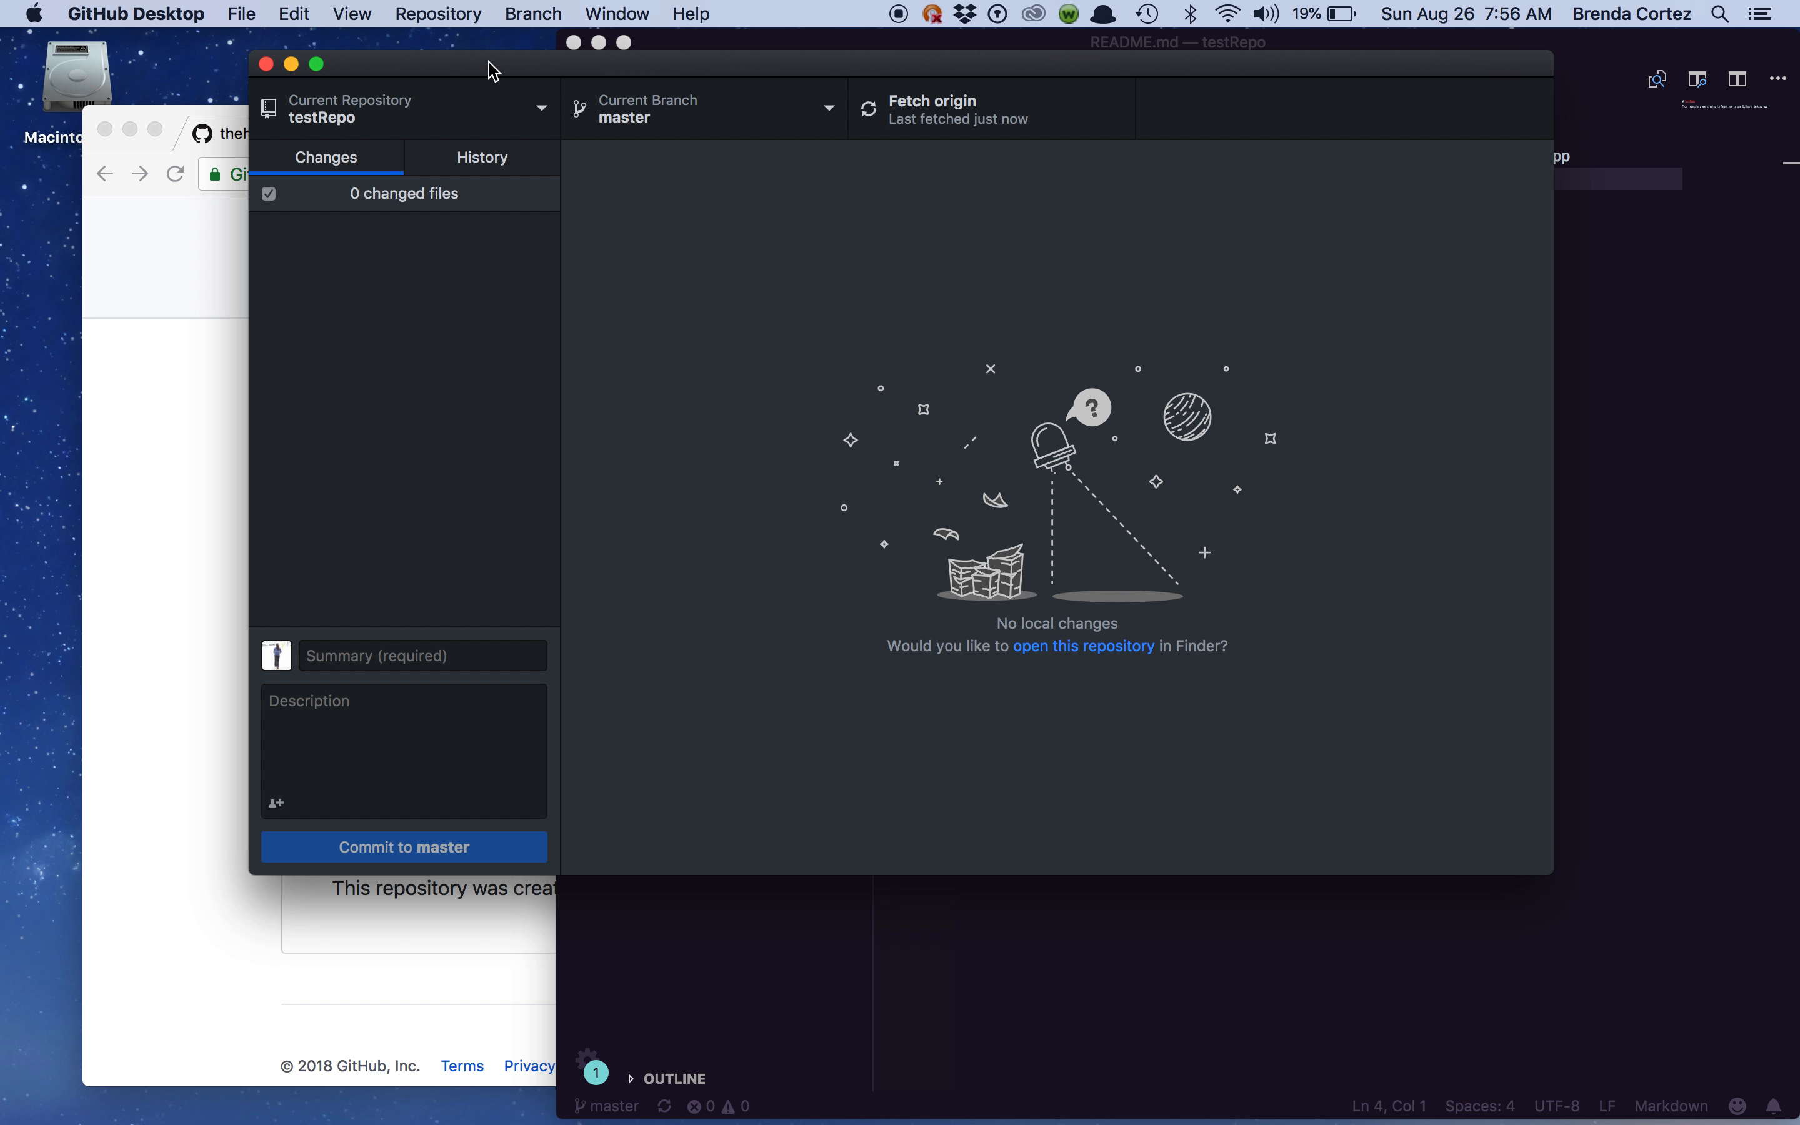
# - Nudge the GitHub Desktop window slightly left, then make the Finder desktop active
pyautogui.moveTo(495, 70); pyautogui.dragTo(460, 78)
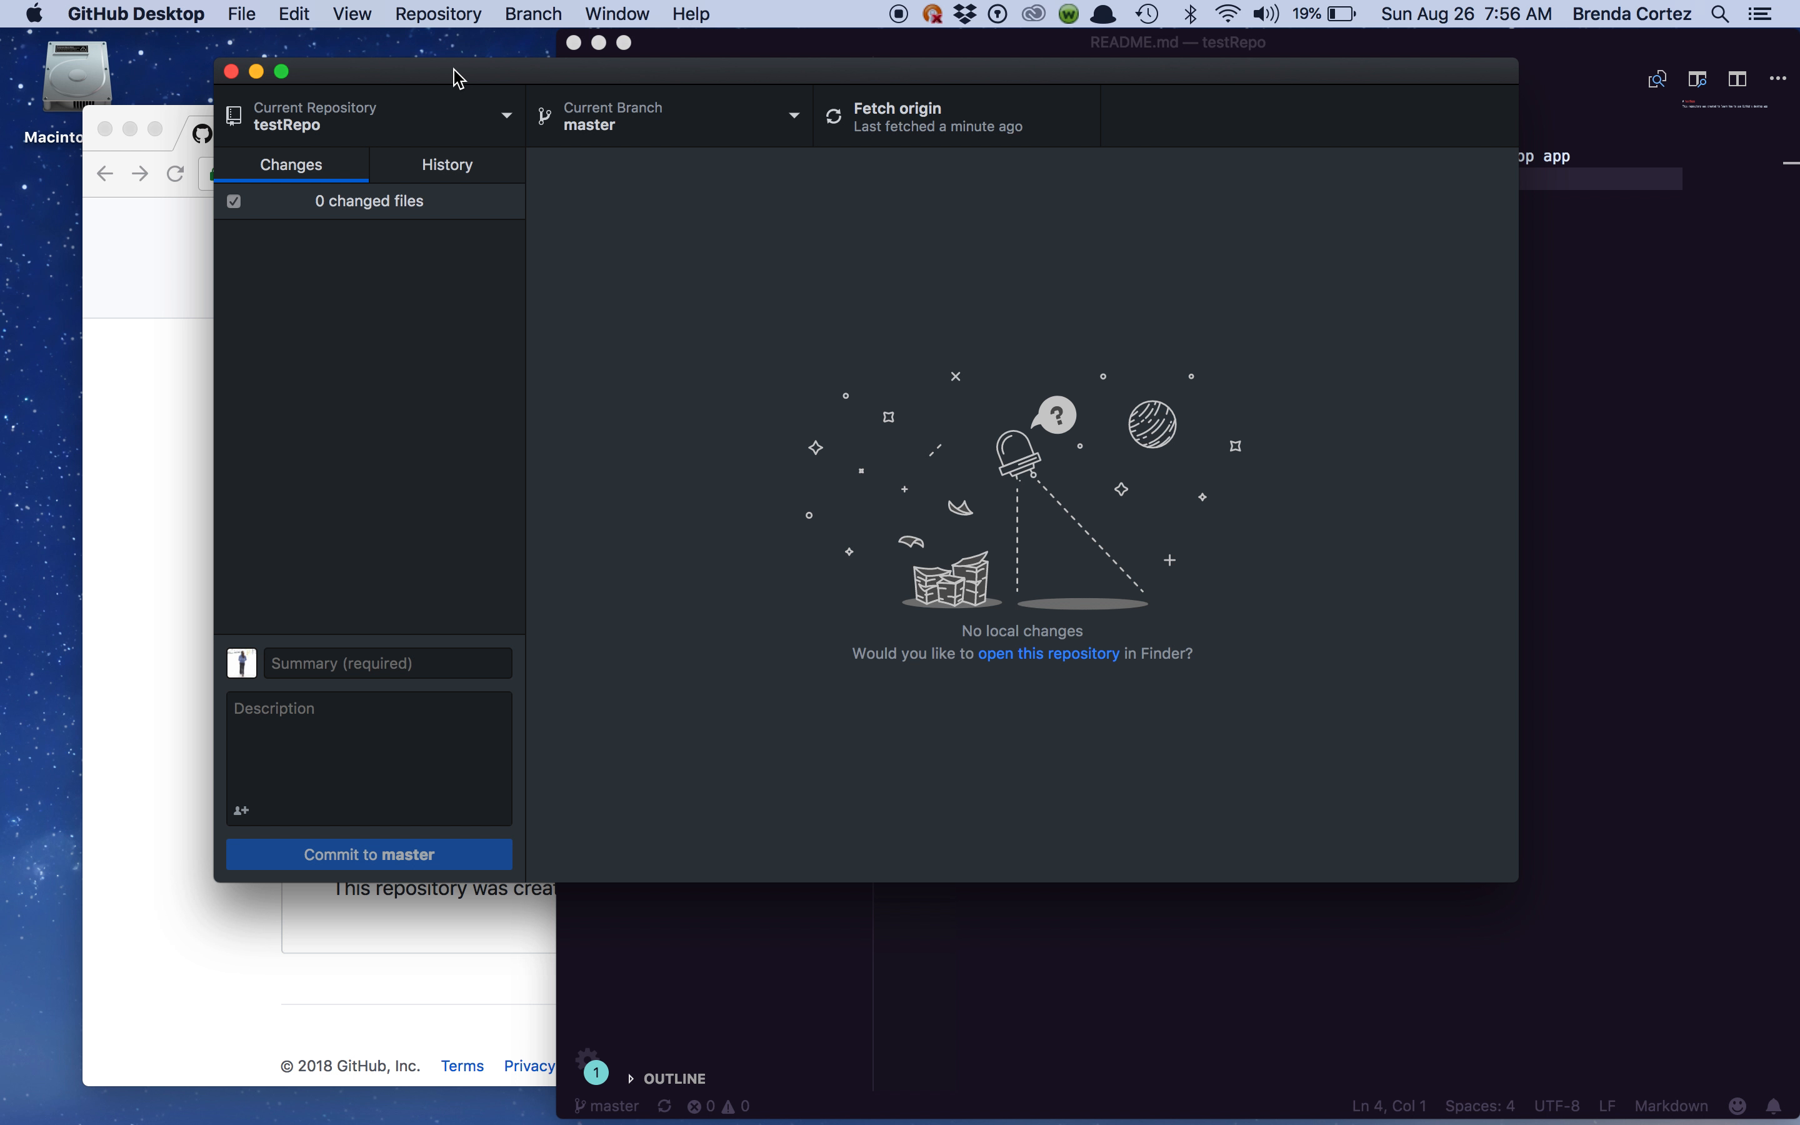
pyautogui.click(140, 14)
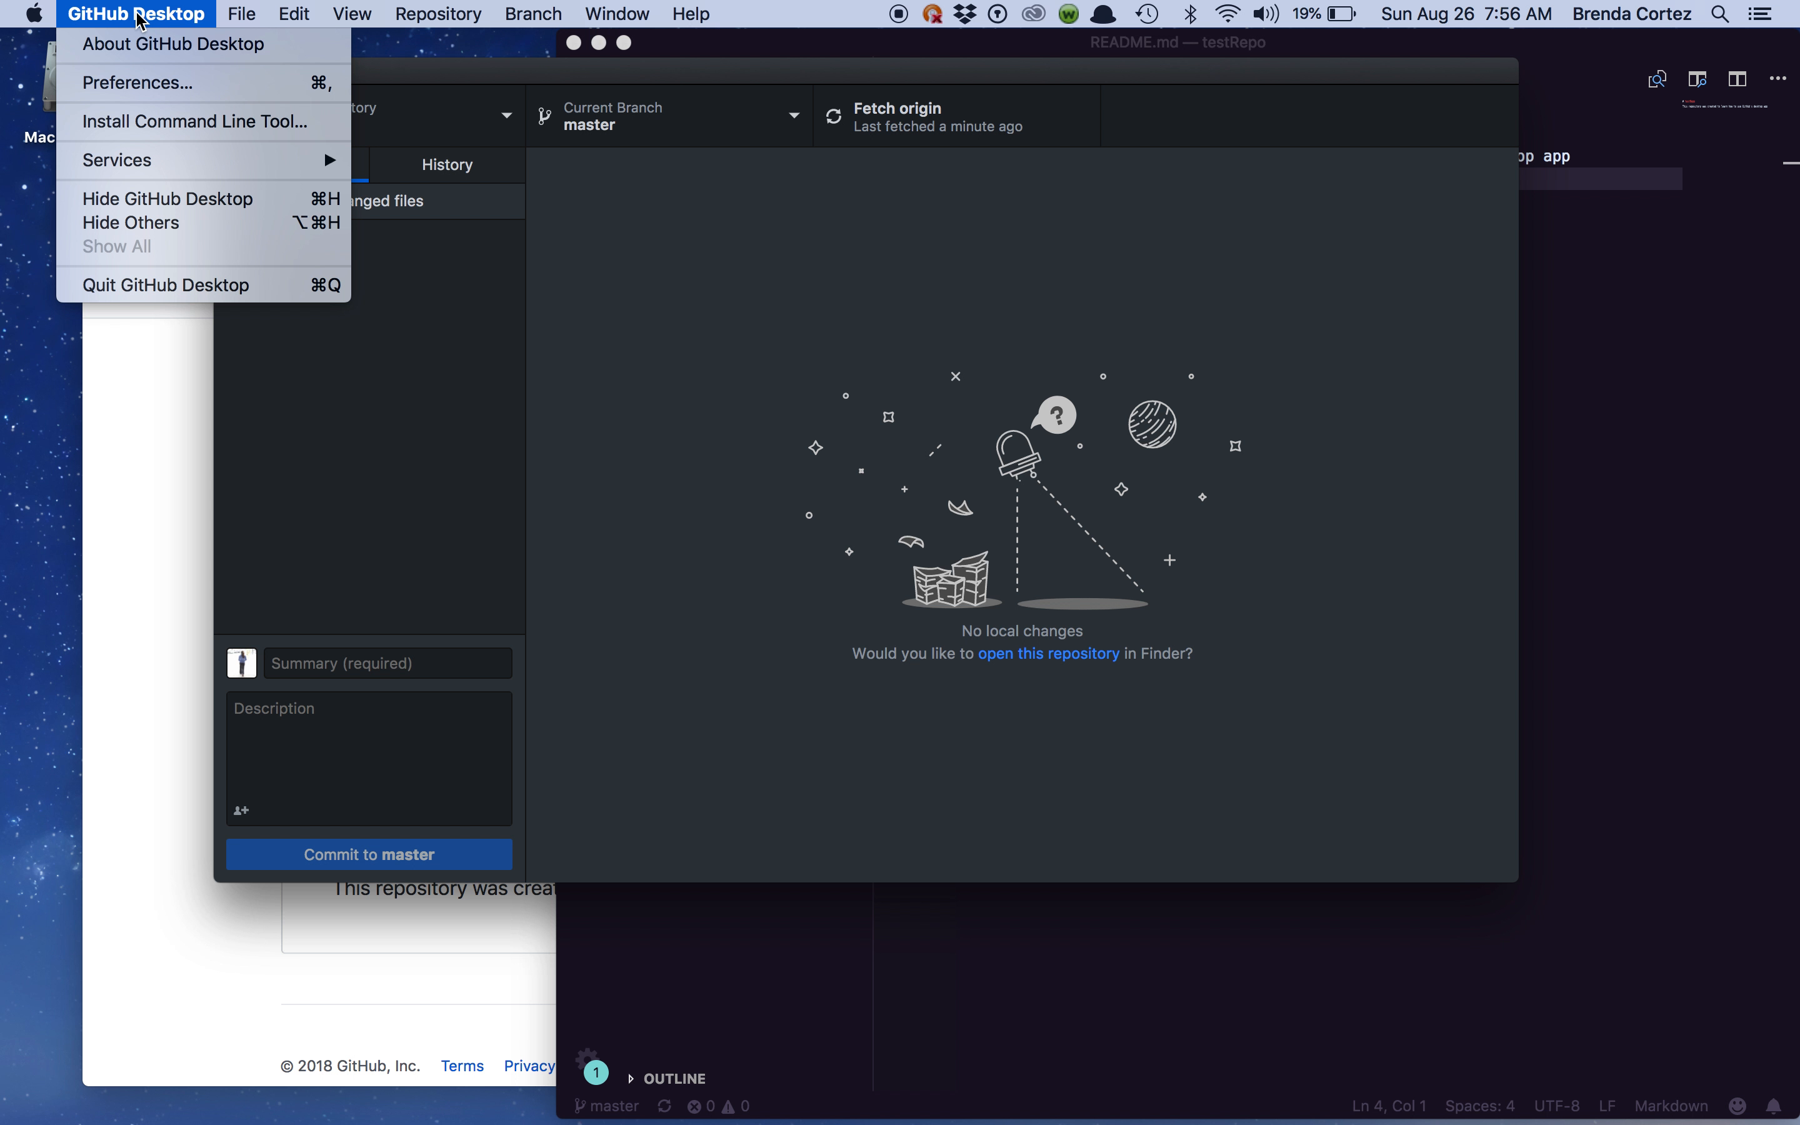
pyautogui.click(42, 501)
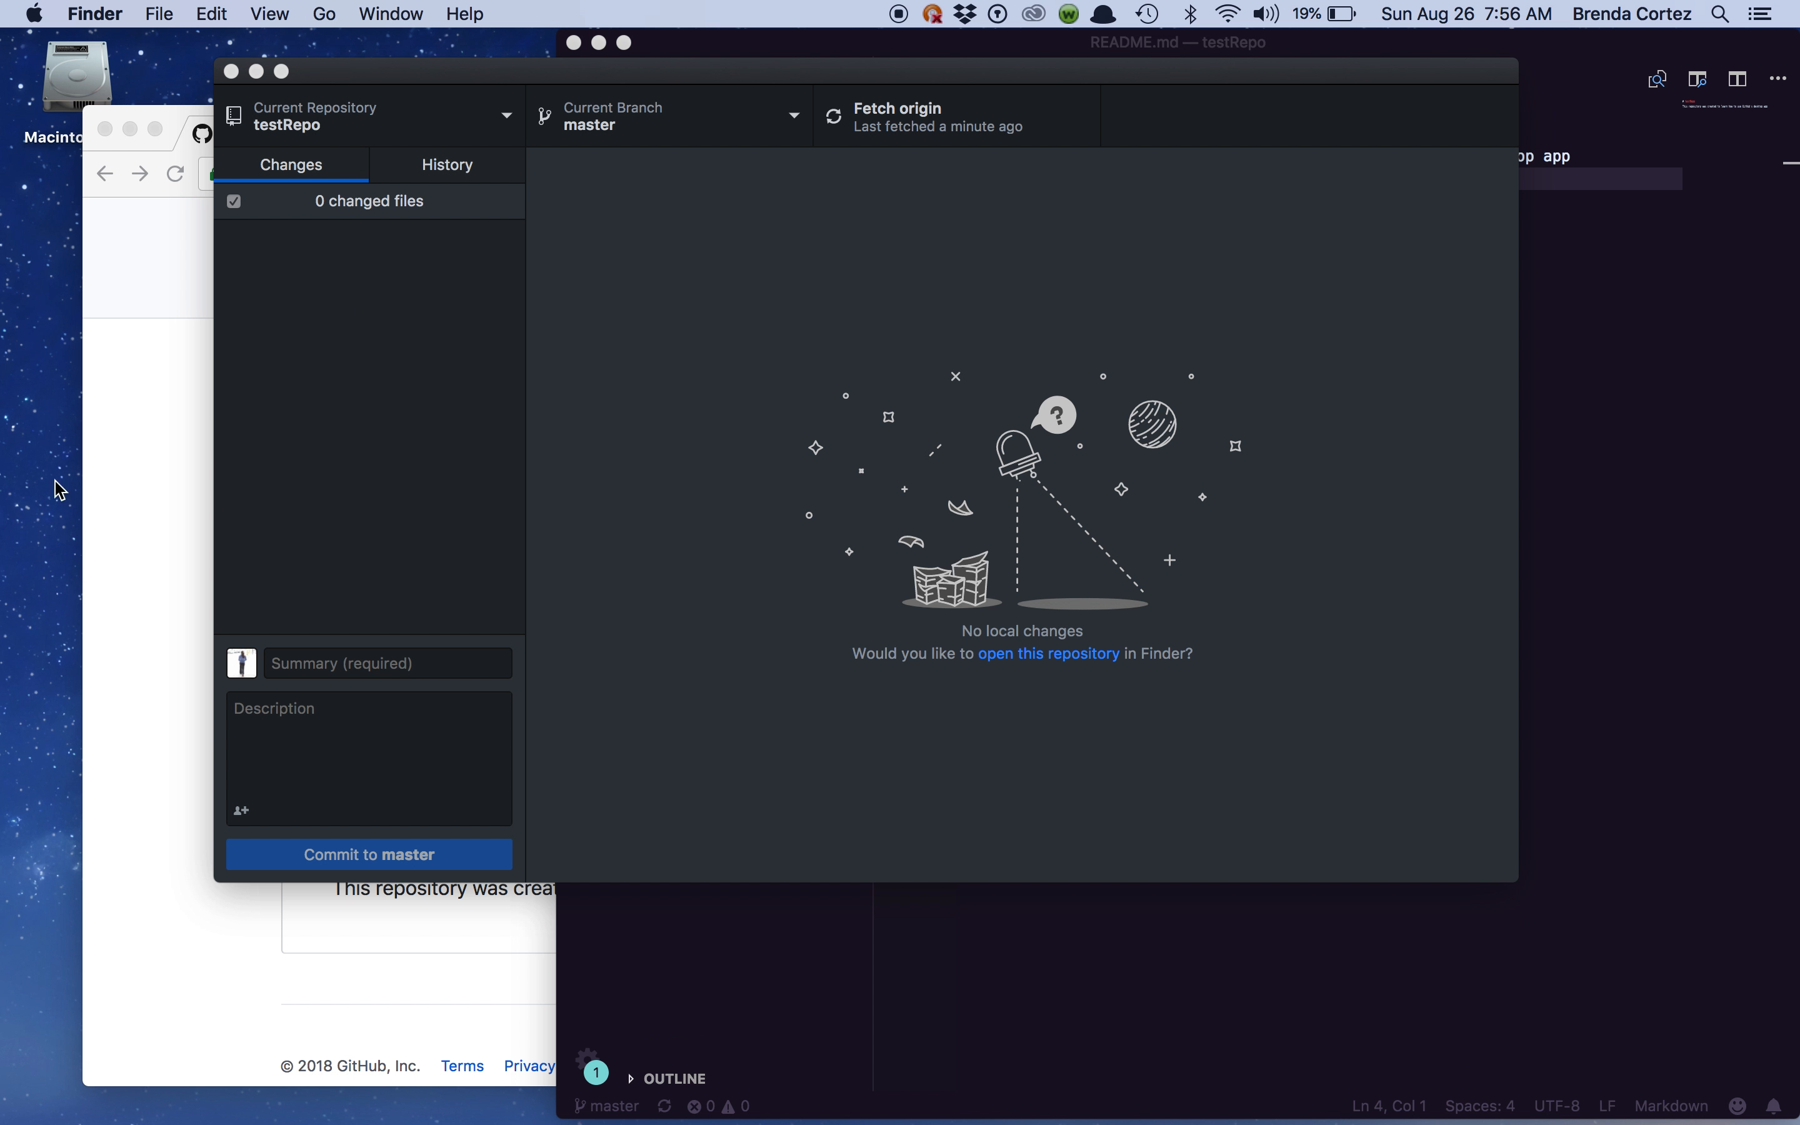